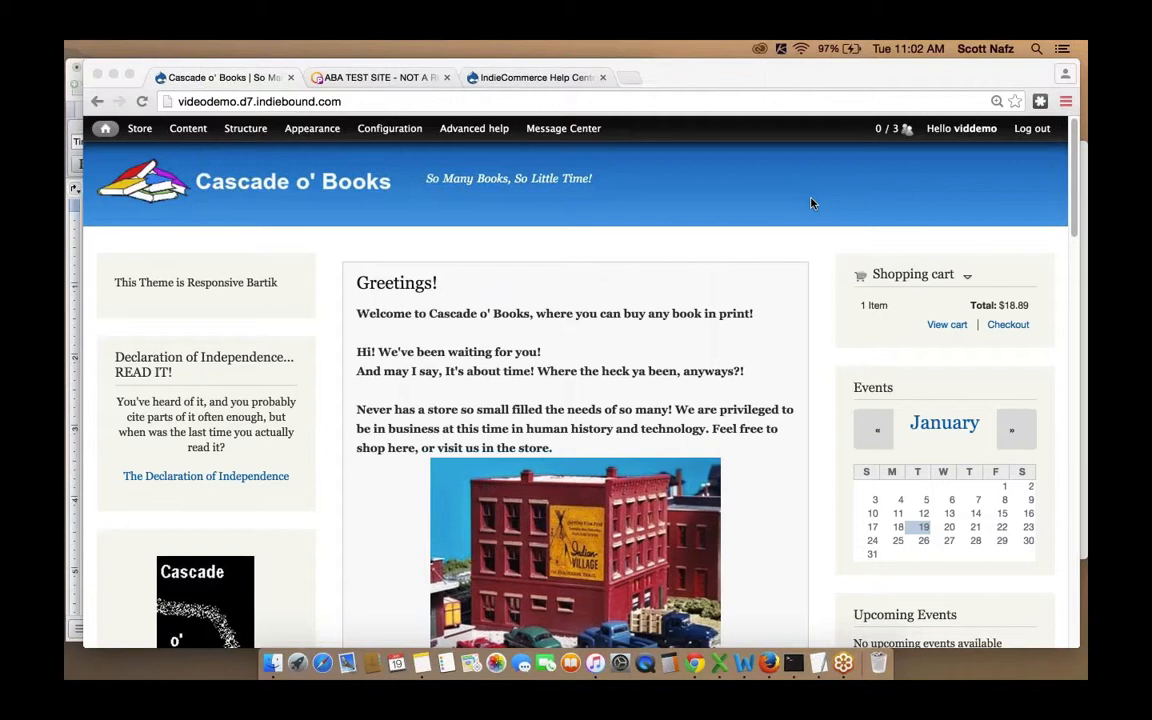
- View the IndieCommerce Help Center page and the links under its eCommerce & eBooks section
click(551, 79)
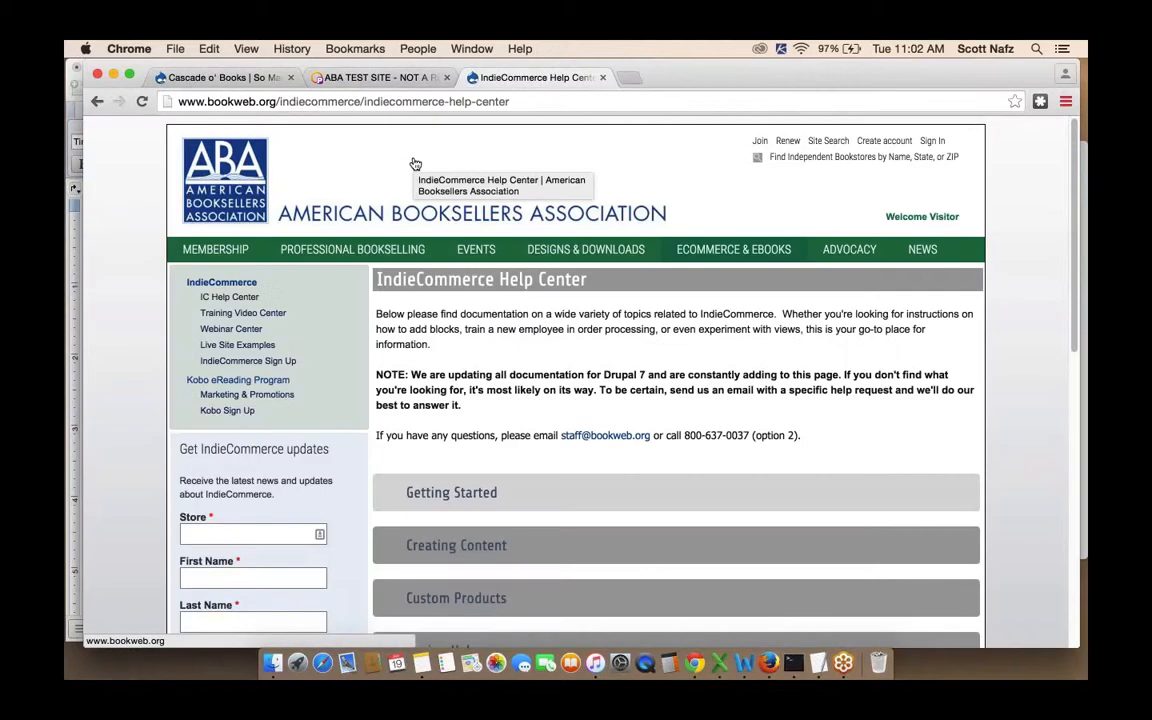
mouse_move(705, 250)
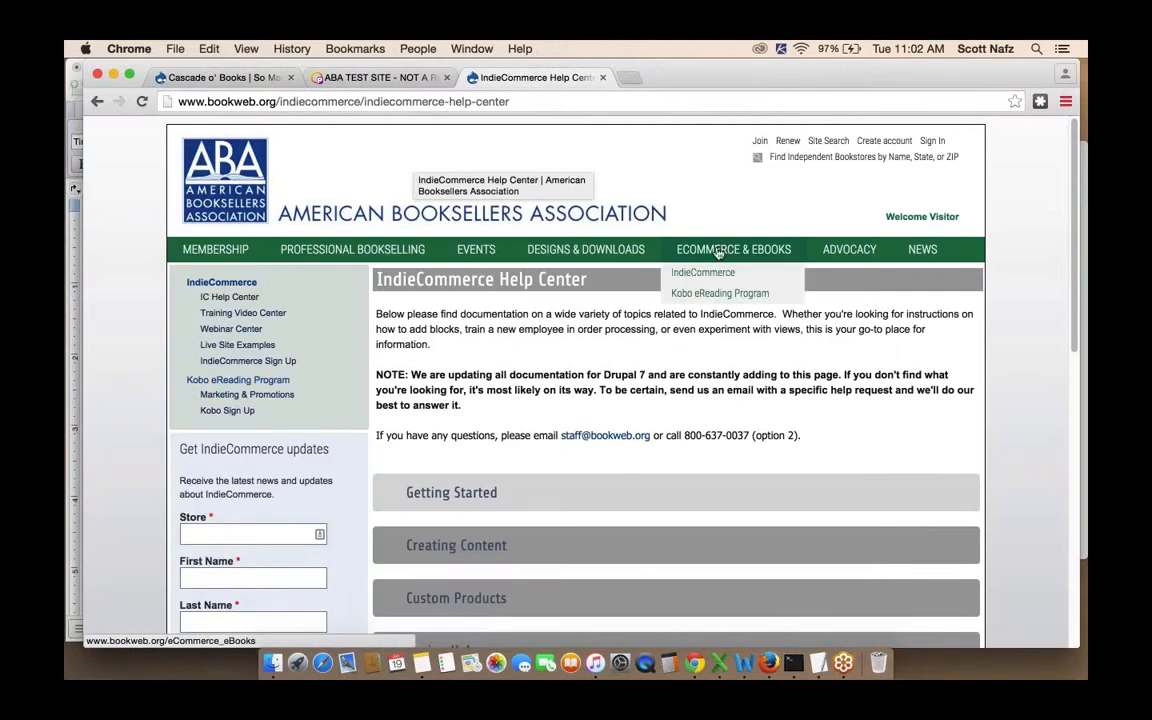
mouse_move(700, 272)
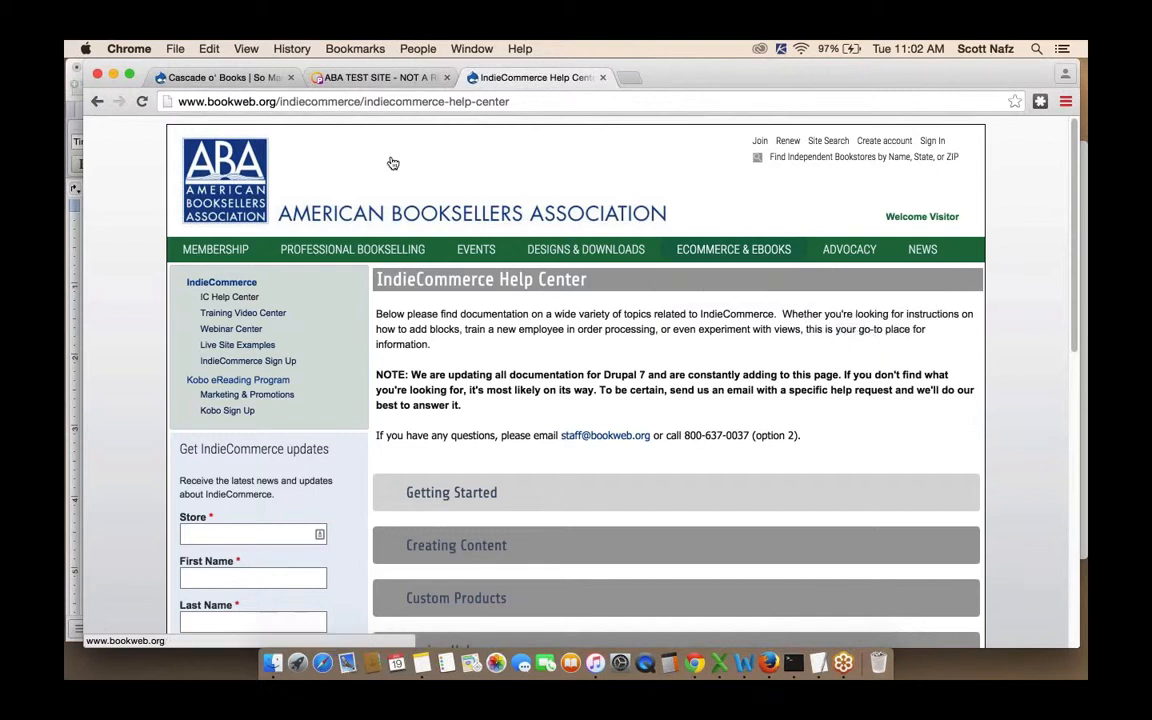
- Return to the Cascade o' Books home page and examine the blocks placed in its two sidebars
click(206, 77)
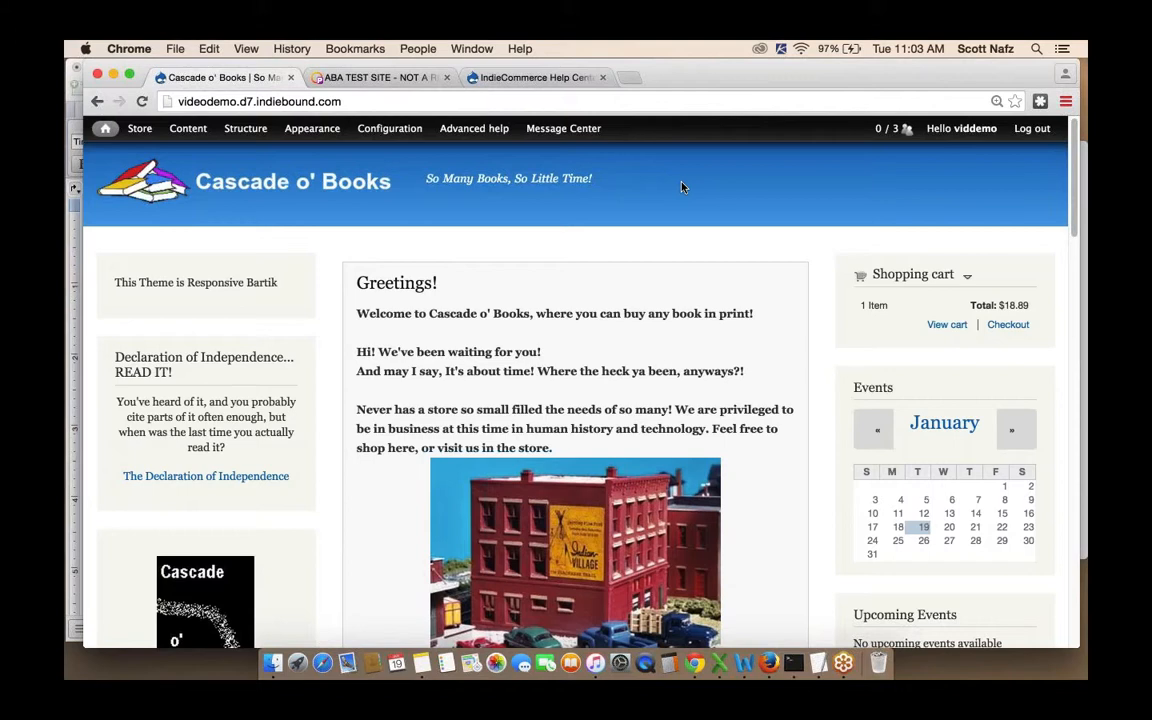
mouse_move(250, 271)
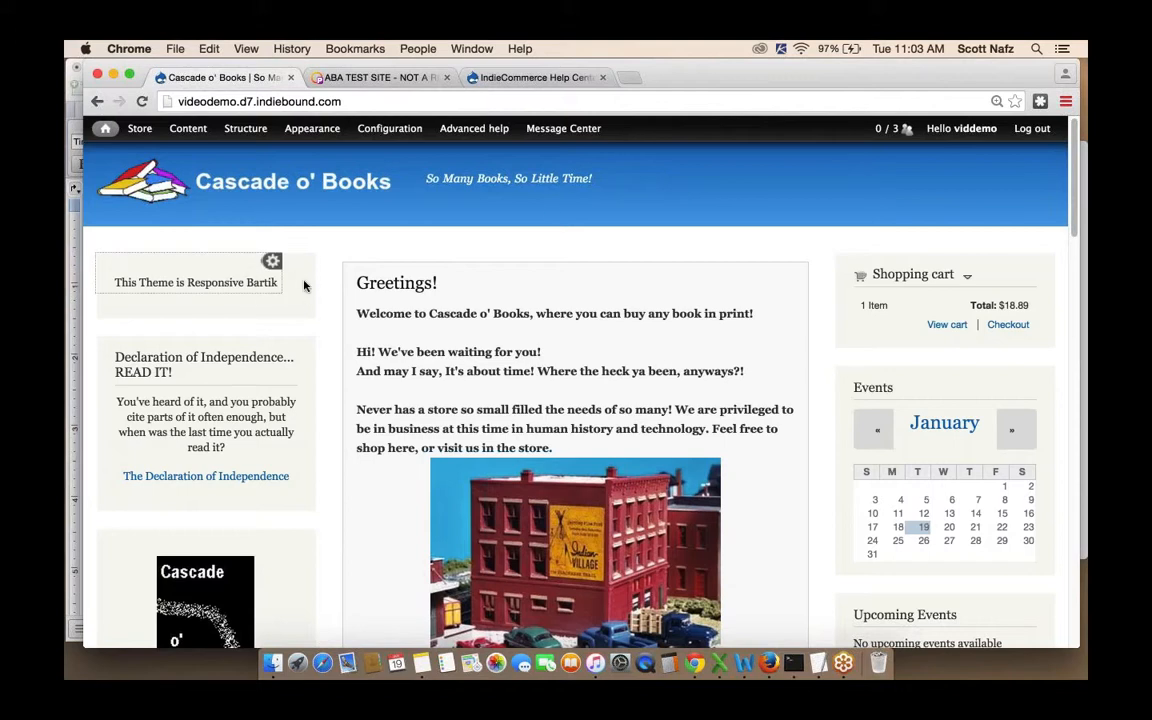
mouse_move(176, 399)
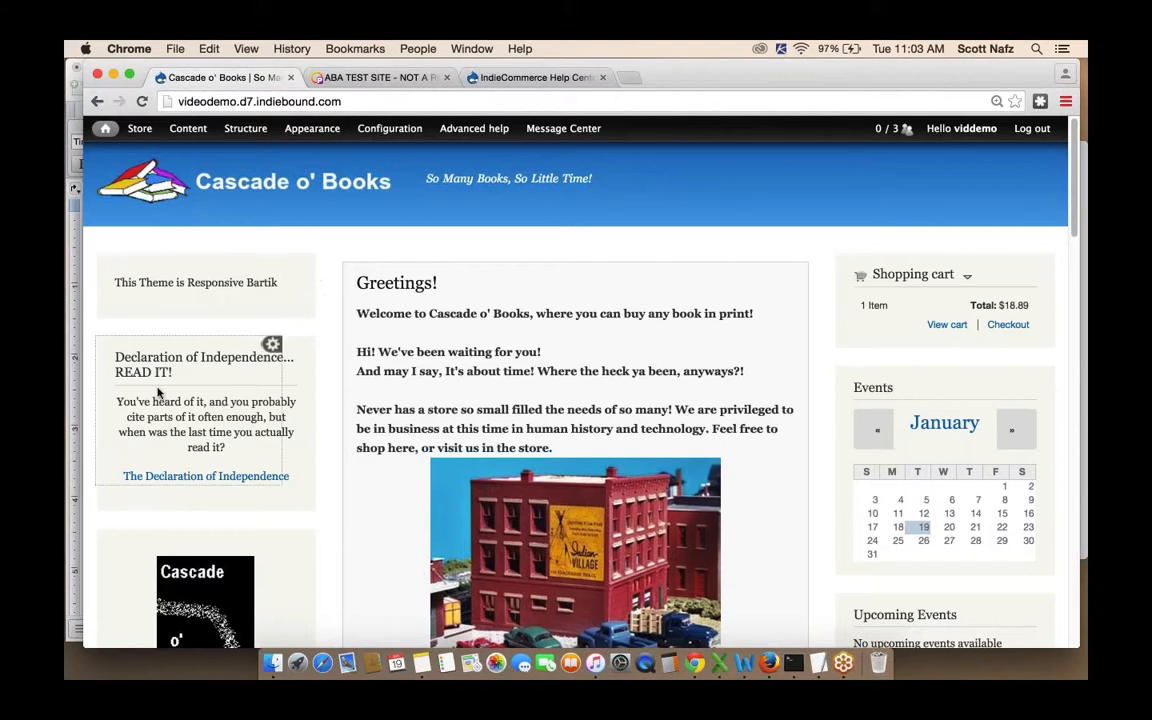
mouse_move(887, 273)
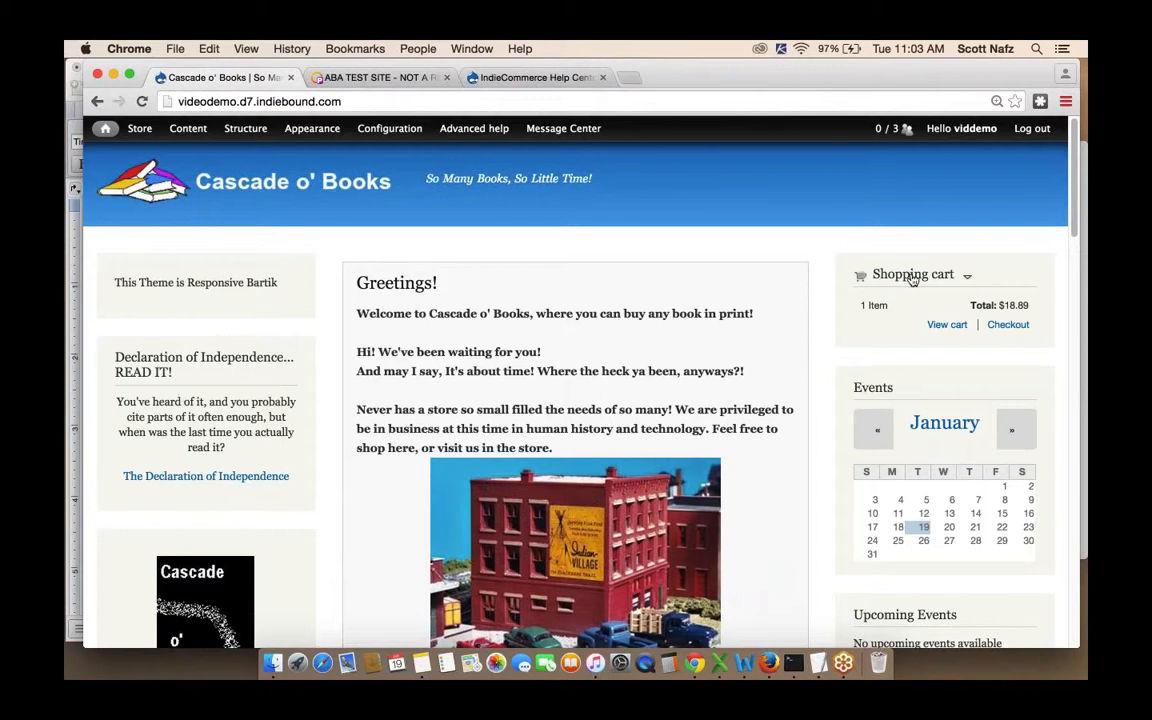
mouse_move(950, 424)
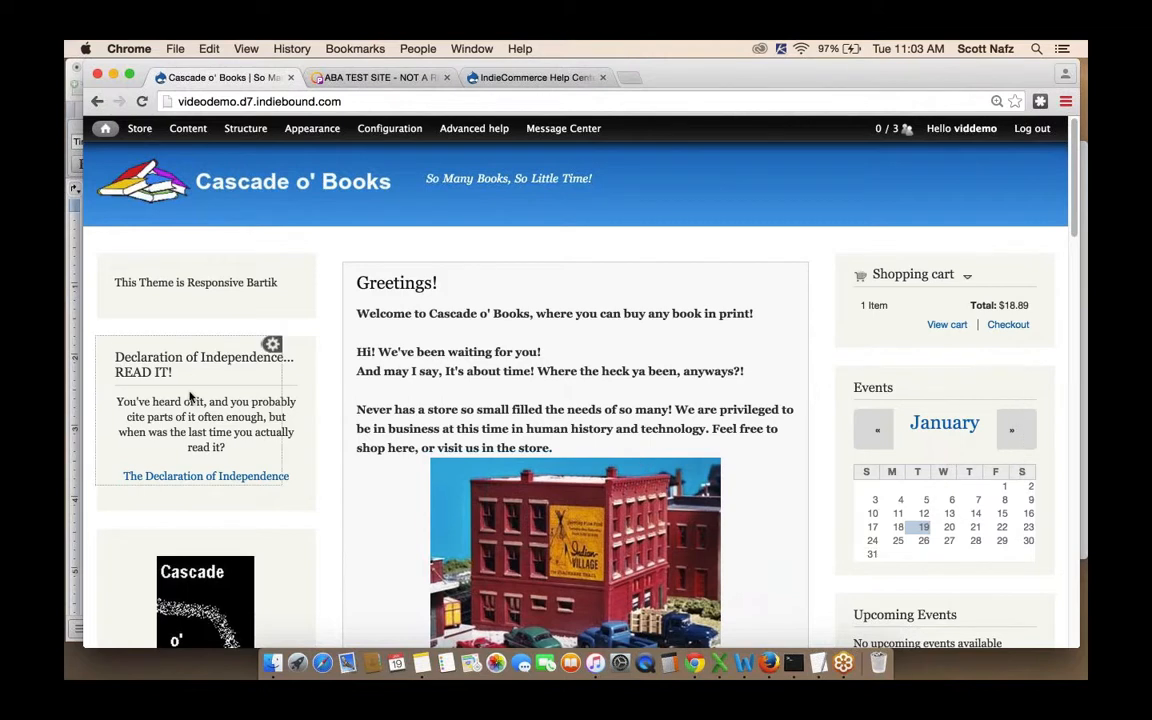
scroll(190, 398, down, 6)
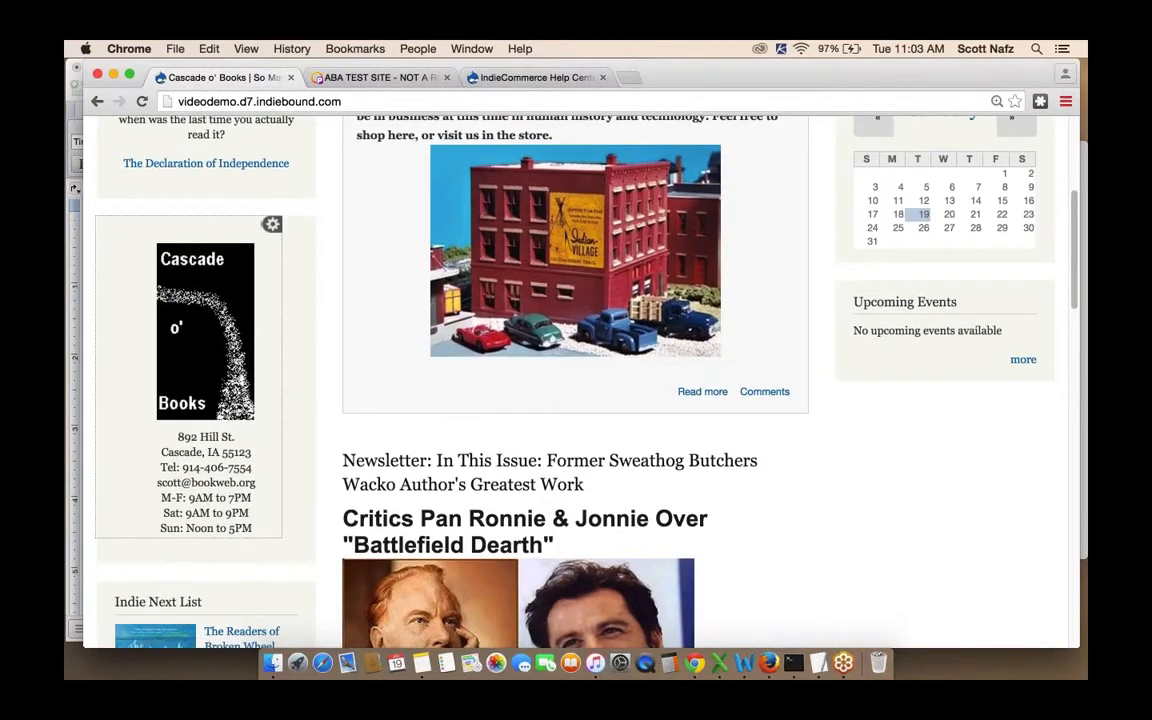
scroll(205, 498, down, 2)
scroll(178, 457, down, 4)
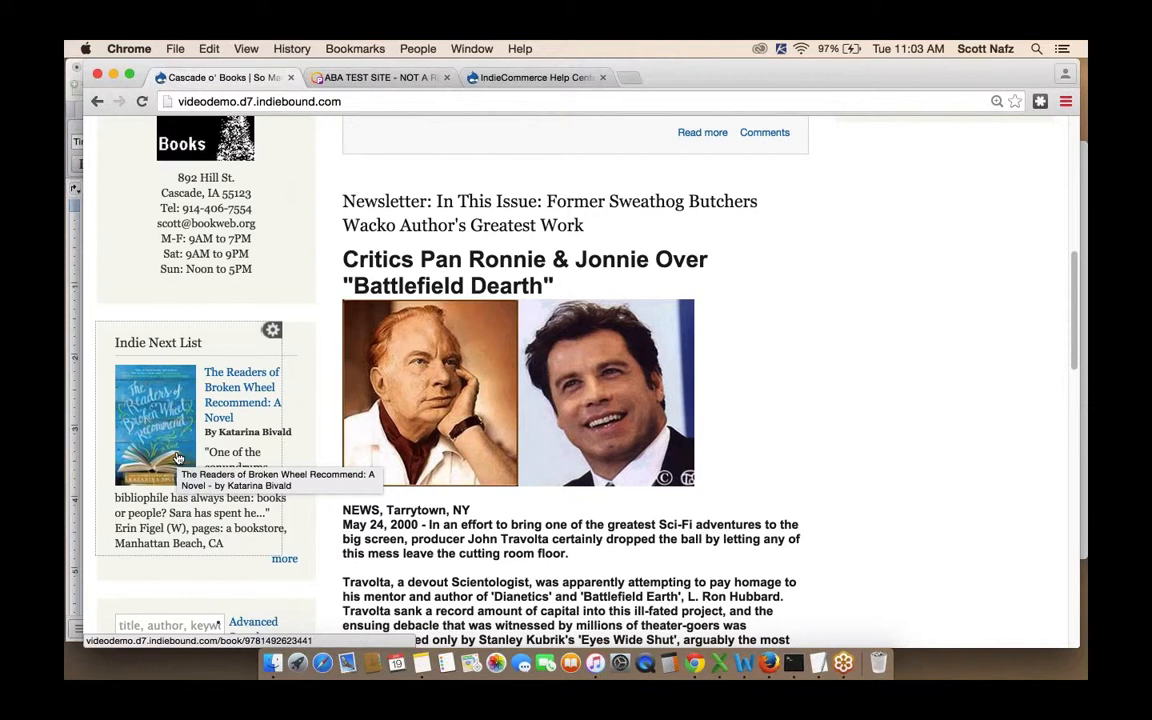
scroll(178, 457, down, 1)
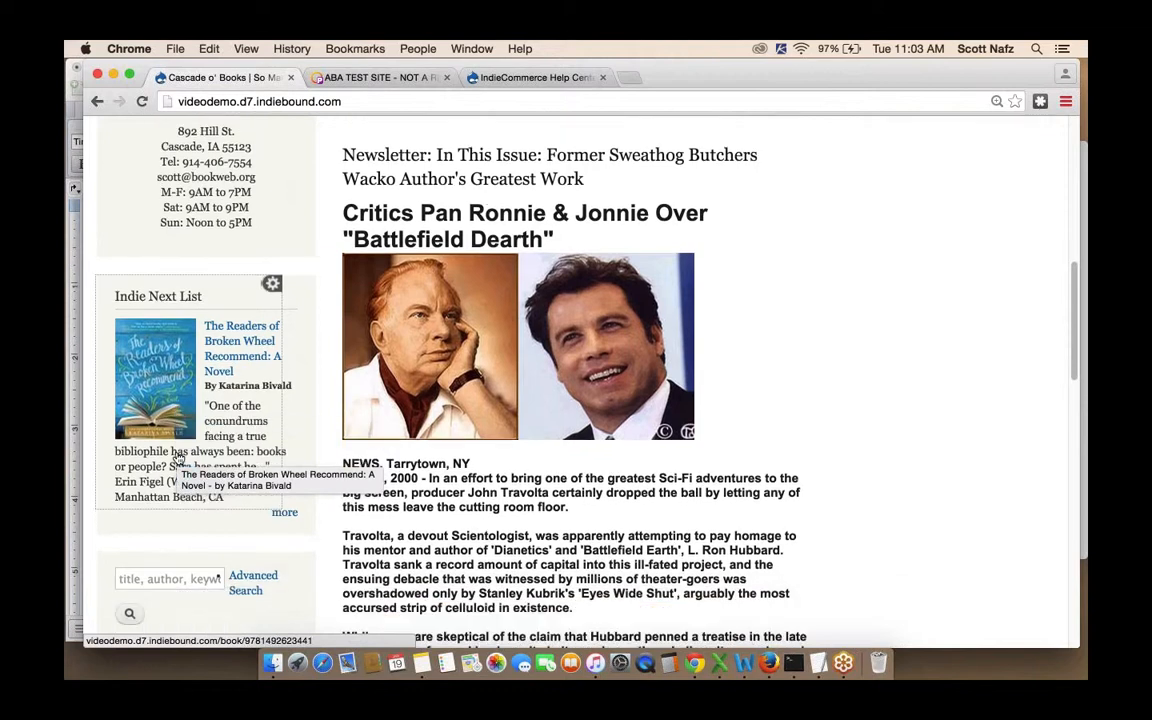
scroll(178, 457, down, 4)
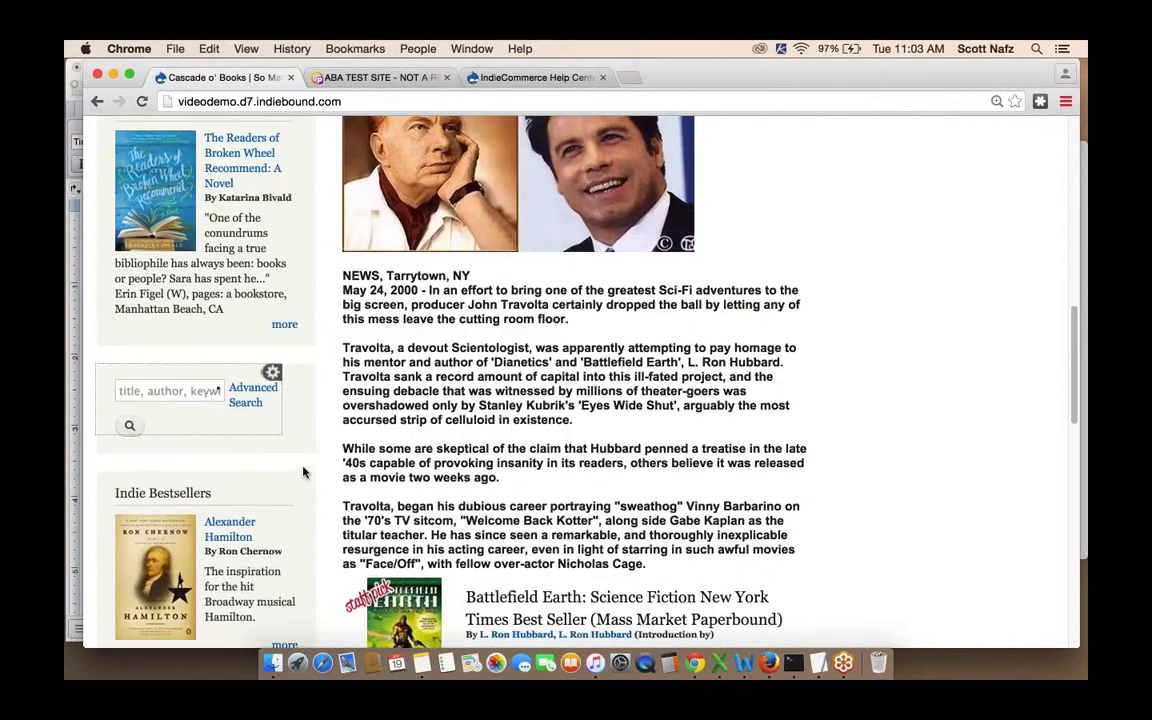
scroll(272, 418, down, 2)
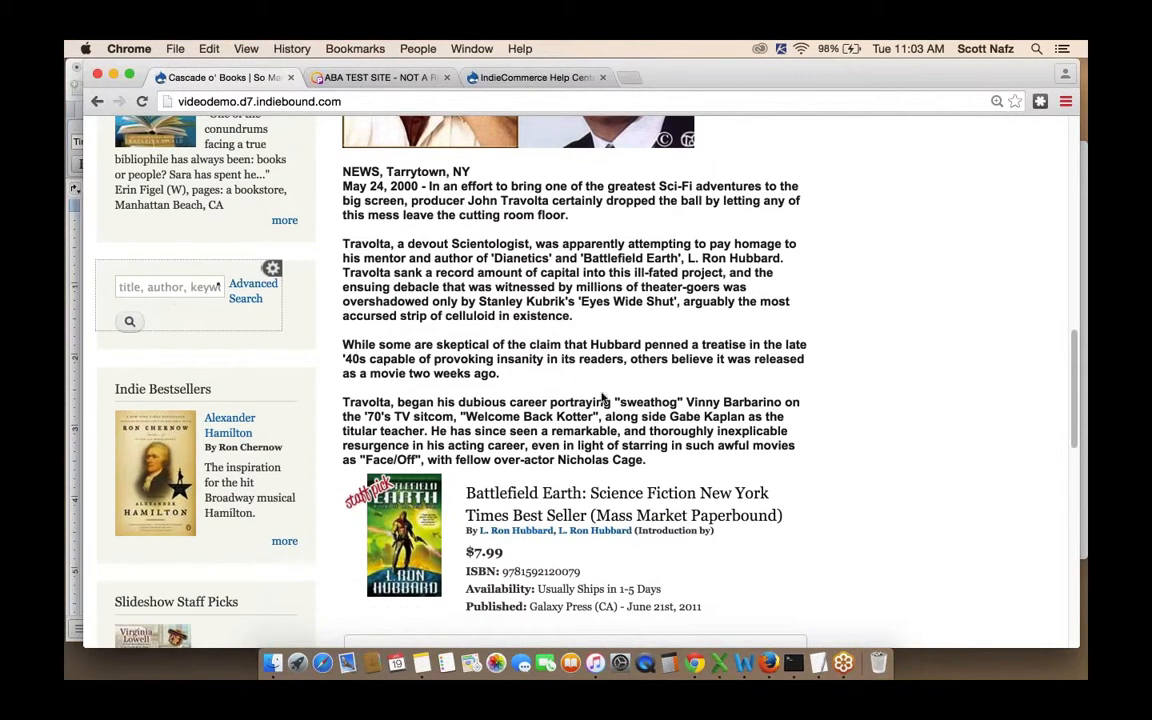
scroll(219, 286, up, 10)
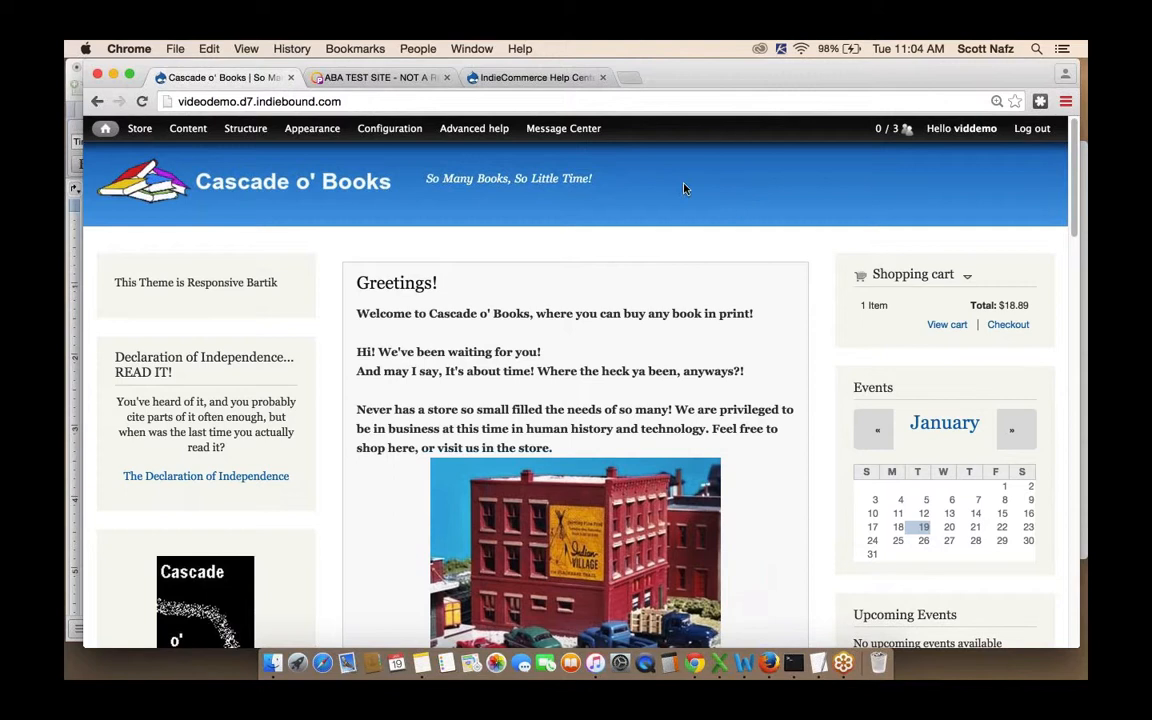
- Open the Blocks administration page for the Responsive Bartik theme and look over its introduction and first regions
mouse_move(242, 130)
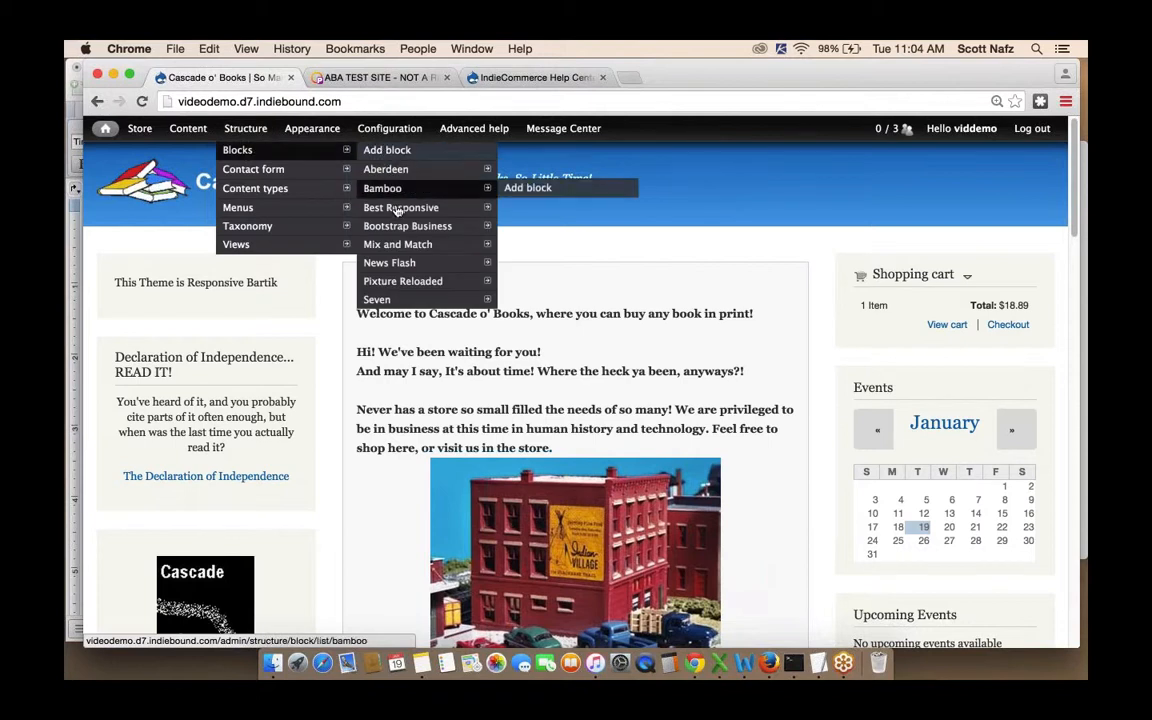
click(240, 150)
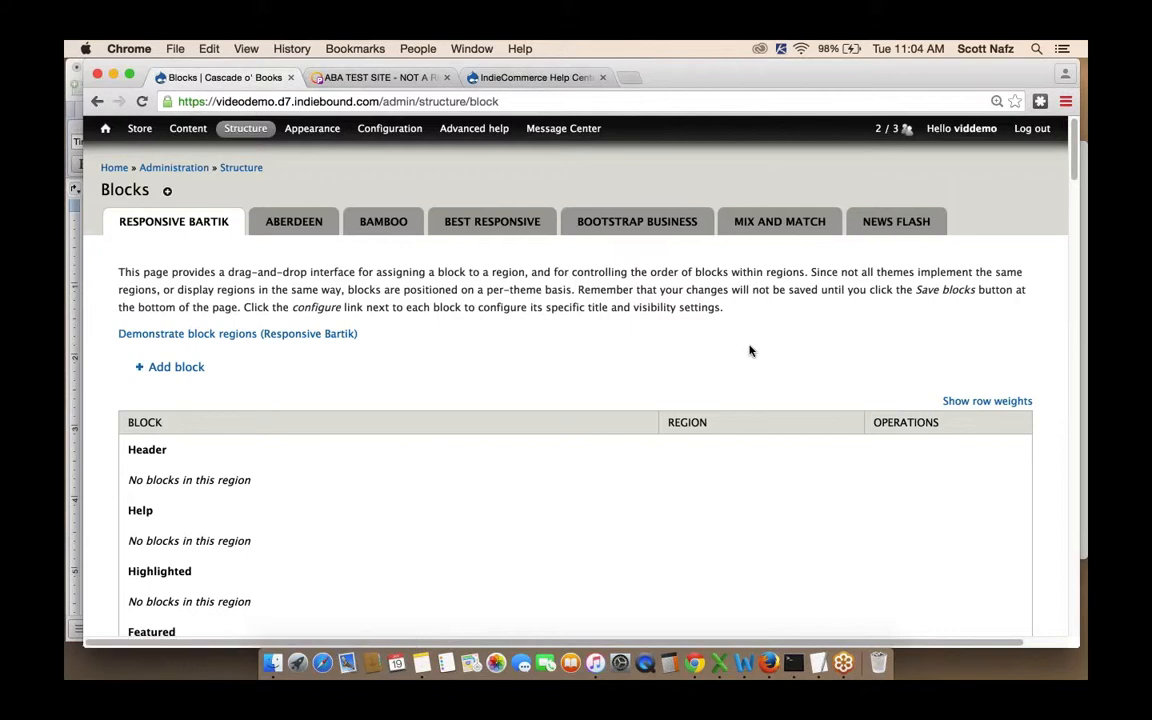
scroll(745, 348, down, 2)
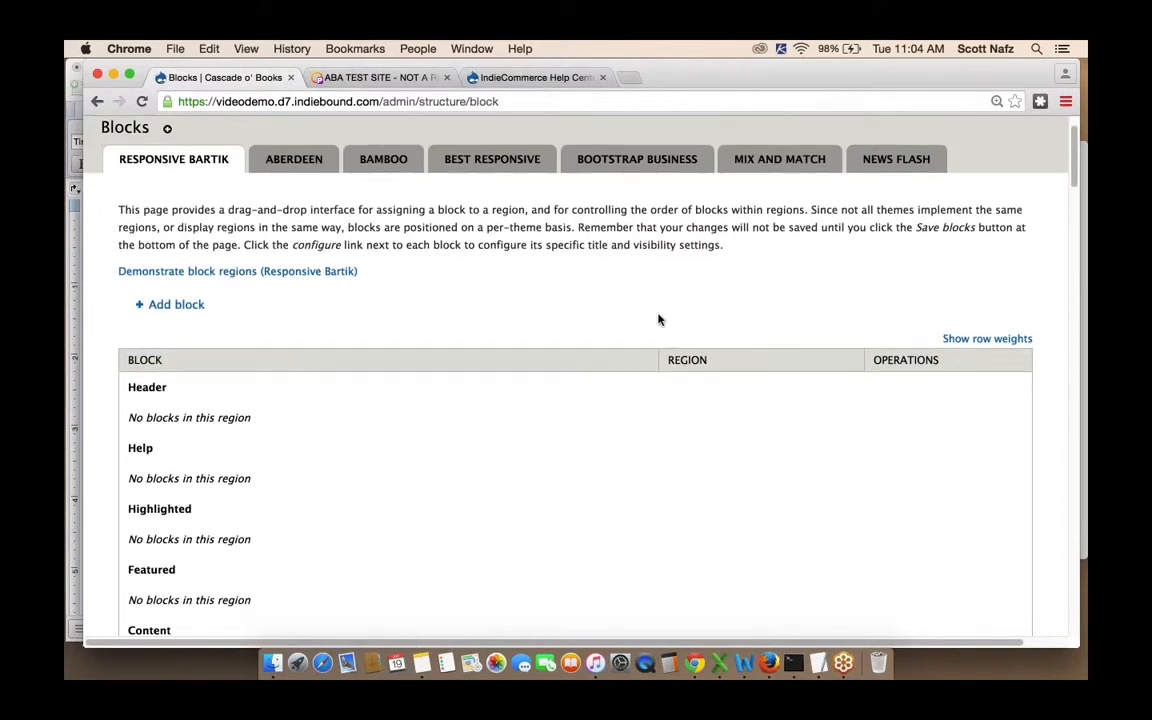
scroll(587, 296, down, 4)
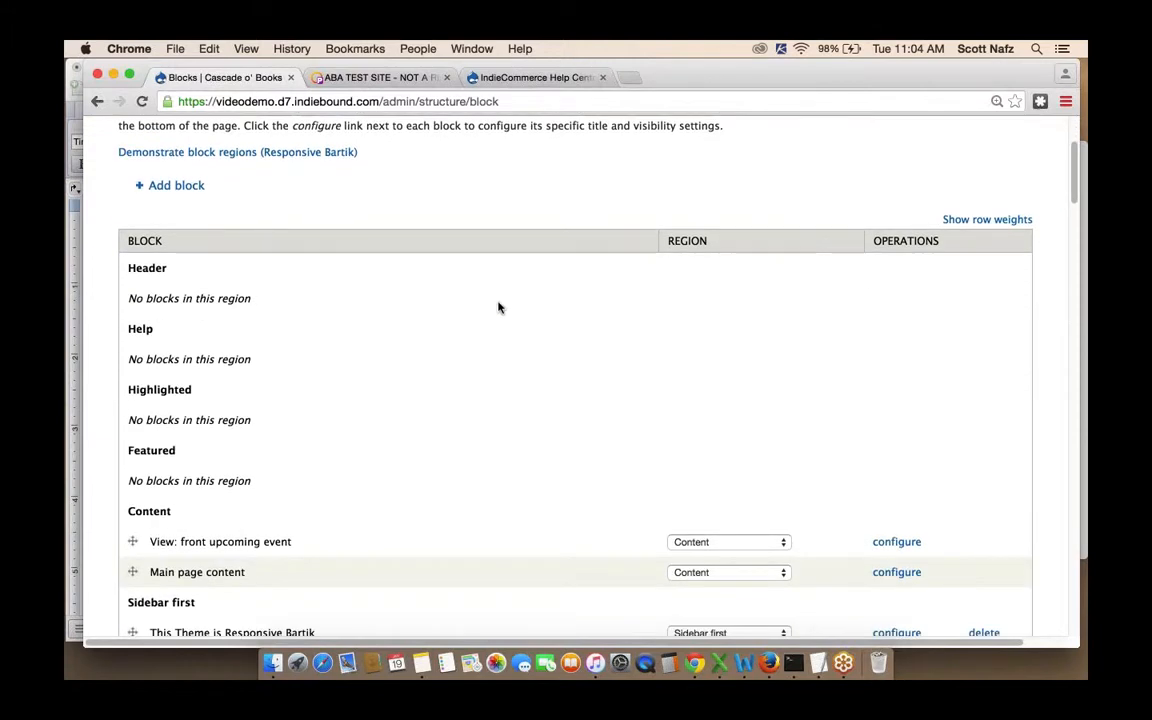
scroll(498, 308, up, 4)
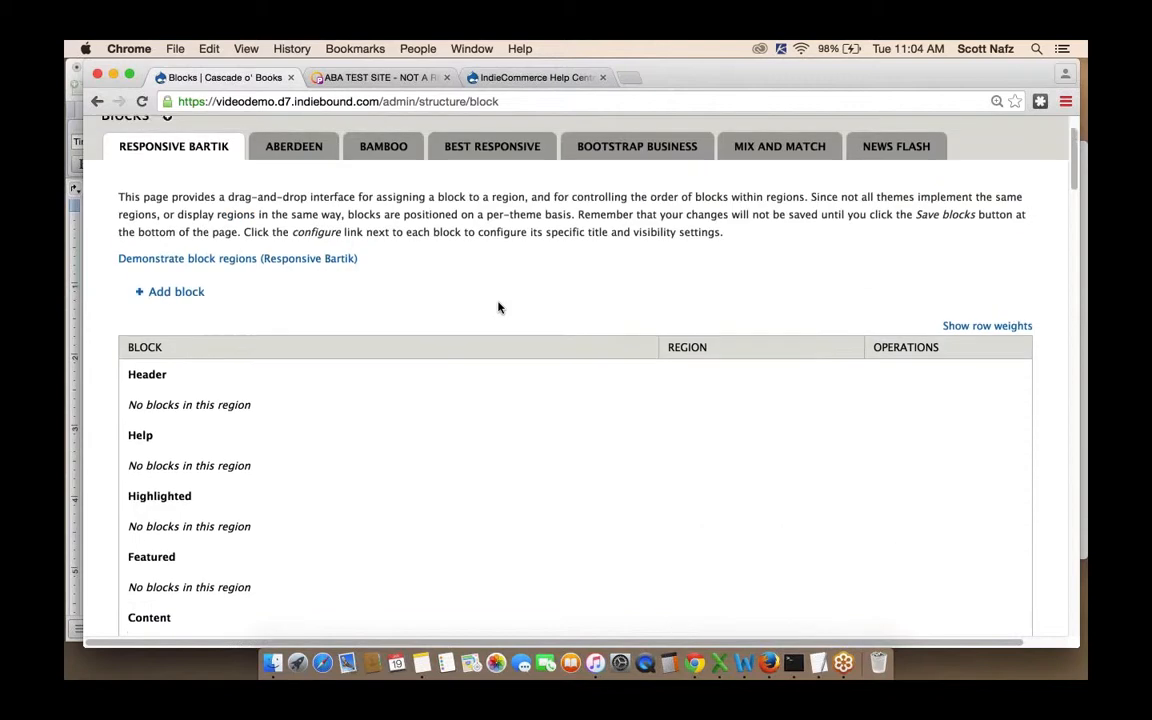
scroll(498, 308, up, 2)
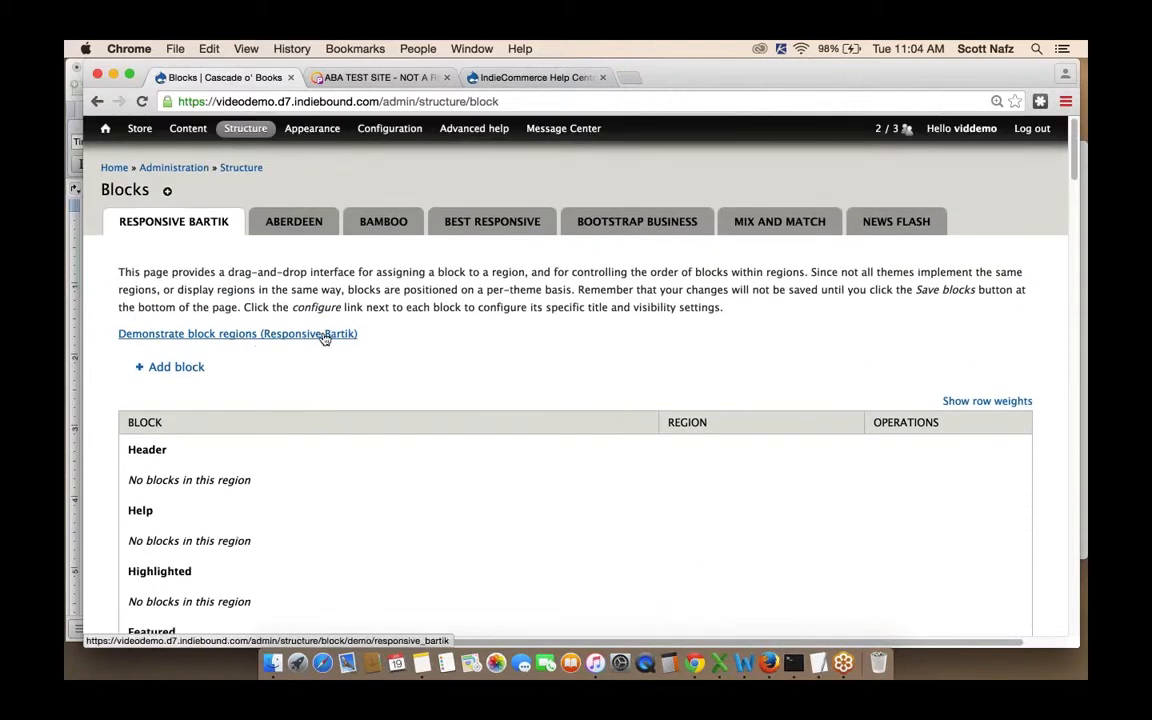
- Display the block region demonstration for Responsive Bartik, check all regions down to the footer, and exit the demonstration
click(208, 336)
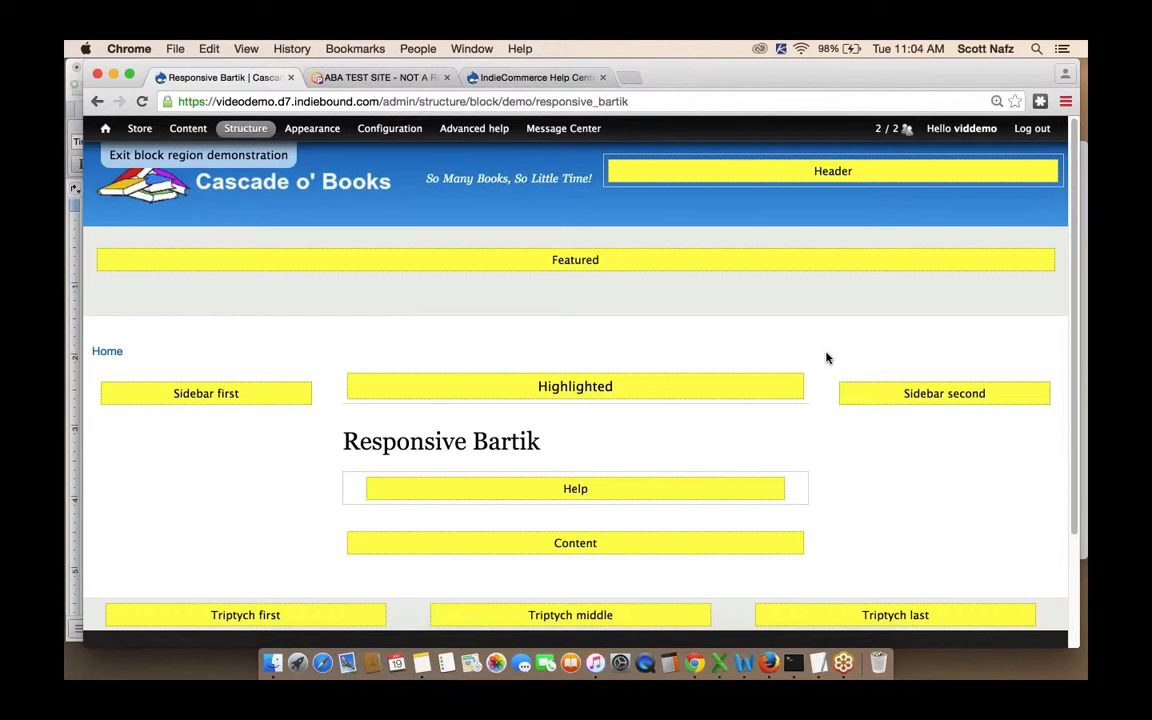
scroll(826, 357, down, 3)
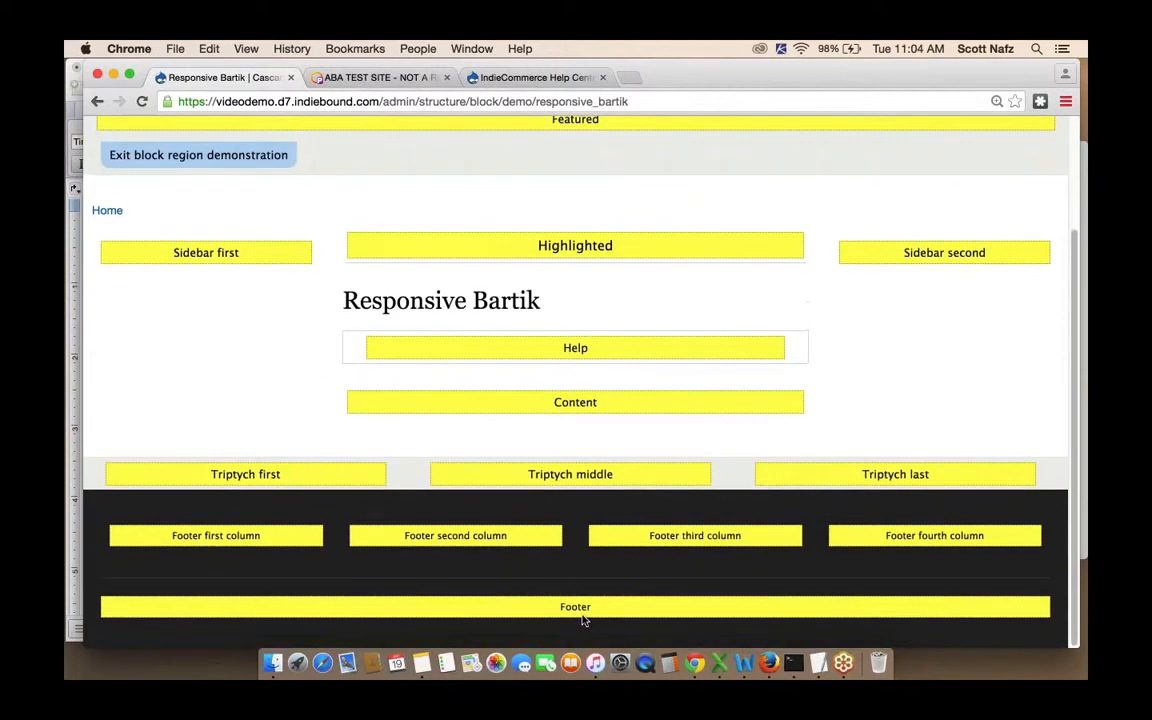
scroll(584, 620, up, 3)
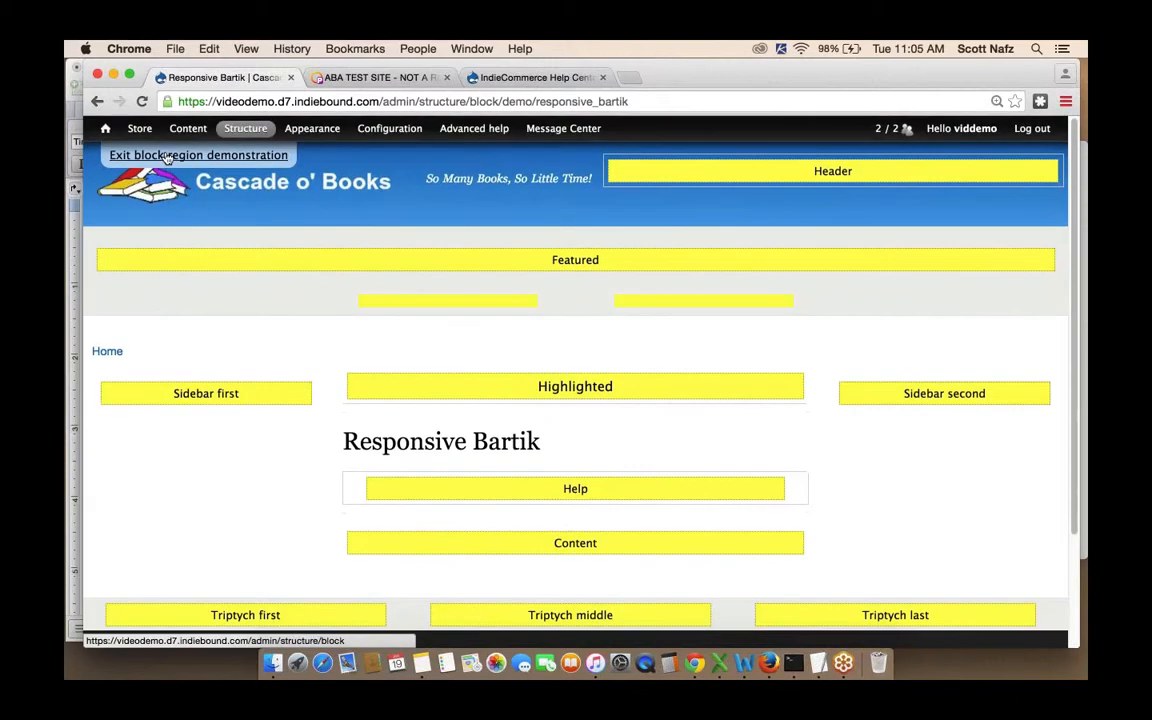
click(168, 156)
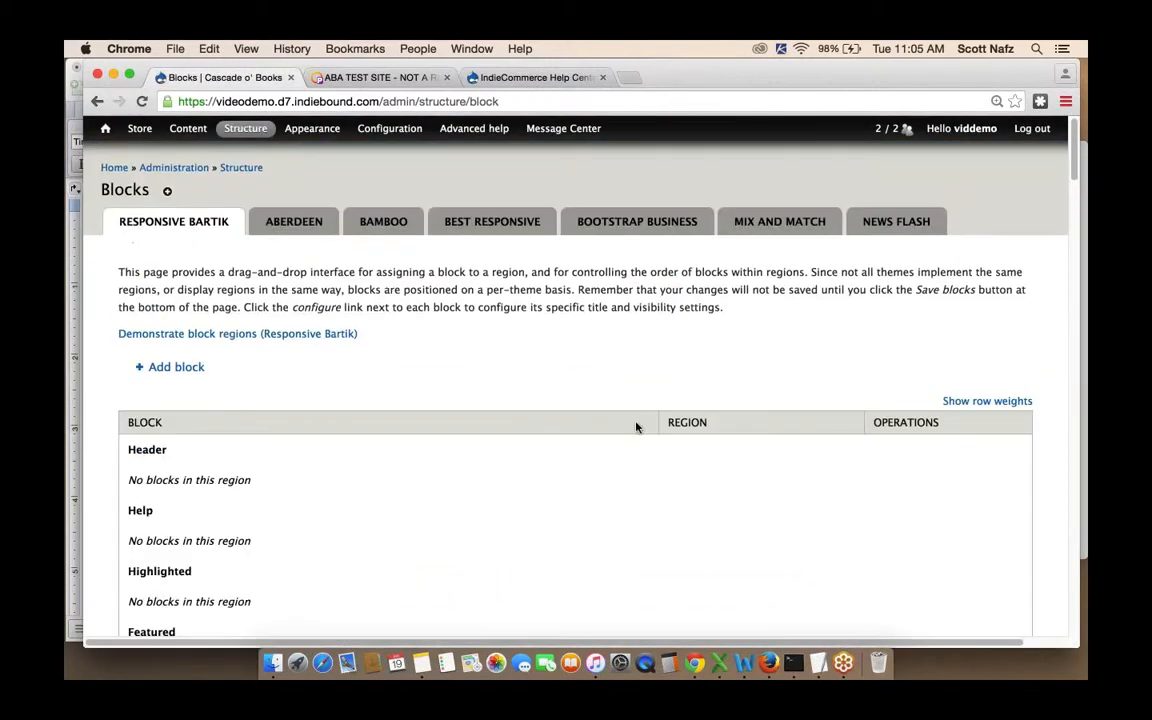
- Review the blocks assigned to each Responsive Bartik region, from Header down to Footer, and the blocks listed under Disabled
scroll(630, 357, down, 5)
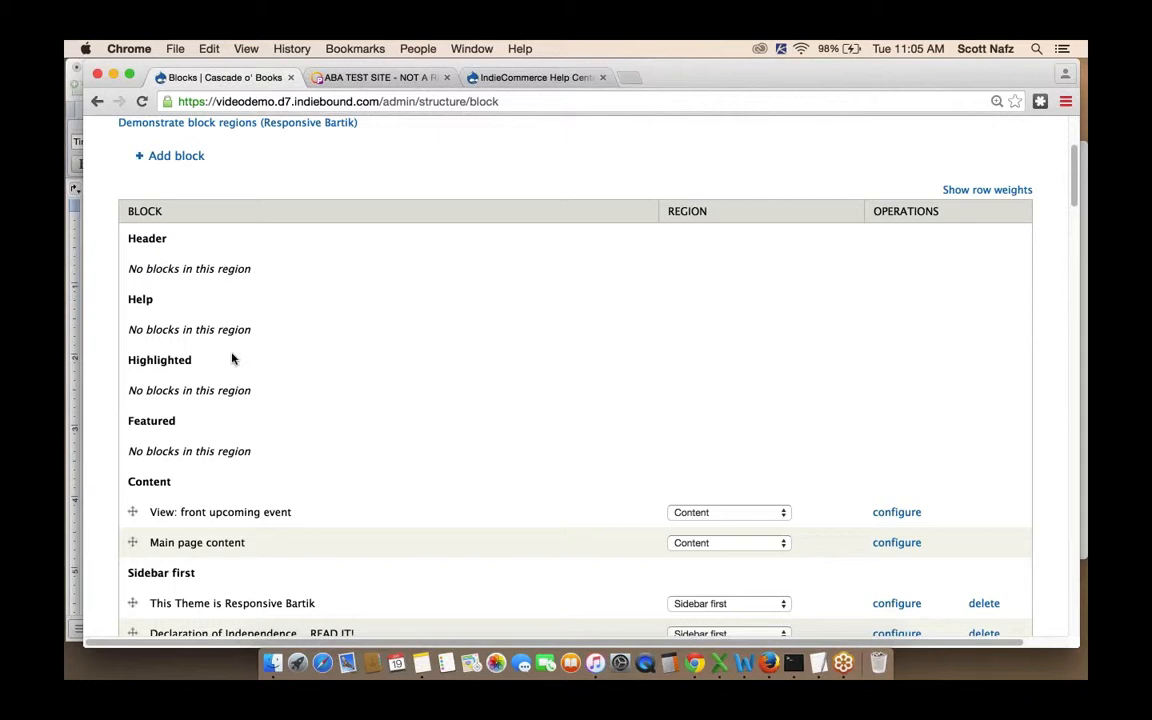
scroll(232, 360, down, 5)
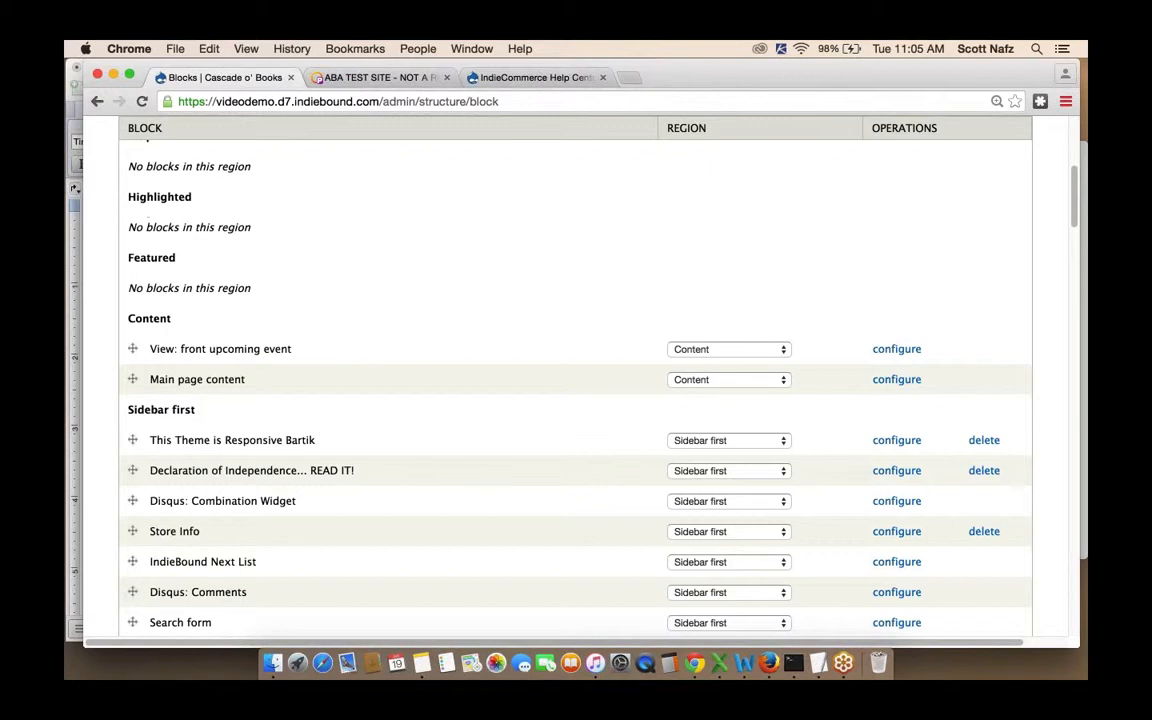
scroll(466, 351, down, 2)
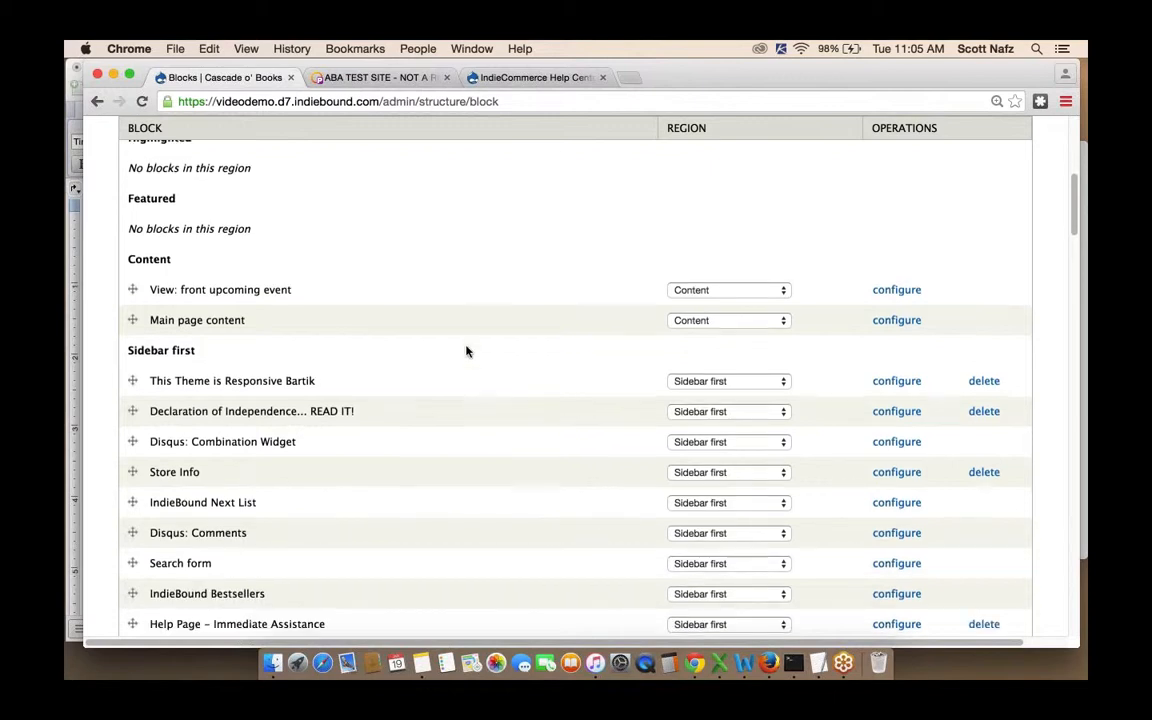
scroll(466, 351, down, 1)
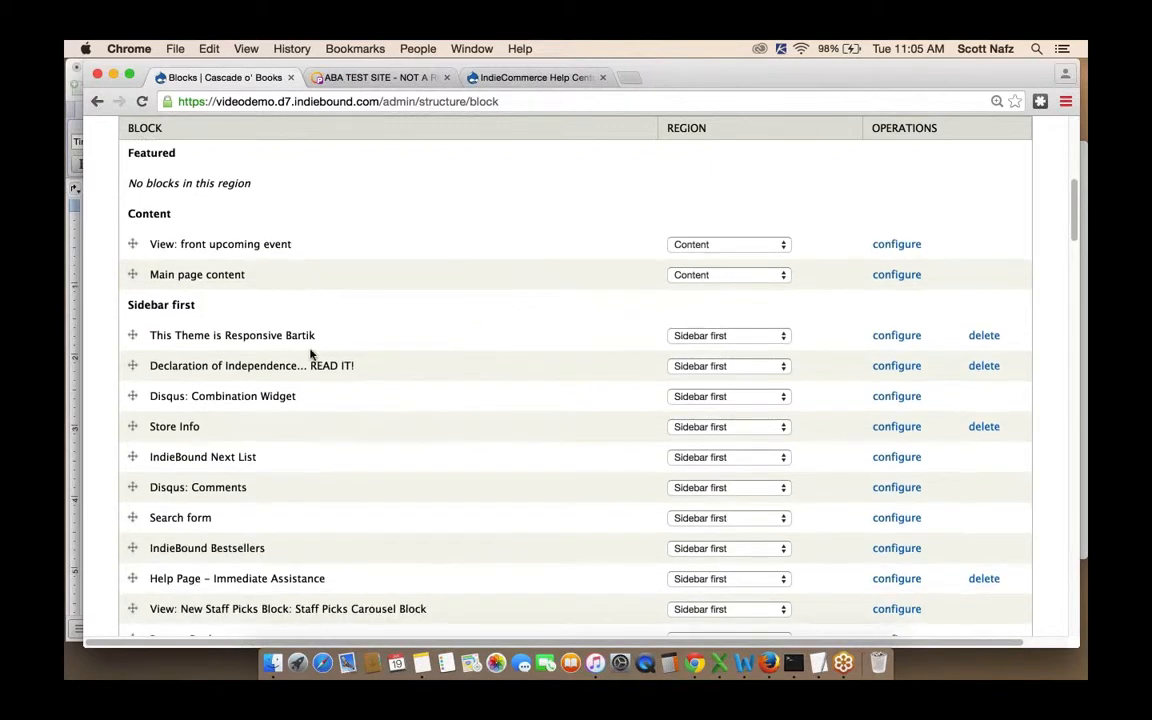
scroll(188, 328, down, 2)
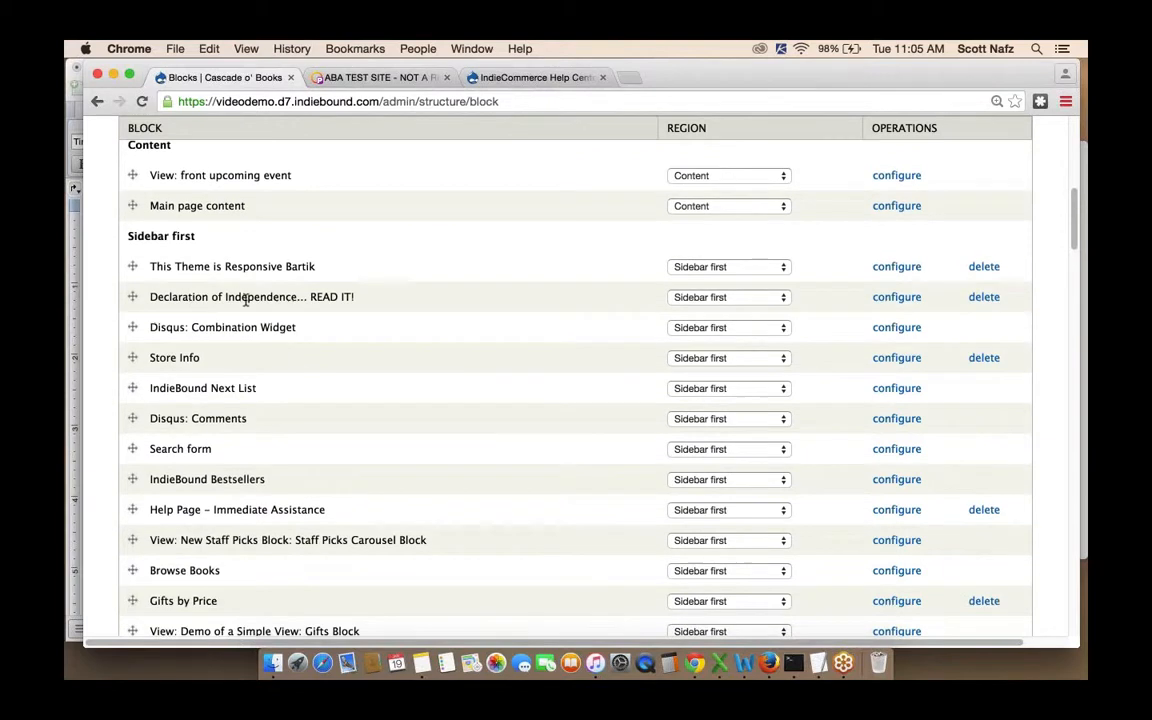
scroll(243, 297, down, 1)
scroll(243, 297, down, 2)
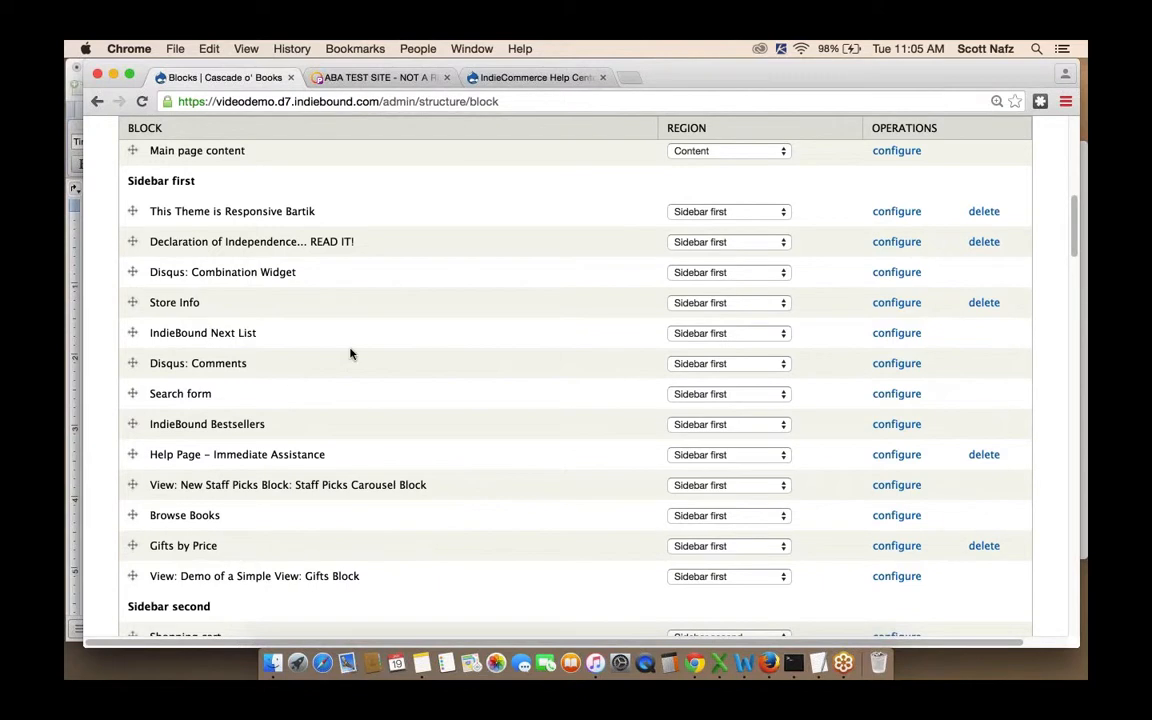
scroll(350, 353, down, 6)
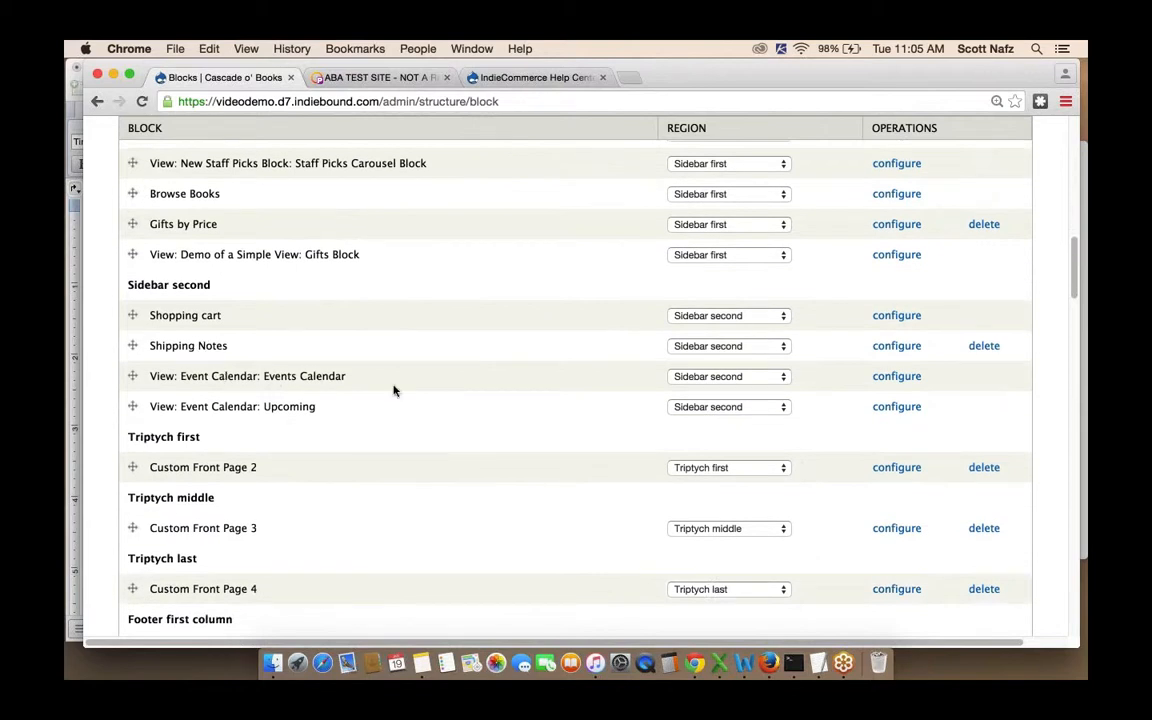
scroll(394, 390, down, 5)
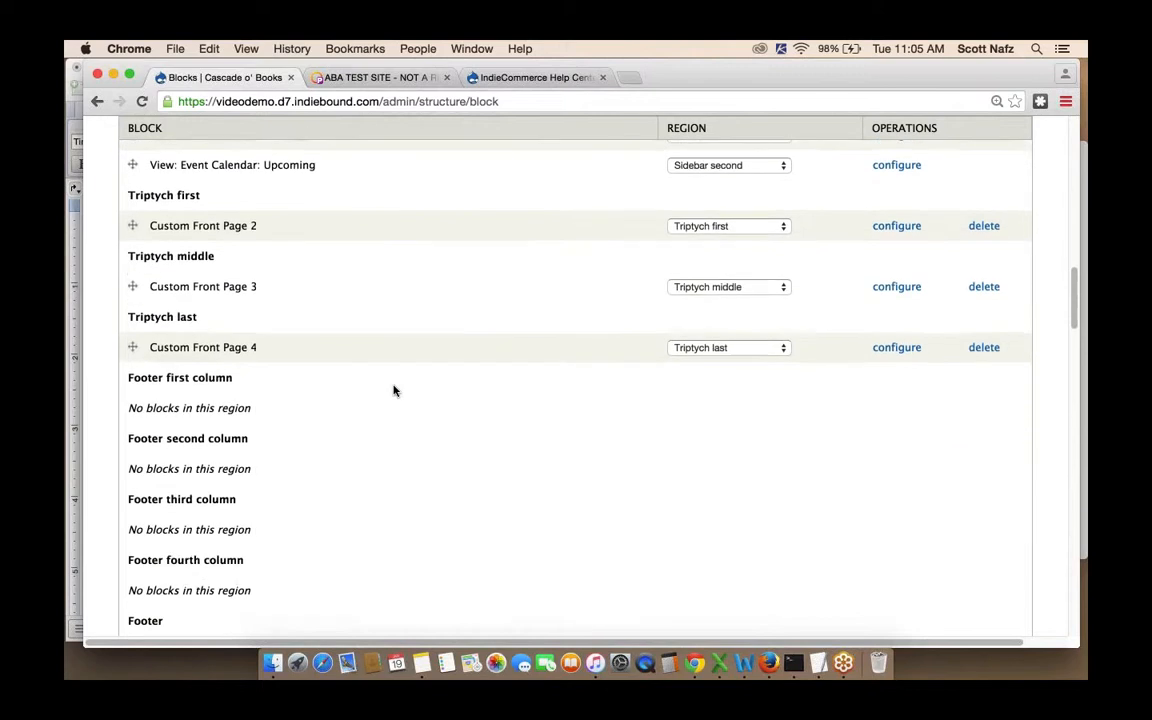
scroll(394, 390, down, 5)
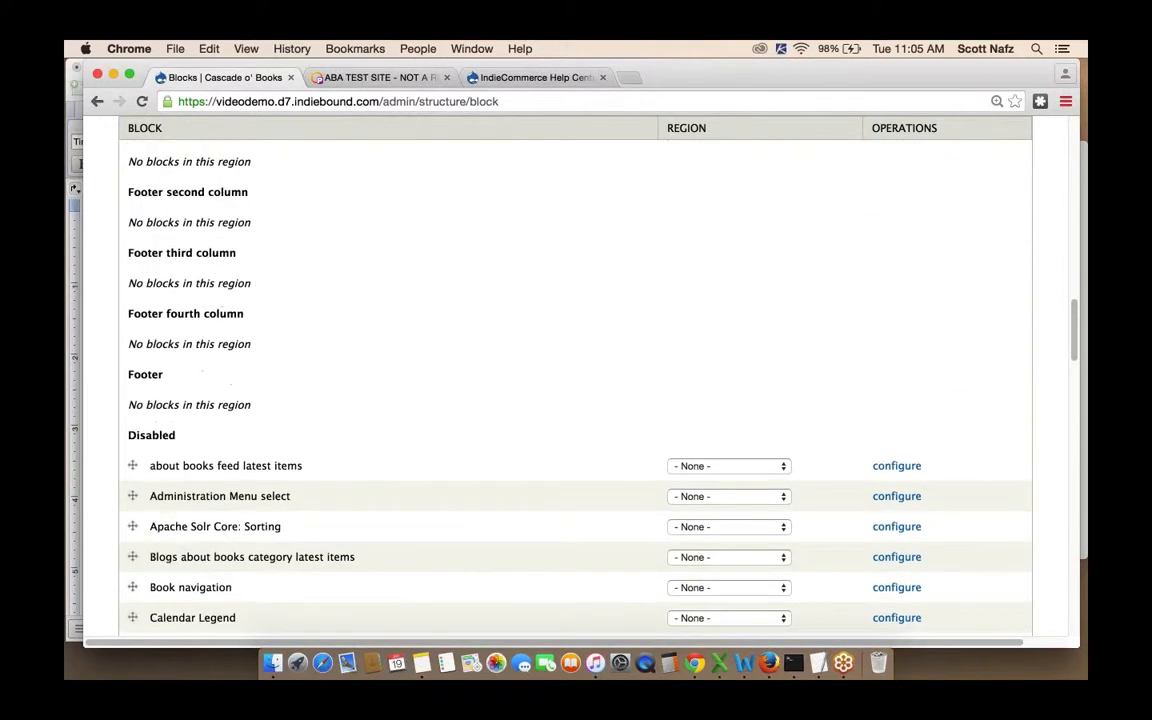
drag(123, 374, 163, 374)
scroll(378, 393, down, 5)
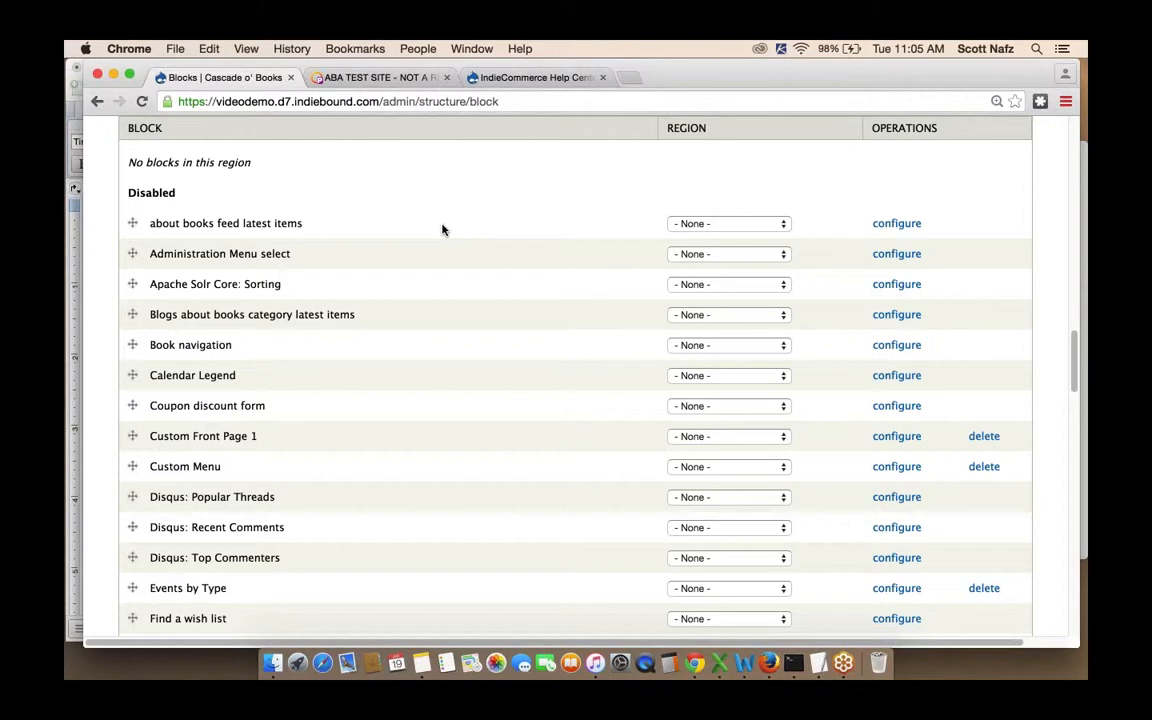
scroll(443, 230, down, 12)
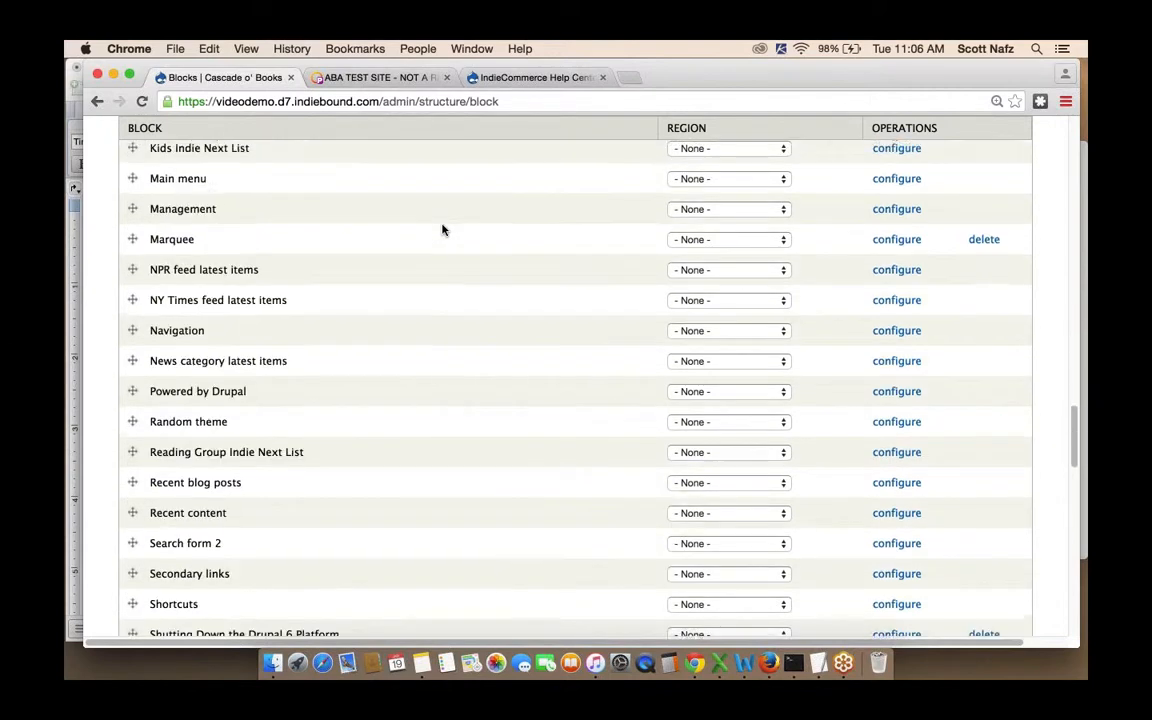
- Look through the remaining Disabled blocks of Responsive Bartik, and return to the beginning of the Blocks page
scroll(463, 260, down, 3)
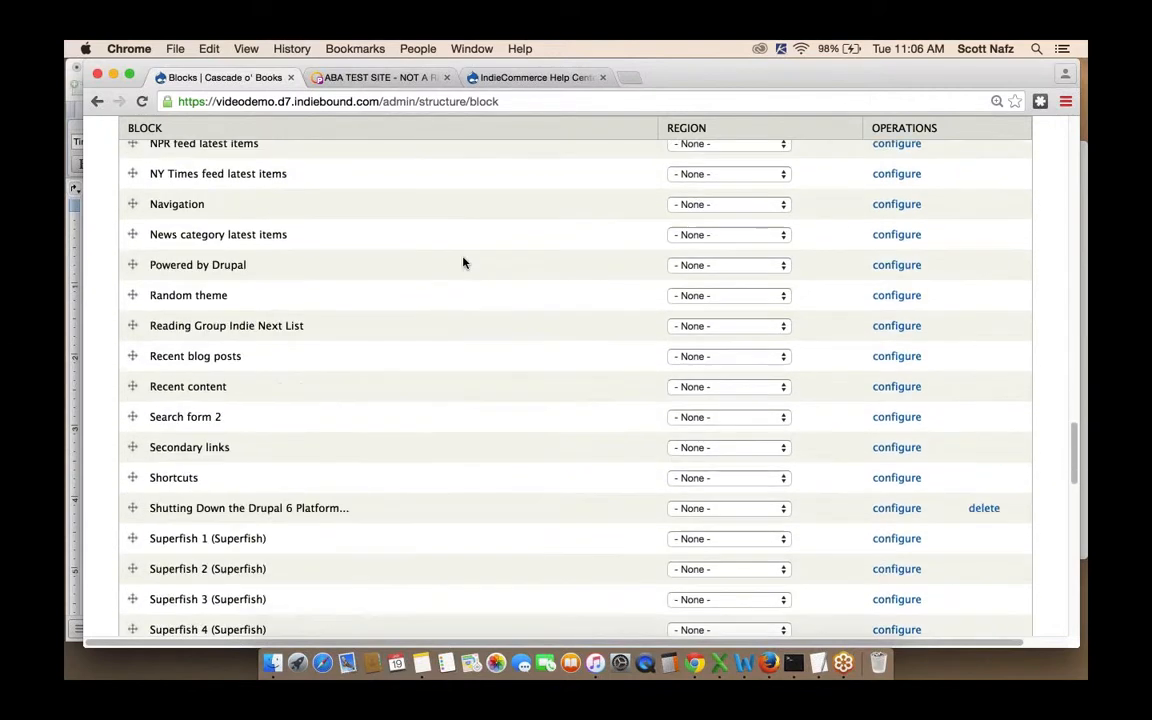
scroll(463, 262, down, 6)
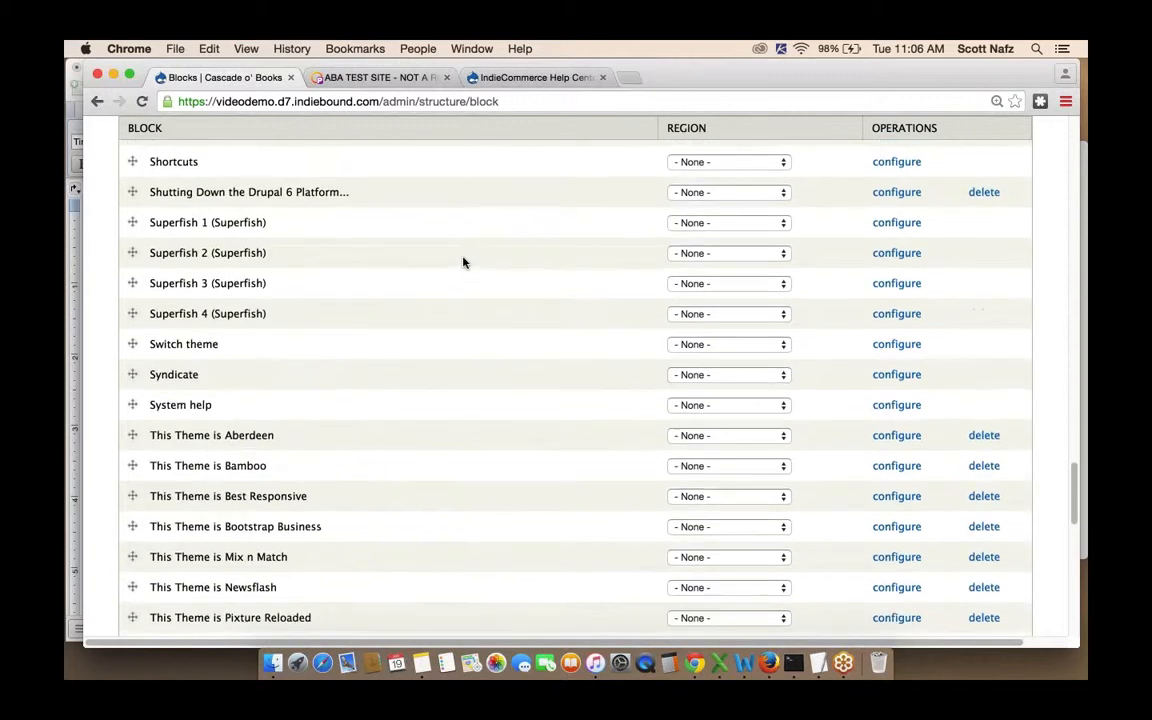
scroll(463, 262, up, 20)
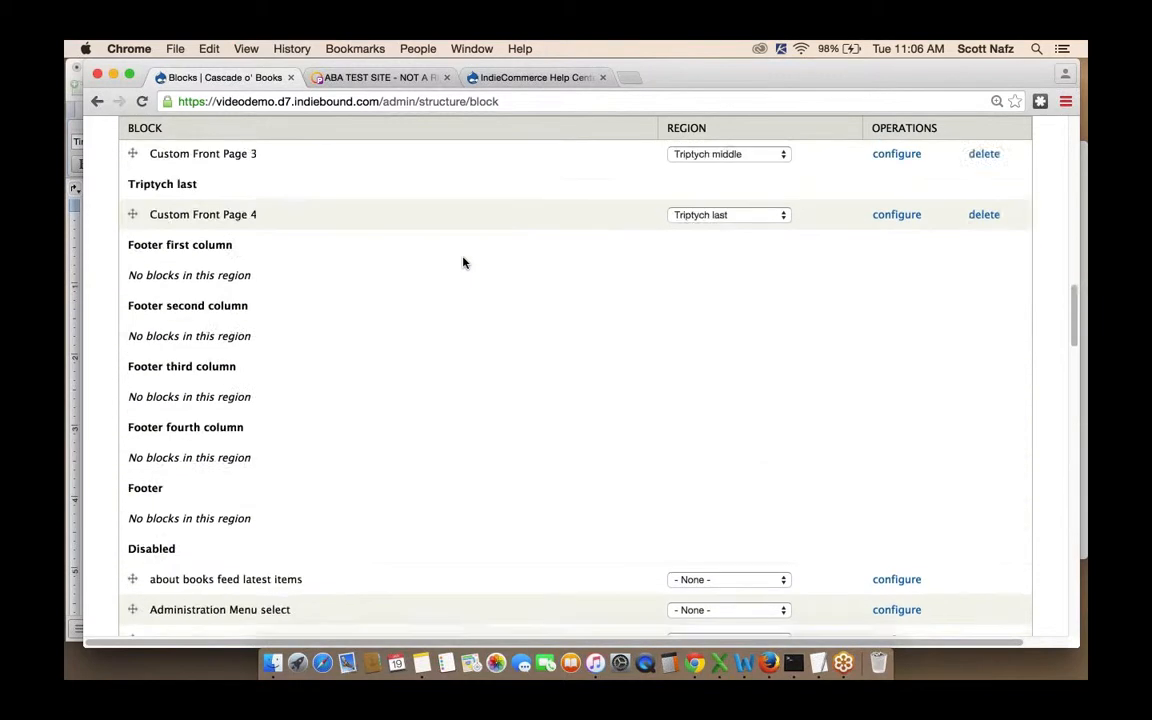
scroll(463, 262, up, 20)
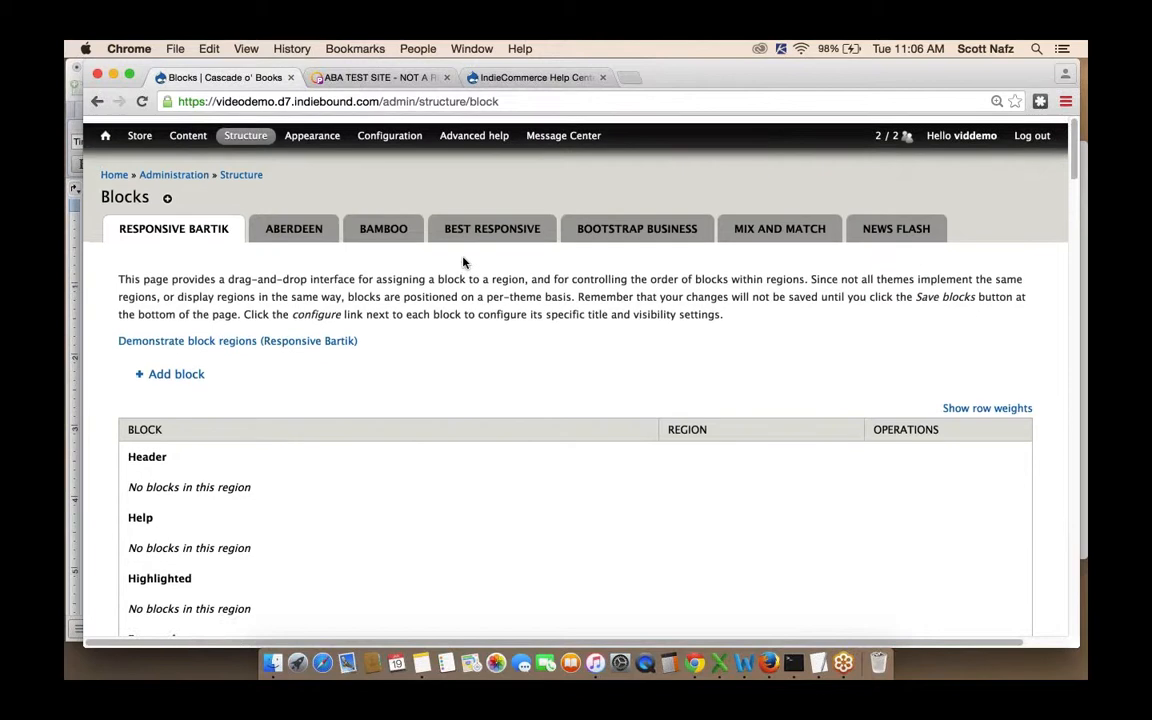
scroll(463, 262, down, 1)
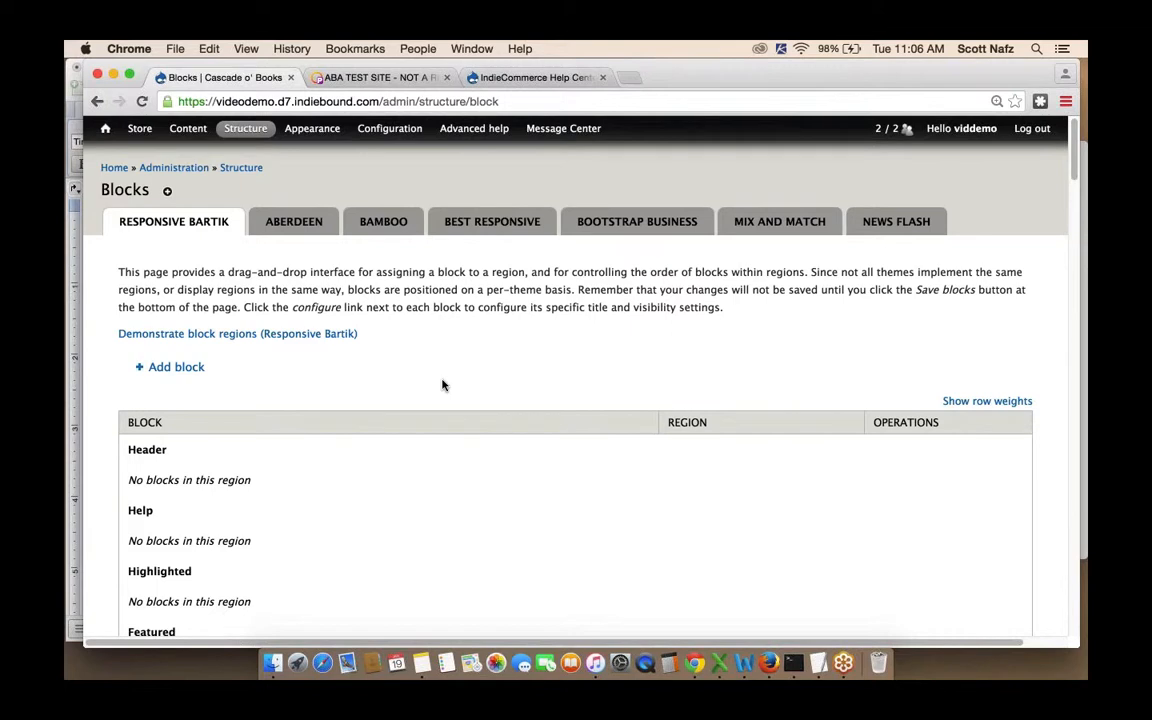
- Start a new custom block with "Admin Links" as both its block title and its block description
mouse_move(245, 135)
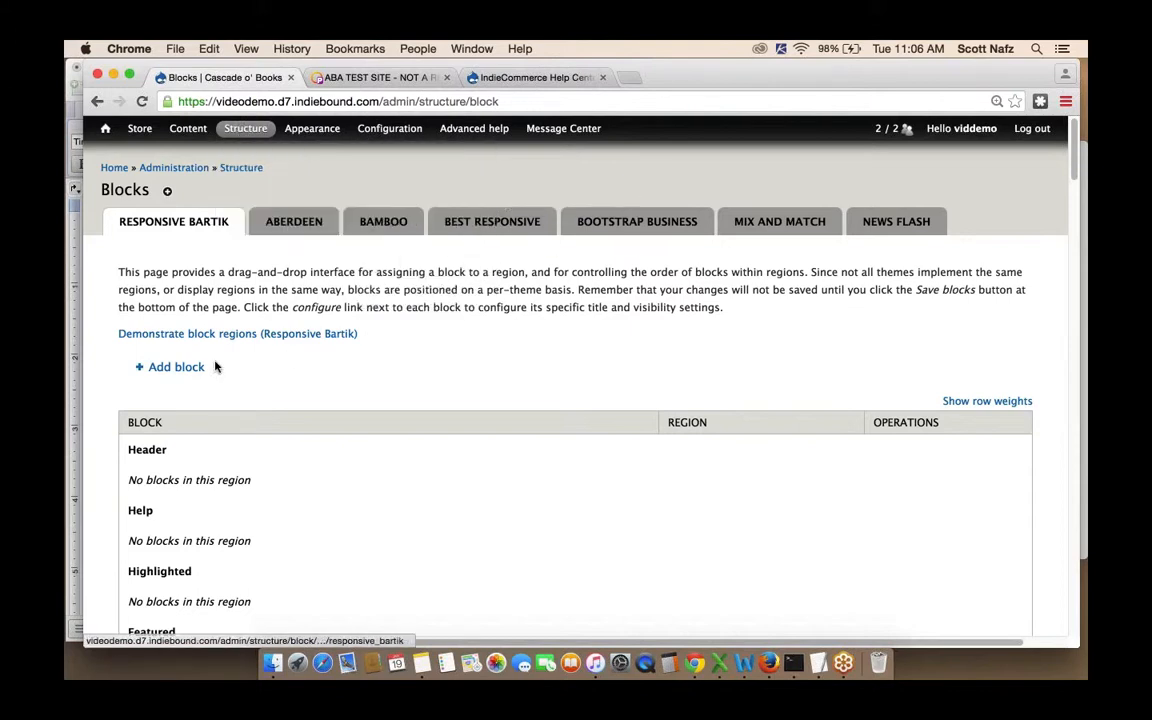
click(171, 368)
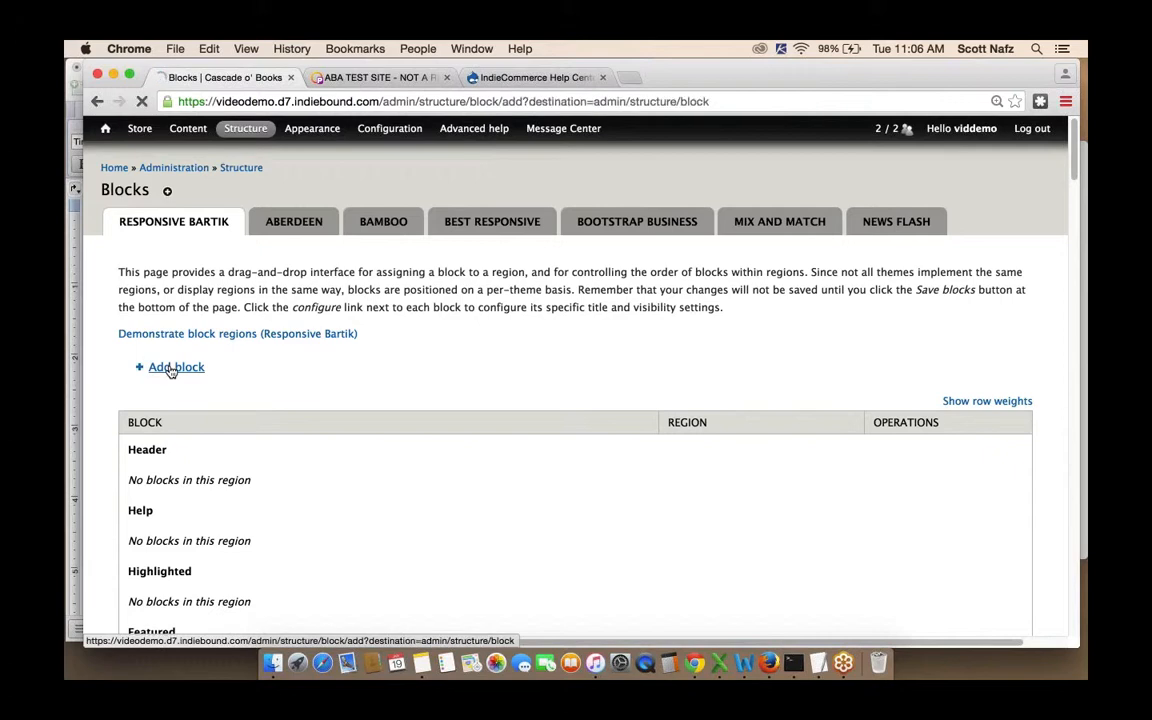
click(256, 325)
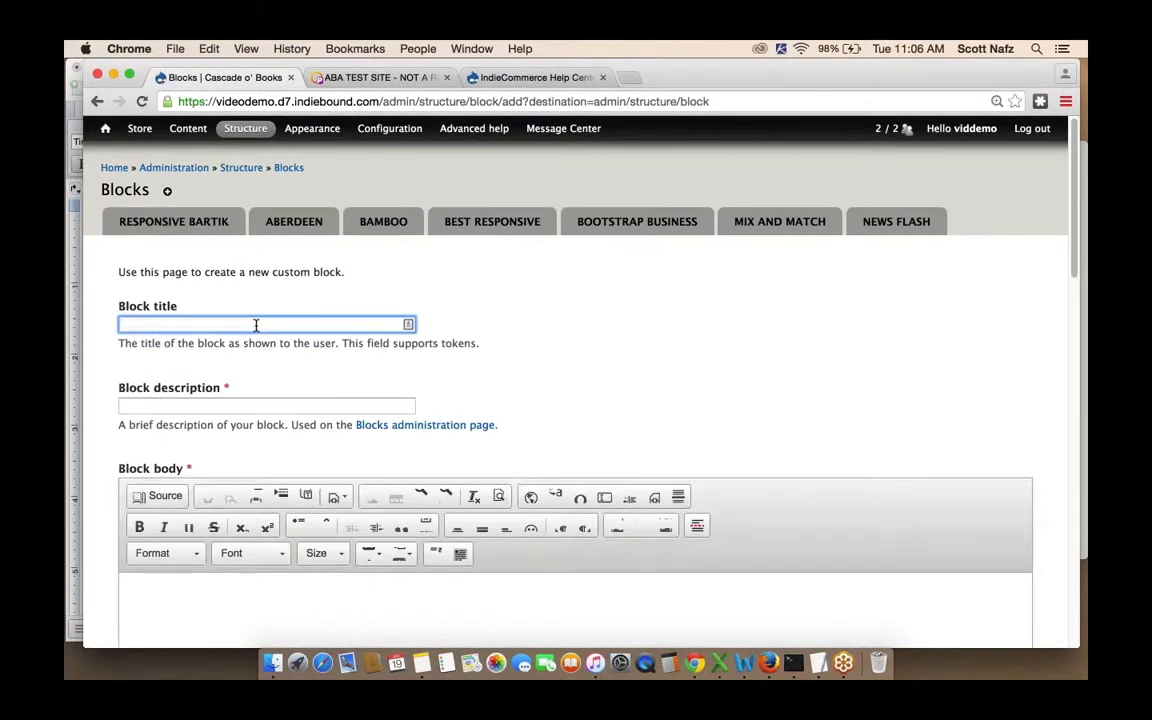
text(Admin Links)
drag(176, 325, 110, 327)
key(super+c)
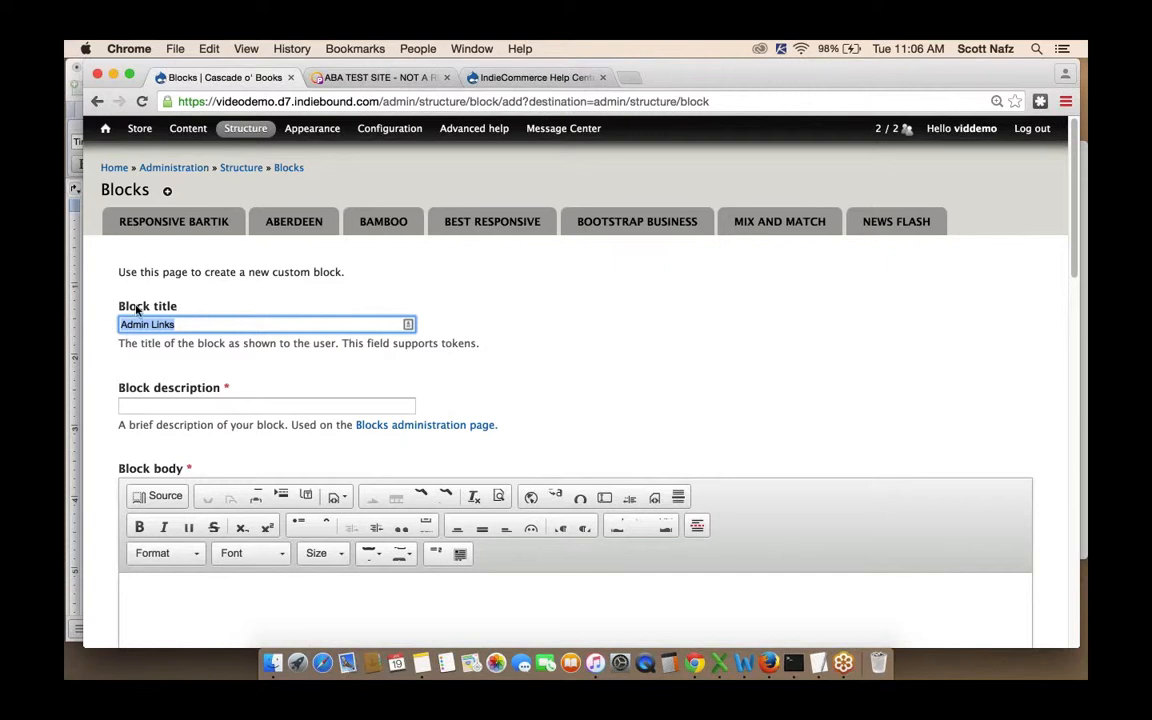
click(183, 407)
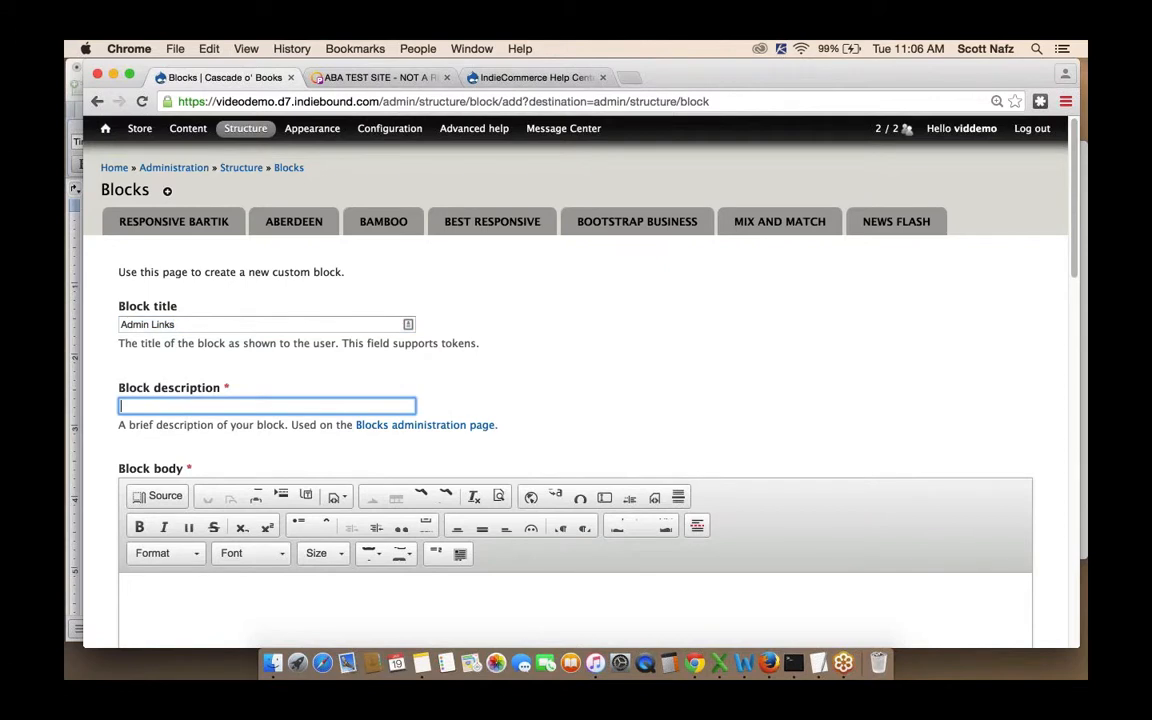
key(super+v)
- Copy the label "Order Processing" from the TextEdit note and paste it into the block body in Chrome
scroll(442, 360, down, 2)
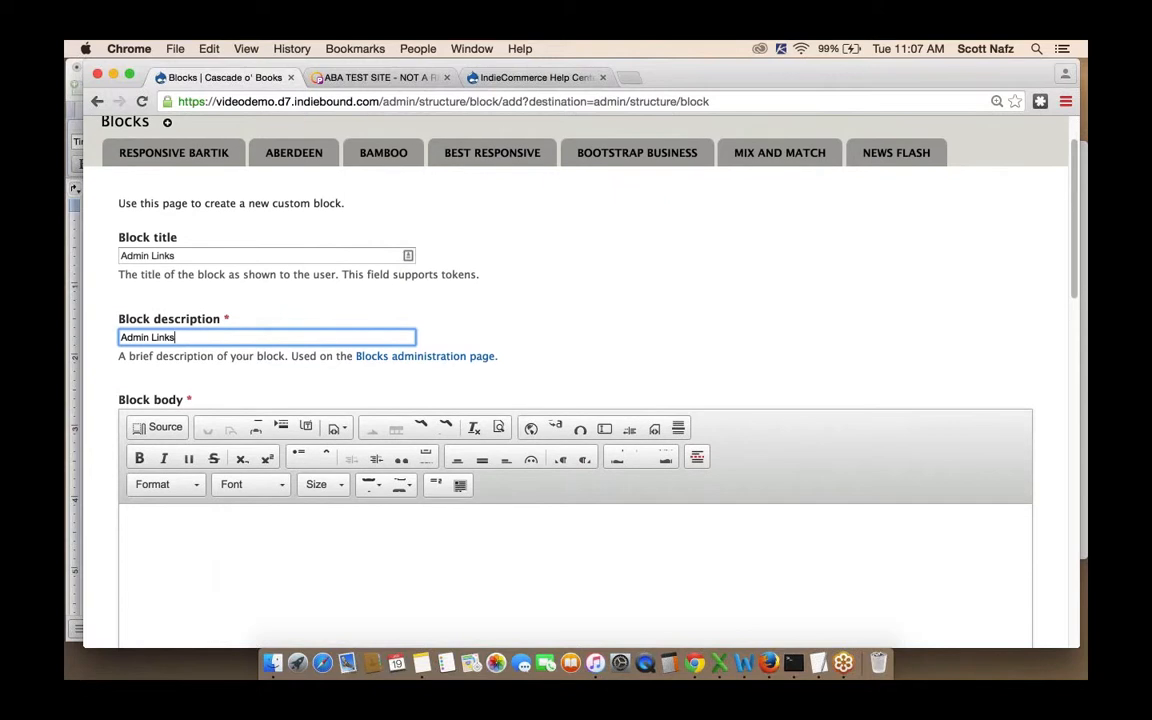
click(818, 663)
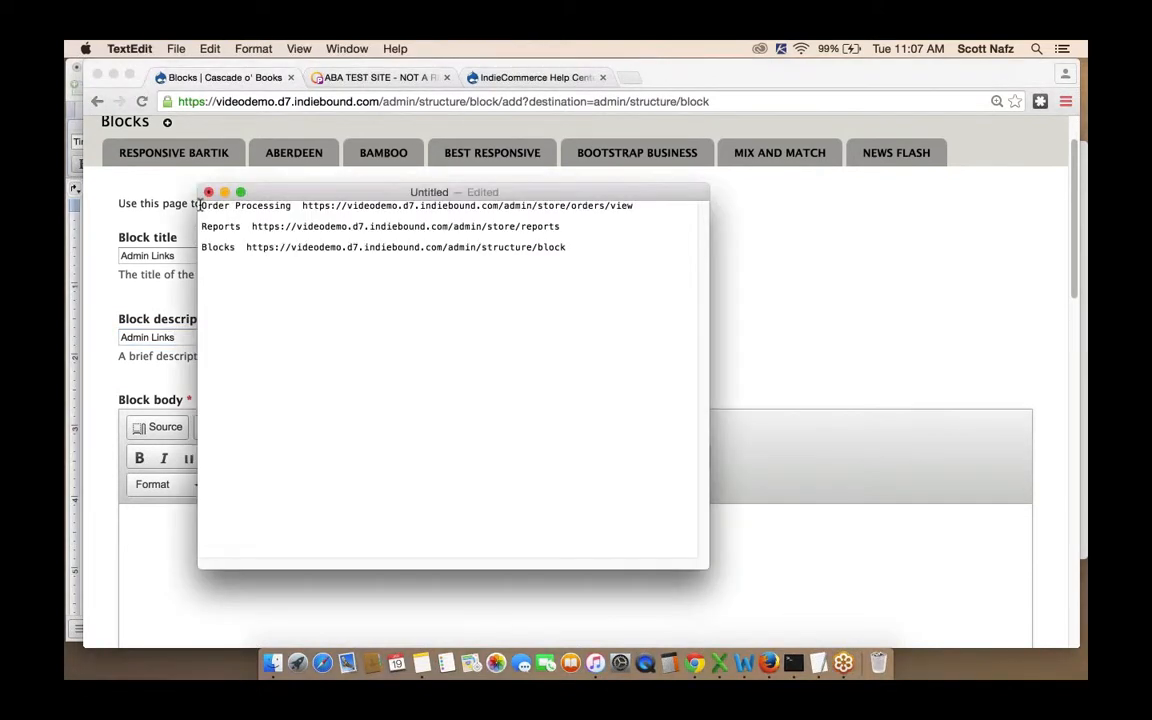
drag(202, 206, 293, 207)
key(super+c)
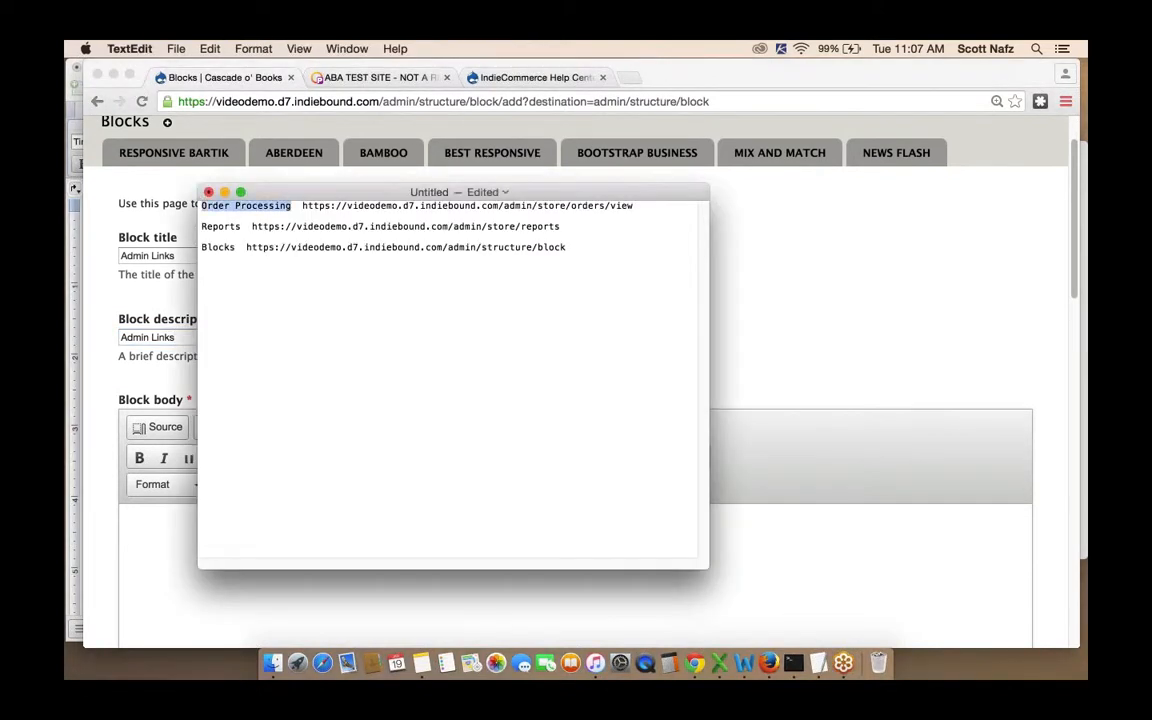
click(140, 552)
click(140, 552)
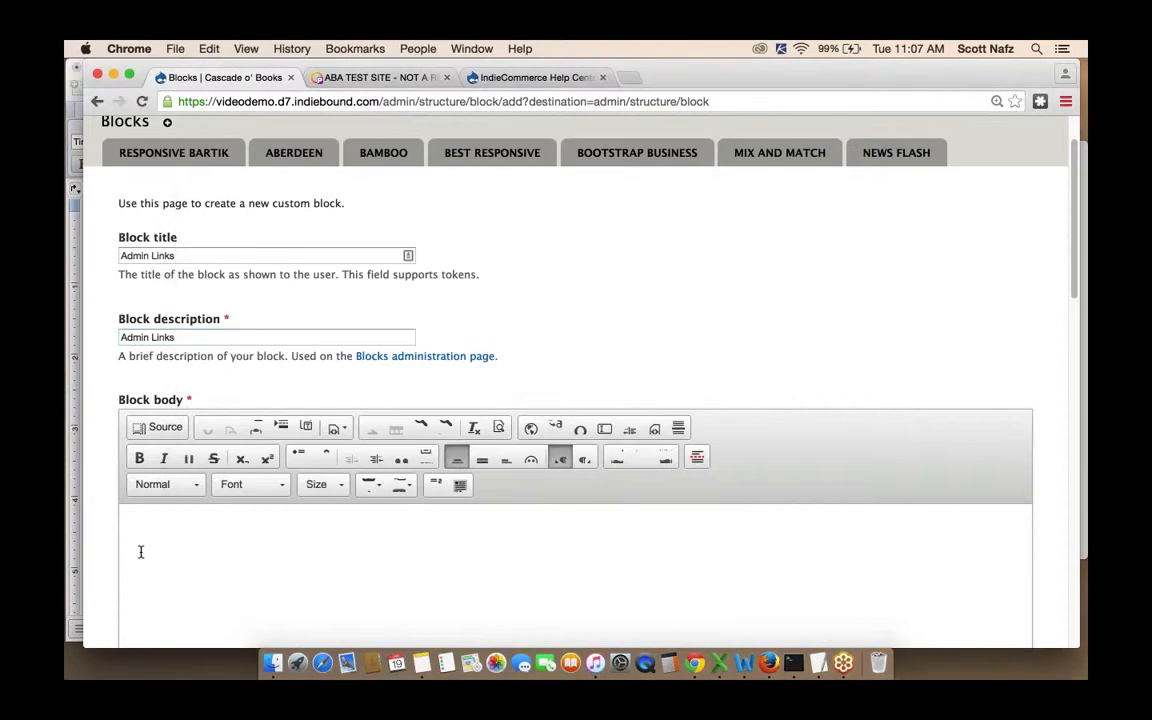
key(super+v)
- Copy "Reports" from the TextEdit note and paste it on a new line below Order Processing in the block body
click(822, 670)
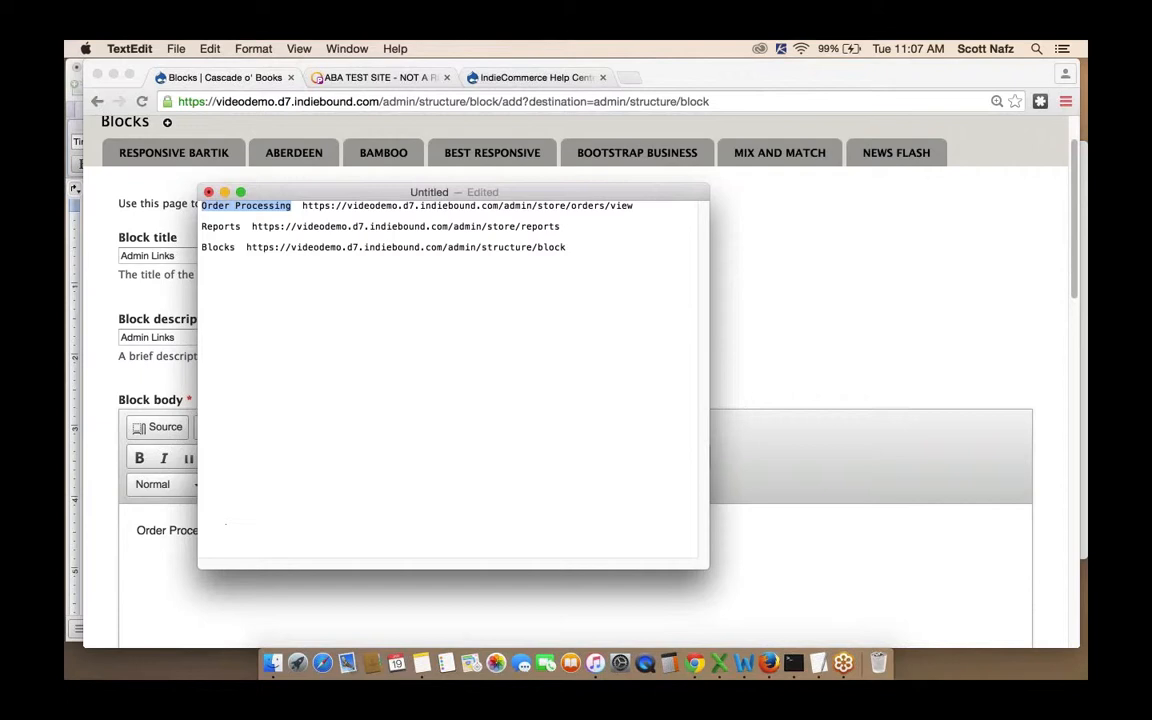
drag(198, 226, 240, 226)
key(super+c)
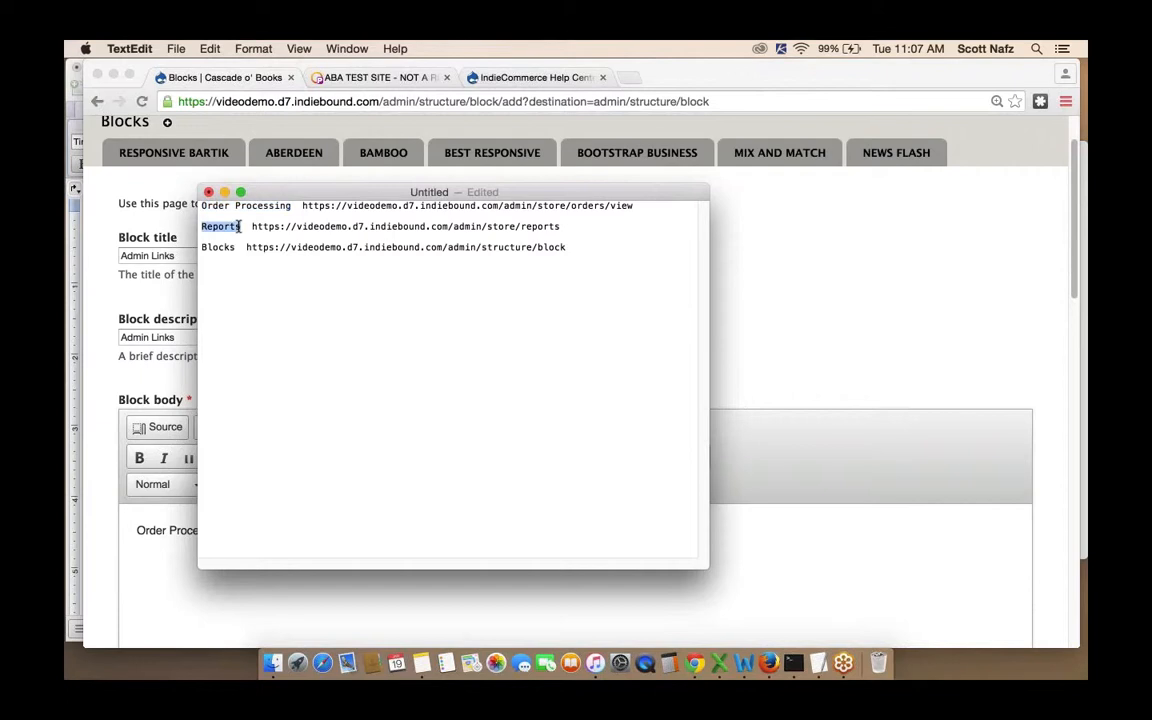
click(160, 572)
key(Return)
key(super+v)
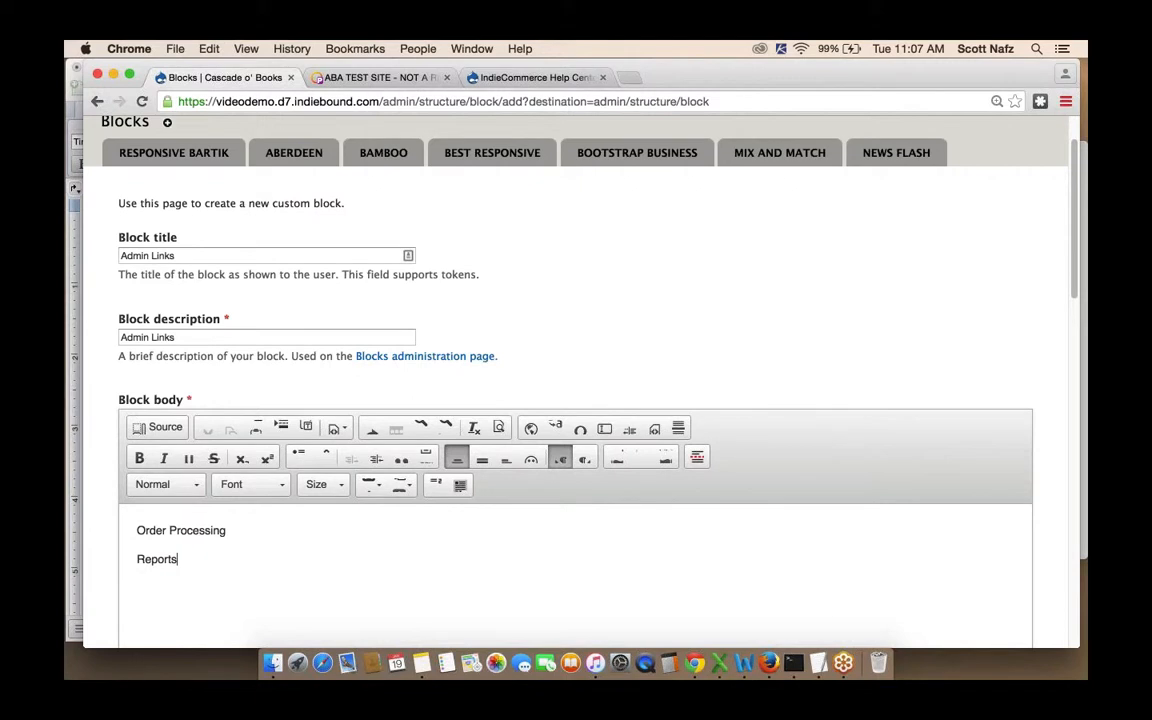
- Check the third label in the TextEdit note and add "Blocks" on a new line below Reports in the block body
right_click(793, 663)
click(822, 664)
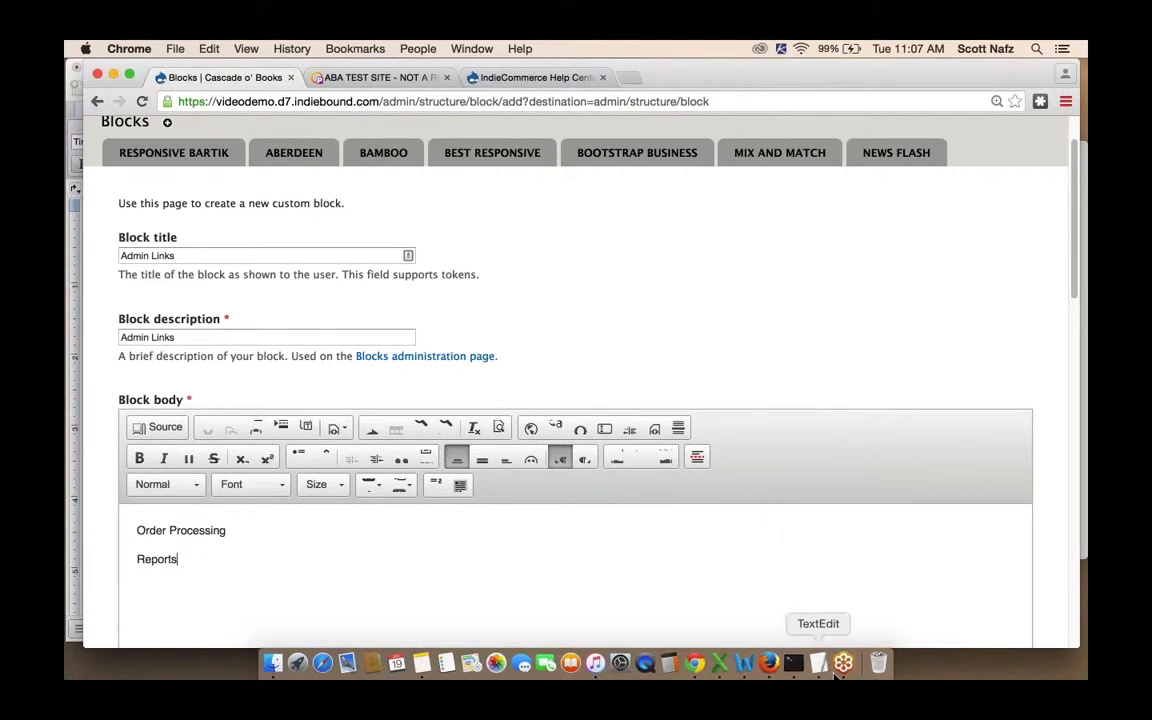
click(818, 663)
double_click(217, 247)
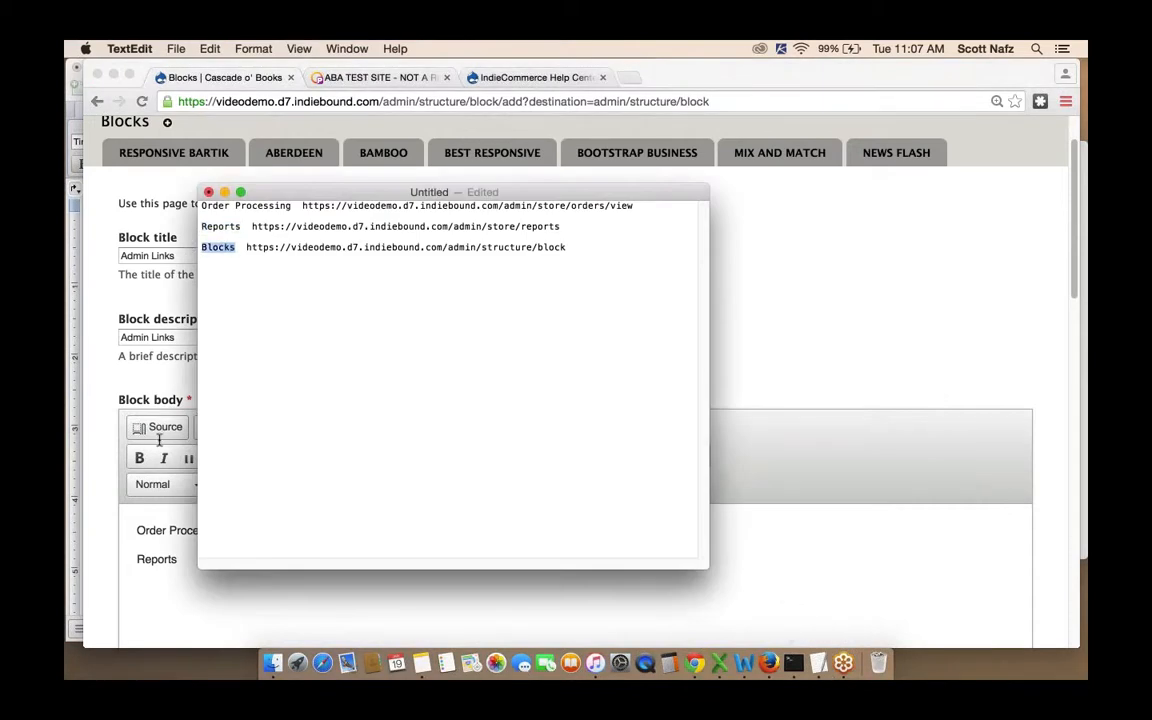
click(180, 560)
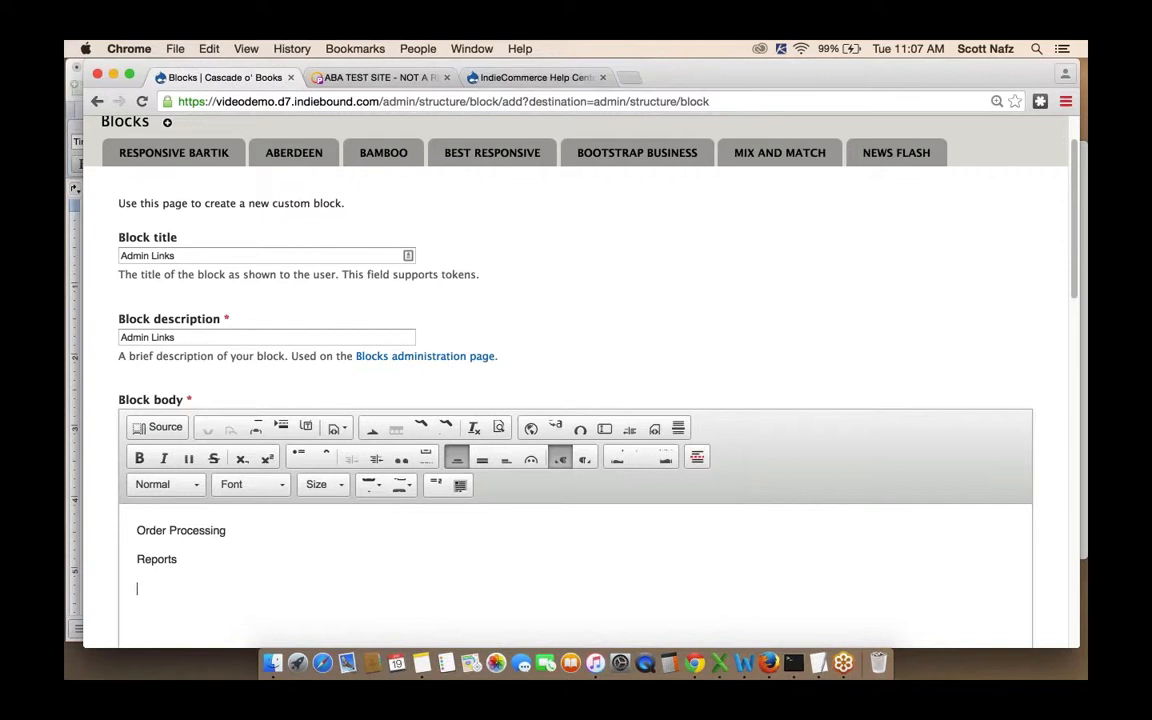
text(Blocks)
- In the TextEdit note, copy only the path admin/store/orders/view from the Order Processing URL, without the domain
scroll(976, 235, down, 3)
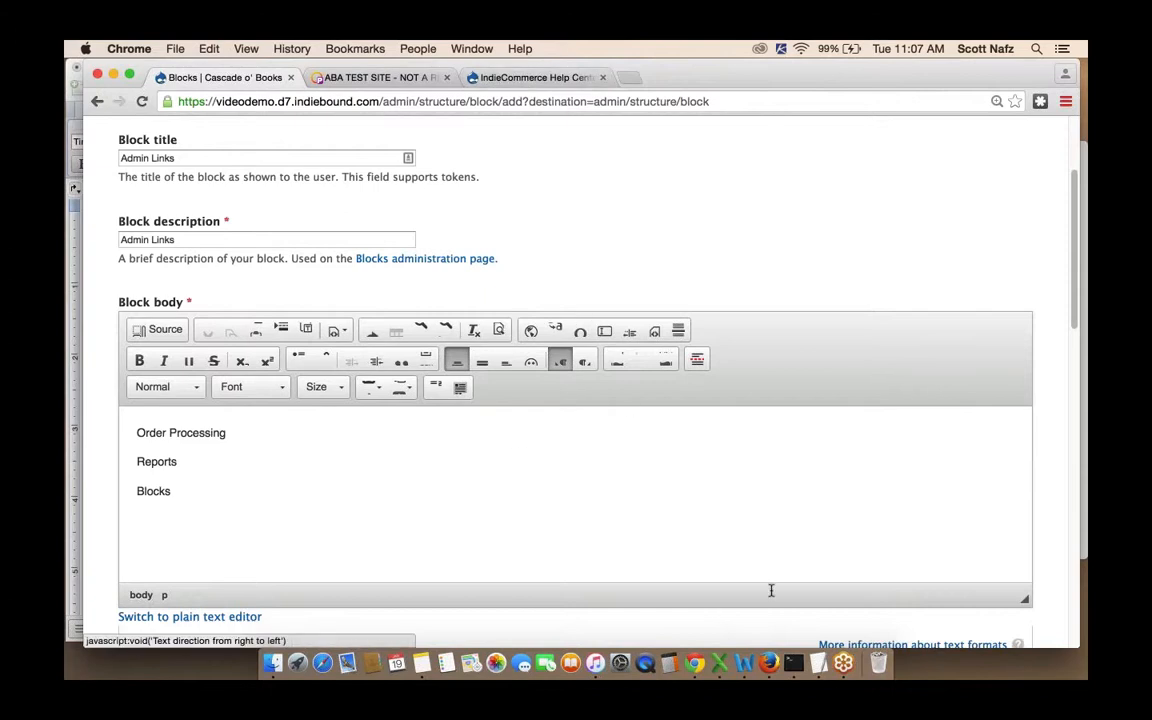
click(818, 663)
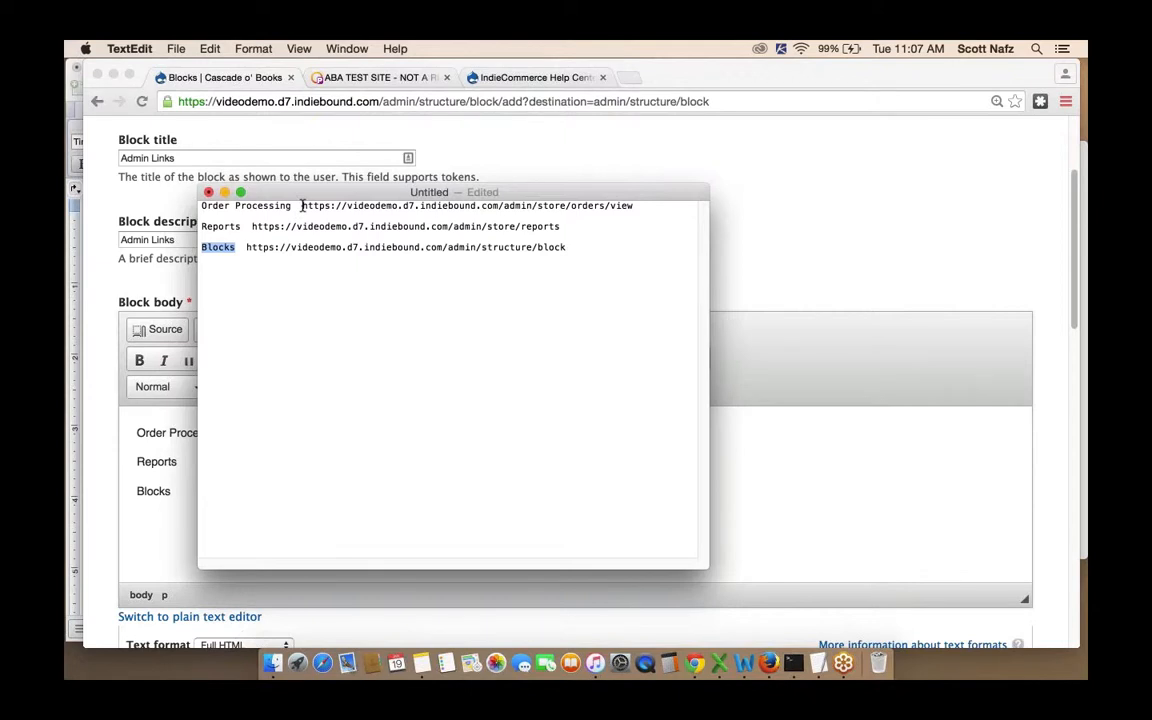
drag(302, 206, 636, 205)
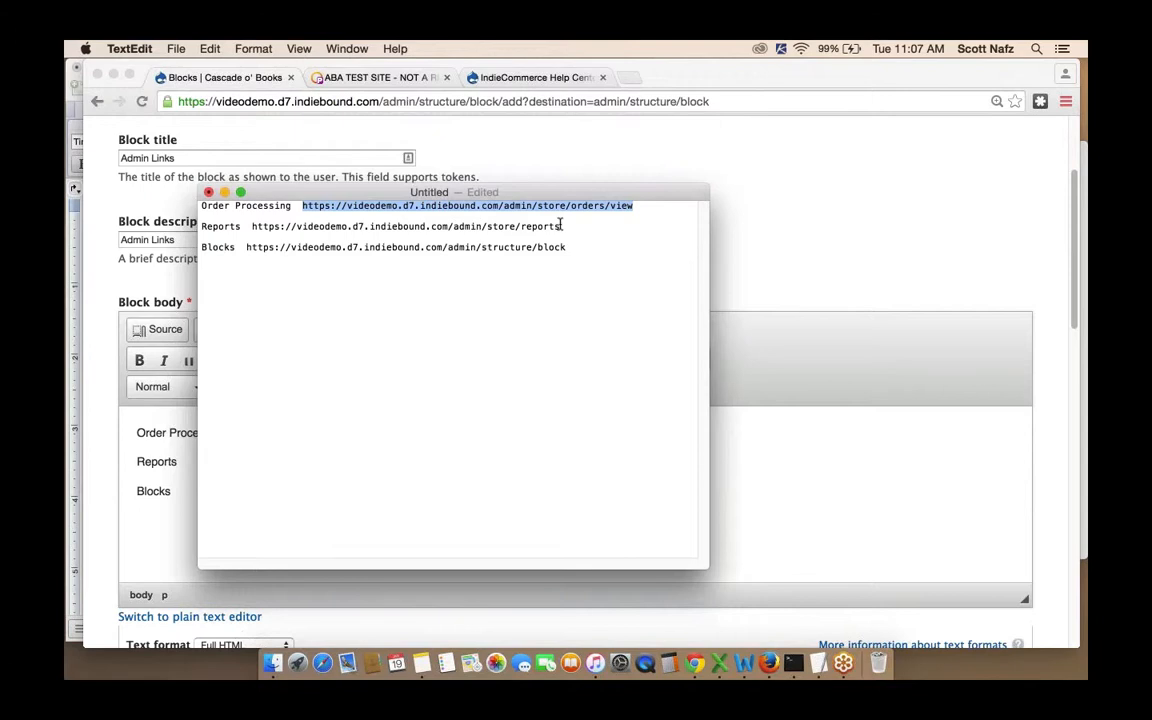
click(624, 237)
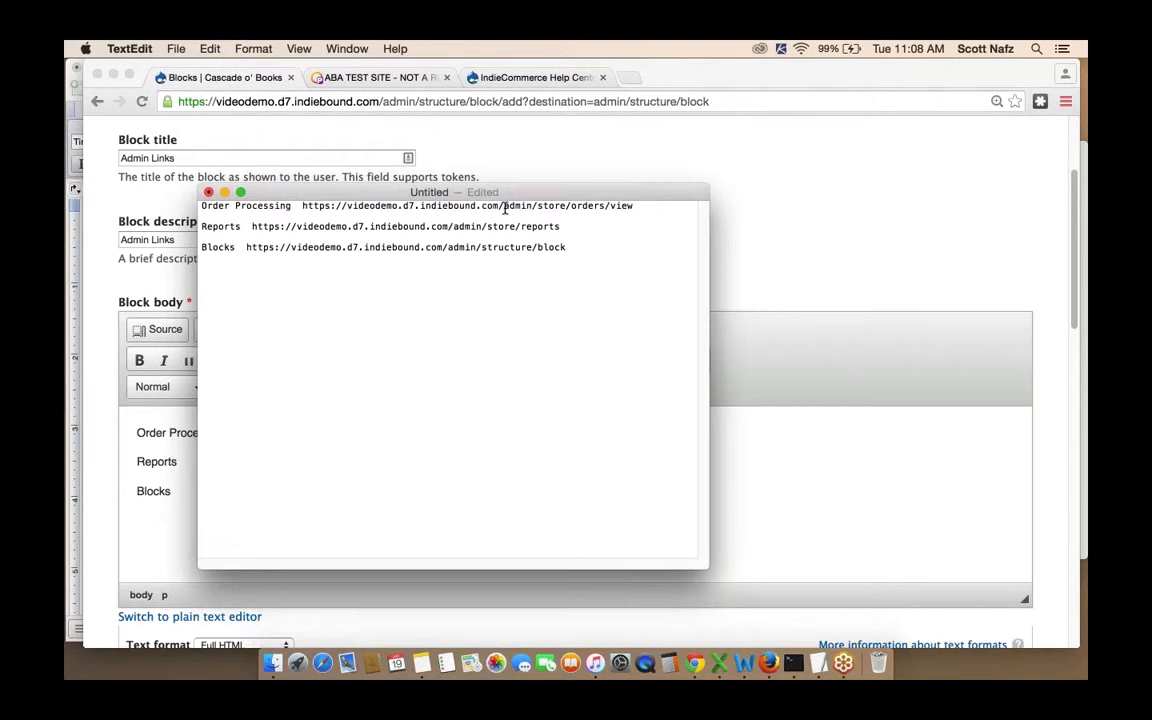
drag(504, 207, 632, 207)
key(super+c)
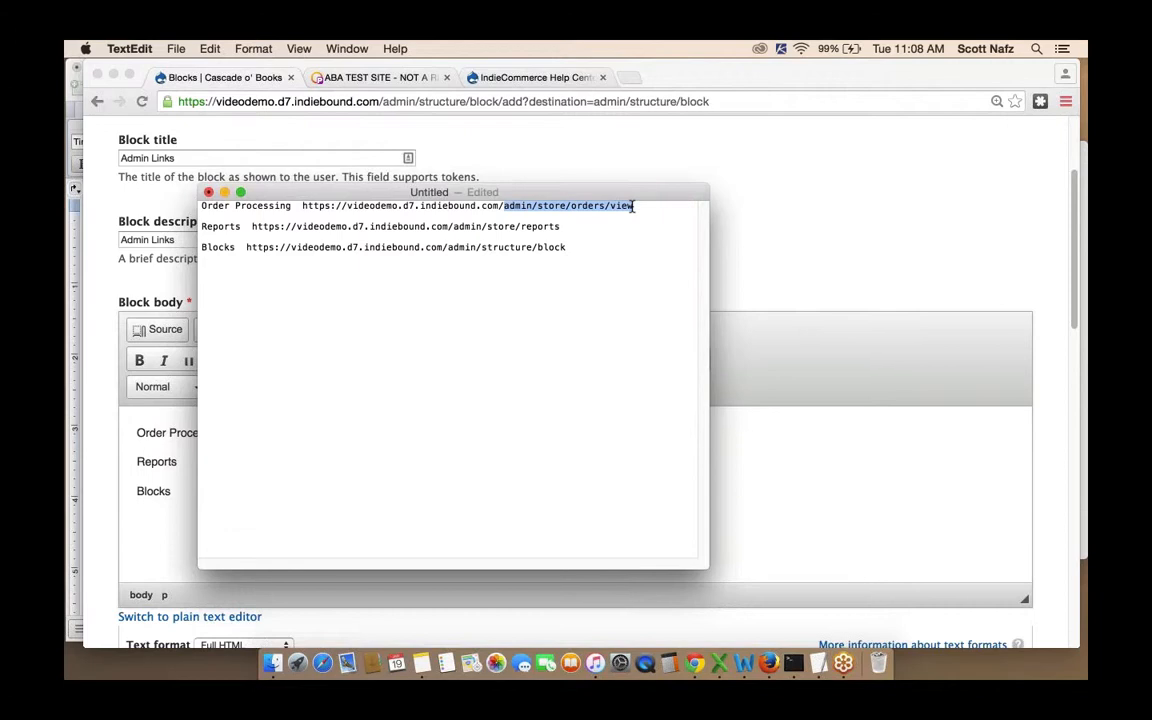
- Back in Chrome, link the Order Processing text in the block body to the internal path admin/store/orders/view
click(785, 203)
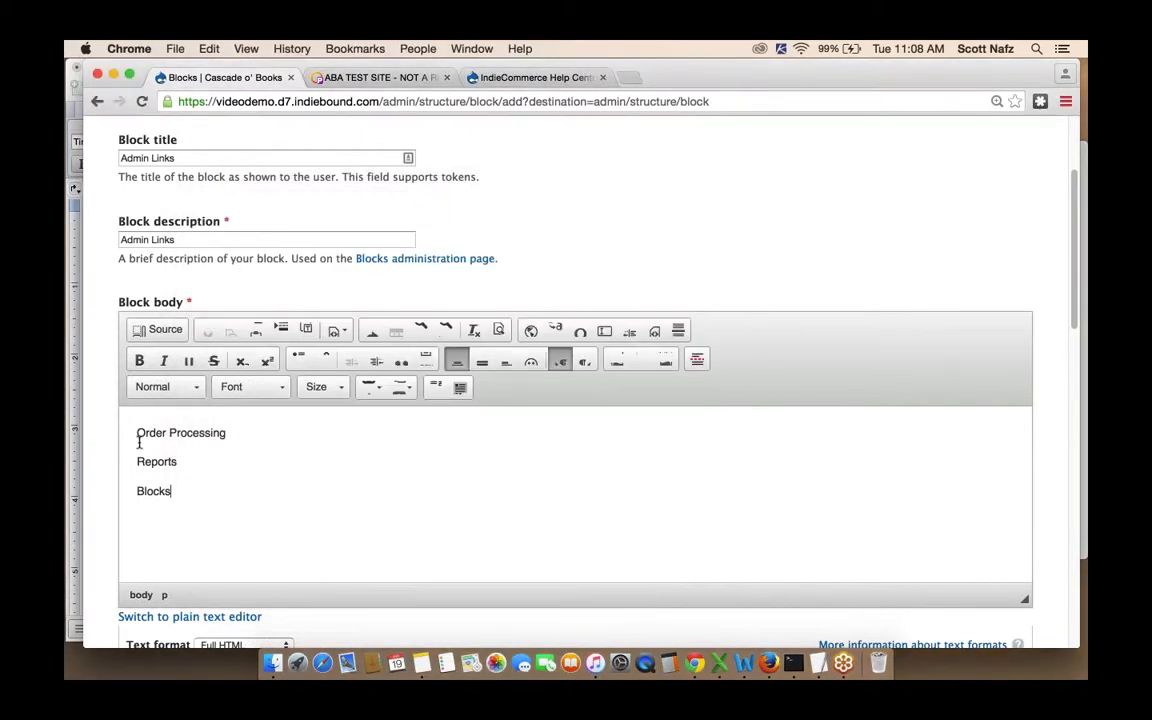
drag(138, 433, 263, 436)
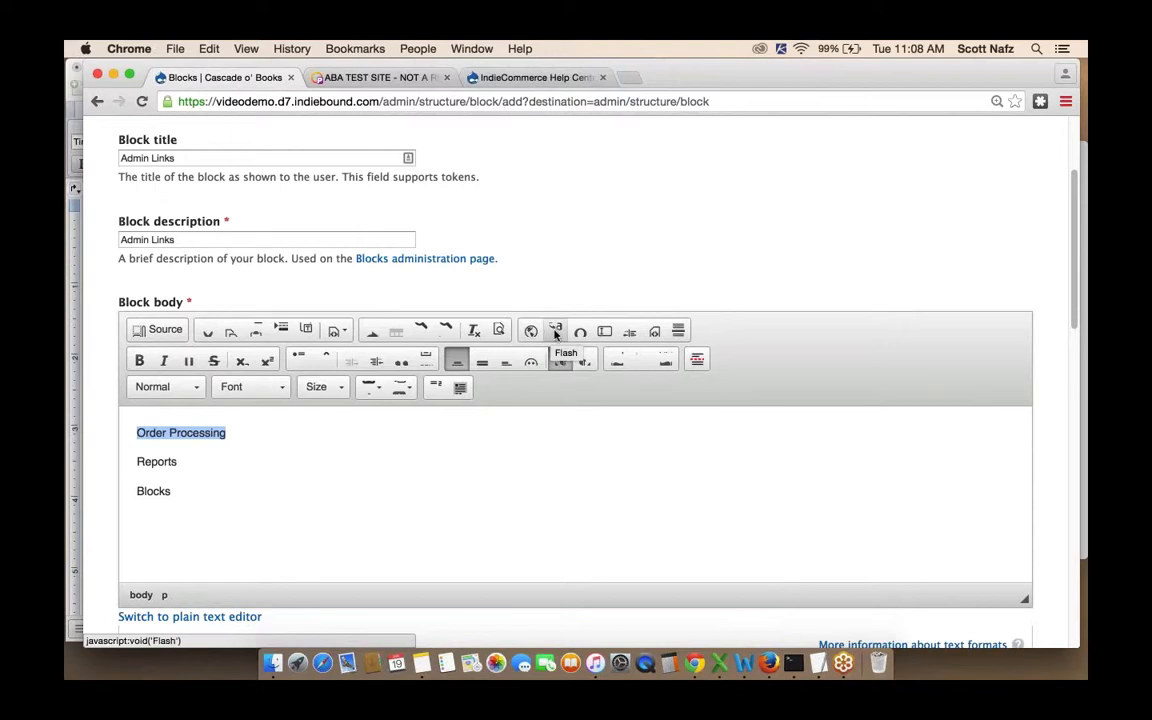
click(617, 362)
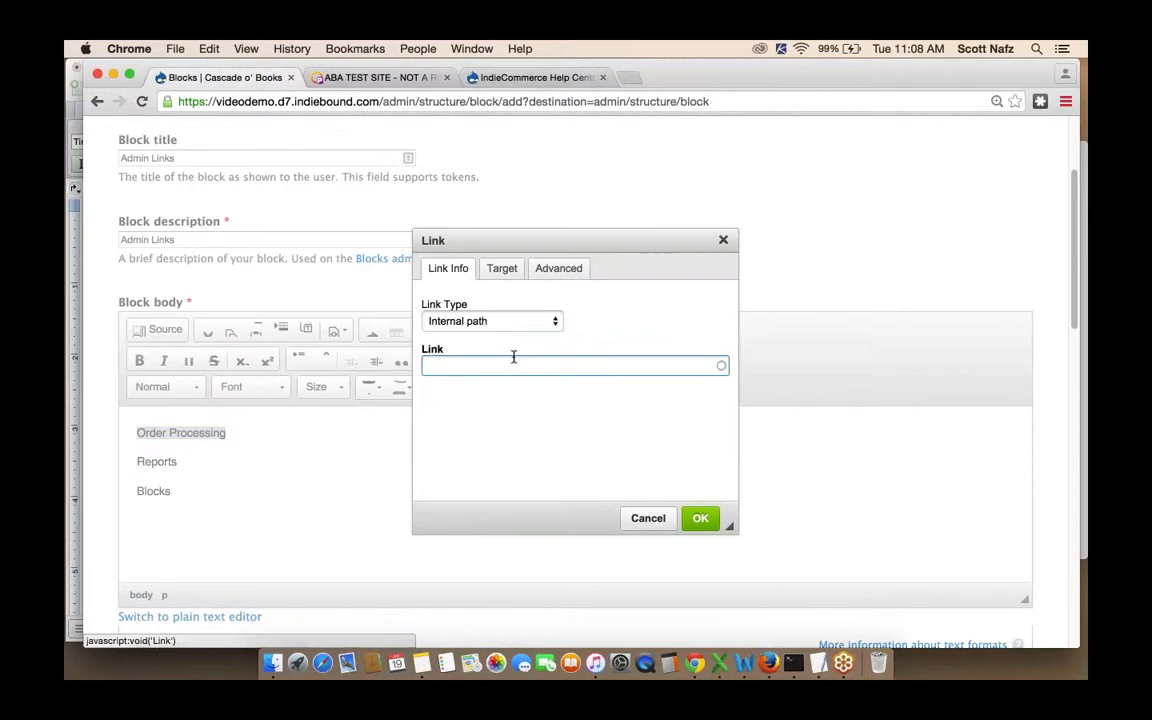
key(super+v)
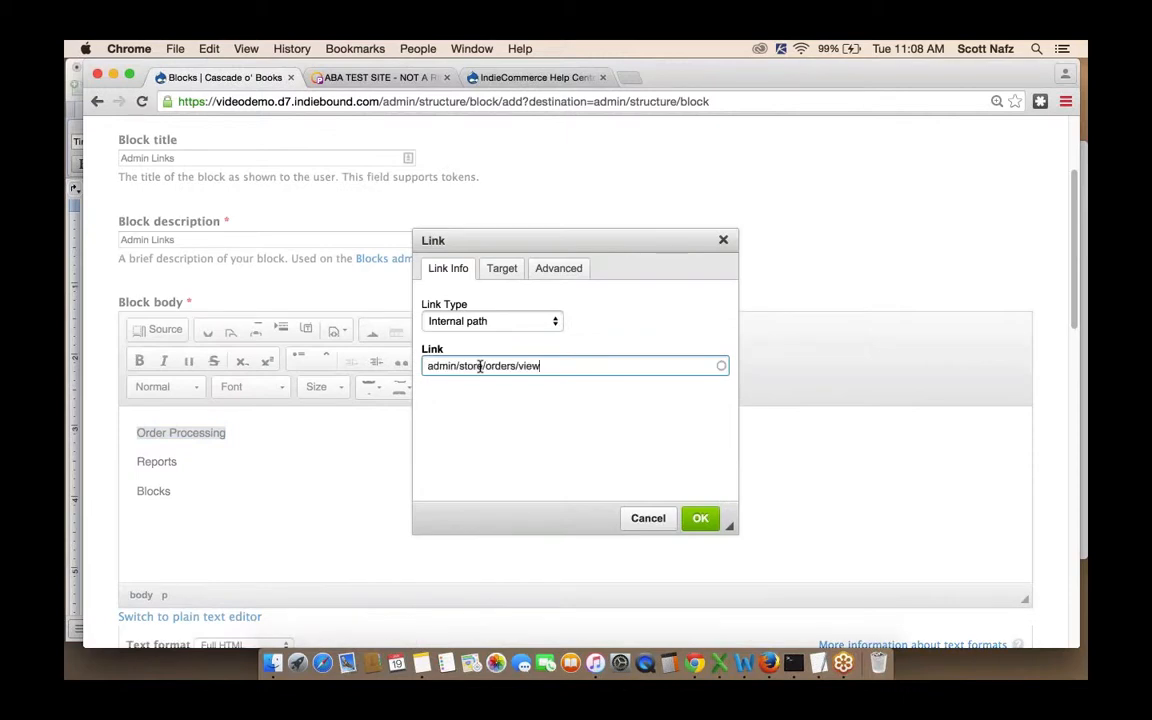
click(701, 519)
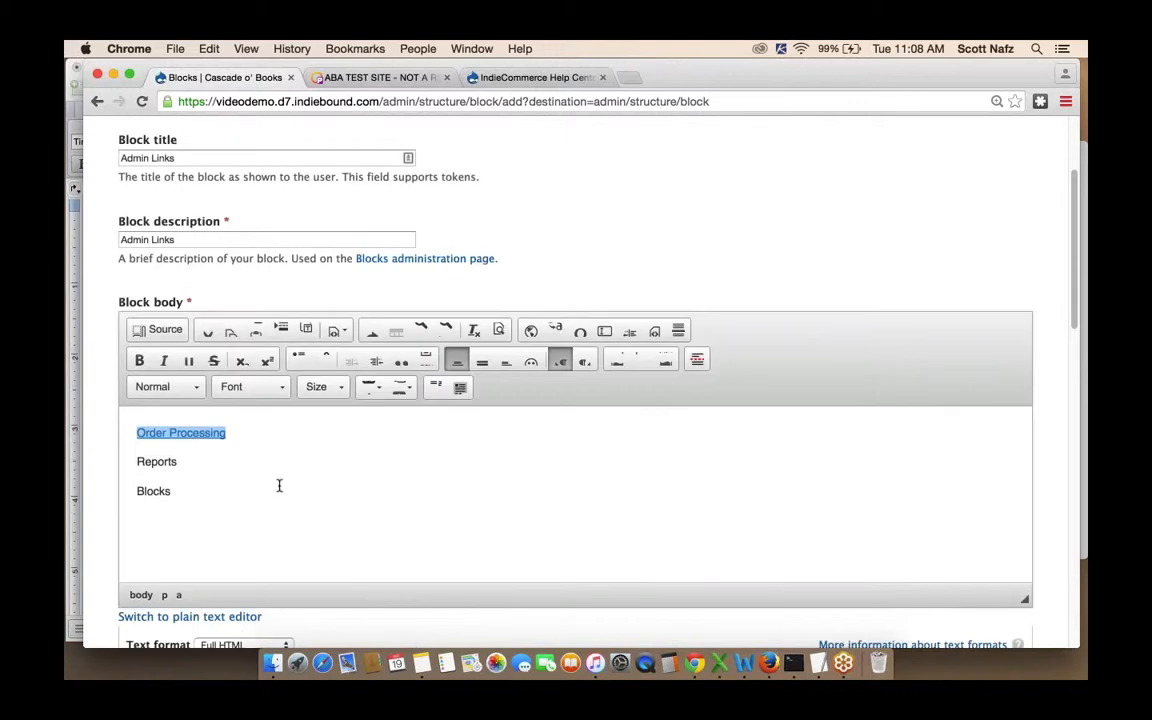
- In the TextEdit note, copy only the path admin/store/reports from the Reports URL
click(817, 663)
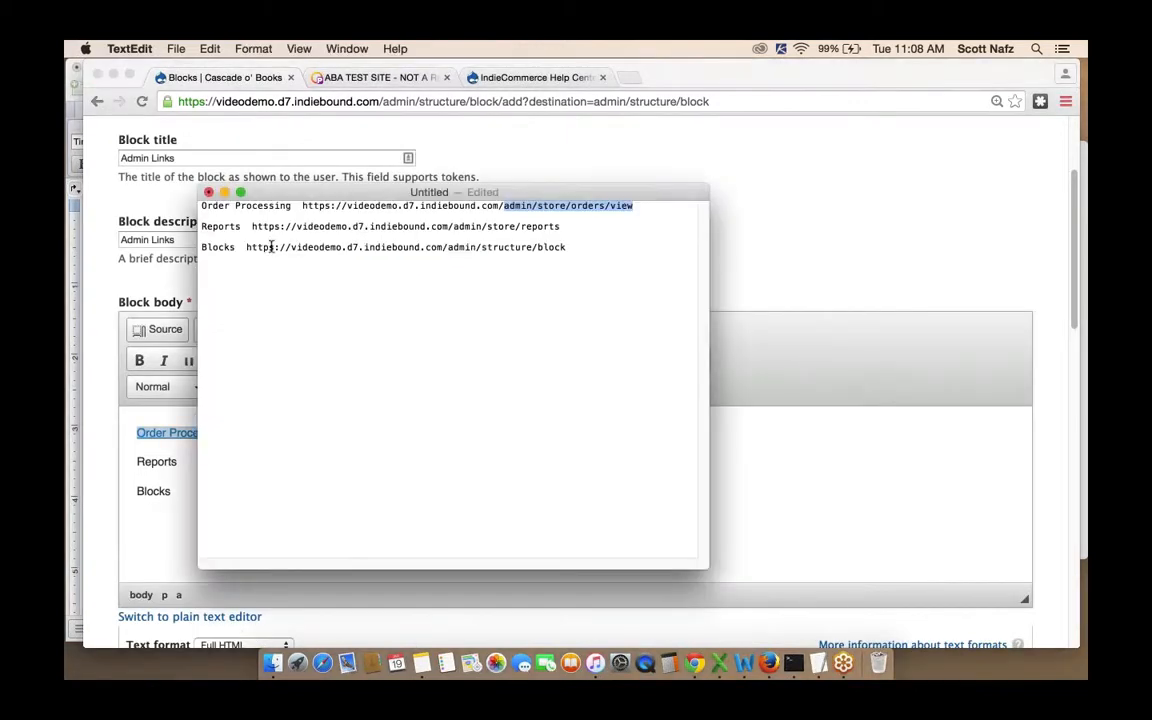
drag(453, 226, 558, 227)
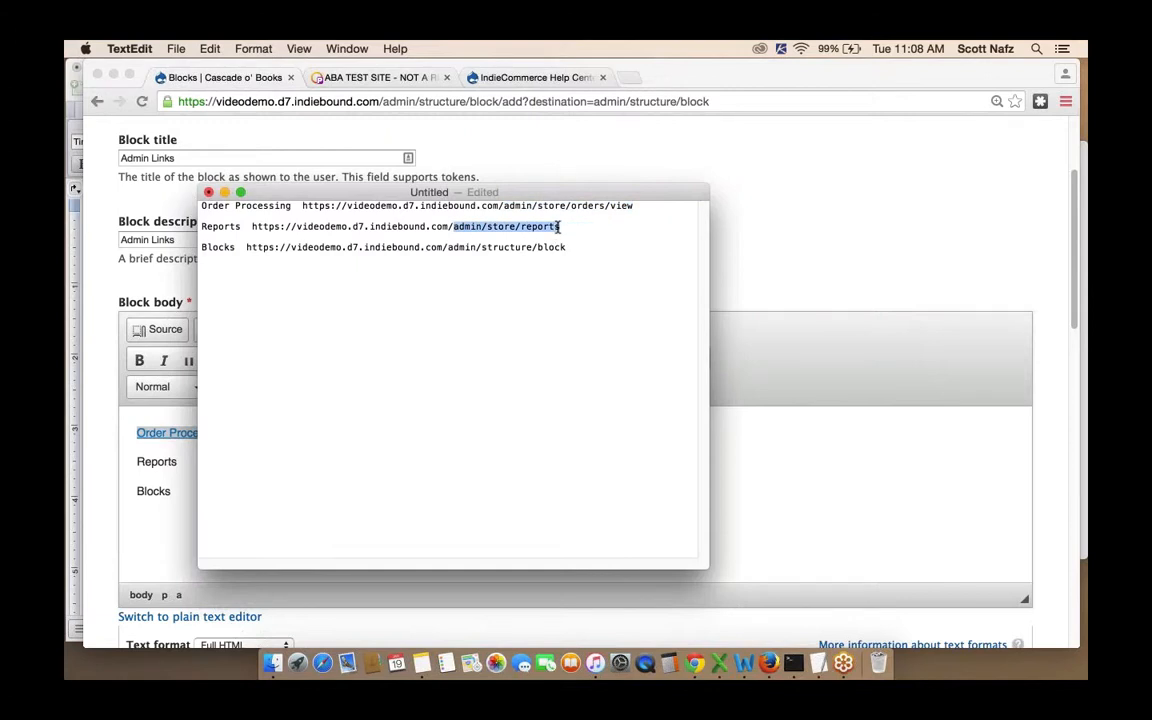
key(super+c)
- Back in Chrome, link the Reports text in the block body to the internal path admin/store/reports
click(887, 429)
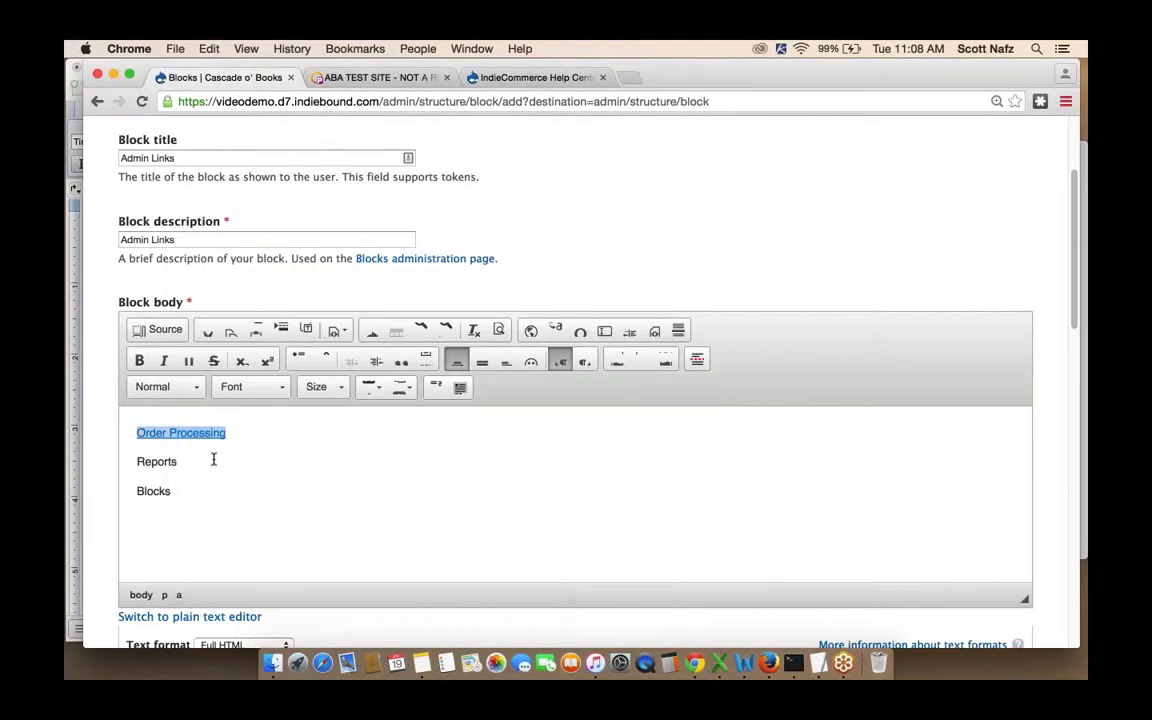
drag(138, 461, 185, 463)
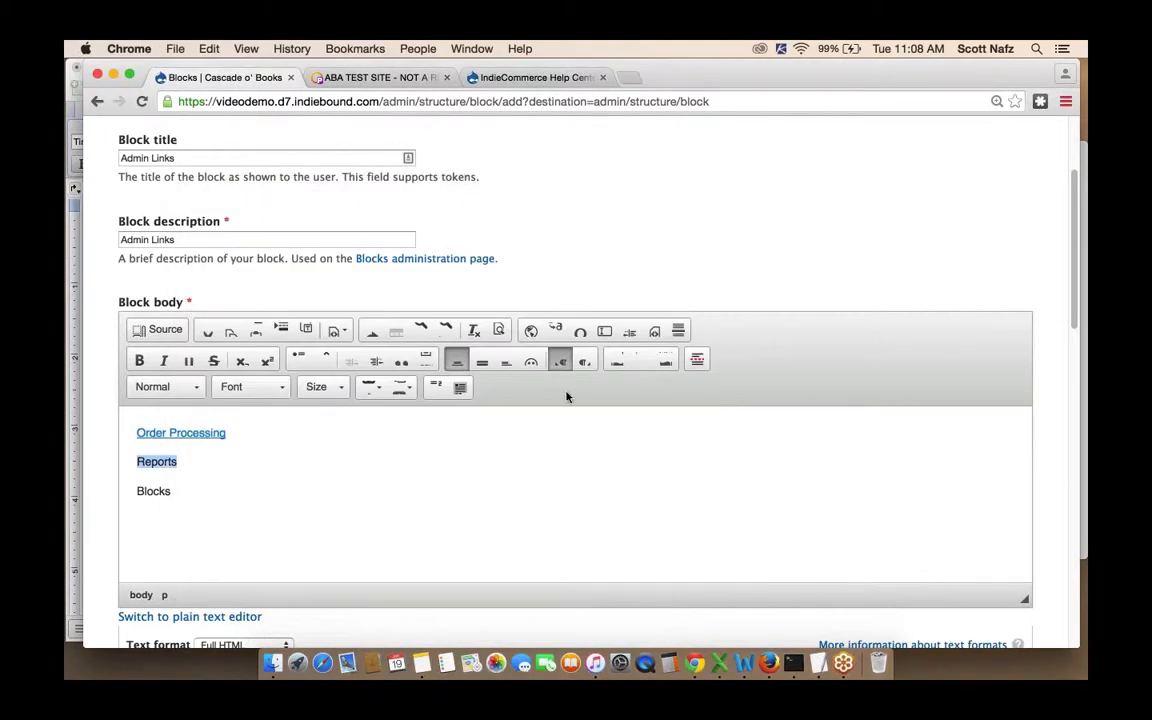
click(557, 331)
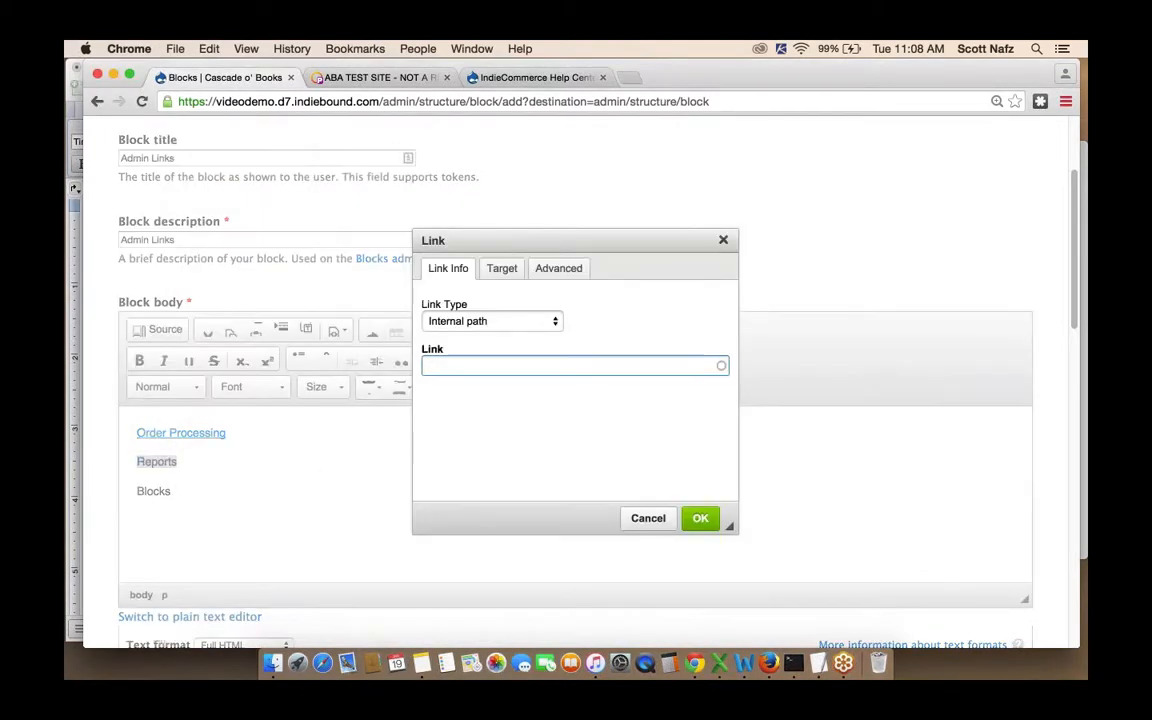
key(super+v)
click(697, 516)
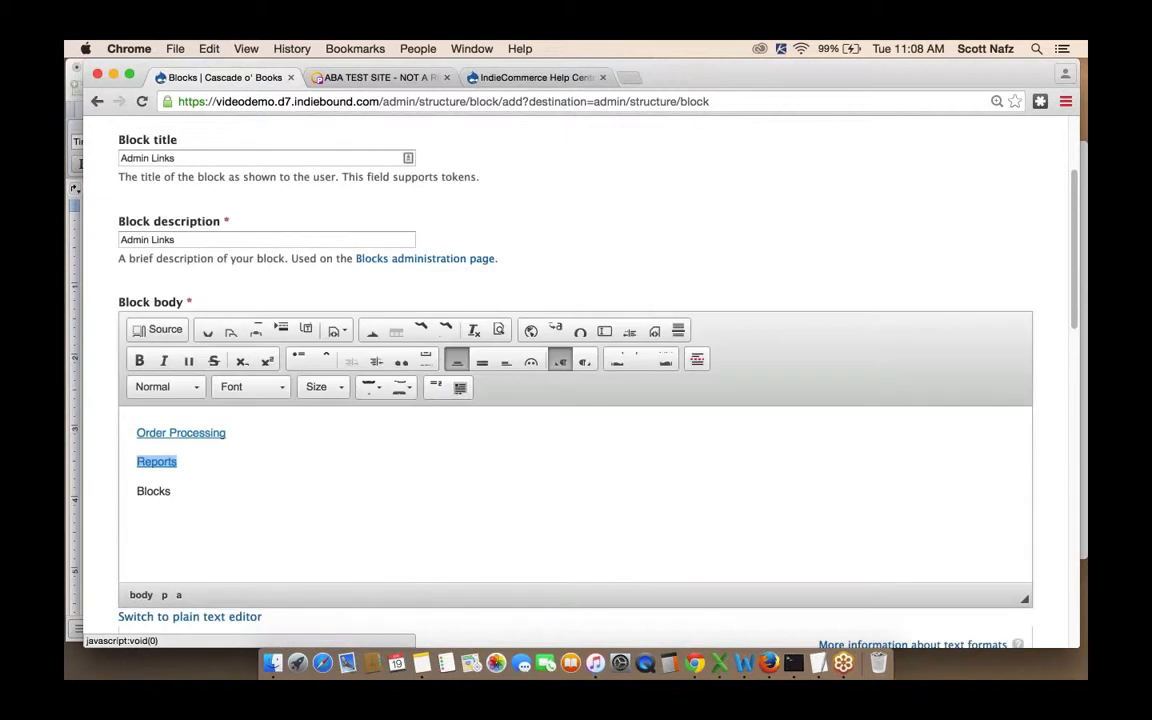
- In the TextEdit note, copy only the path admin/structure/block from the Blocks URL
click(818, 662)
click(450, 249)
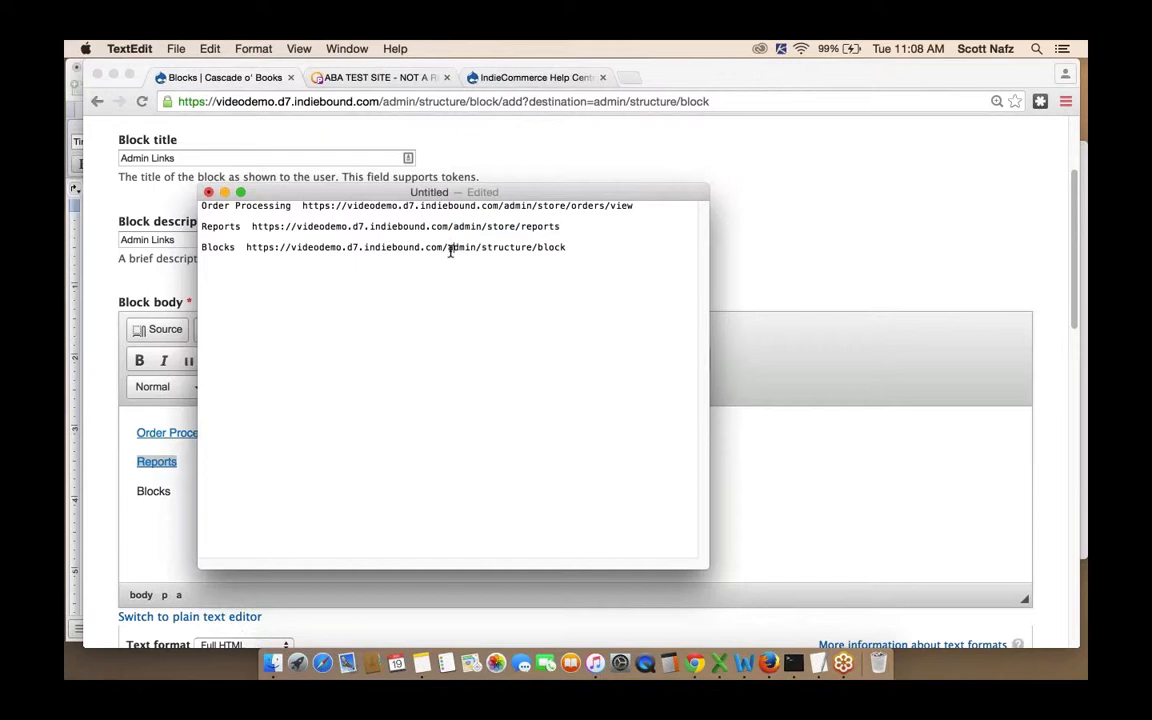
drag(450, 252, 567, 250)
key(super+c)
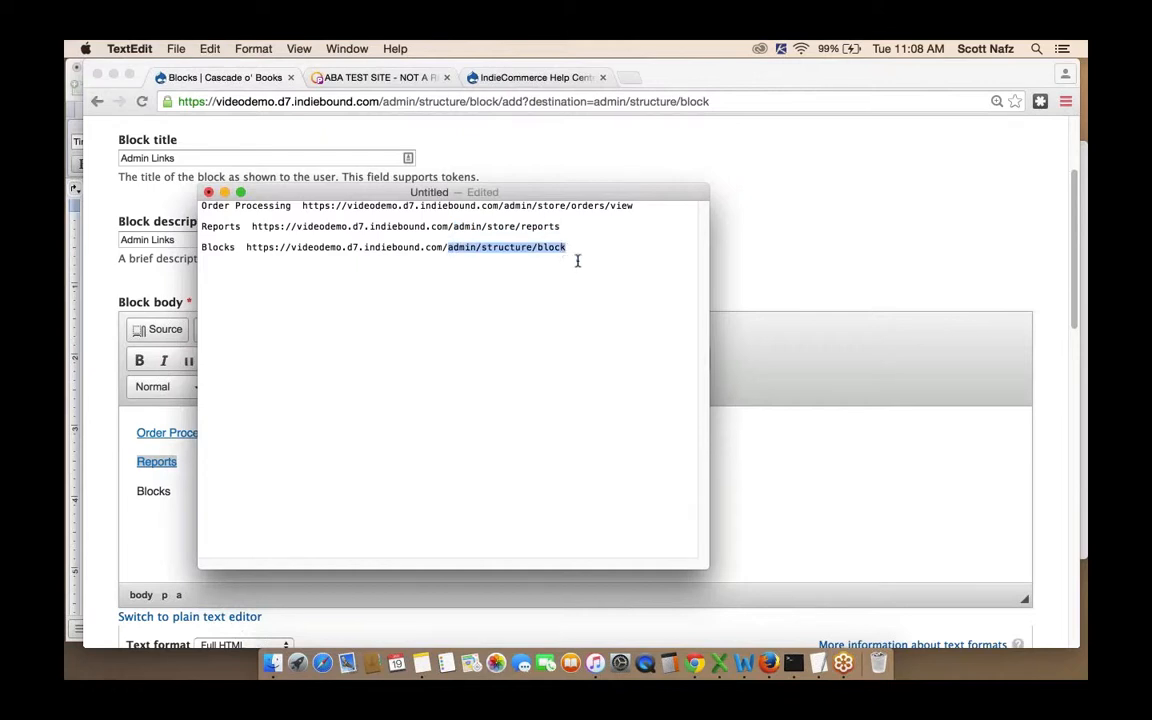
- Back in Chrome, link the Blocks text in the block body to the internal path admin/structure/block
click(828, 450)
double_click(154, 490)
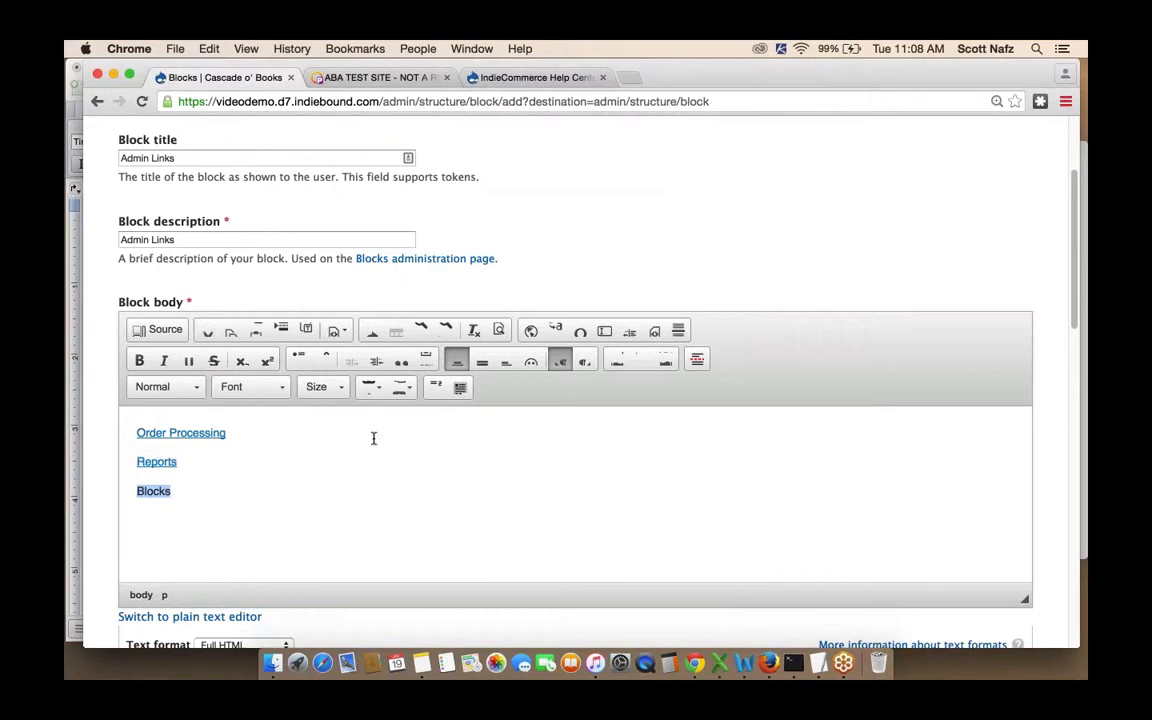
click(550, 329)
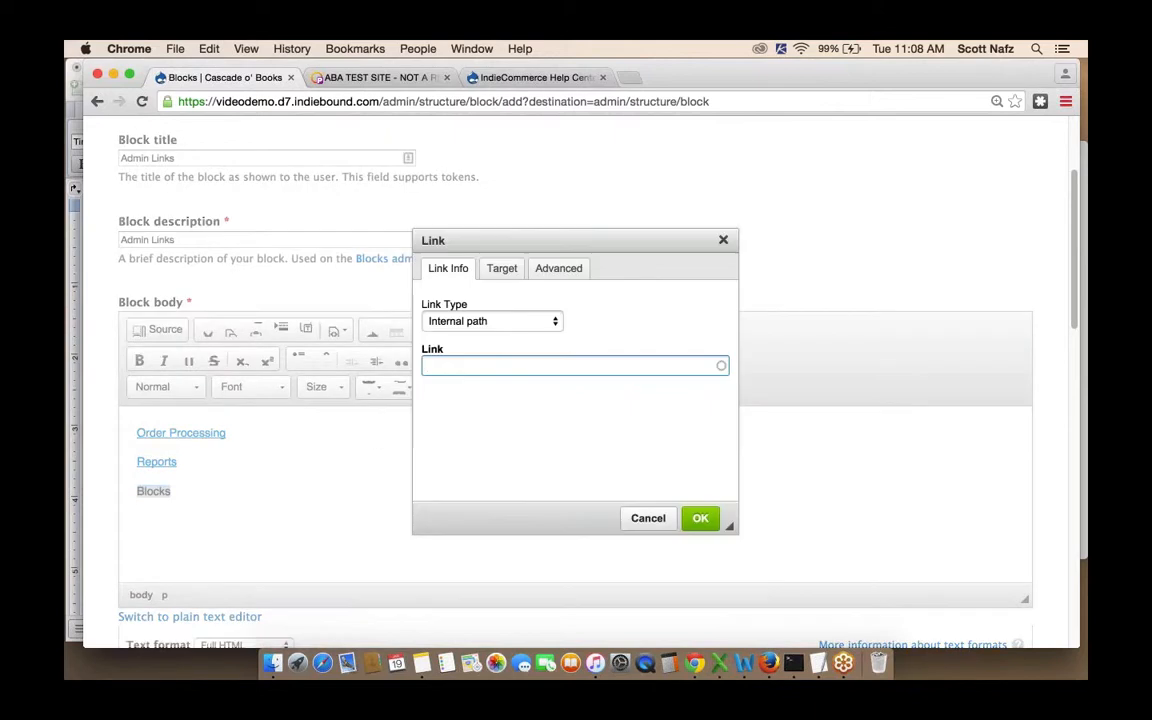
key(super+v)
click(700, 518)
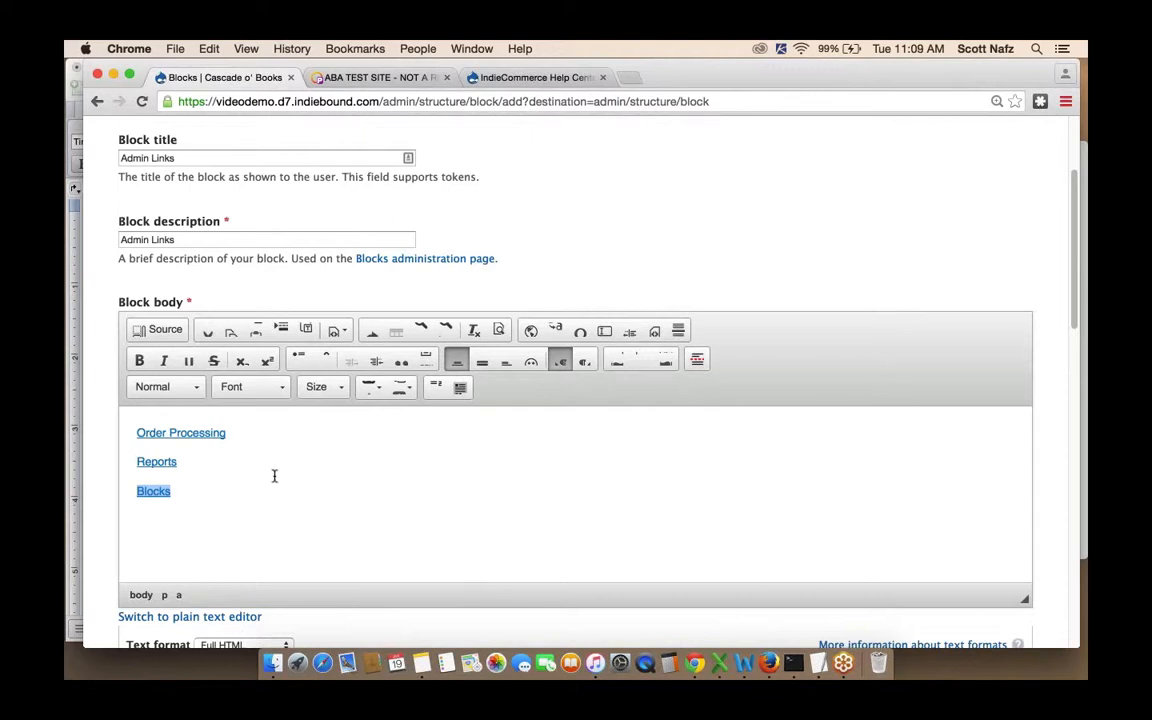
- Place the new block in the Header region of the Responsive Bartik default theme
scroll(717, 475, down, 1)
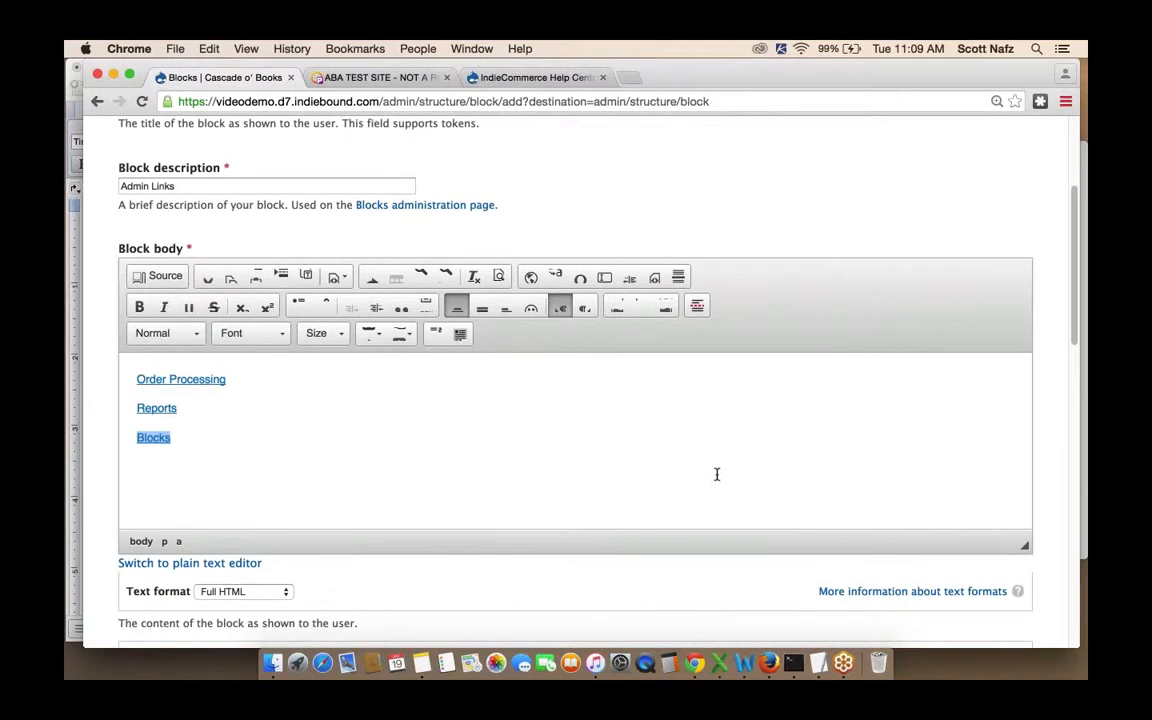
click(296, 449)
scroll(534, 456, down, 1)
scroll(661, 437, down, 4)
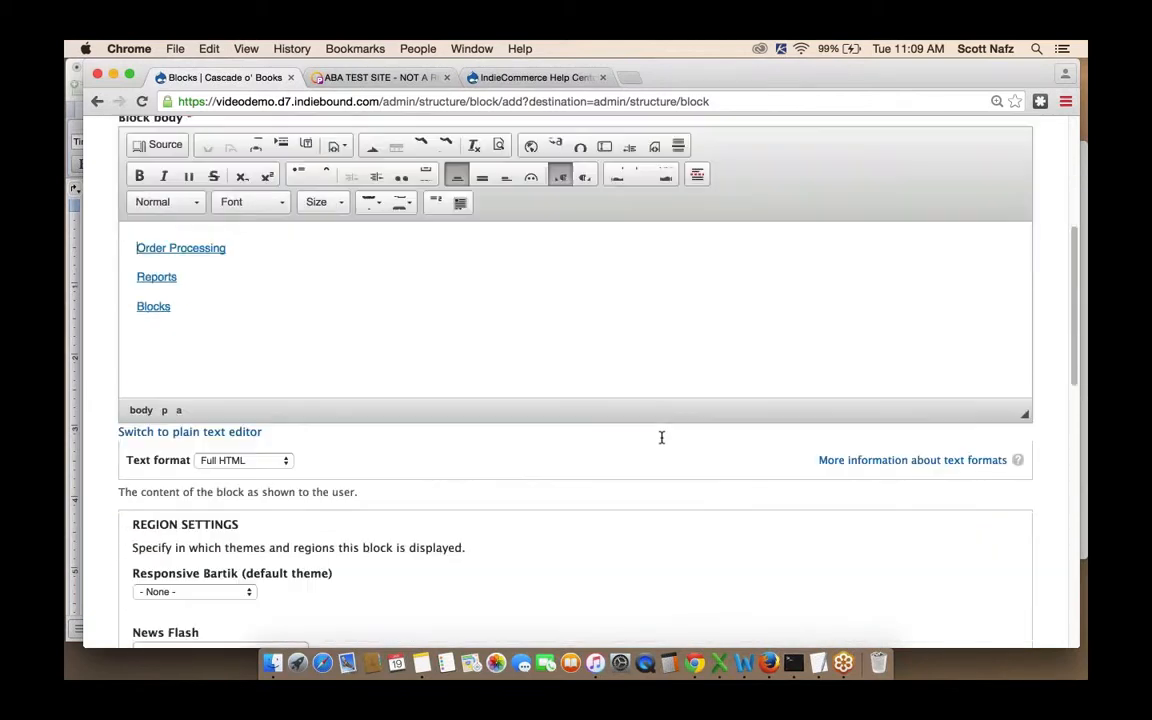
scroll(254, 310, up, 2)
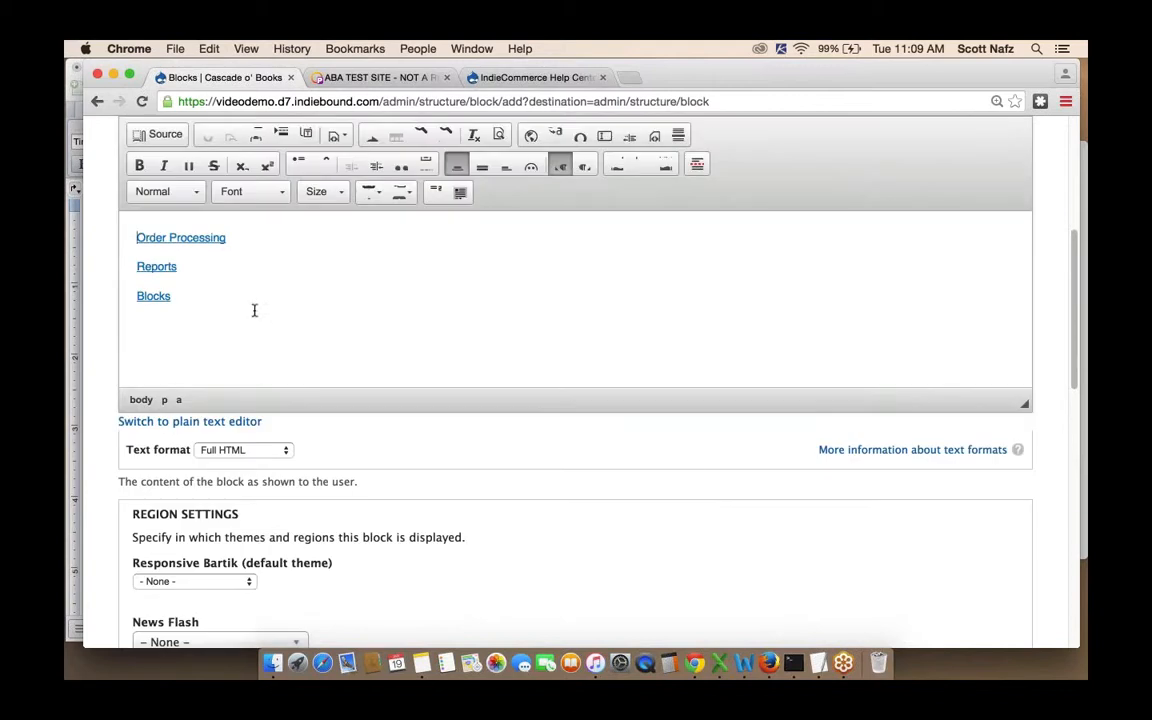
scroll(640, 481, down, 6)
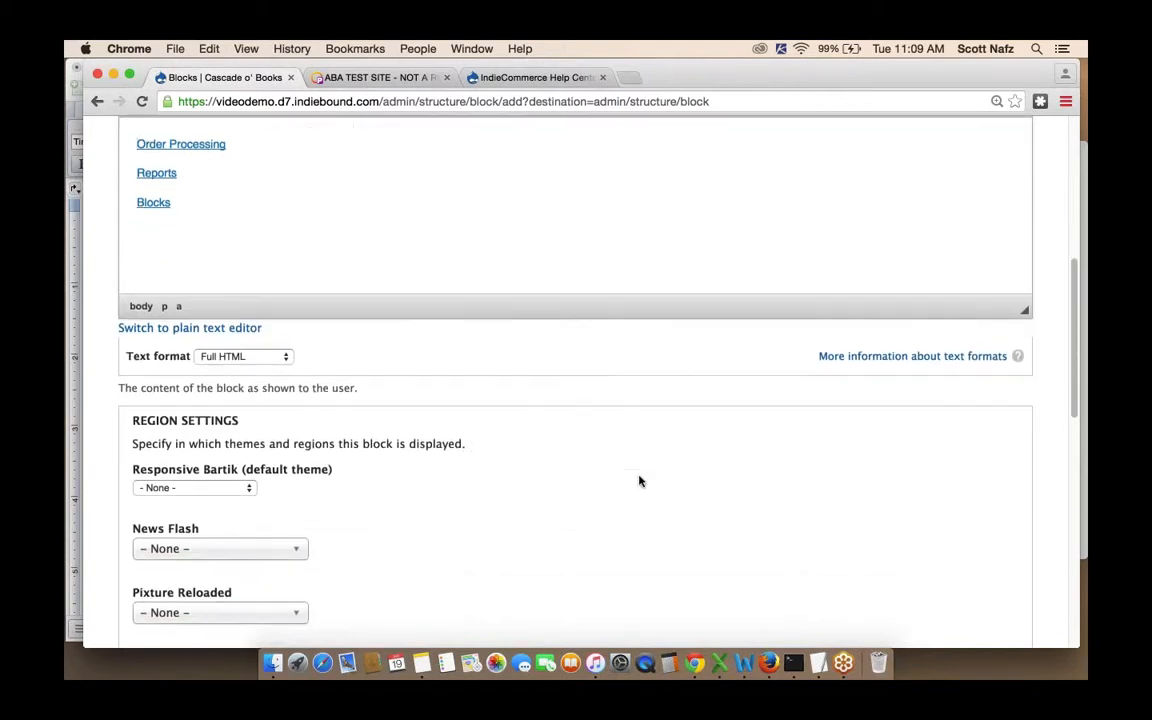
scroll(640, 481, down, 1)
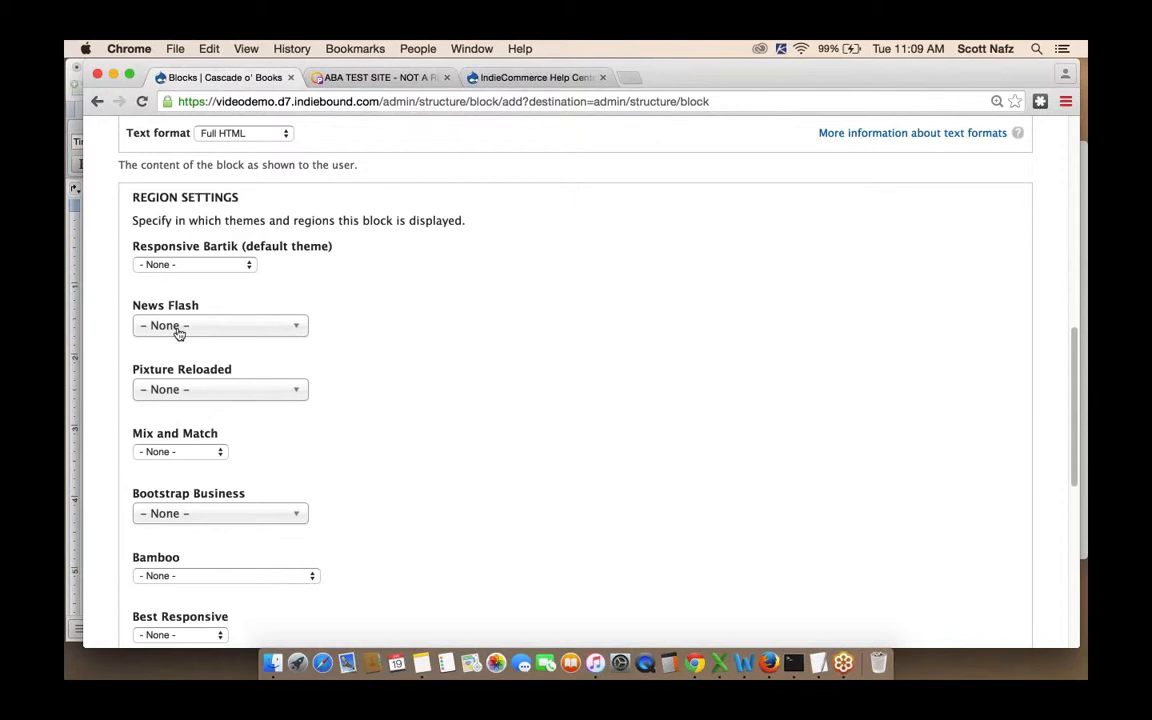
click(189, 265)
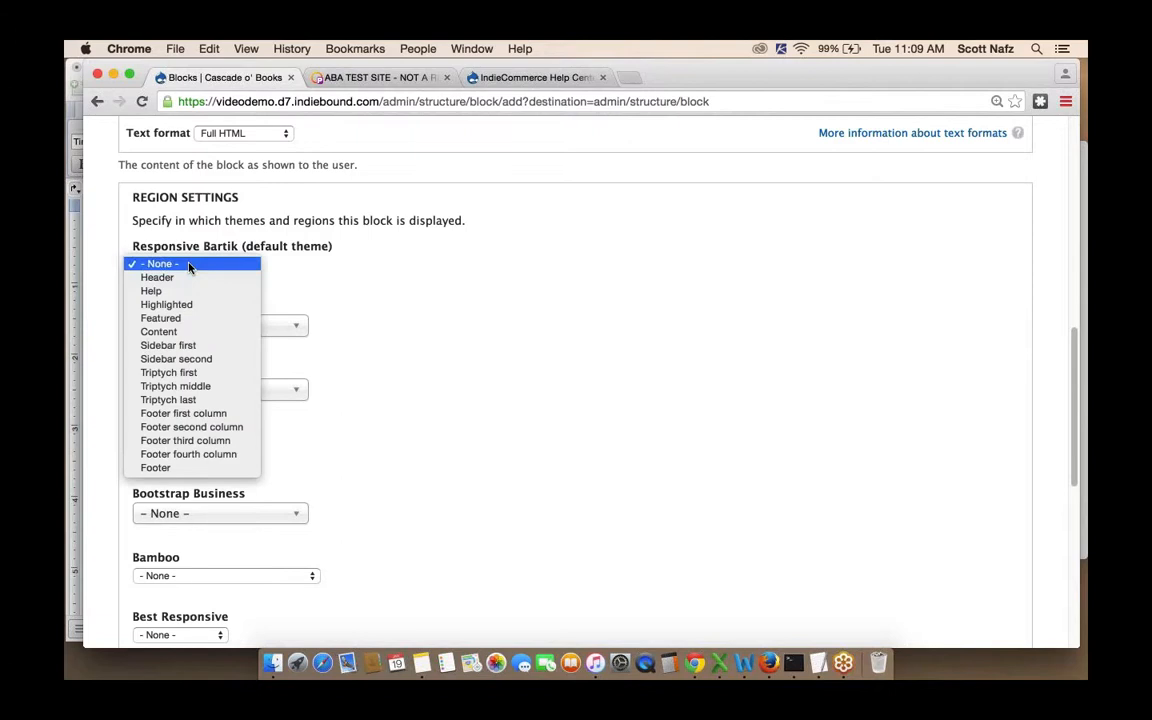
click(179, 281)
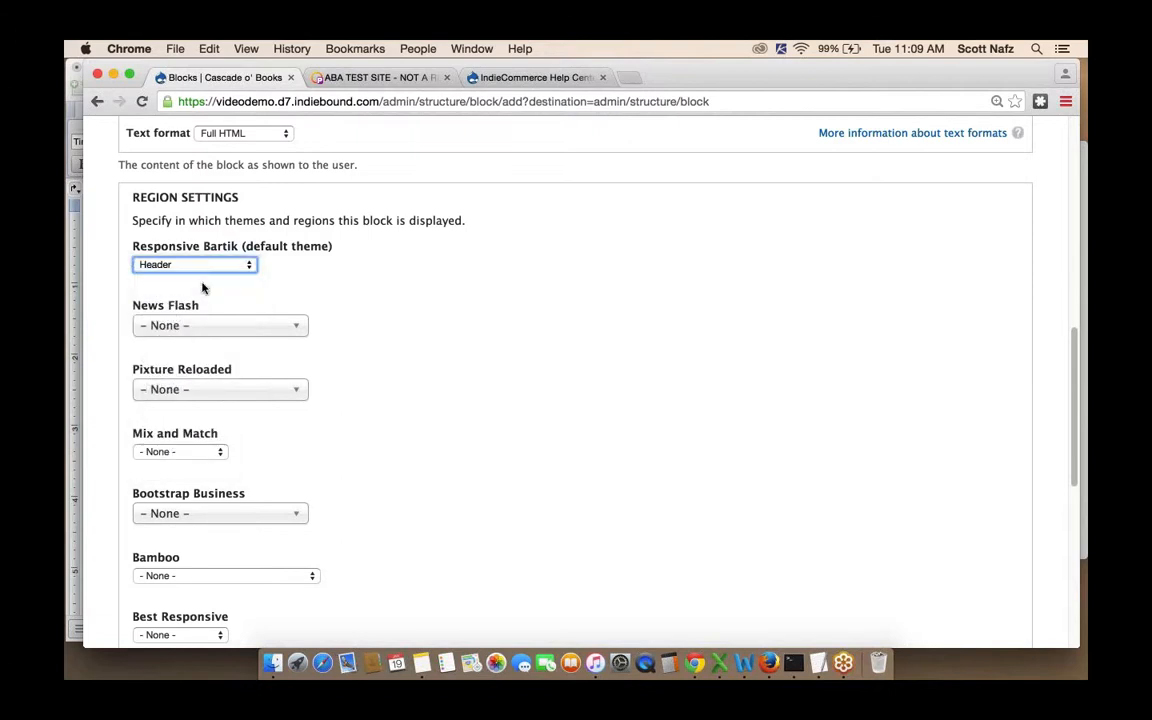
- Restrict the block's visibility to the Store Admin role and save the block
scroll(481, 296, down, 10)
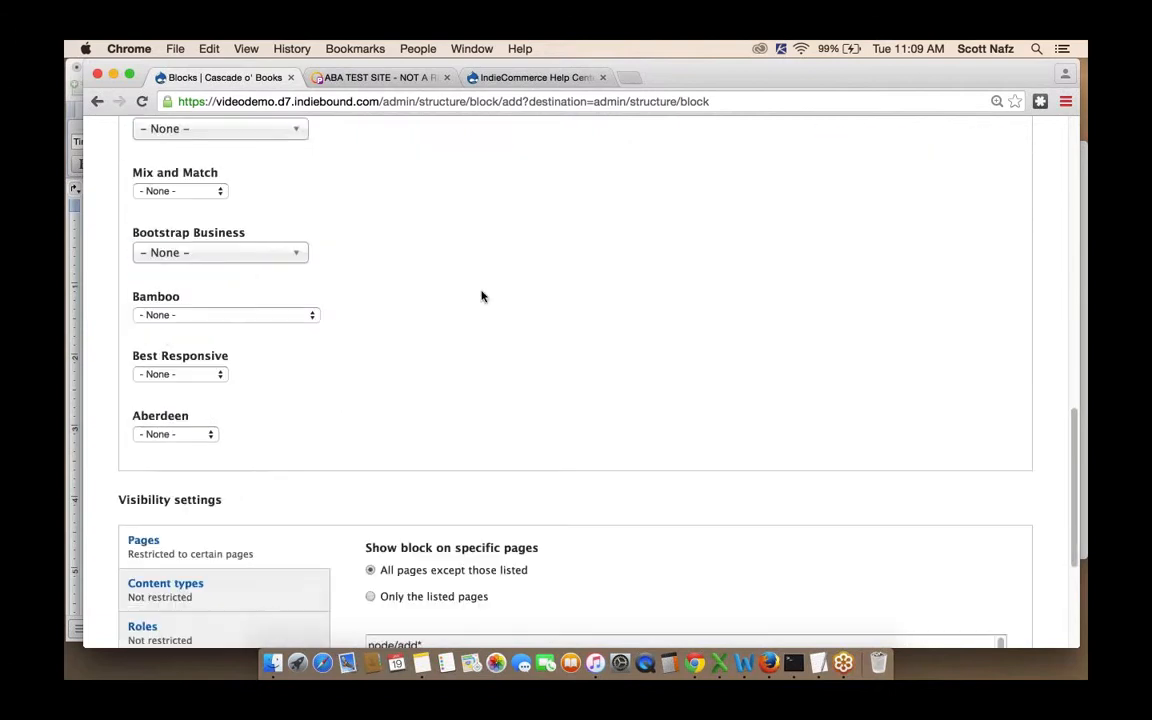
scroll(317, 344, down, 1)
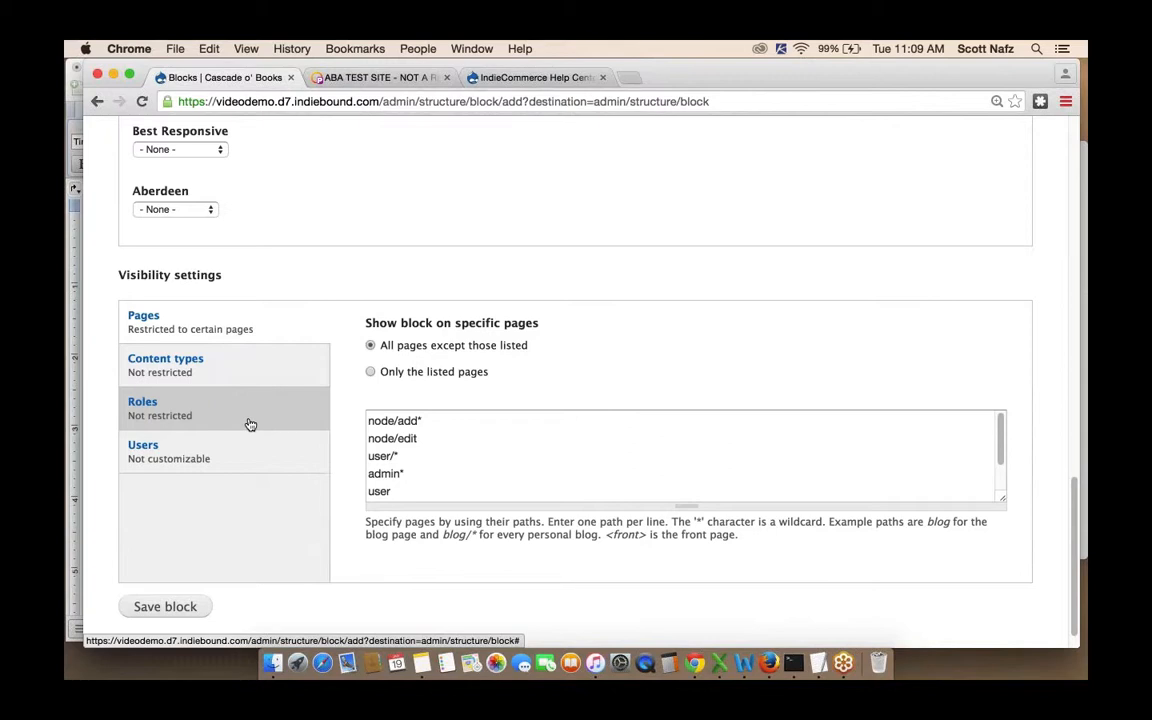
click(142, 403)
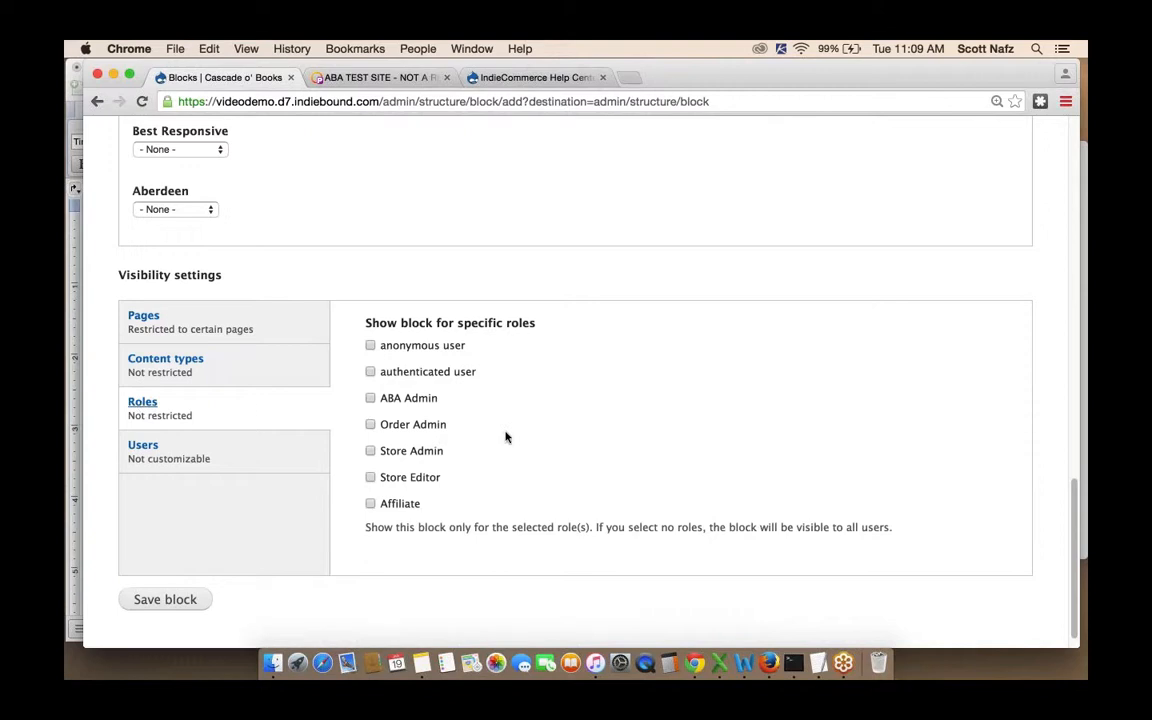
click(371, 451)
click(183, 600)
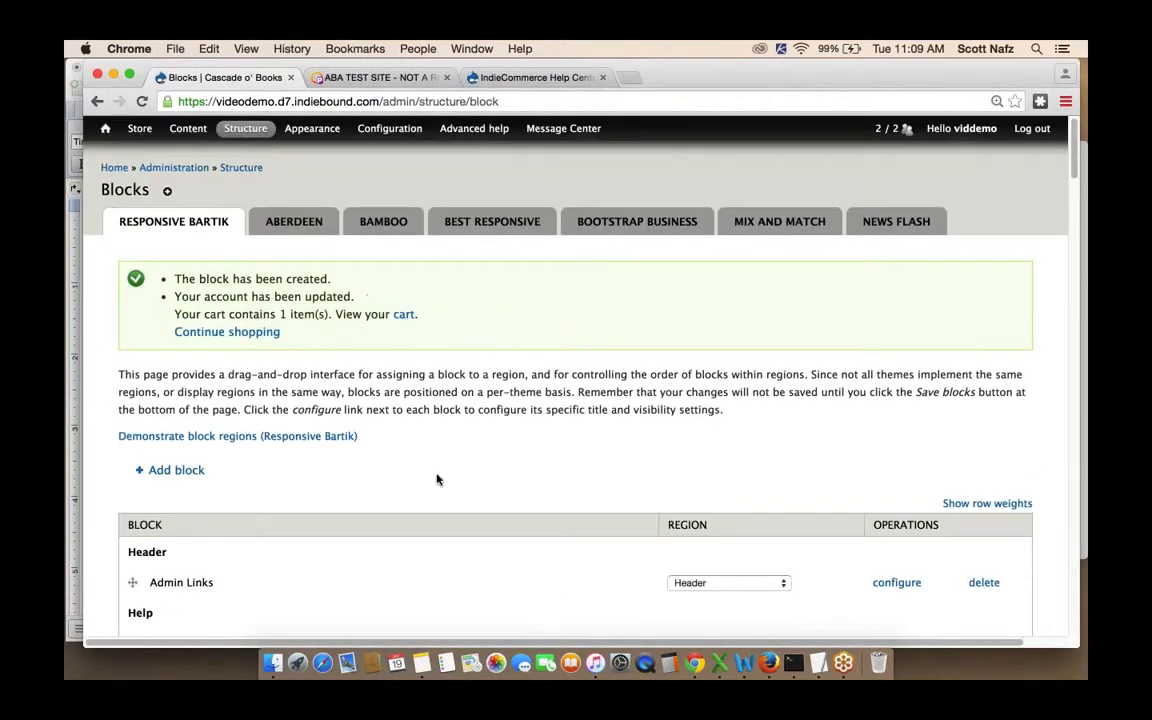
- Check Admin Links in the block list, test its Order Processing link from the home page, and return to the home page
scroll(548, 446, down, 5)
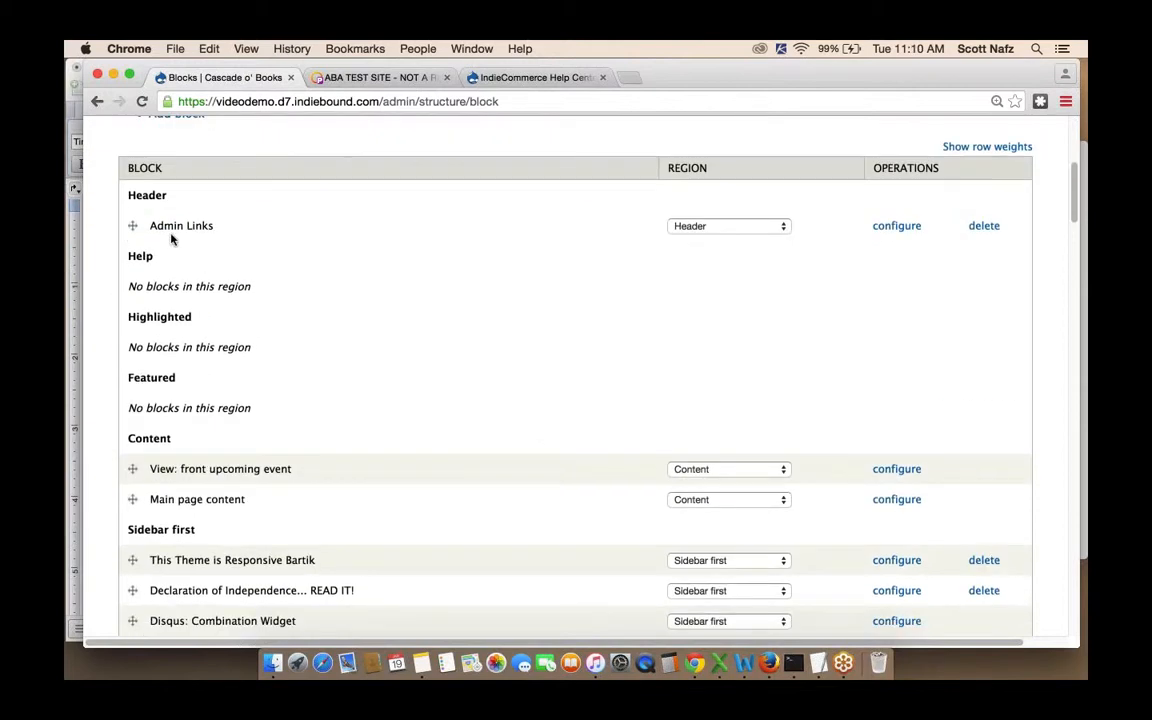
scroll(238, 227, up, 5)
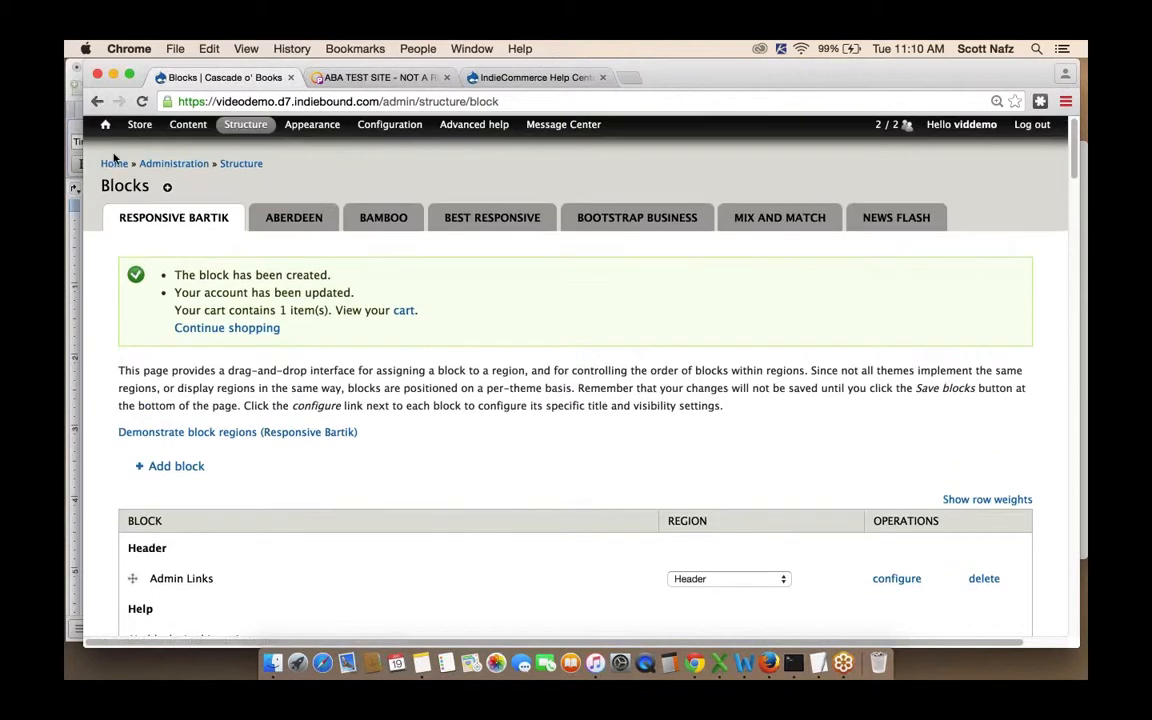
click(174, 217)
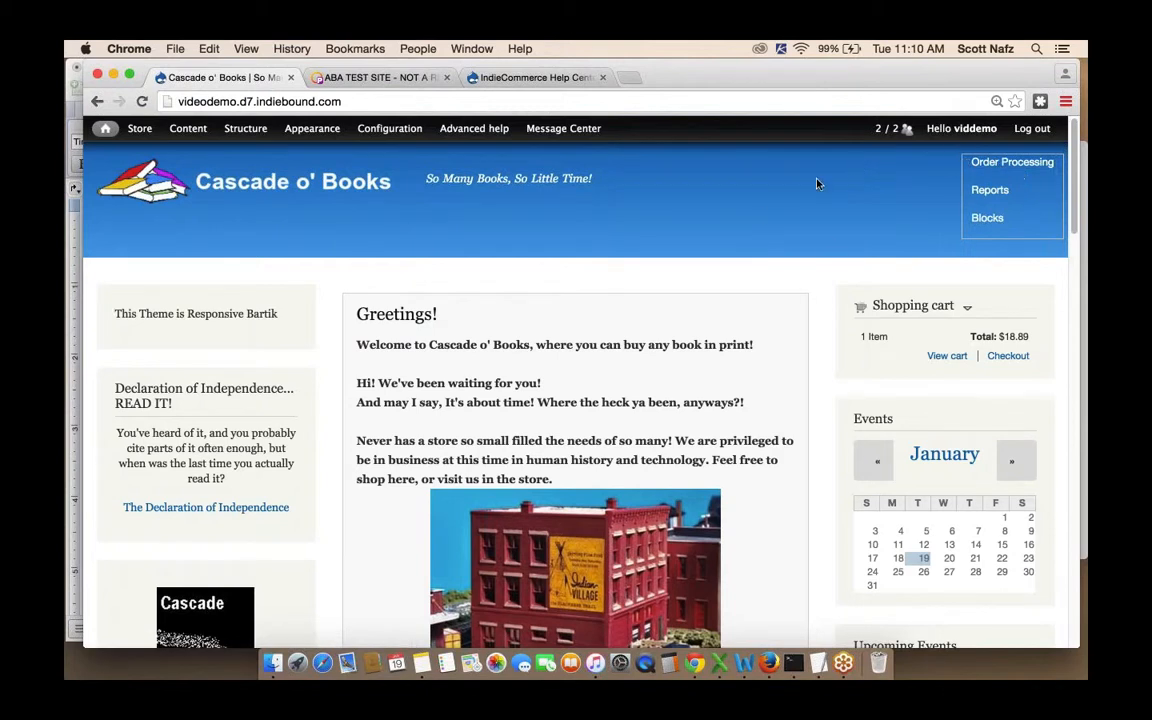
click(1005, 165)
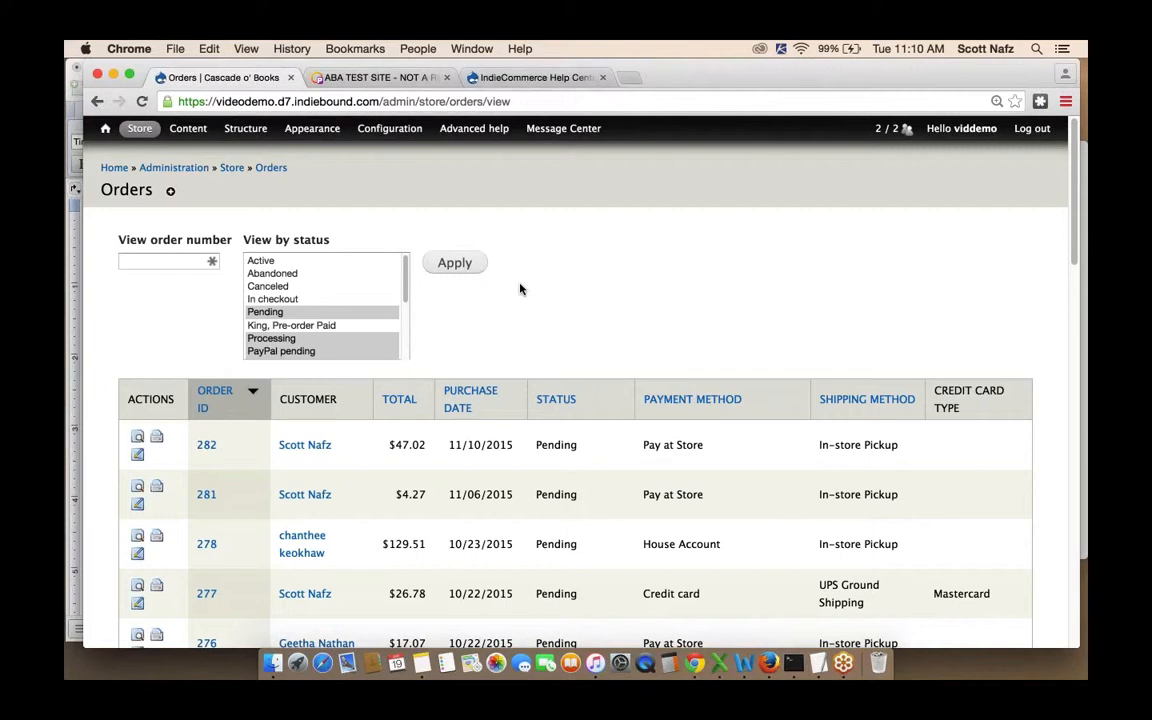
click(116, 133)
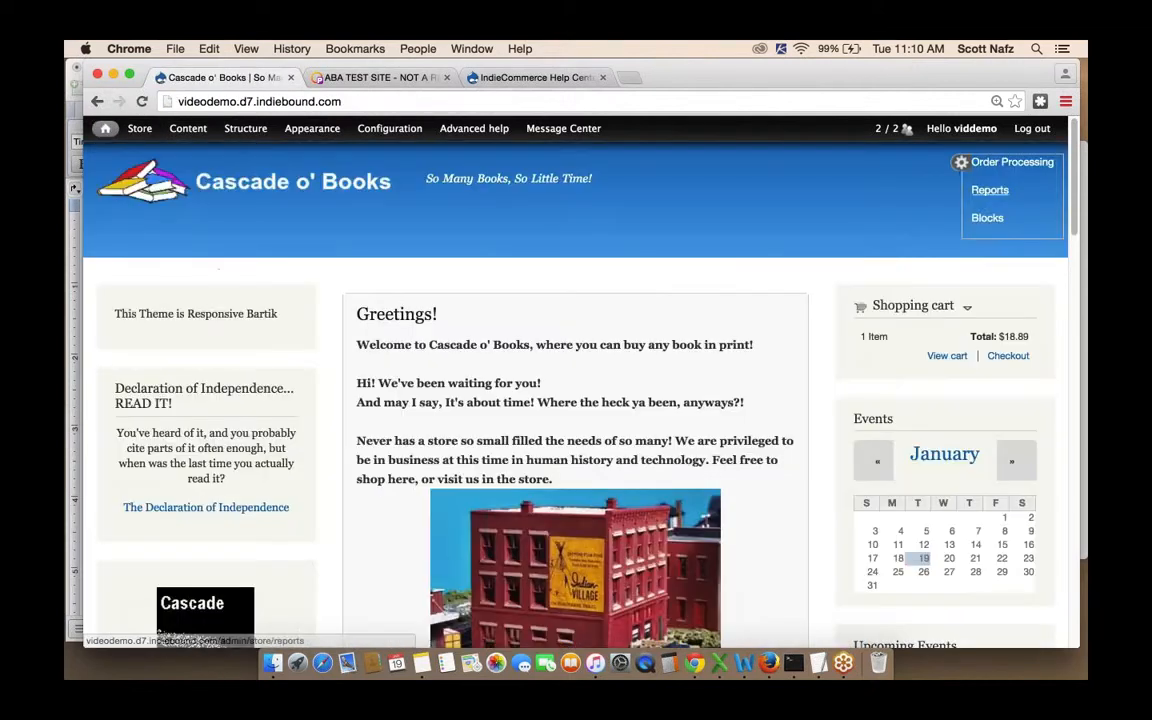
- Configure the Admin Links block from the home page, setting its Responsive Bartik region to None, and save it
click(966, 168)
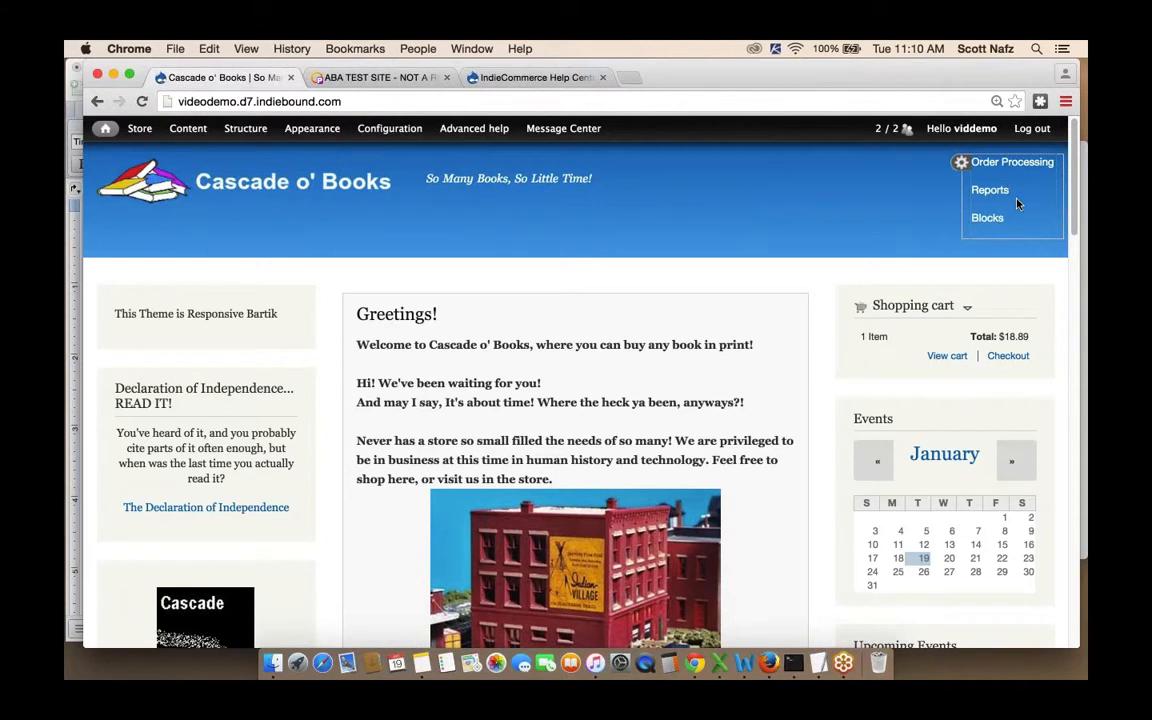
click(962, 163)
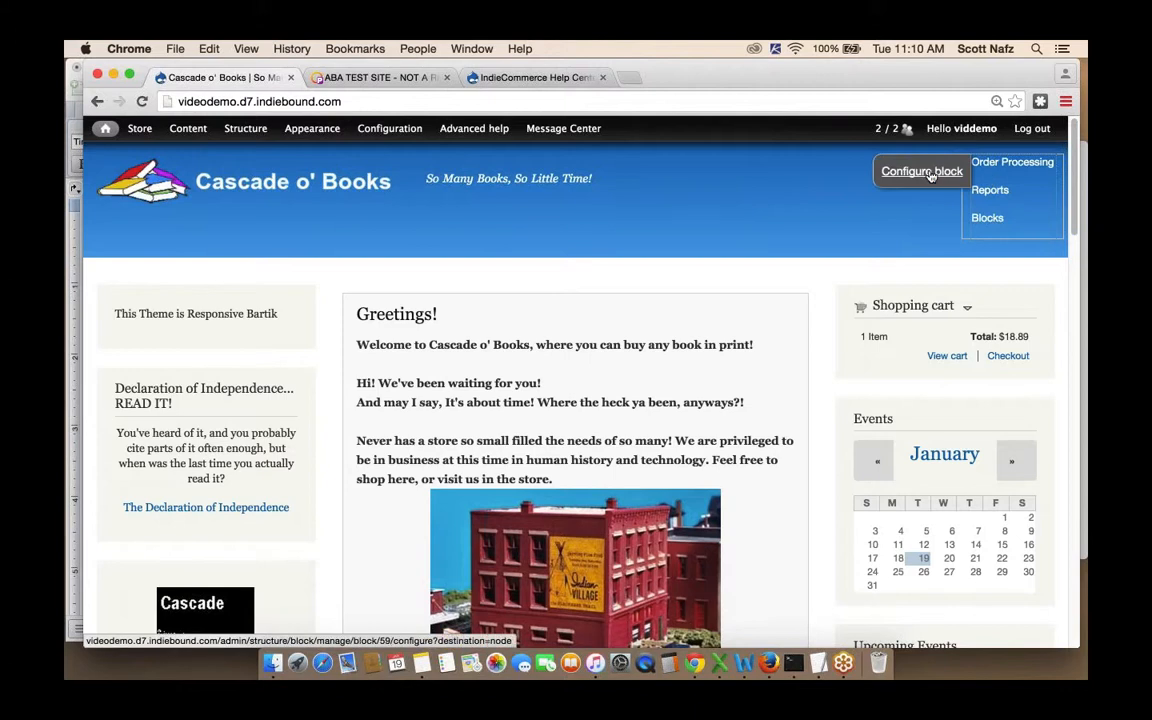
click(926, 171)
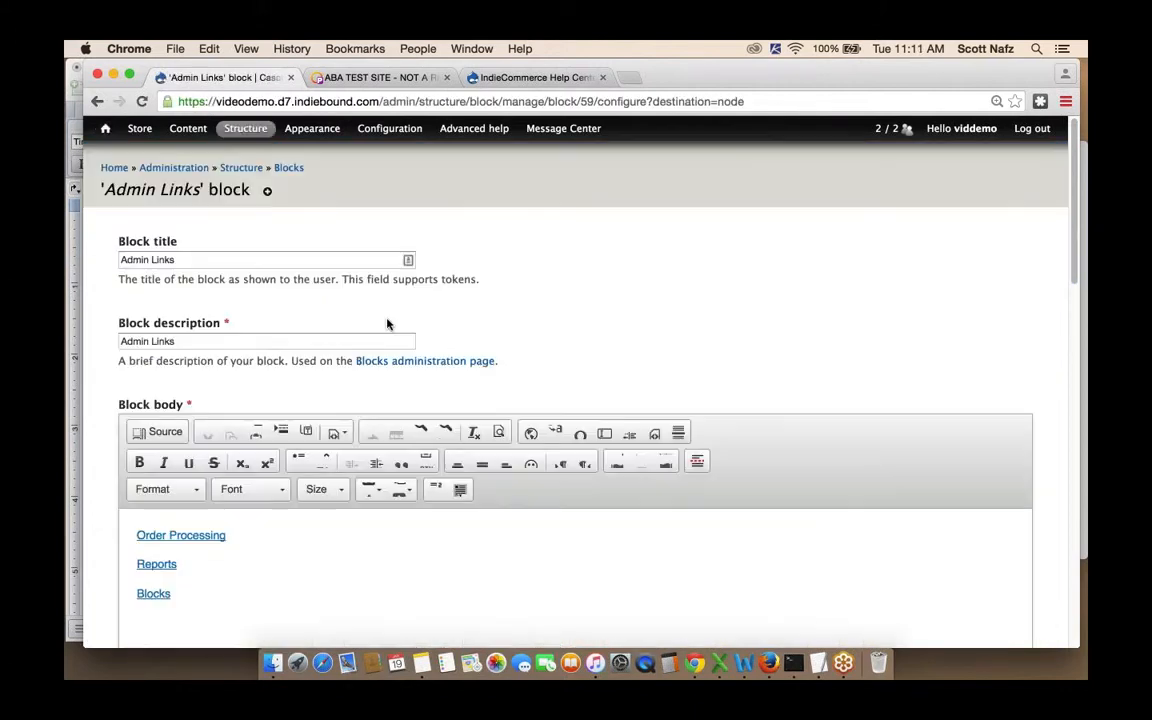
scroll(388, 323, down, 10)
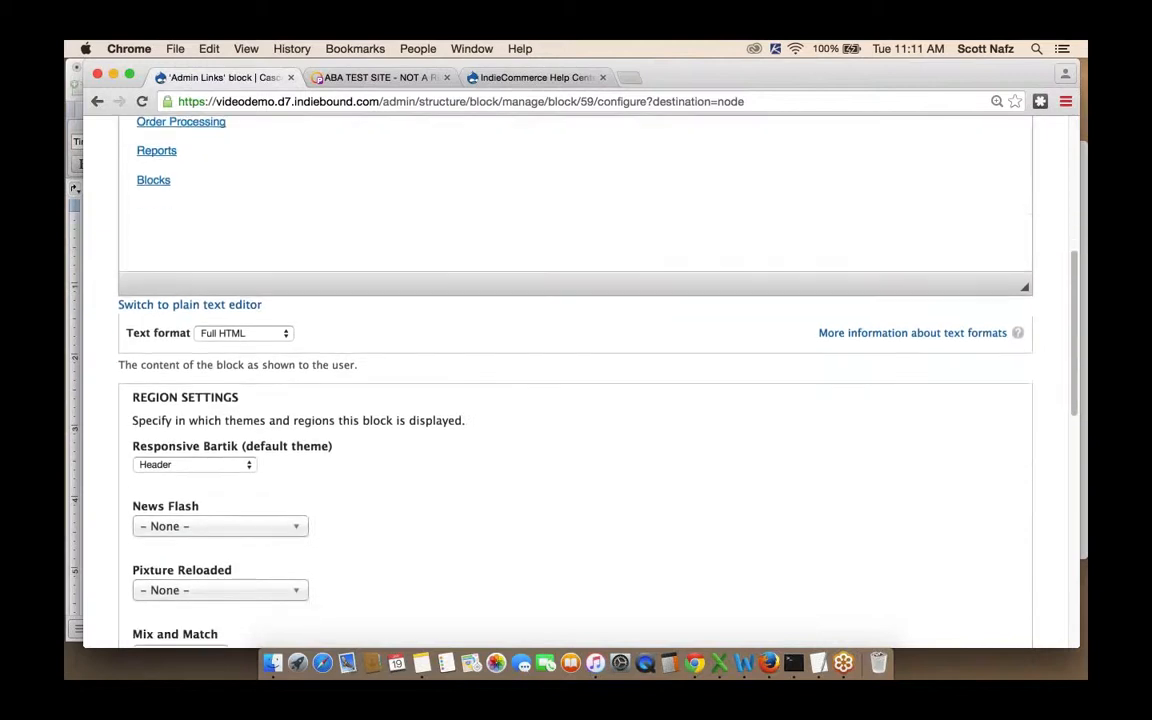
click(185, 371)
click(160, 355)
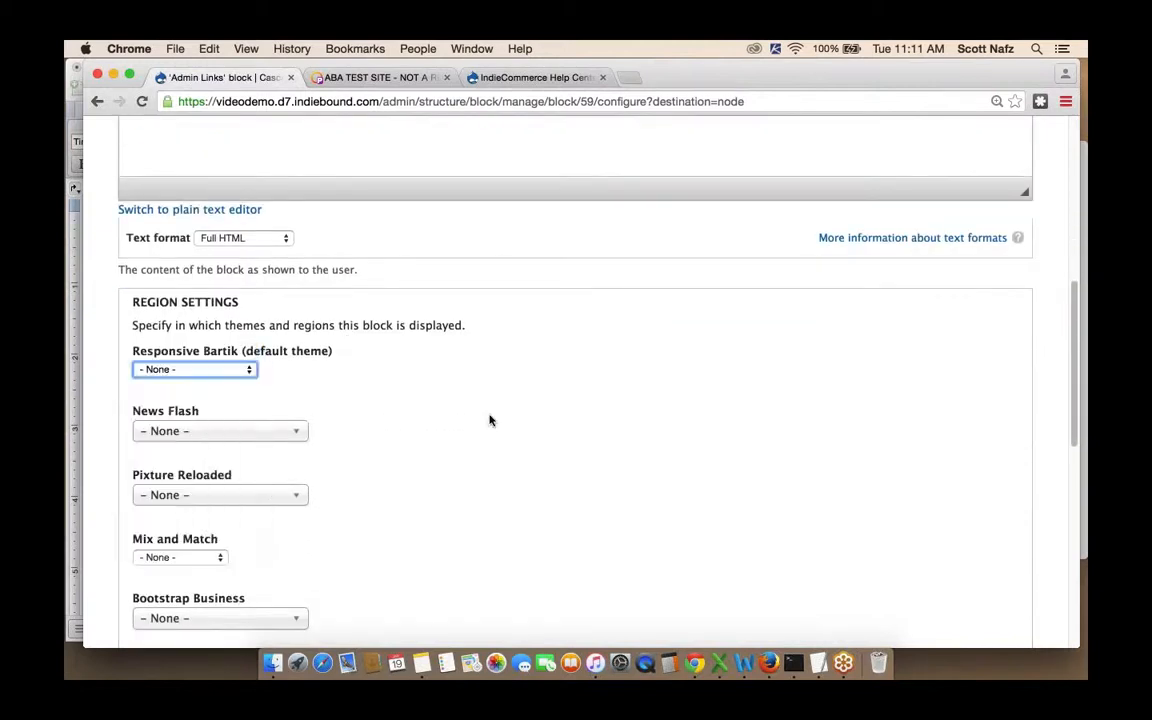
scroll(490, 420, down, 15)
click(165, 577)
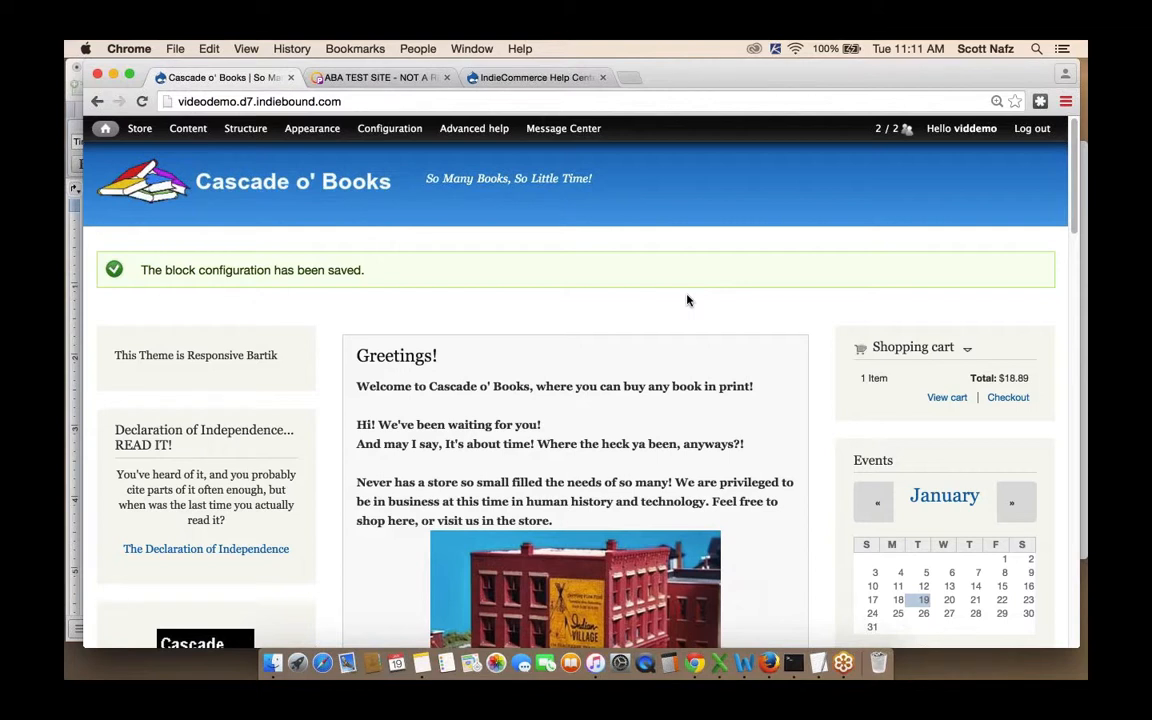
- Open the Main menu from the site's menu administration, review its list of links, and return to the home page
mouse_move(245, 132)
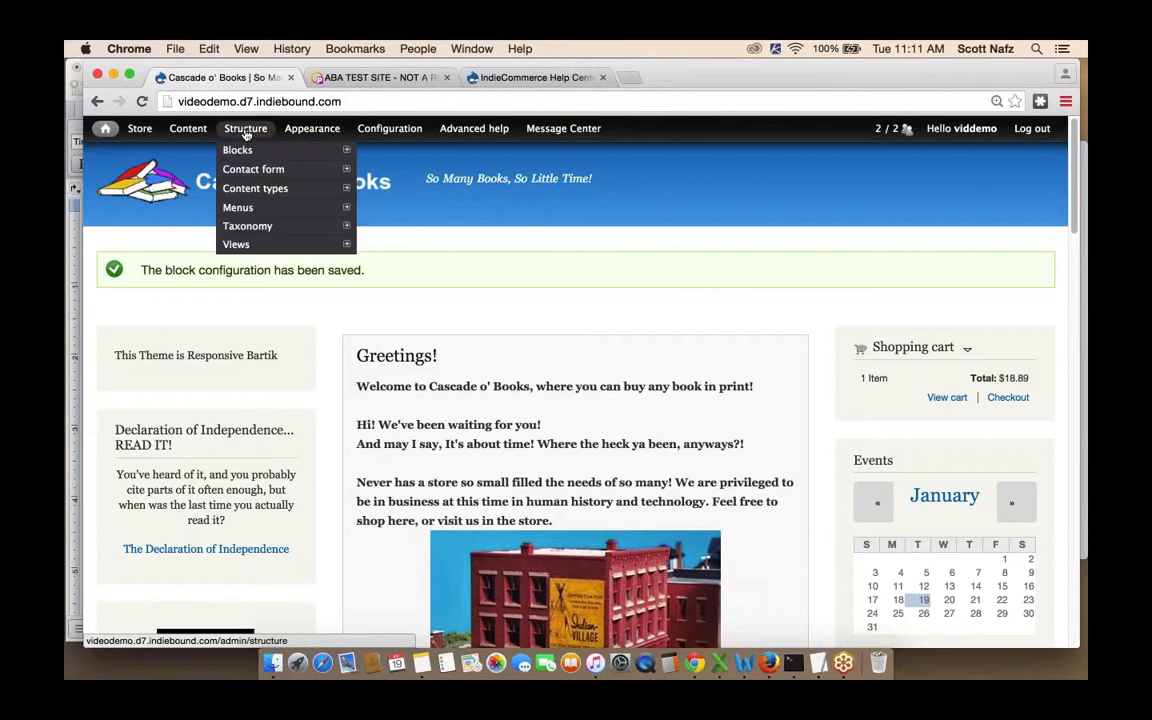
mouse_move(251, 212)
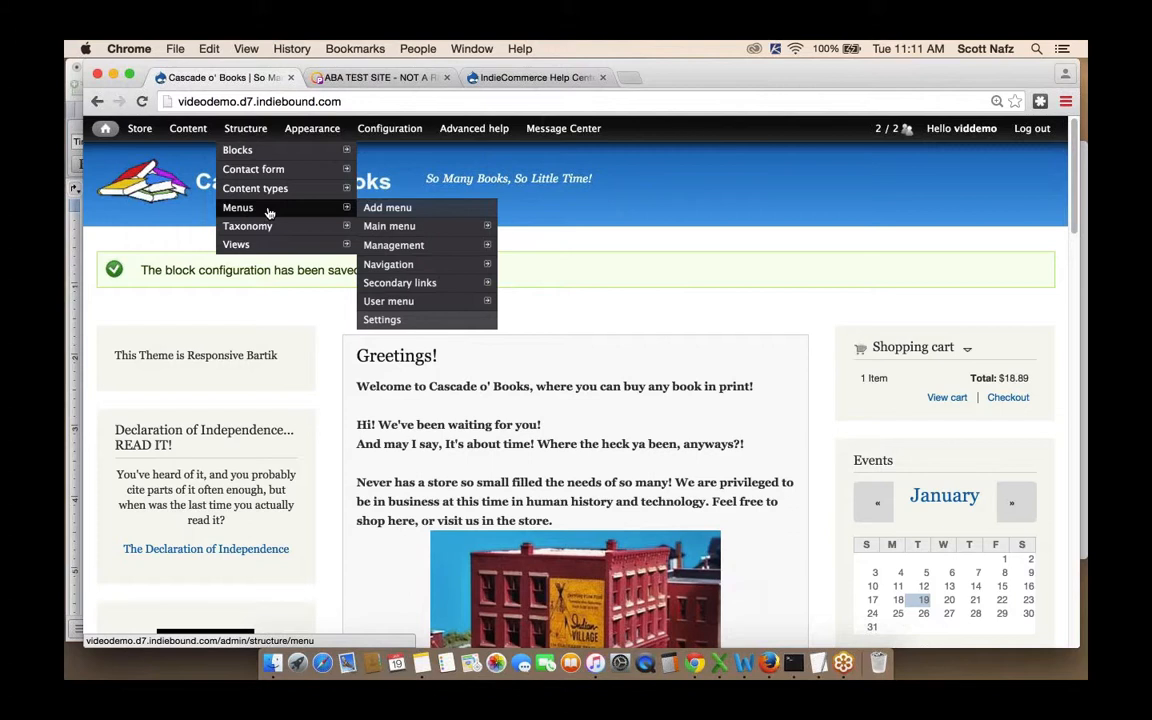
mouse_move(408, 229)
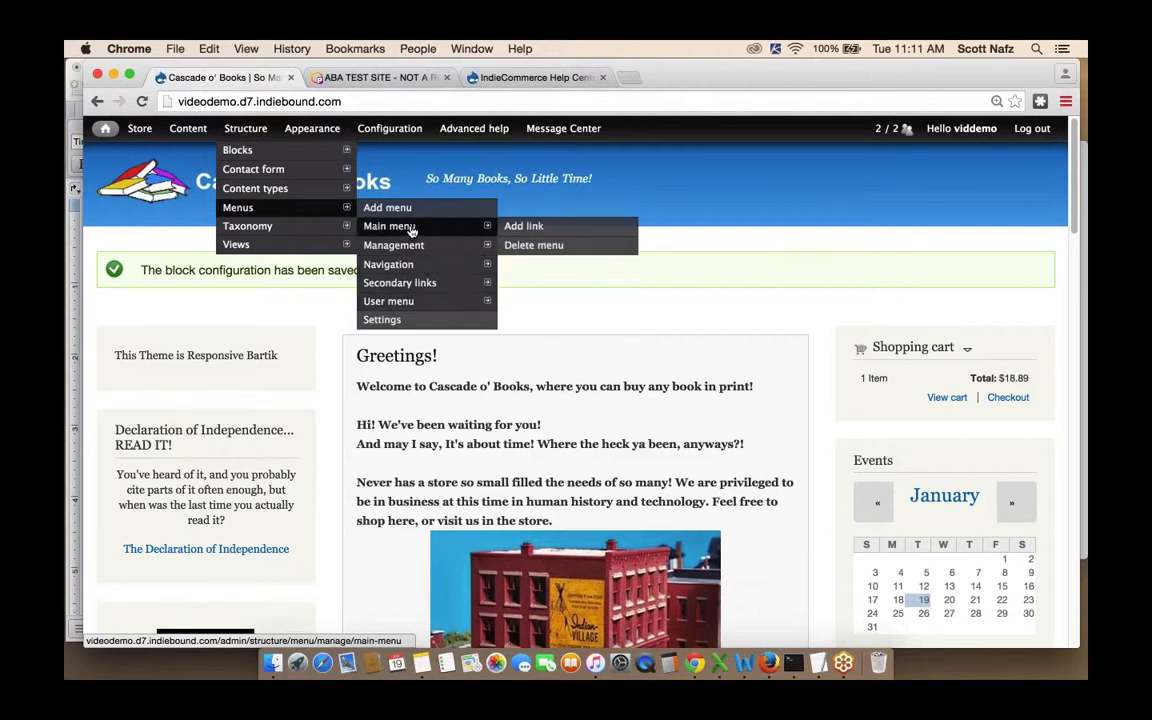
click(410, 230)
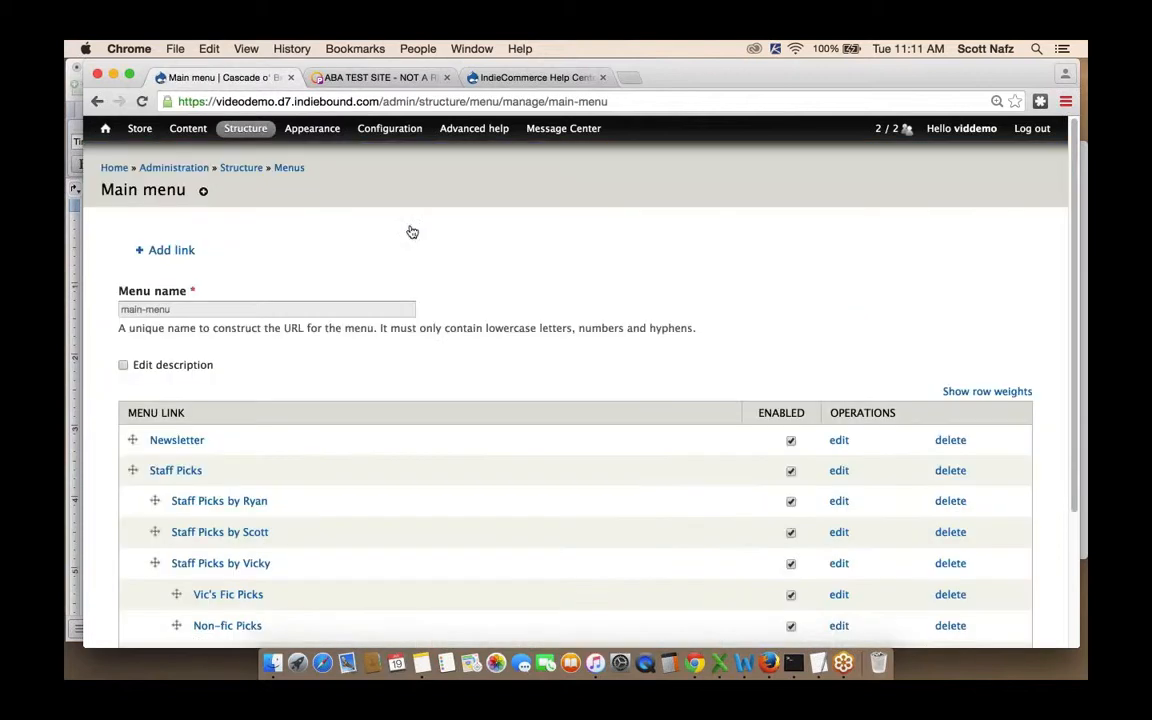
scroll(608, 258, down, 5)
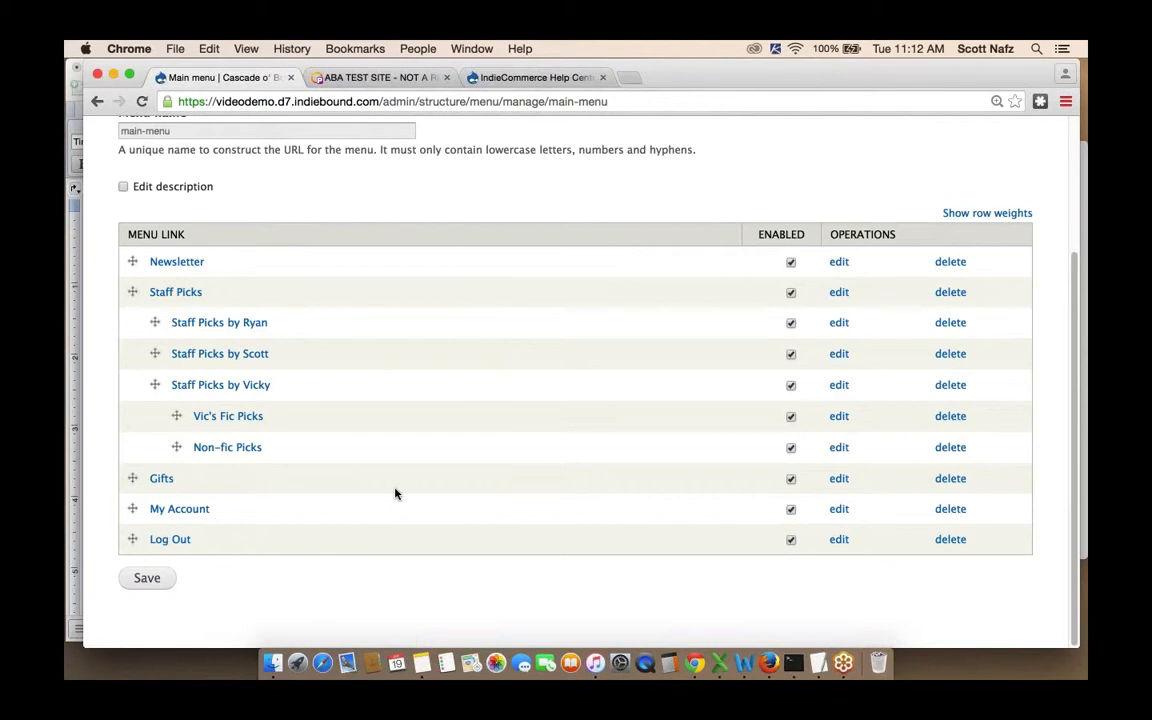
scroll(396, 494, up, 3)
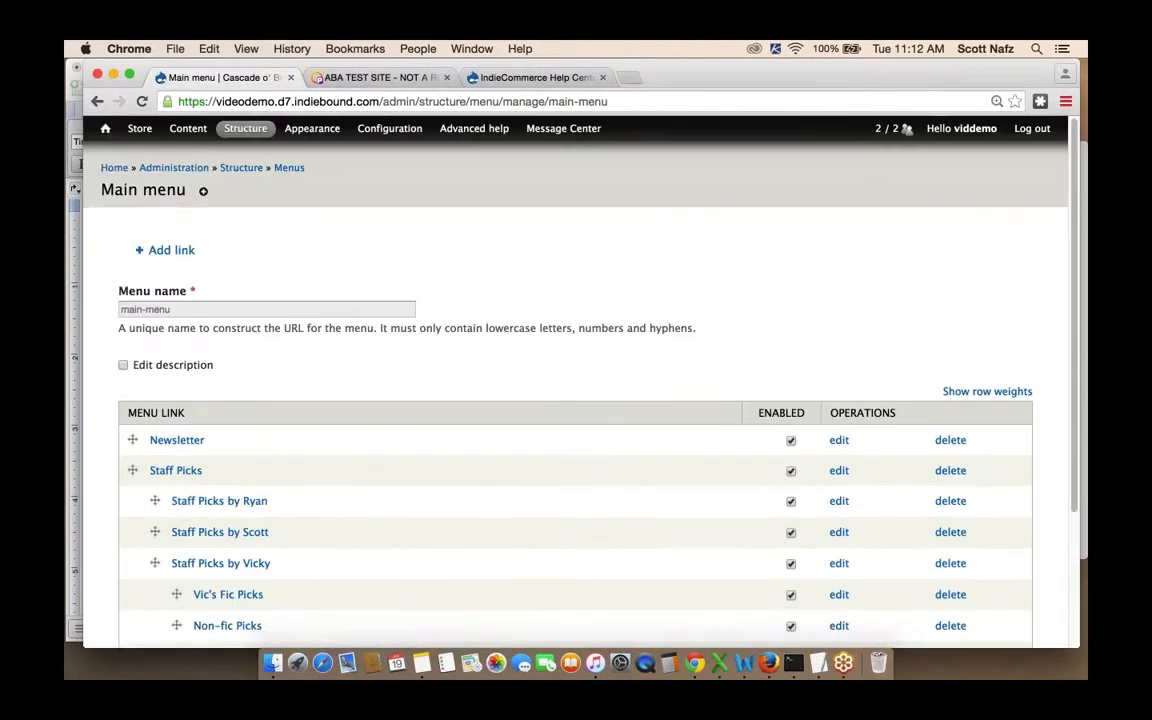
click(105, 131)
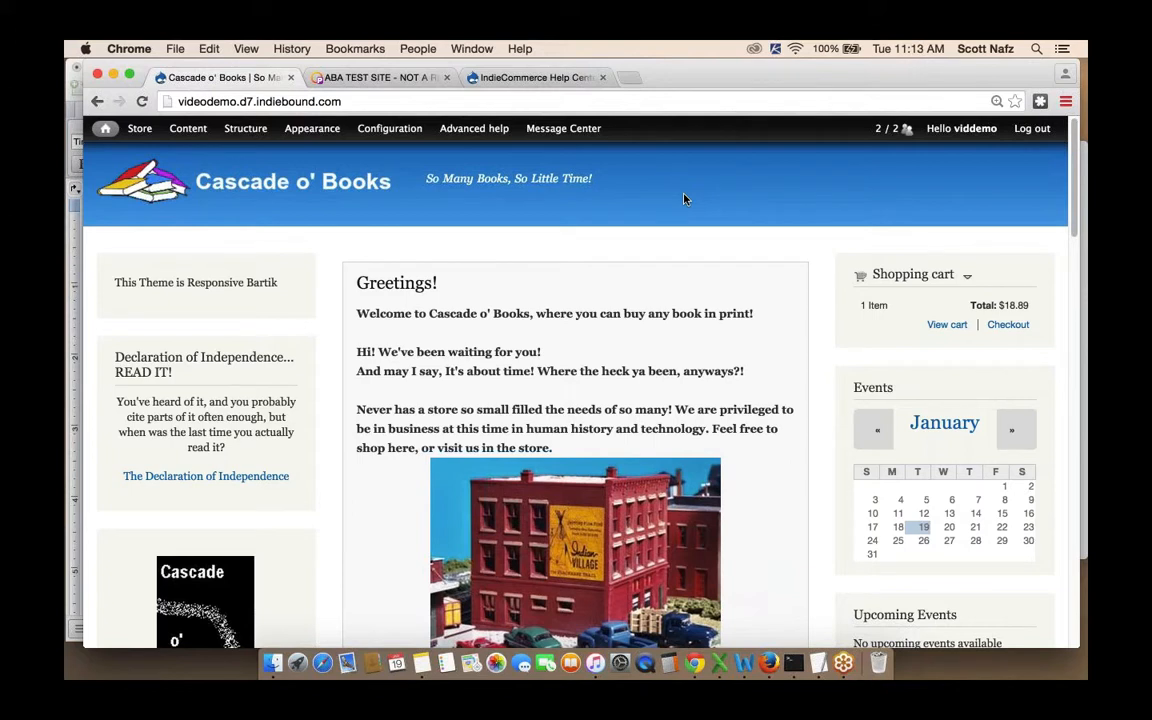
- Enable the Main menu display in the Responsive Bartik theme settings, save the configuration, and go back to the home page
mouse_move(309, 132)
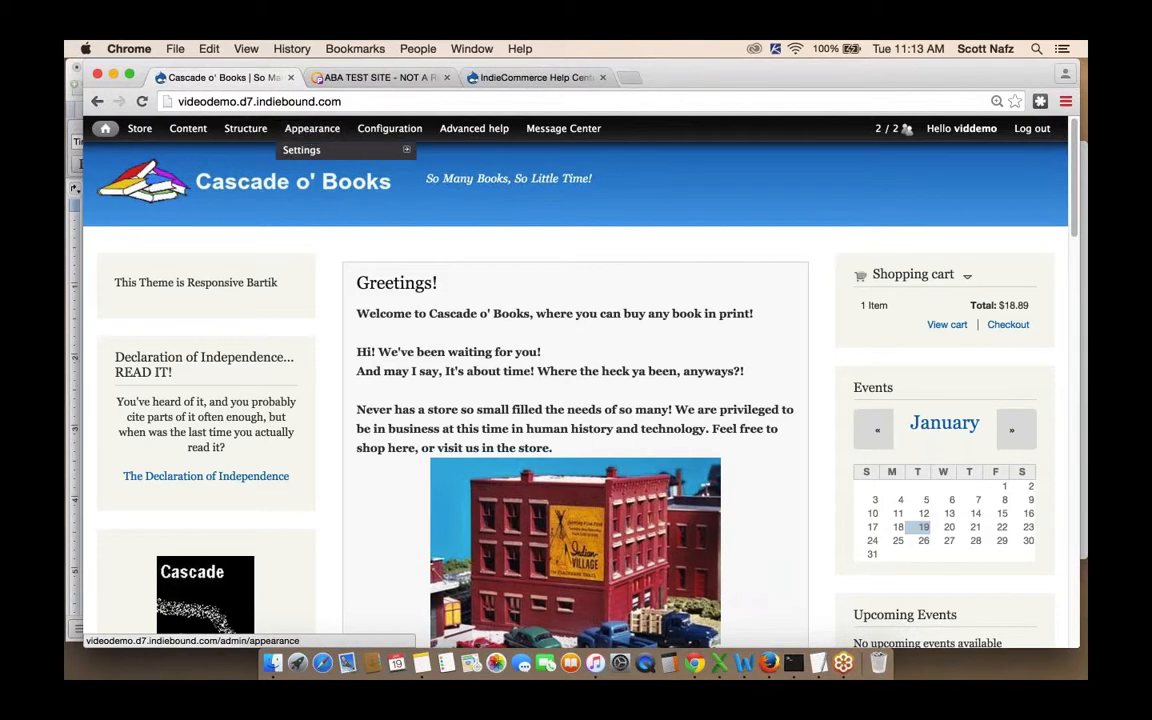
mouse_move(349, 148)
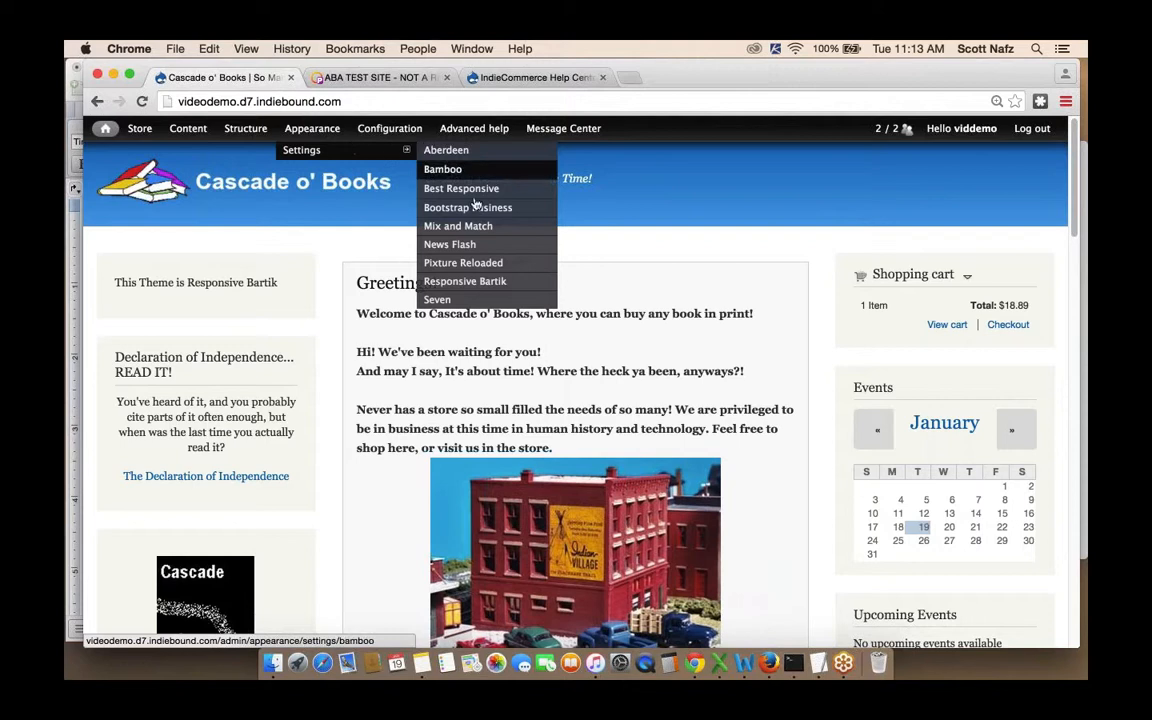
click(487, 282)
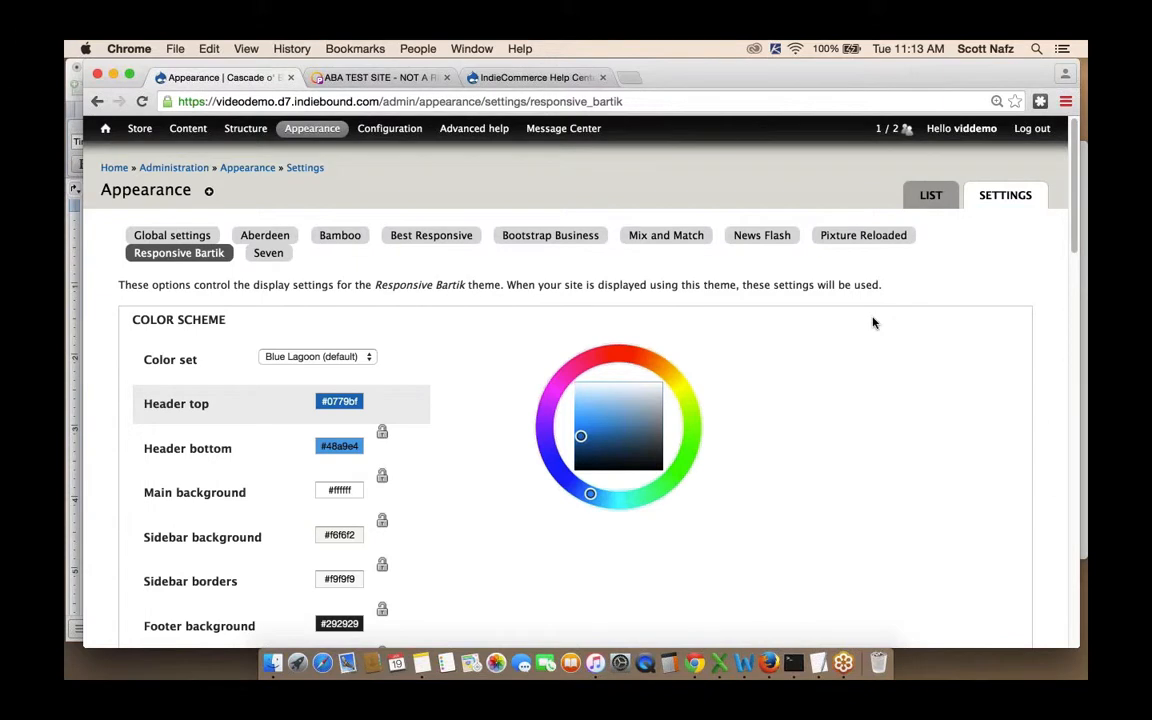
scroll(873, 322, down, 3)
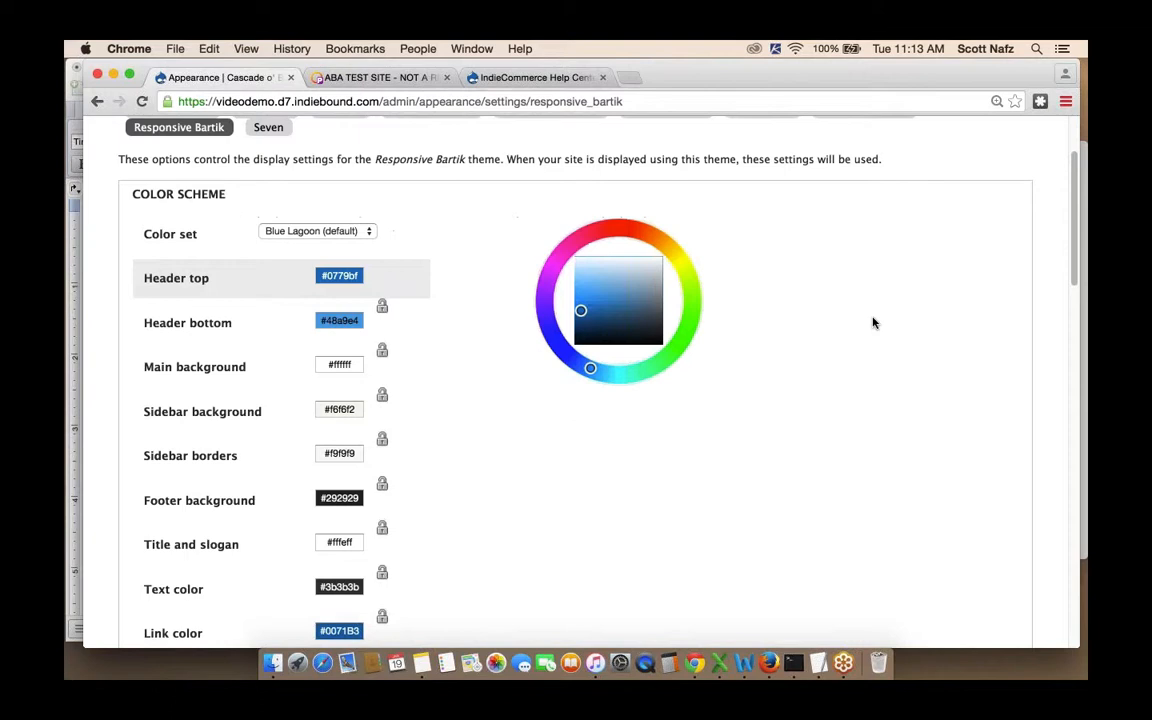
scroll(873, 322, up, 2)
scroll(873, 322, down, 3)
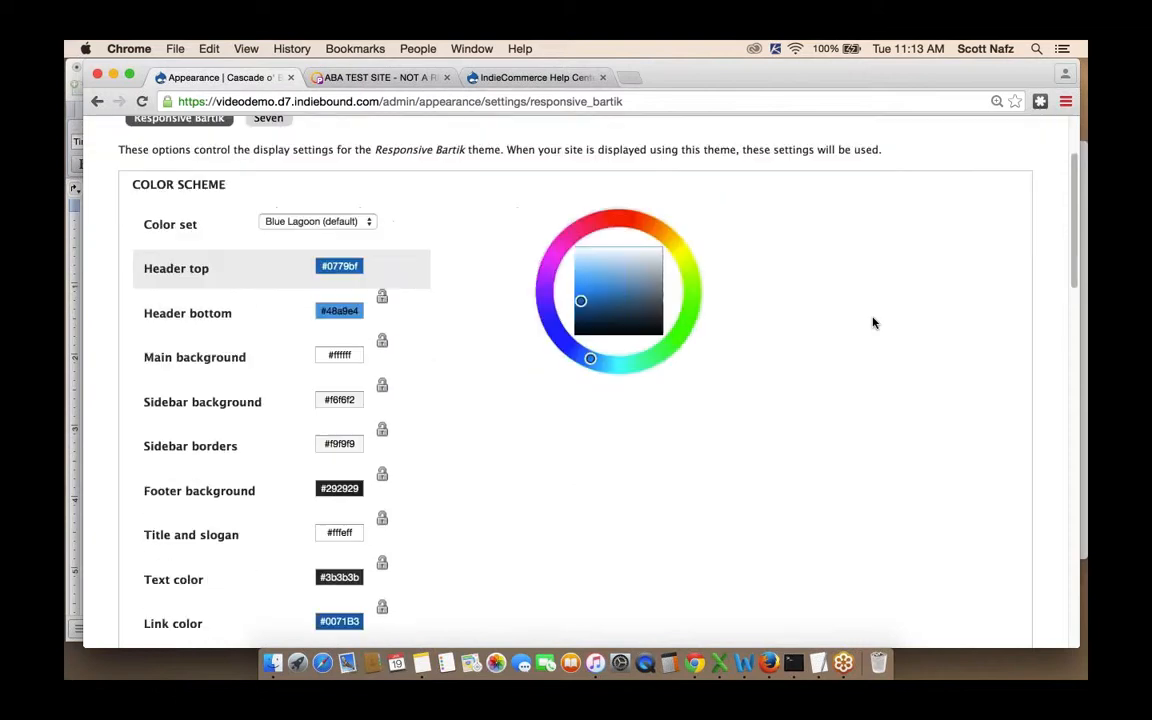
scroll(495, 362, down, 20)
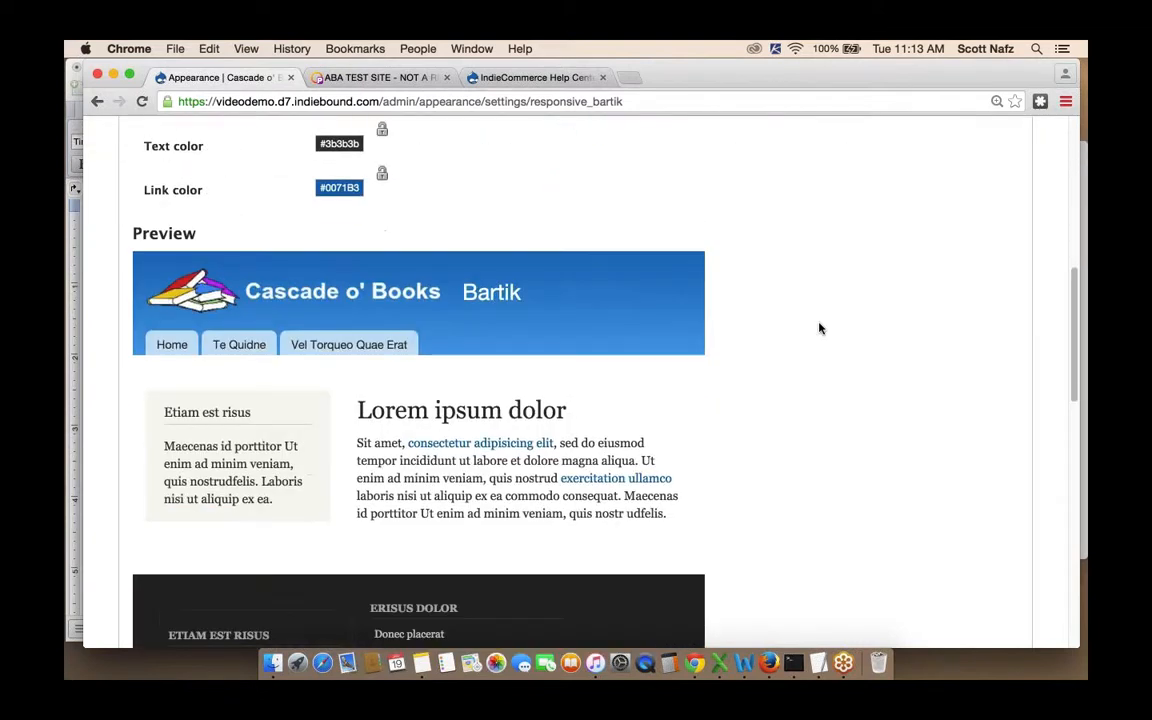
scroll(820, 328, down, 2)
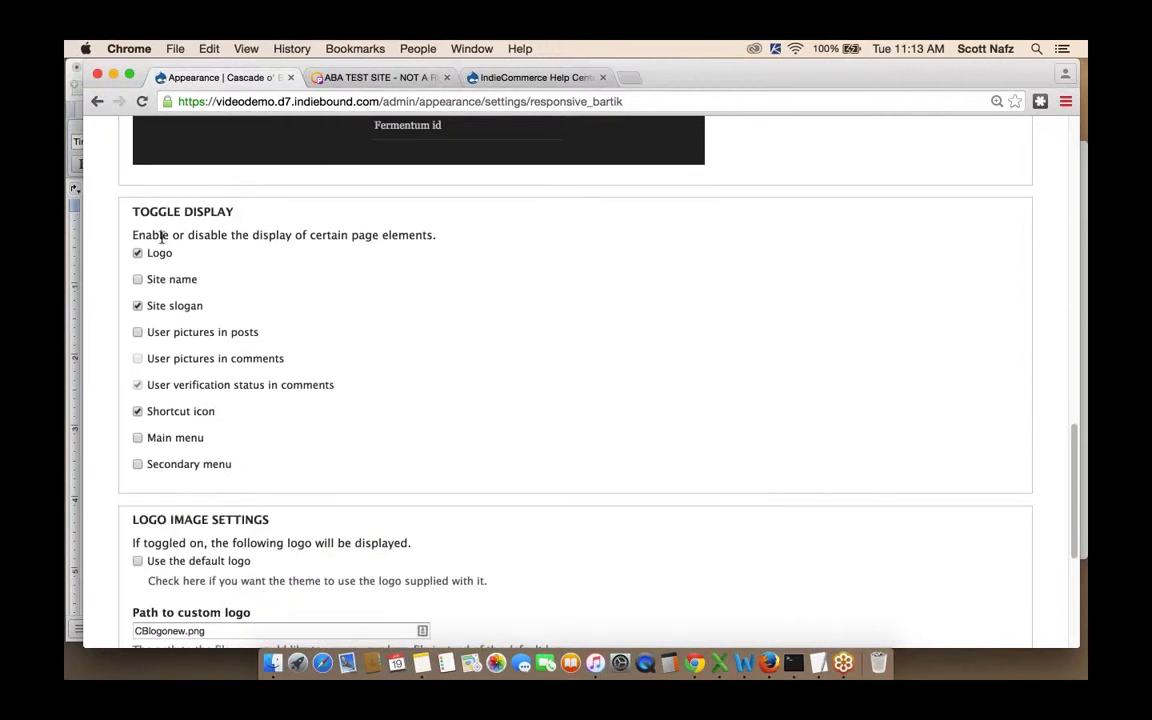
click(138, 438)
scroll(472, 379, down, 5)
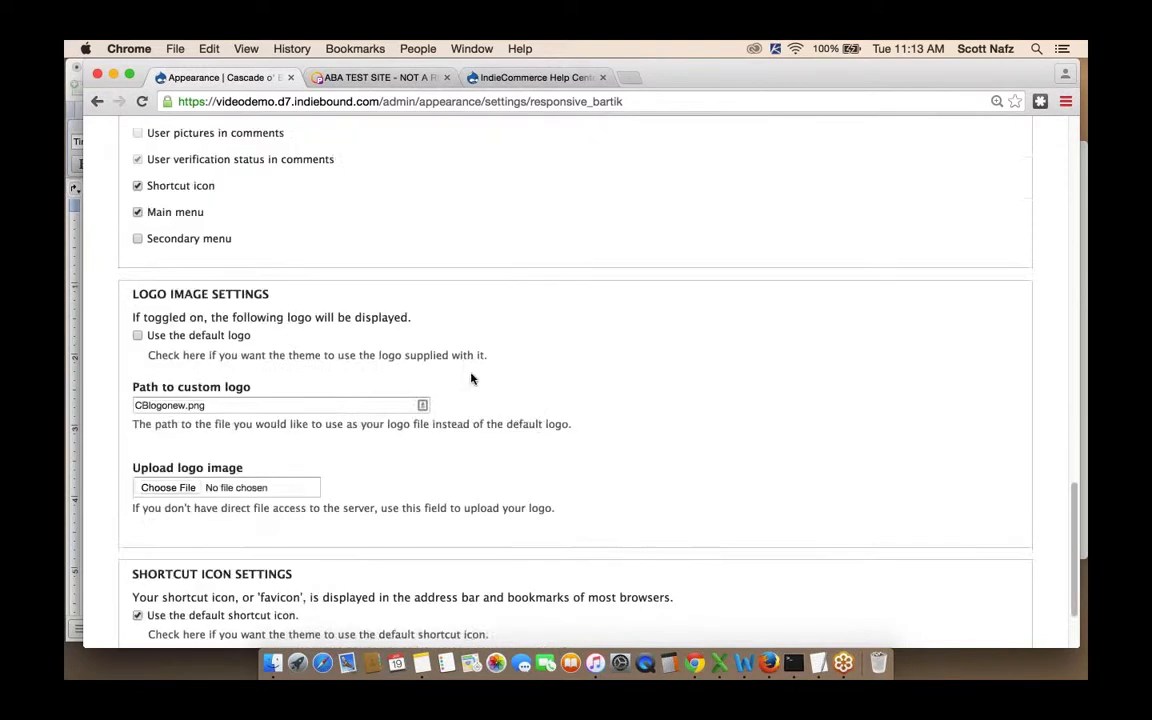
click(186, 579)
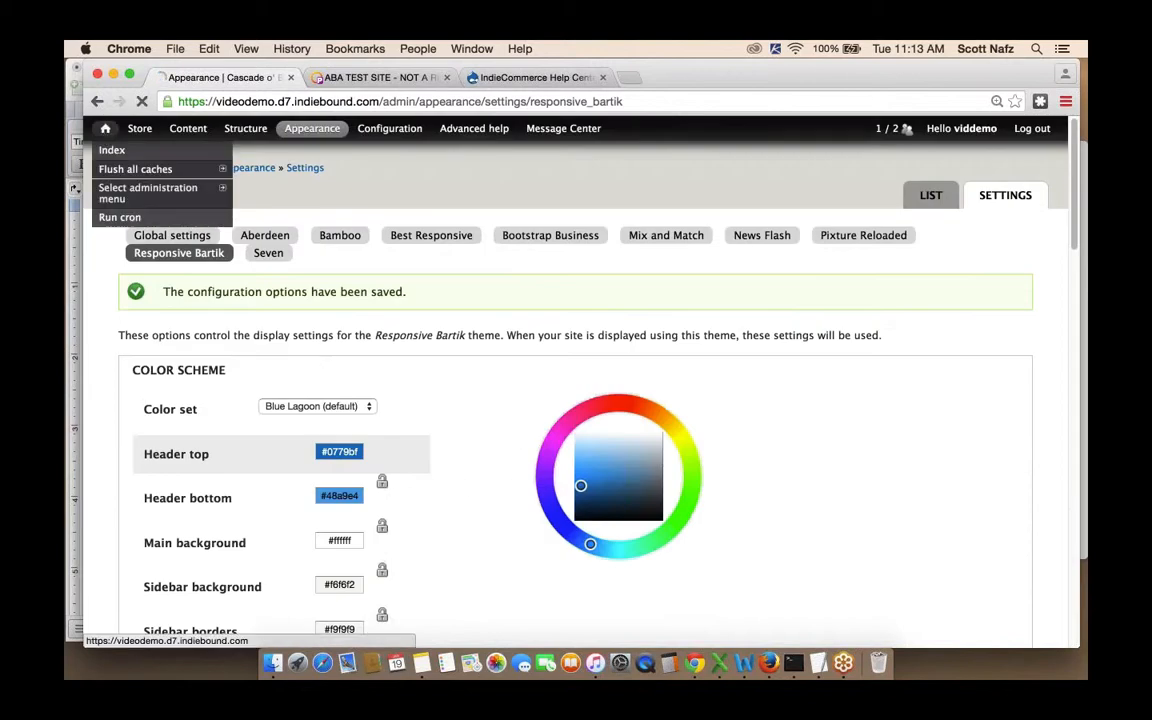
click(105, 128)
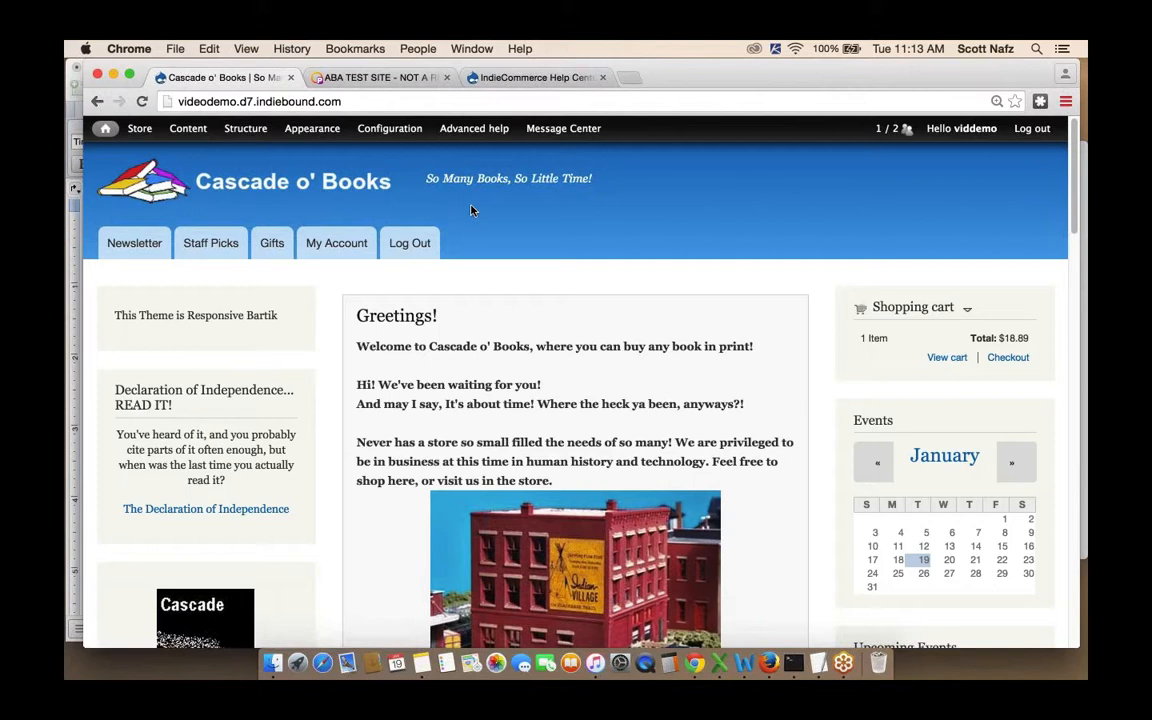
- Assign the Main menu block to the Highlighted region in the Responsive Bartik block list
mouse_move(249, 131)
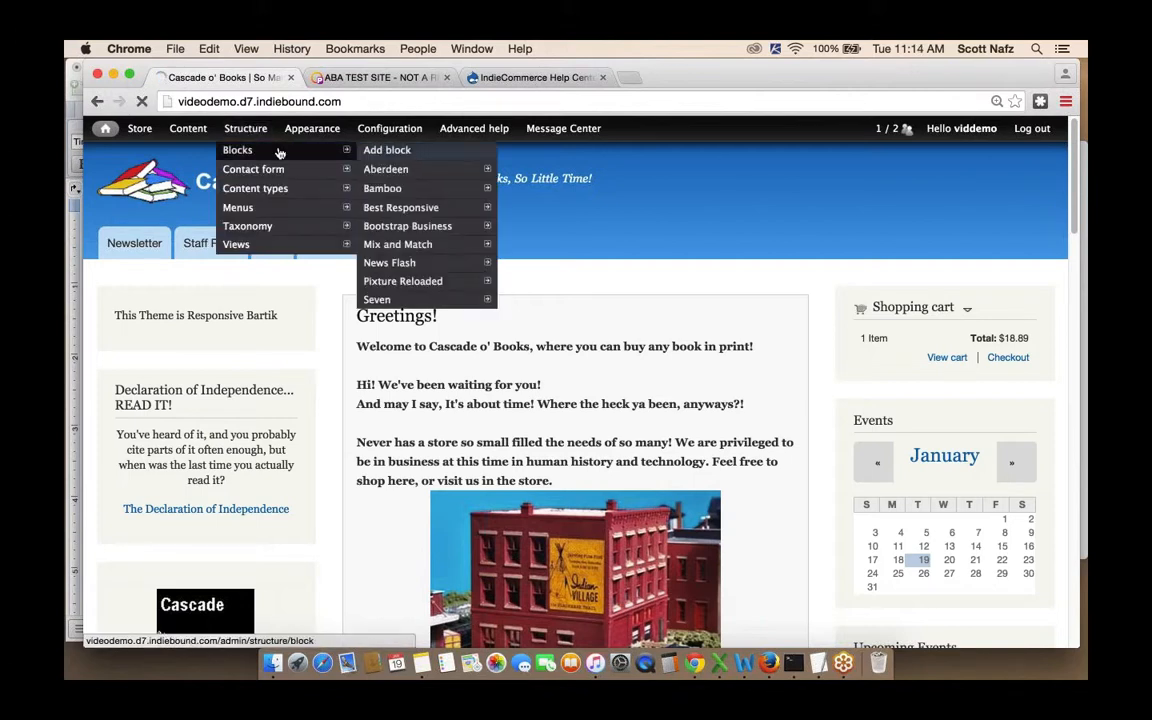
click(280, 152)
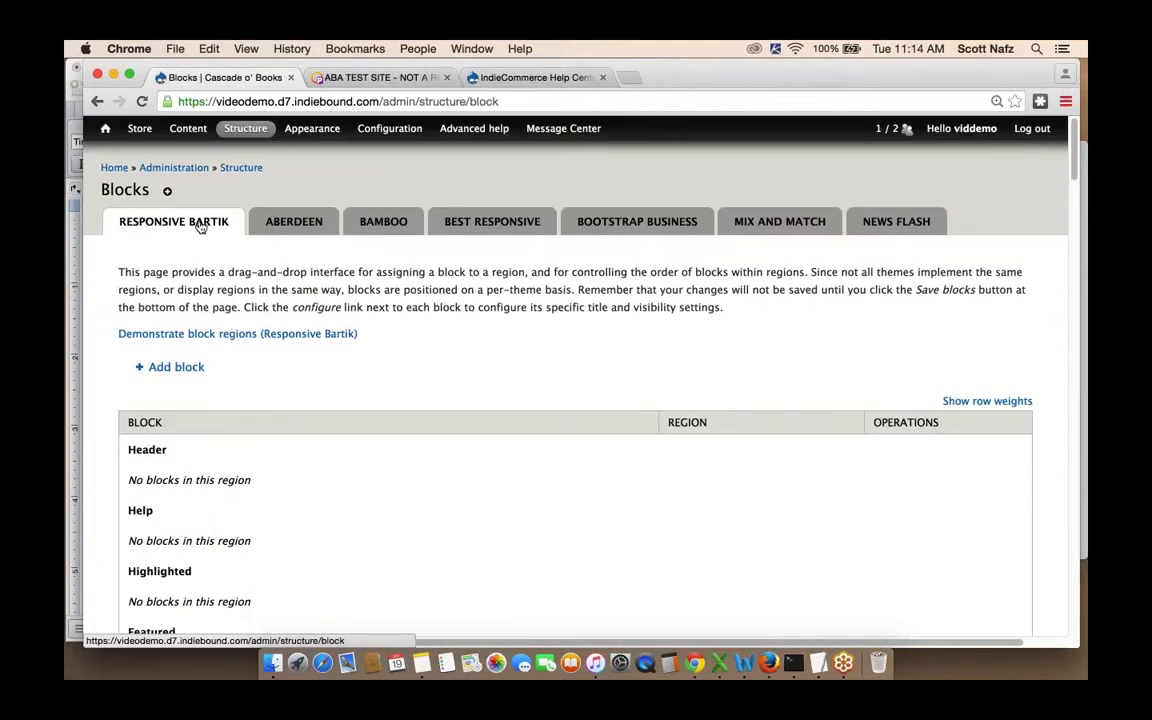
scroll(484, 347, down, 1)
scroll(484, 346, down, 10)
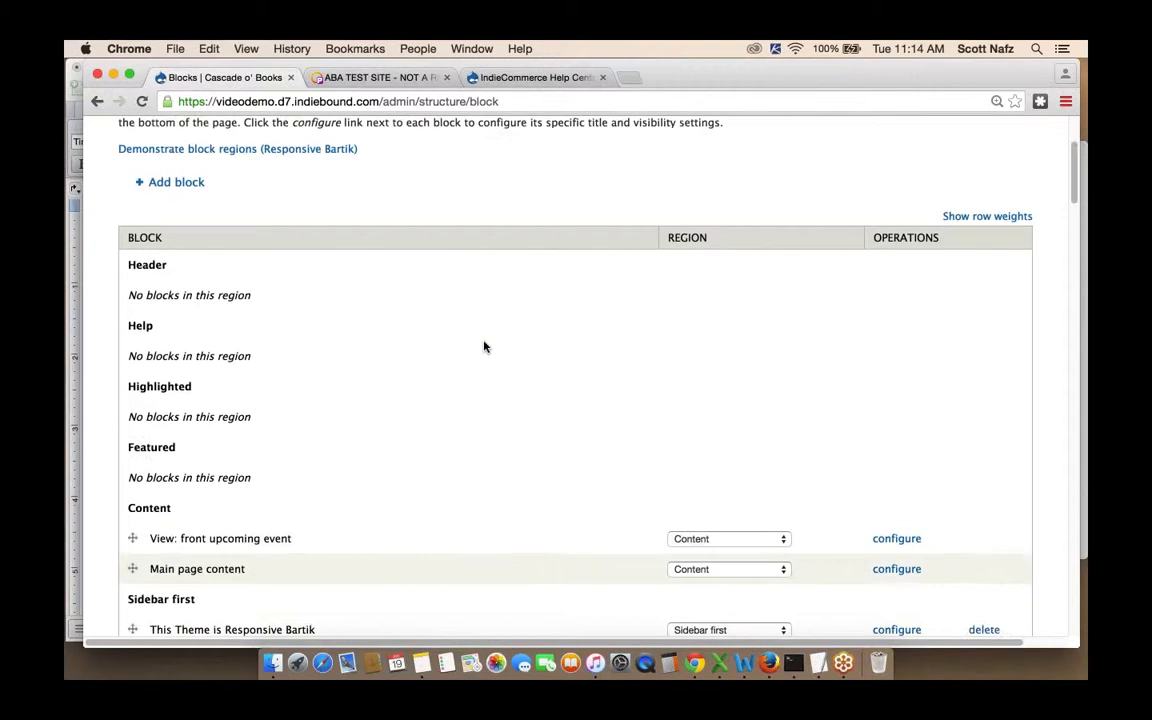
scroll(484, 346, down, 20)
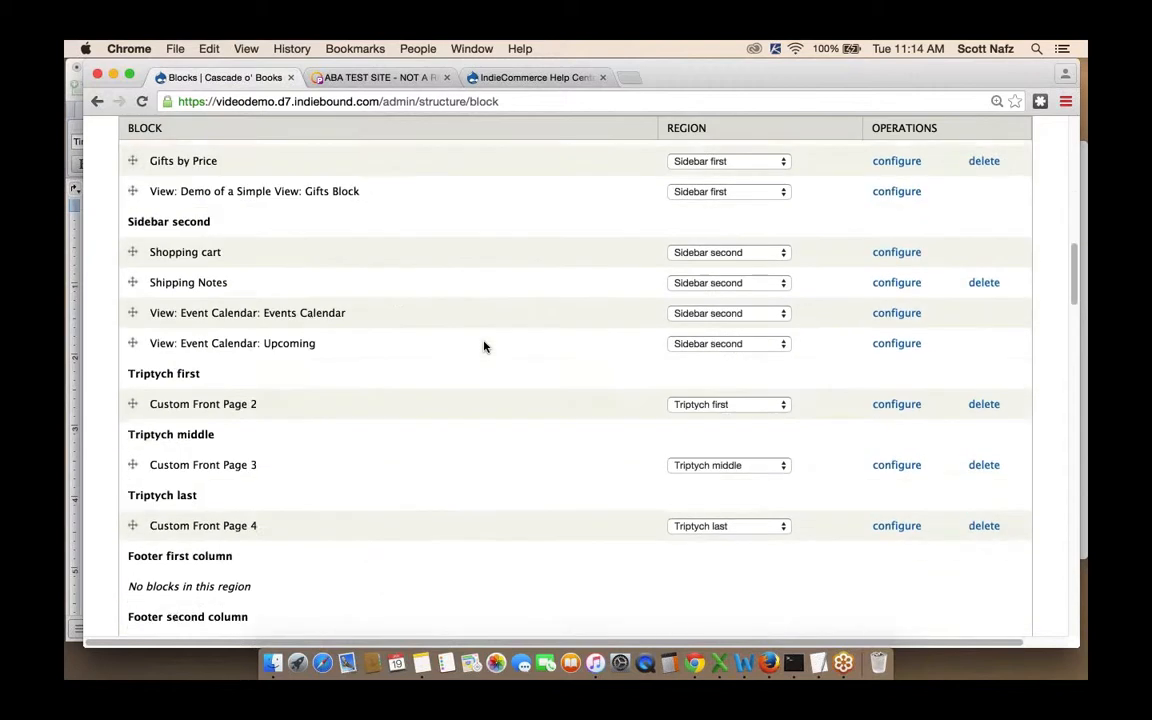
scroll(484, 346, down, 7)
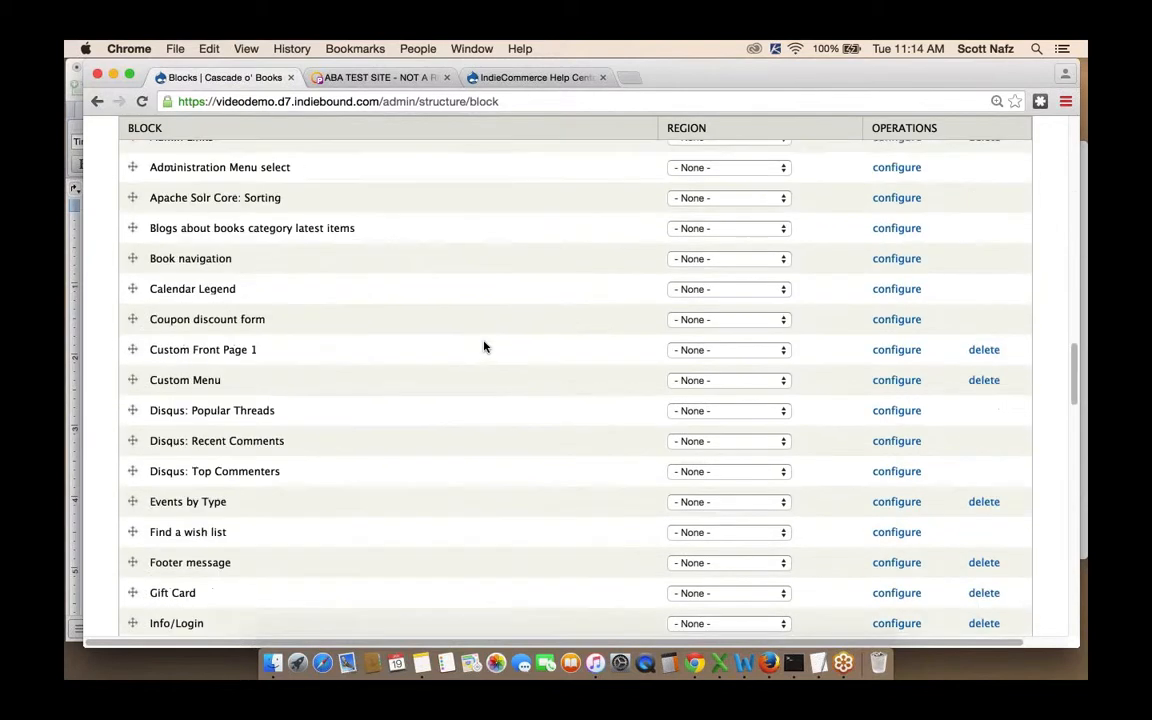
scroll(484, 346, down, 2)
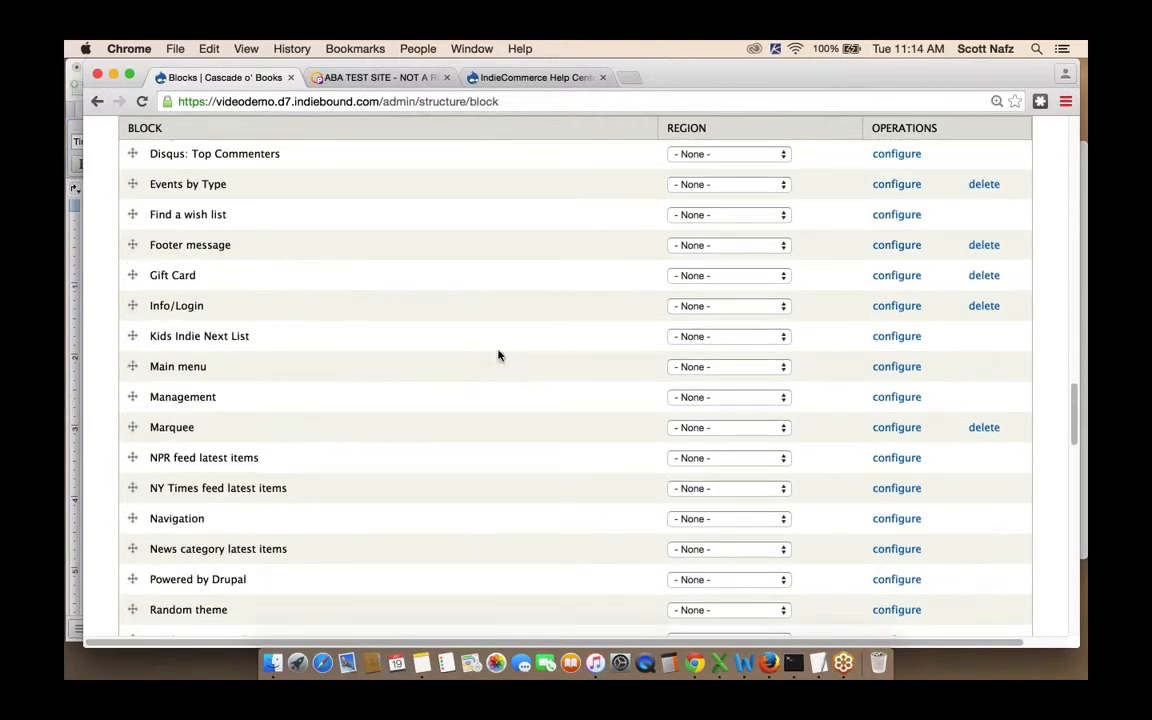
click(697, 369)
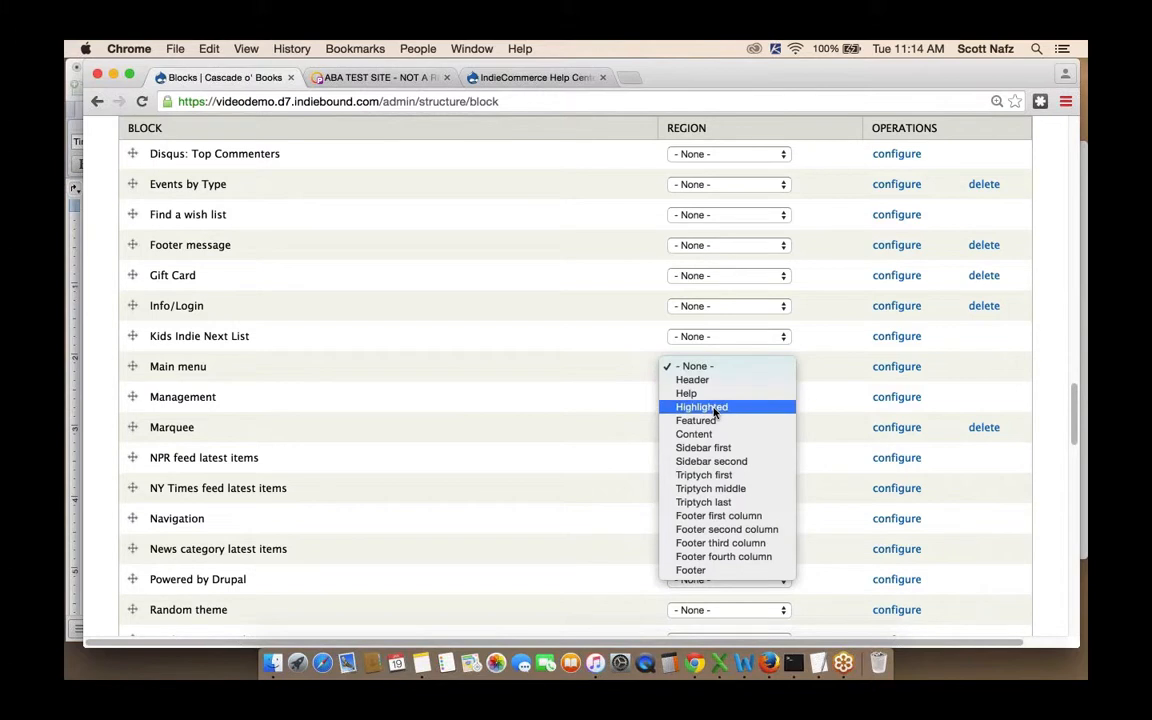
click(714, 408)
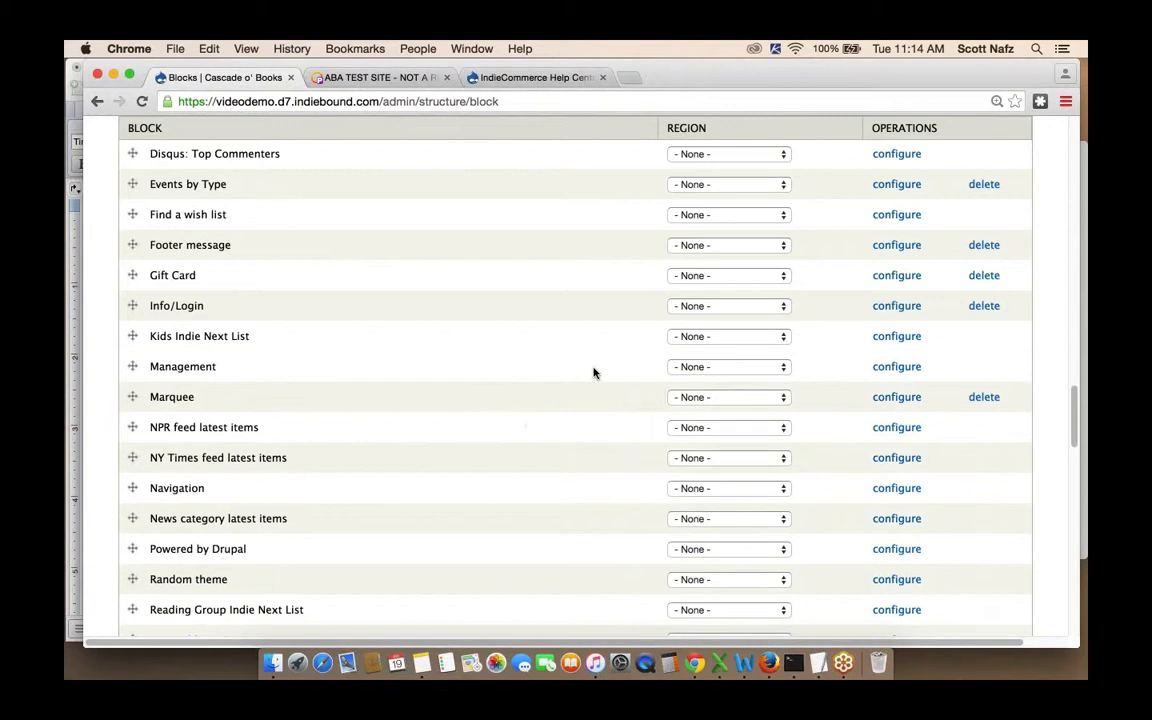
- Check the Main menu block's placement under Highlighted in the block list and save the blocks
scroll(503, 436, up, 15)
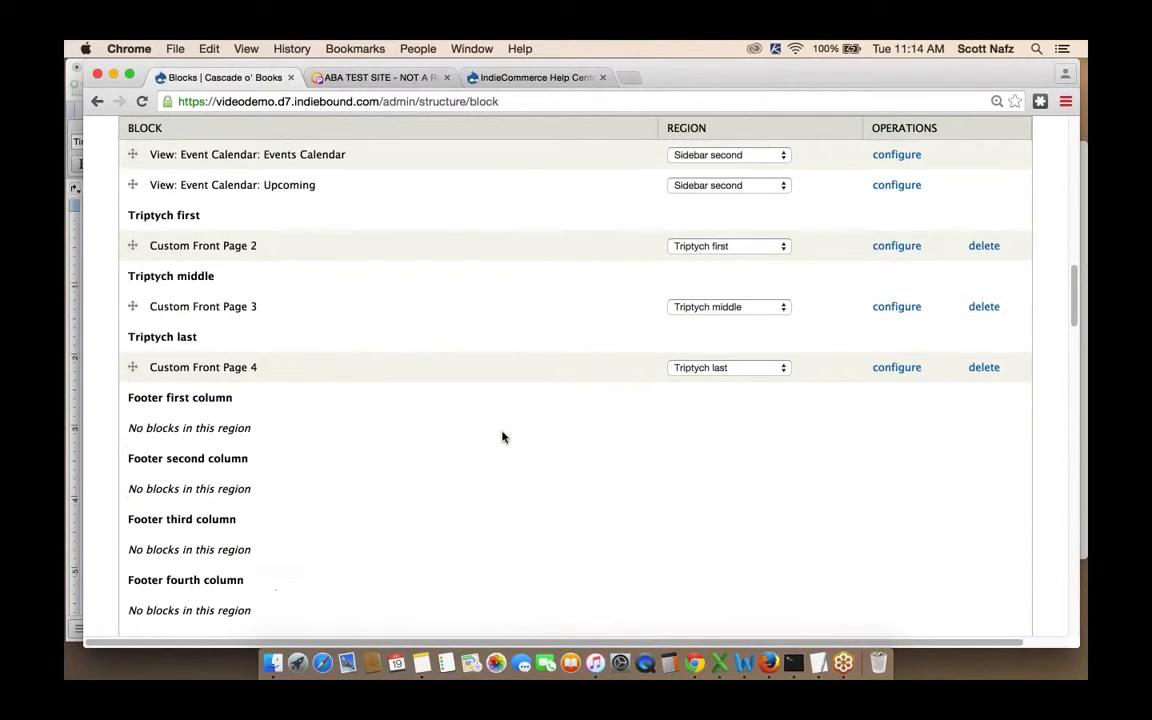
scroll(503, 436, up, 10)
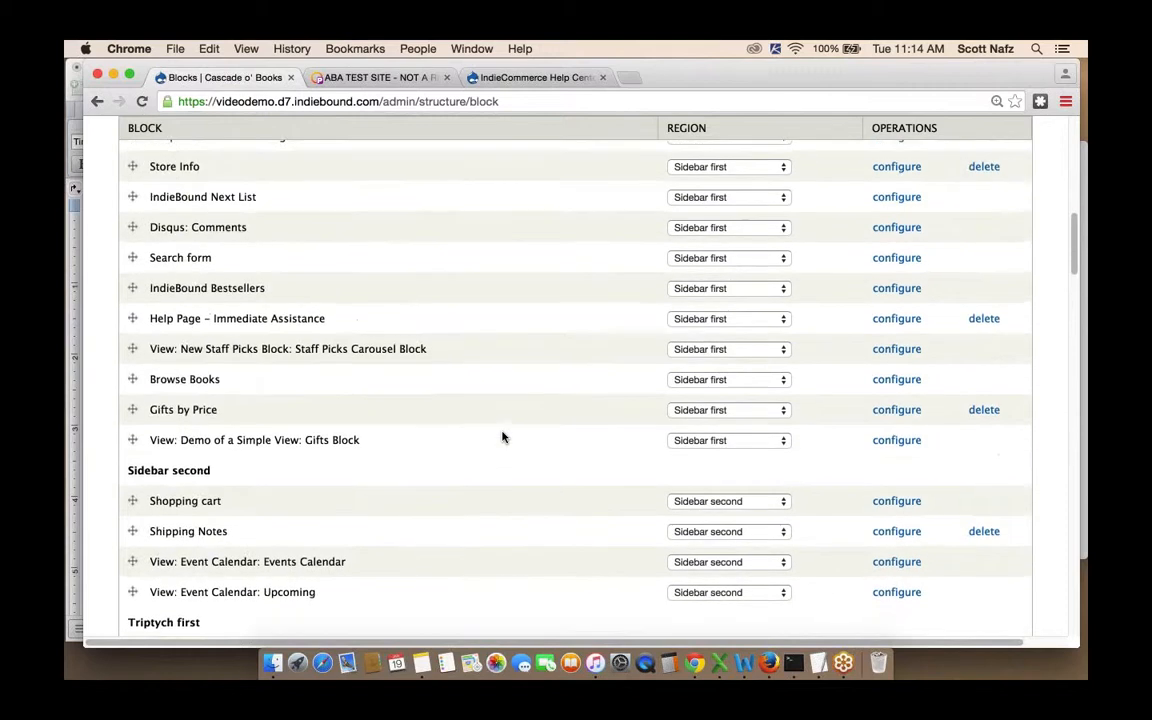
scroll(503, 436, up, 8)
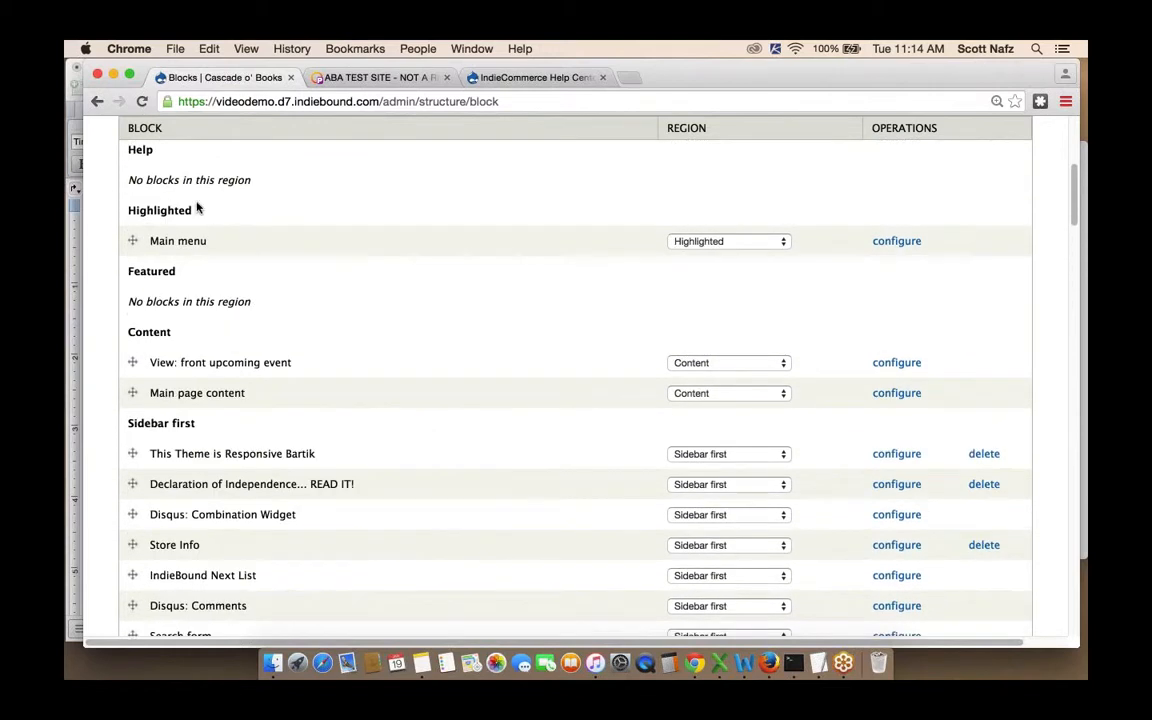
scroll(357, 280, down, 20)
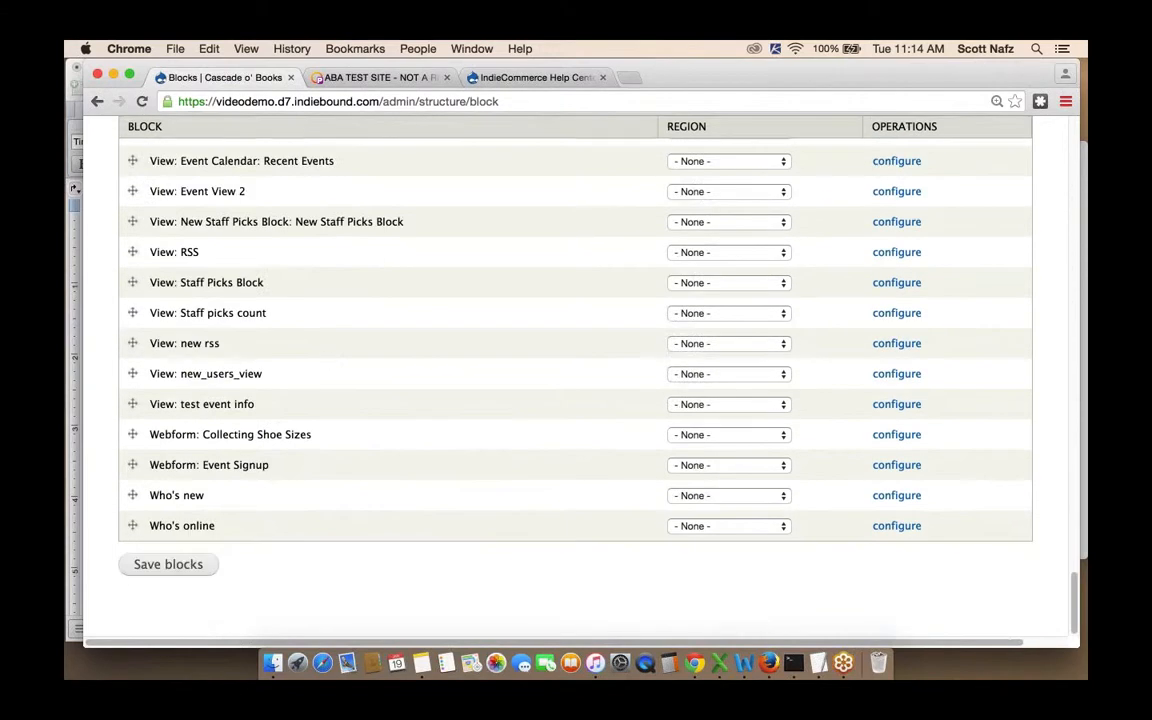
click(168, 566)
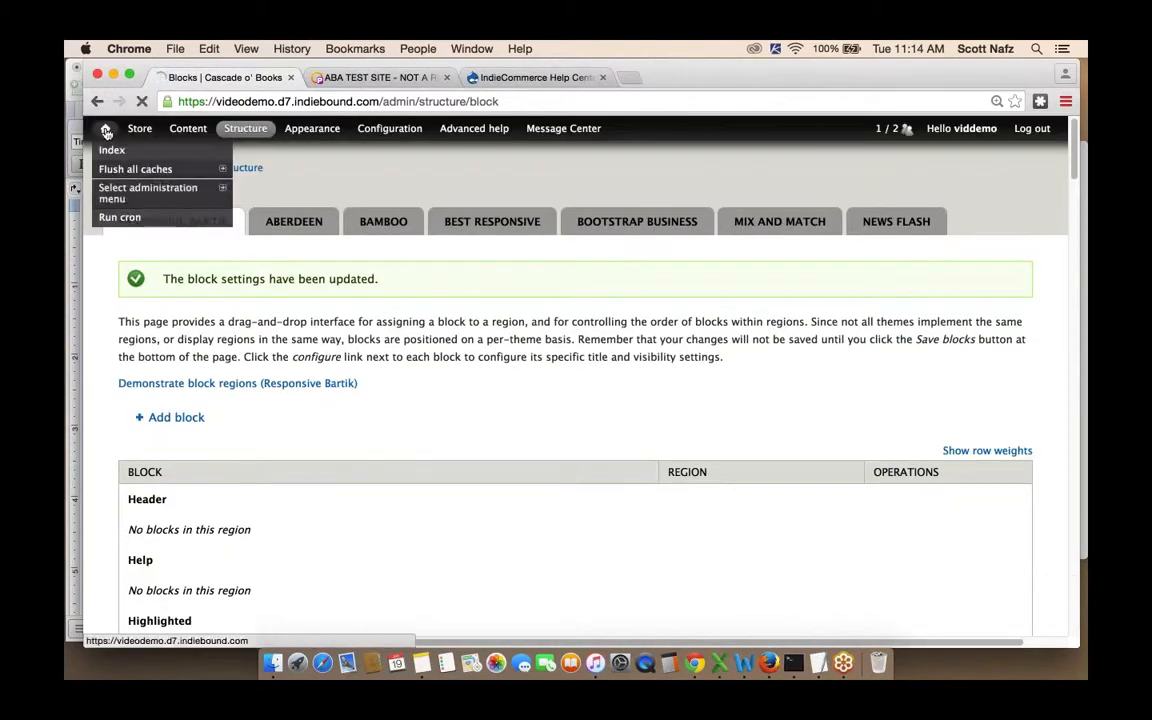
- Go to the home page and examine the Main menu block's nested links and the header's menu tabs
click(106, 131)
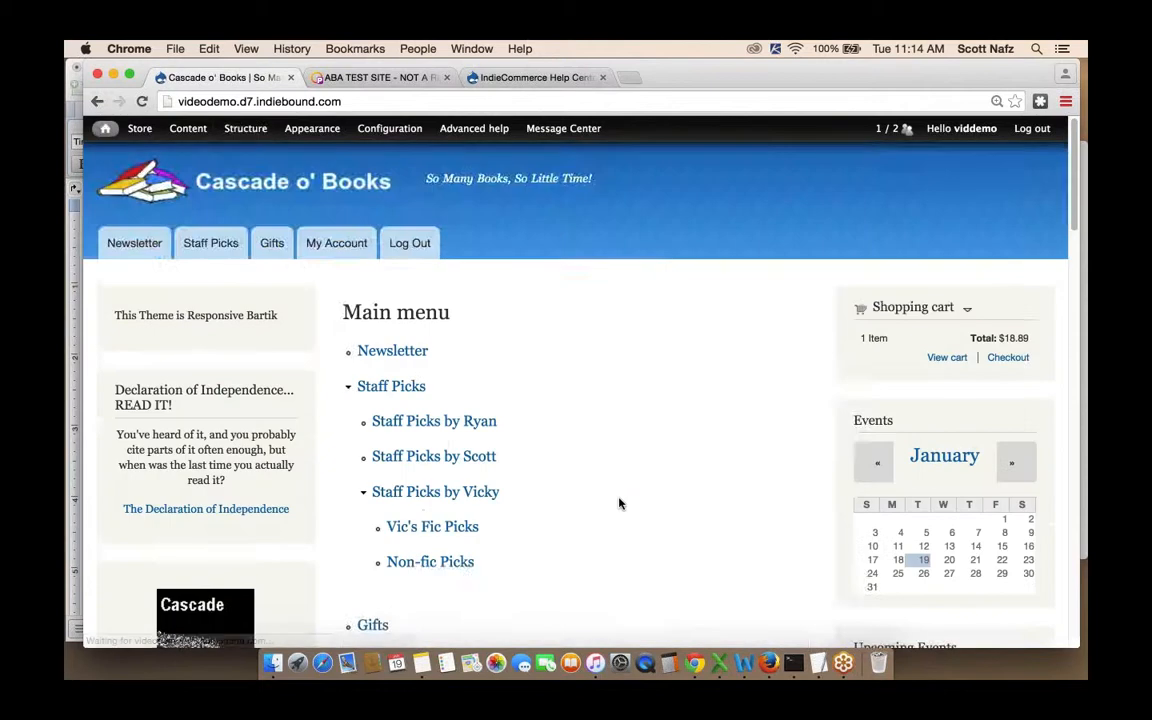
scroll(703, 354, down, 3)
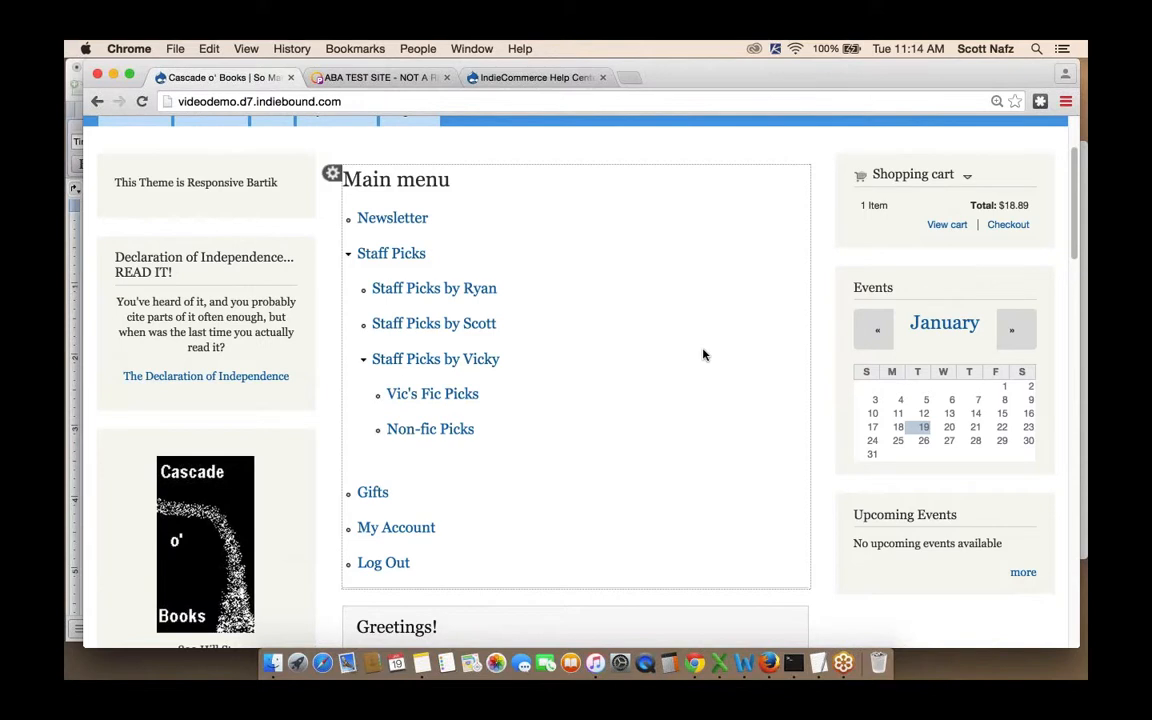
scroll(703, 354, up, 3)
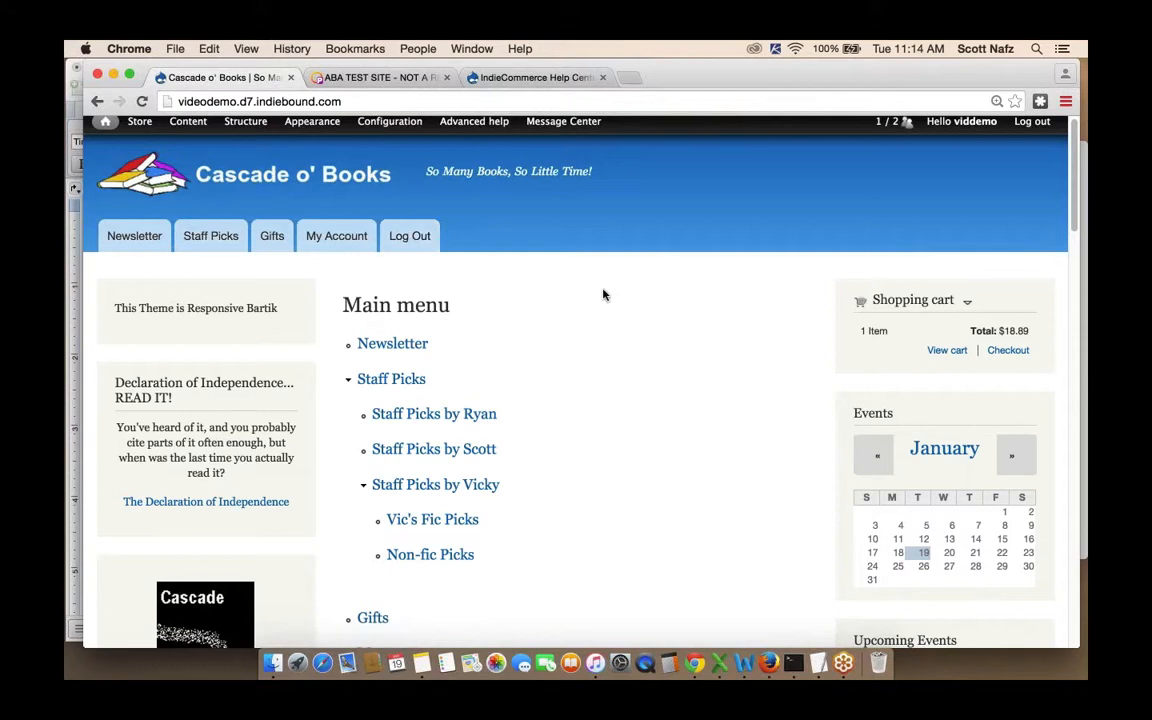
scroll(603, 294, down, 1)
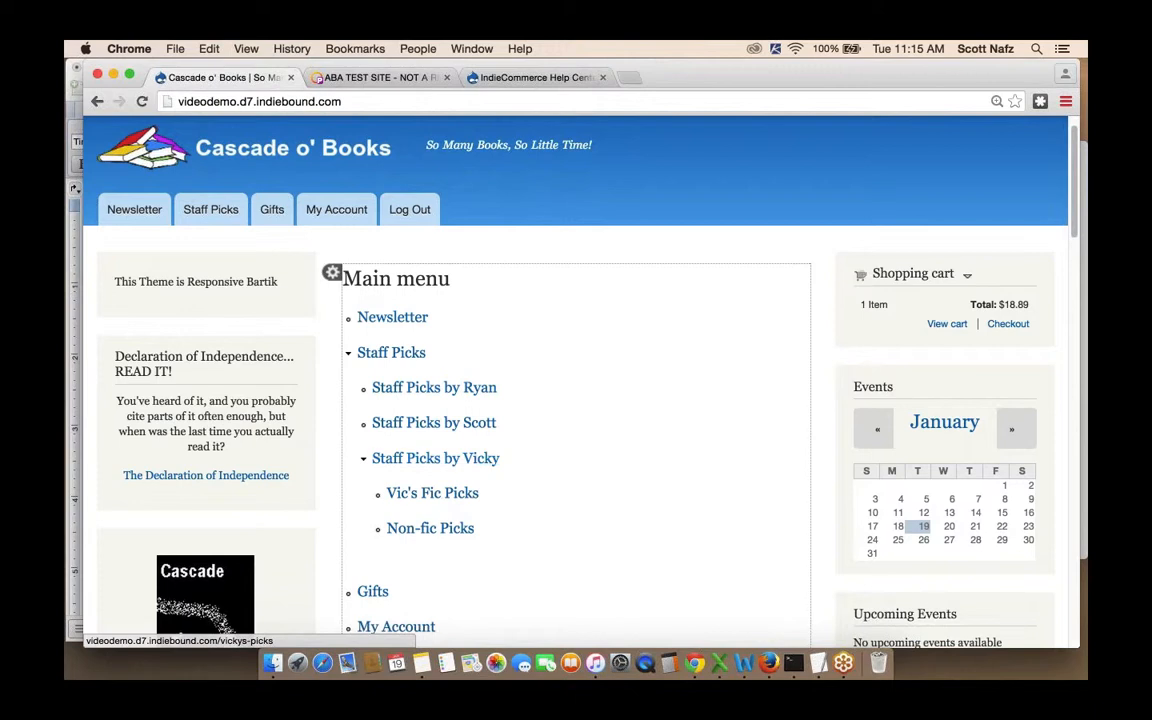
scroll(437, 494, down, 2)
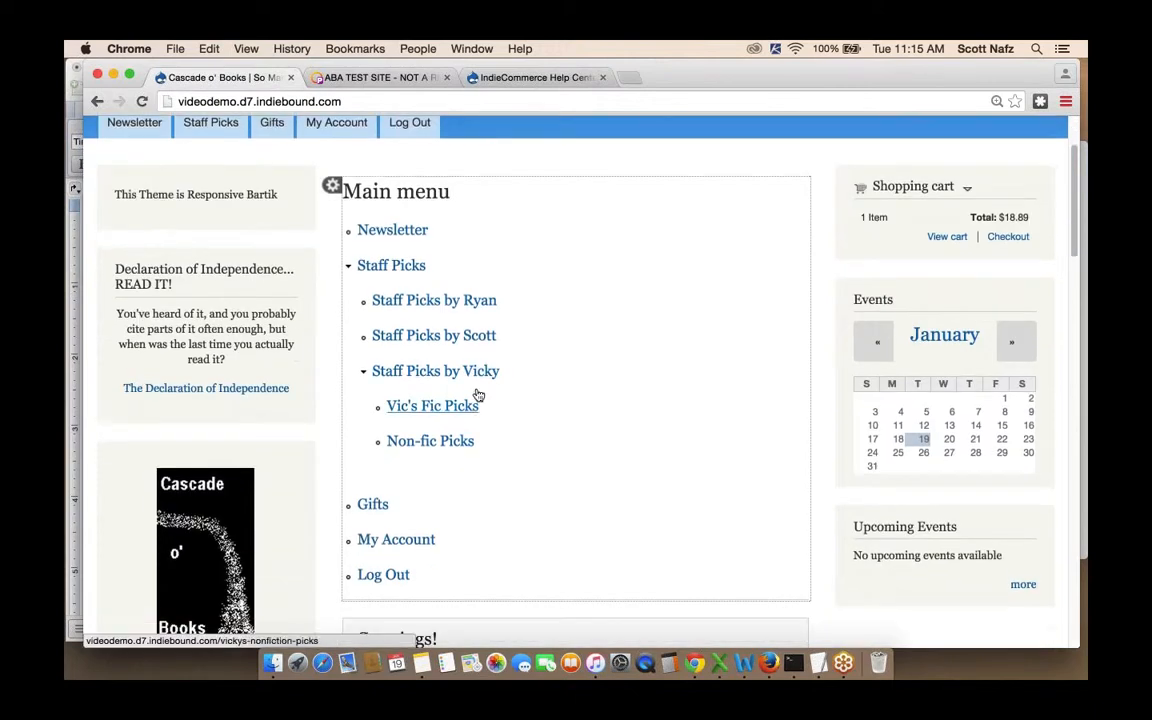
- Open the Main menu's link list and move Non-fic Picks above Vic's Fic Picks
scroll(478, 396, up, 2)
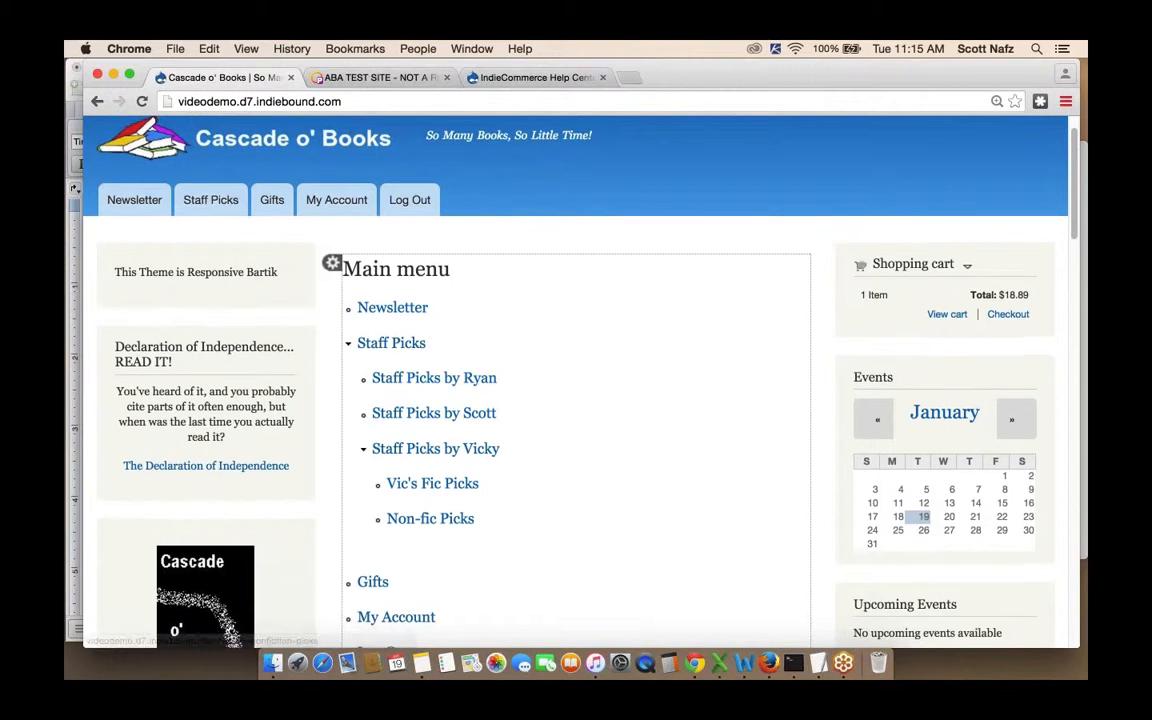
mouse_move(247, 130)
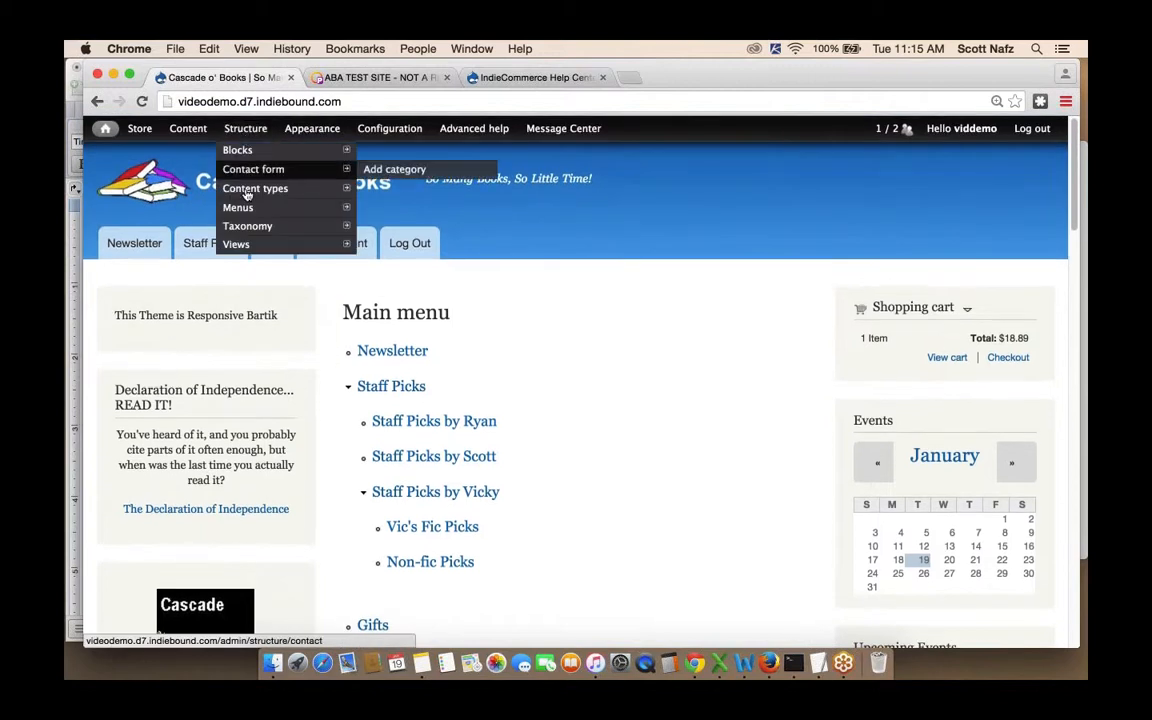
mouse_move(246, 210)
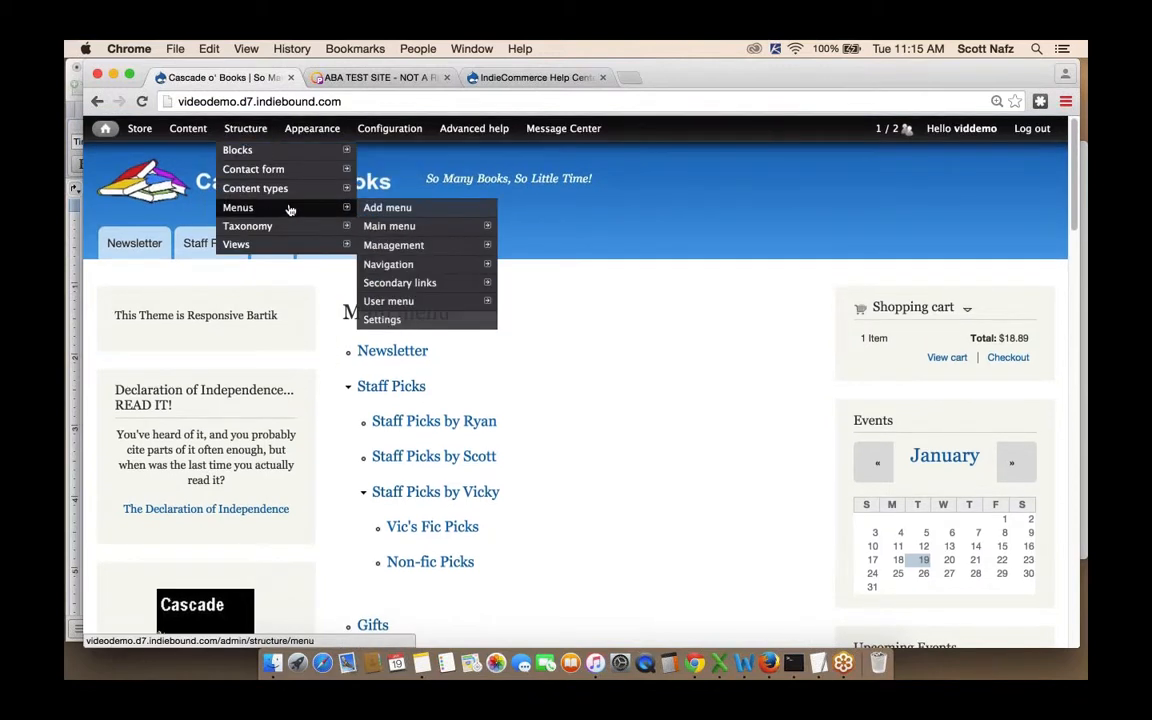
click(401, 228)
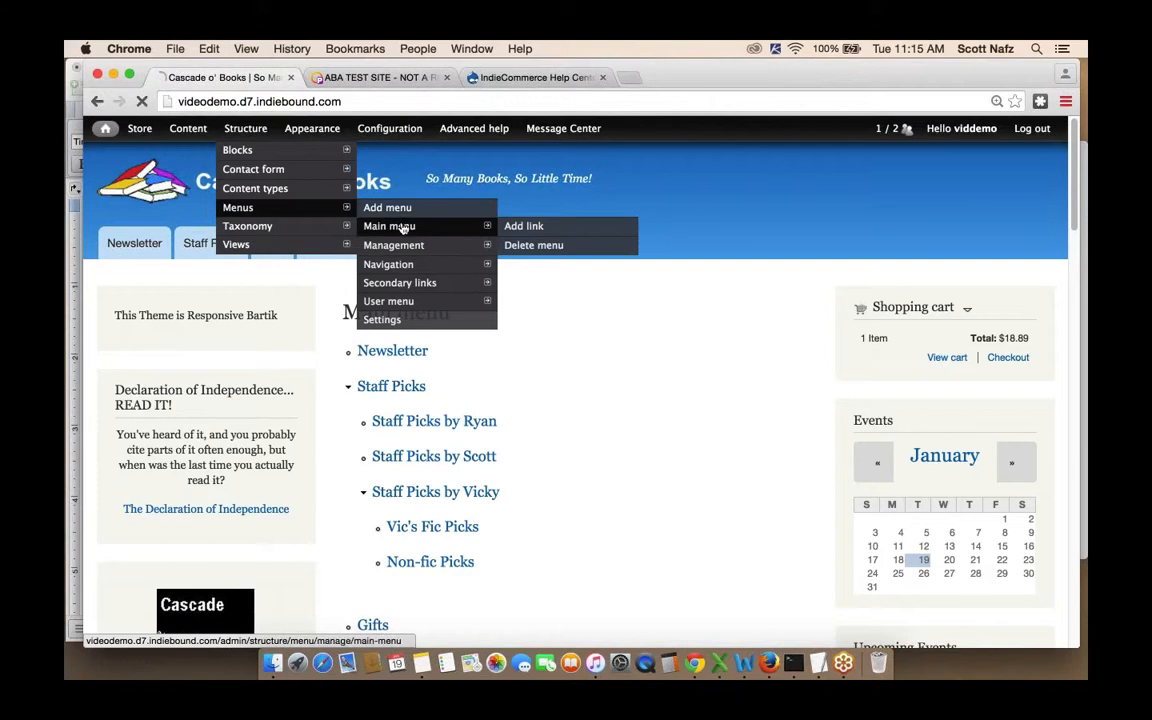
scroll(745, 283, down, 4)
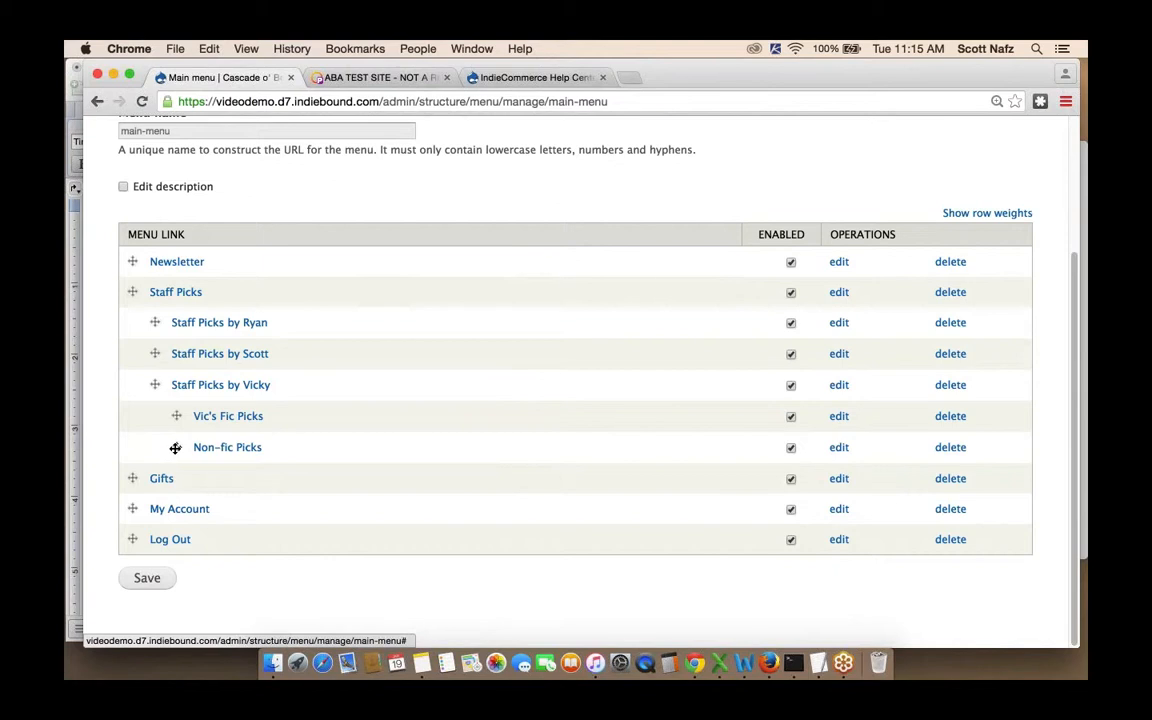
drag(175, 446, 174, 417)
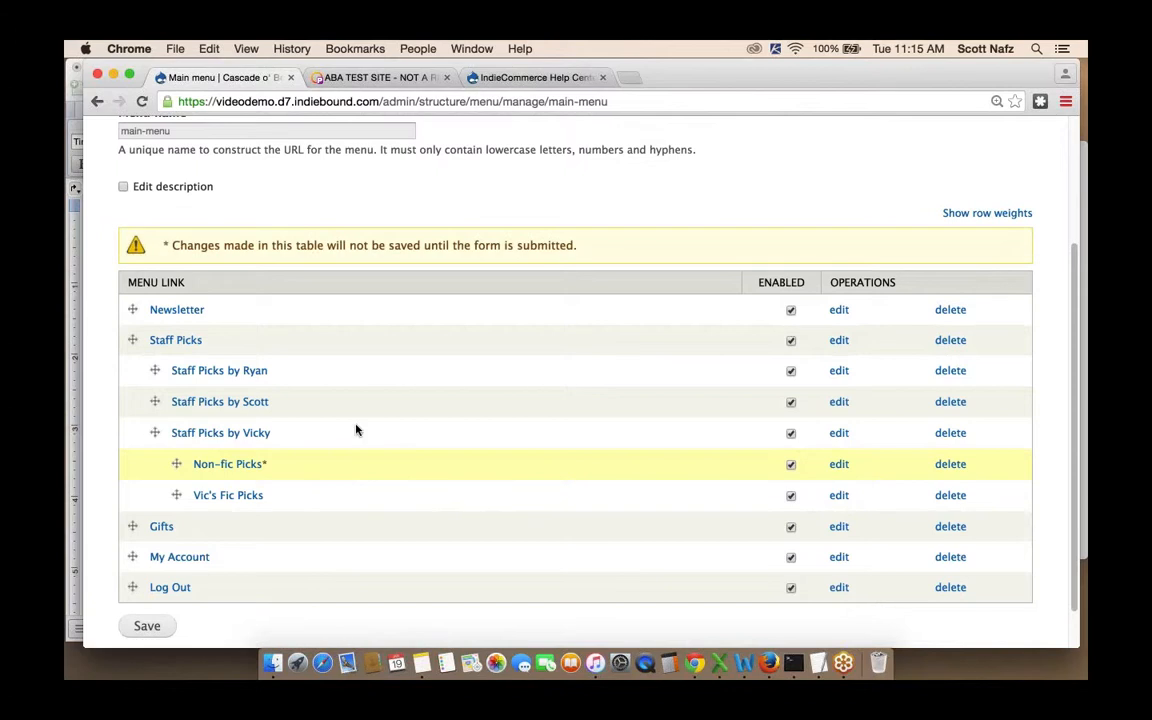
- Try shifting Non-fic Picks to another nesting level, keep it directly above Vic's Fic Picks, and save the Main menu
scroll(356, 430, down, 1)
scroll(357, 429, up, 1)
scroll(360, 420, down, 2)
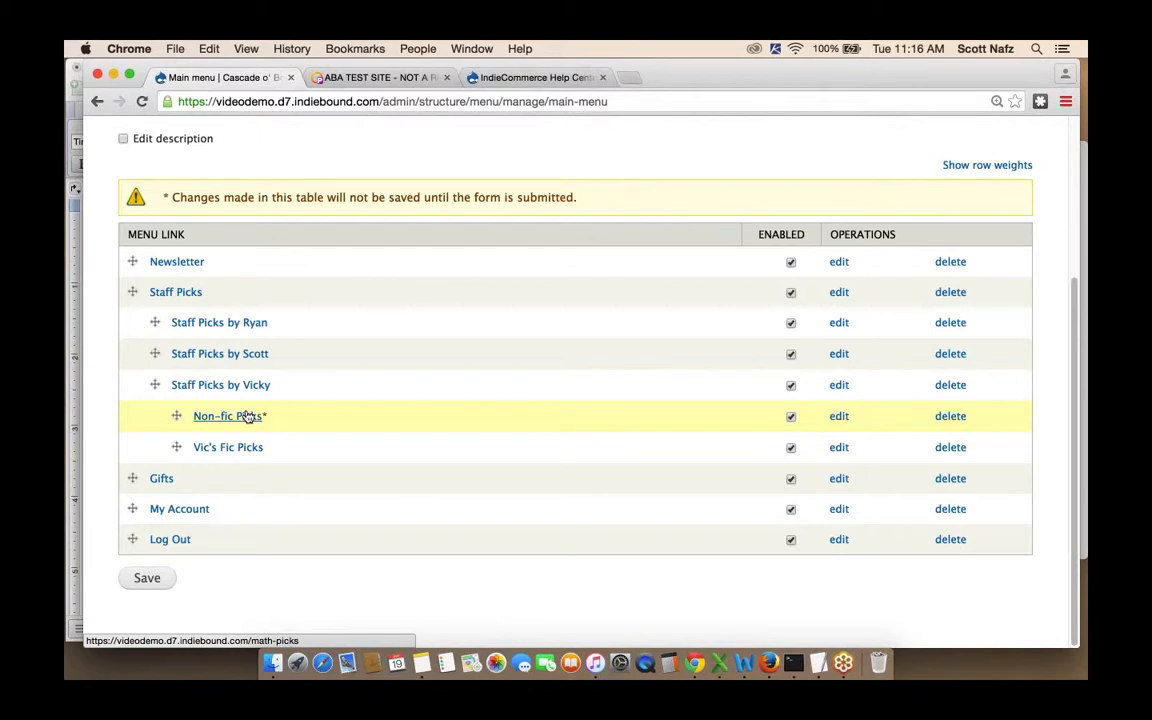
click(175, 415)
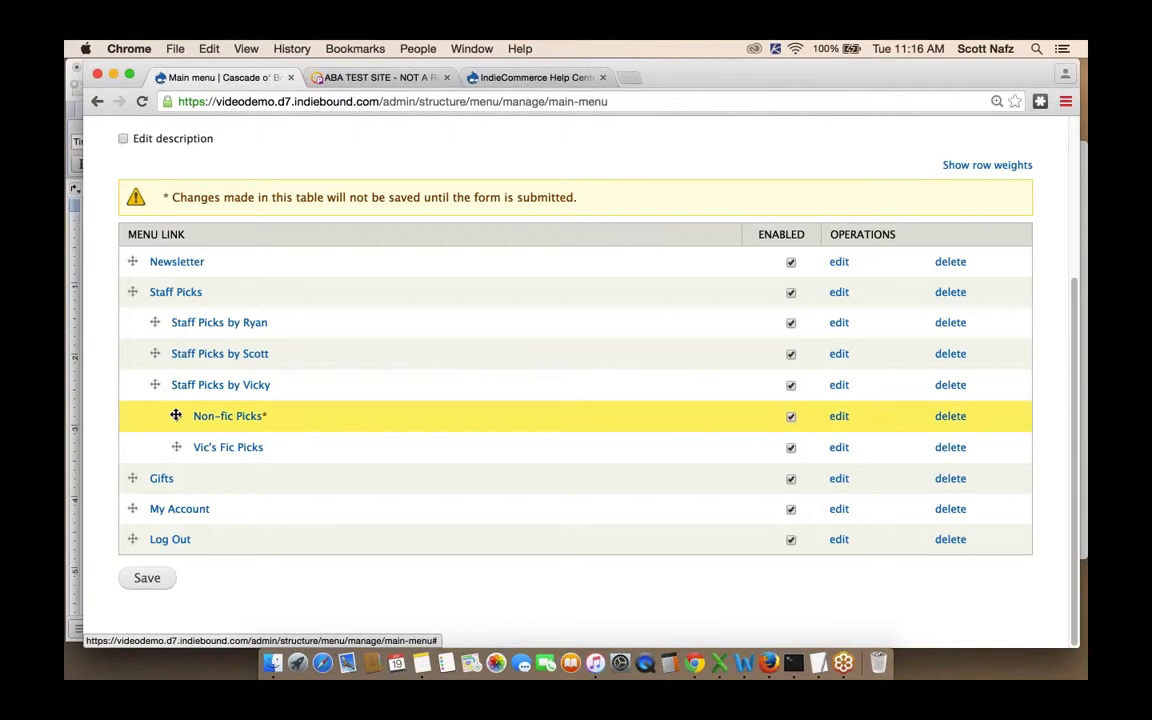
drag(175, 415, 136, 415)
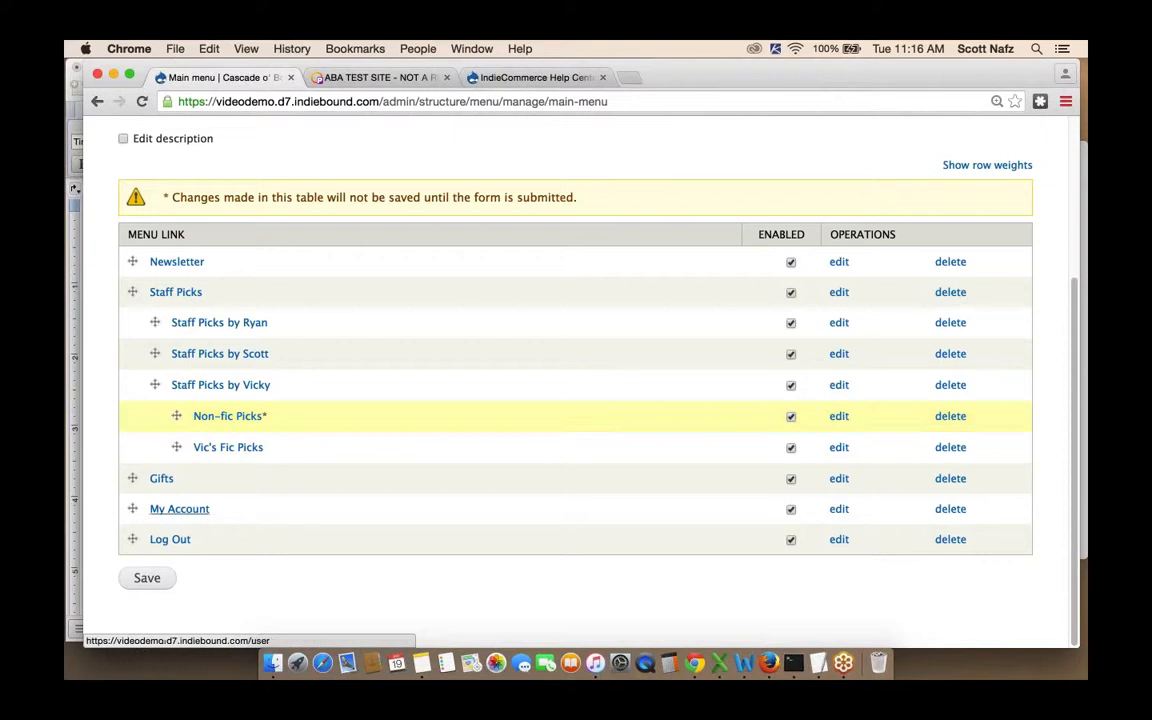
click(147, 578)
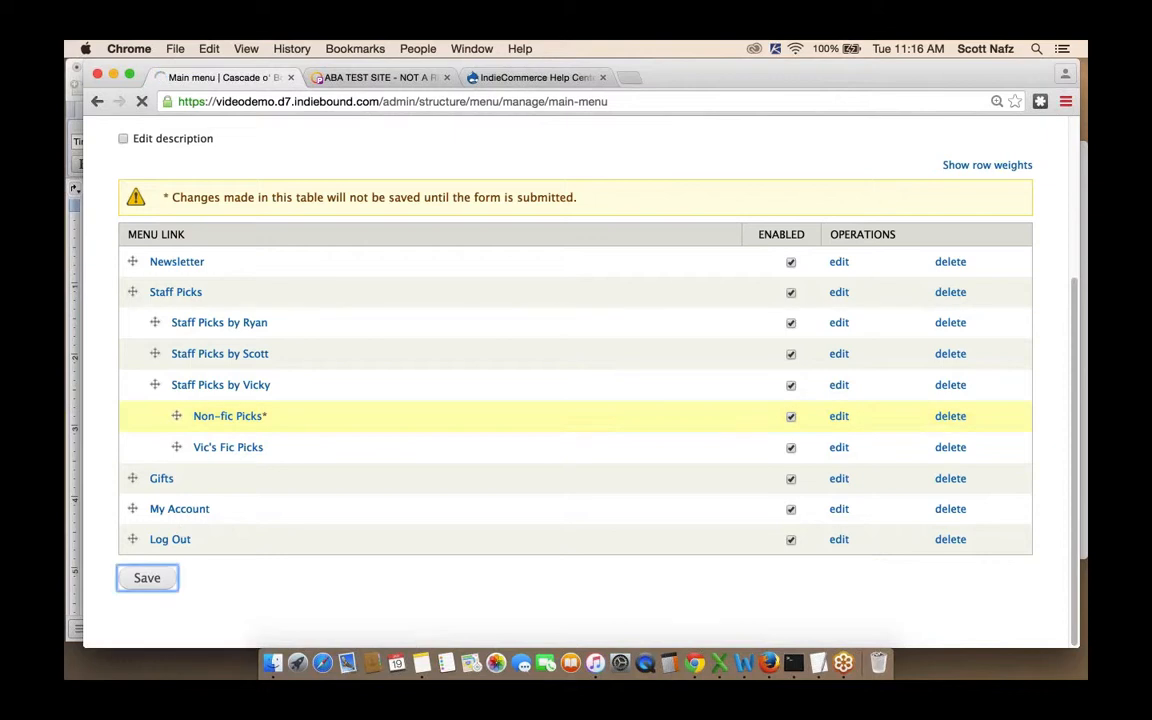
- Try nesting the third Staff Picks sublink and its children under the second sublink, and return it to its original level
scroll(386, 457, down, 5)
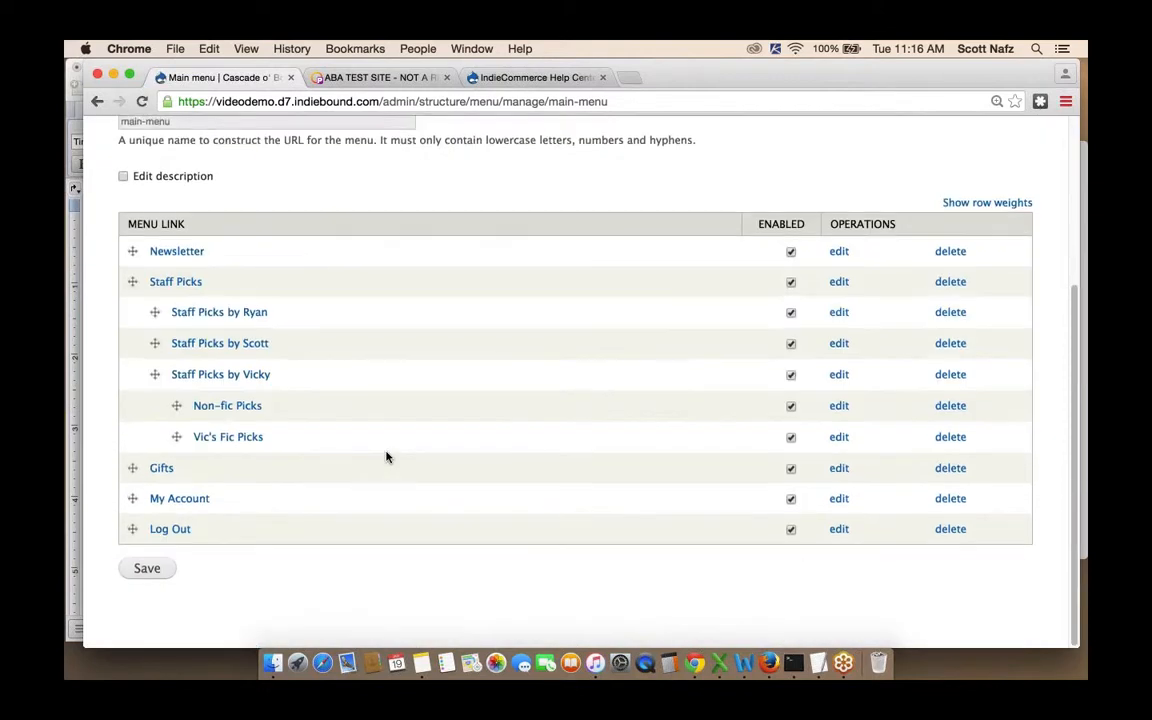
drag(176, 415, 193, 384)
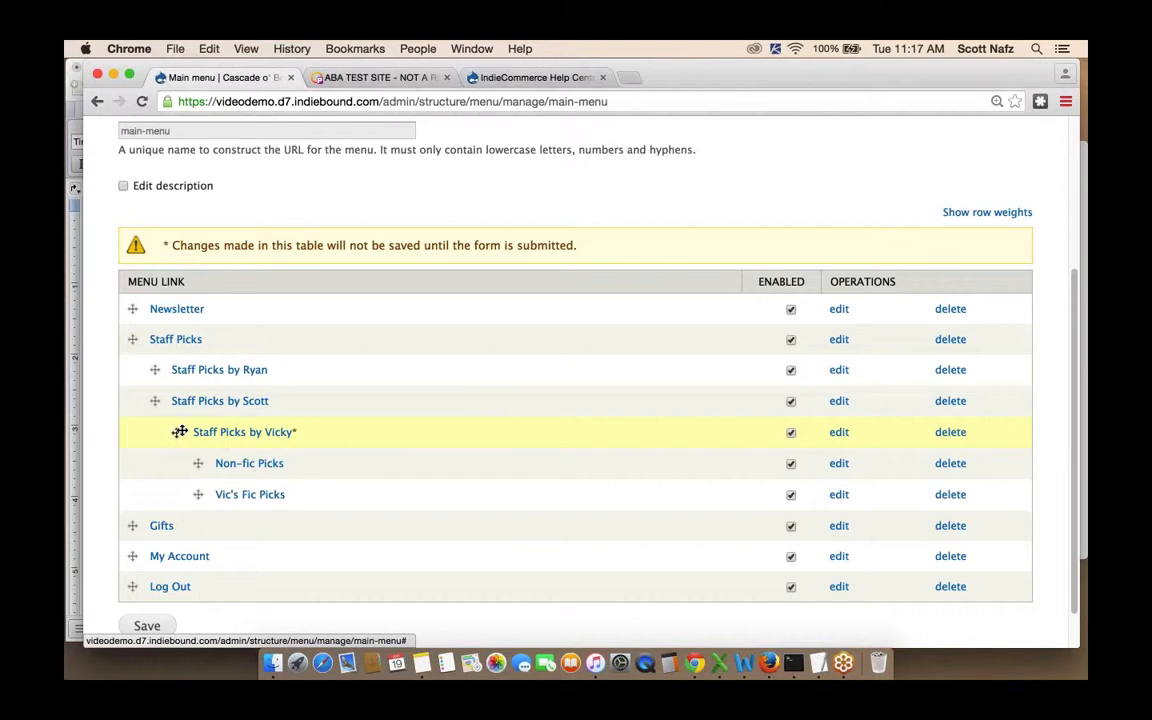
drag(177, 431, 155, 432)
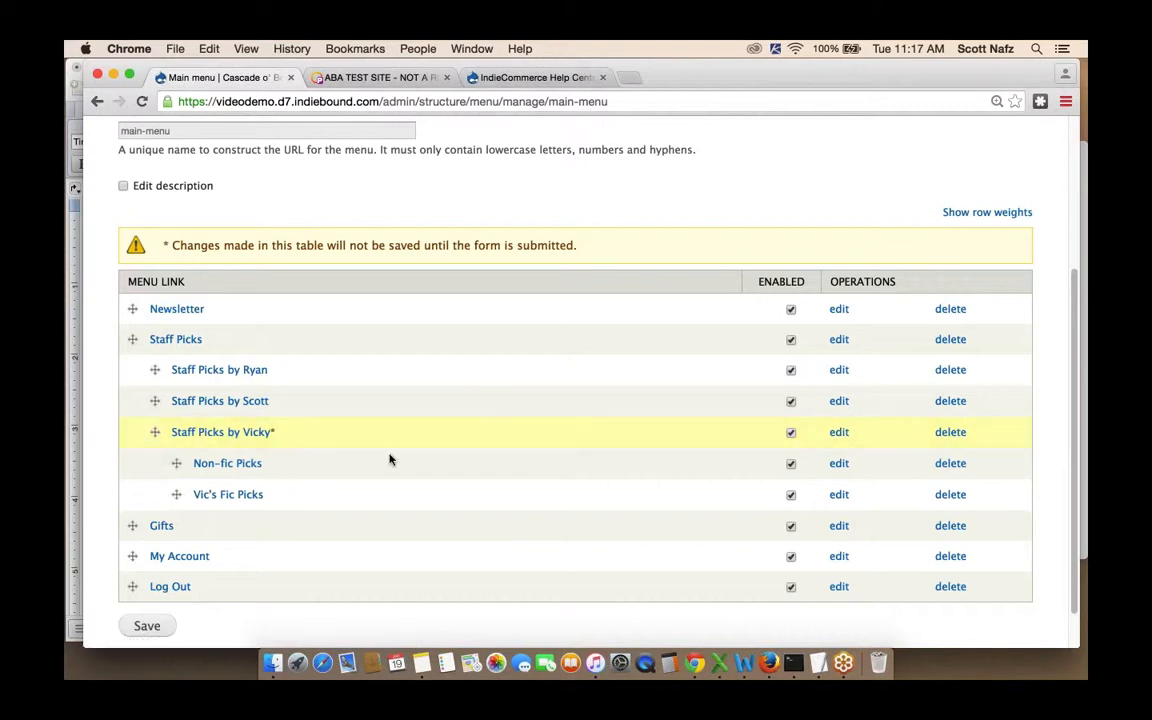
- Open the top-level Staff Picks menu link, review its Show as expanded, parent link and weight settings, and save it
scroll(390, 459, down, 2)
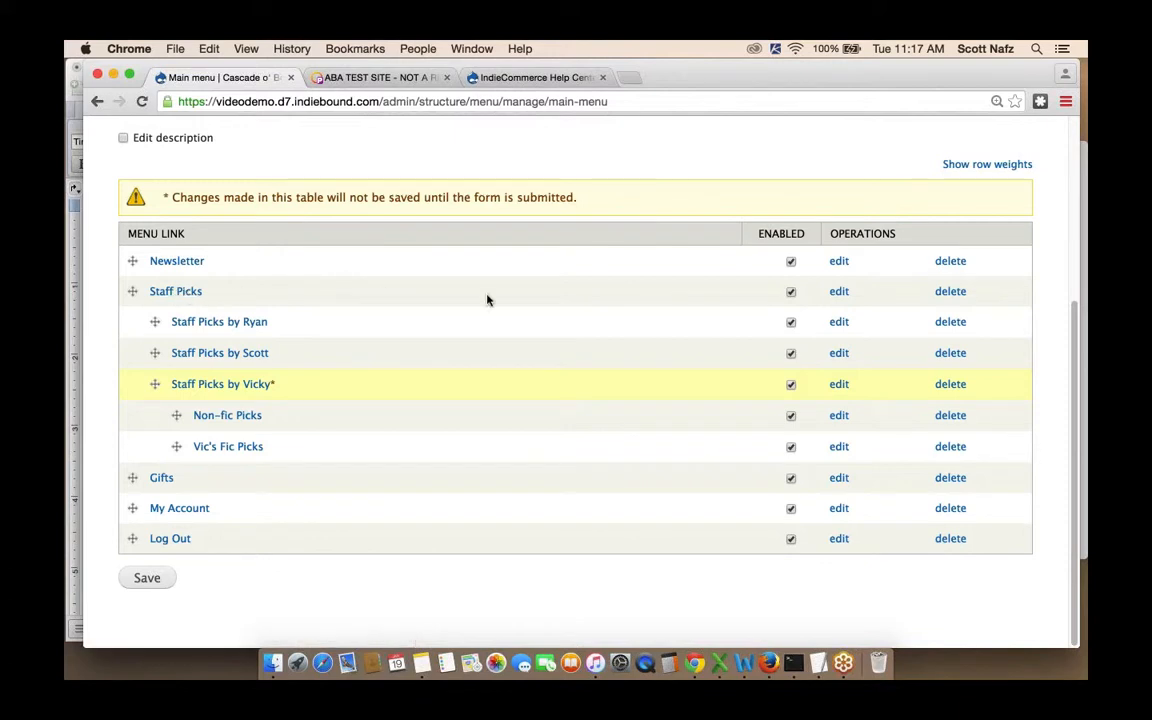
click(839, 292)
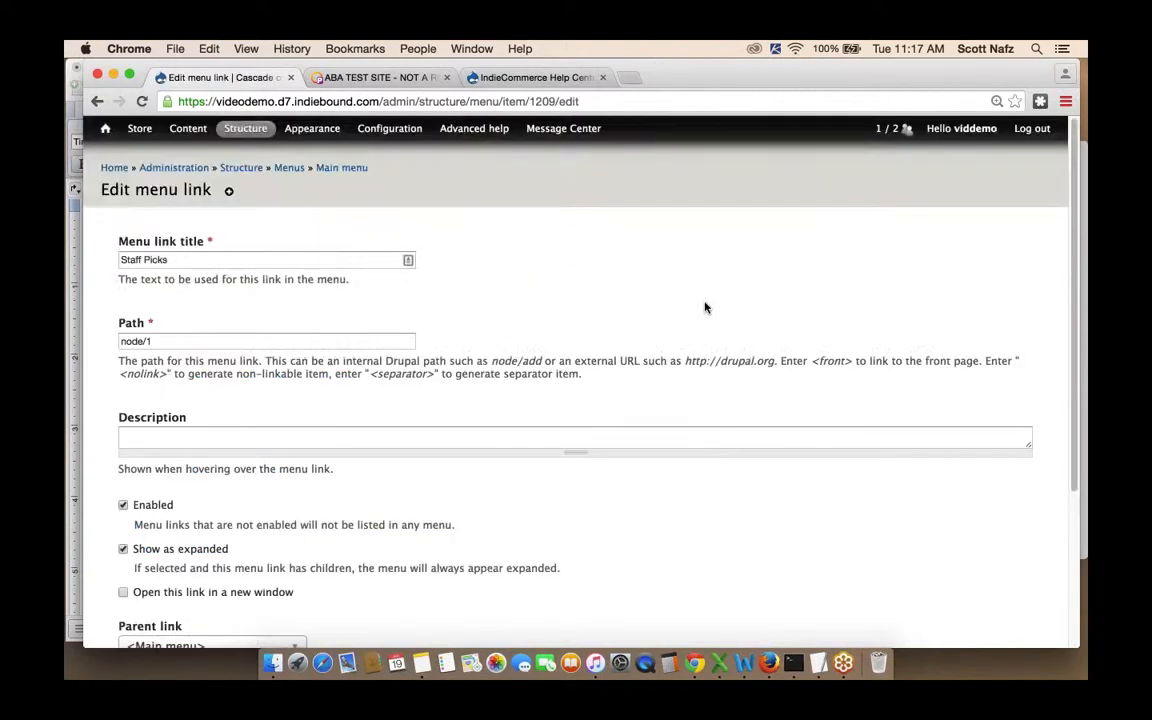
scroll(705, 308, down, 4)
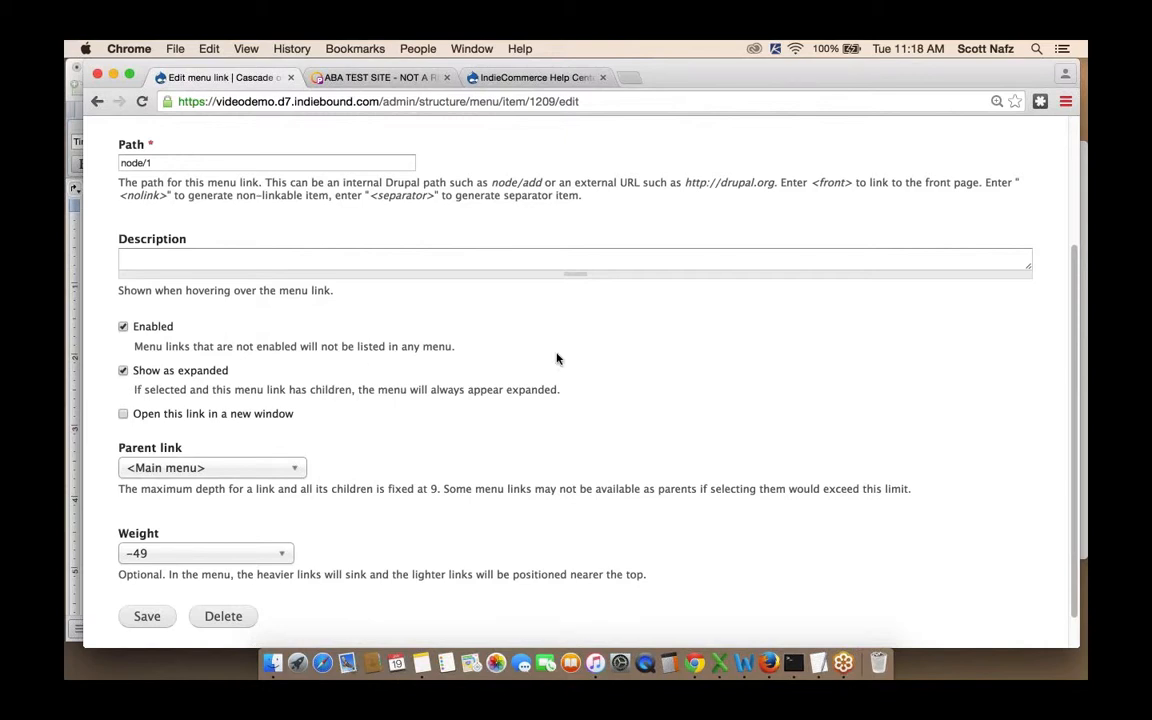
click(130, 618)
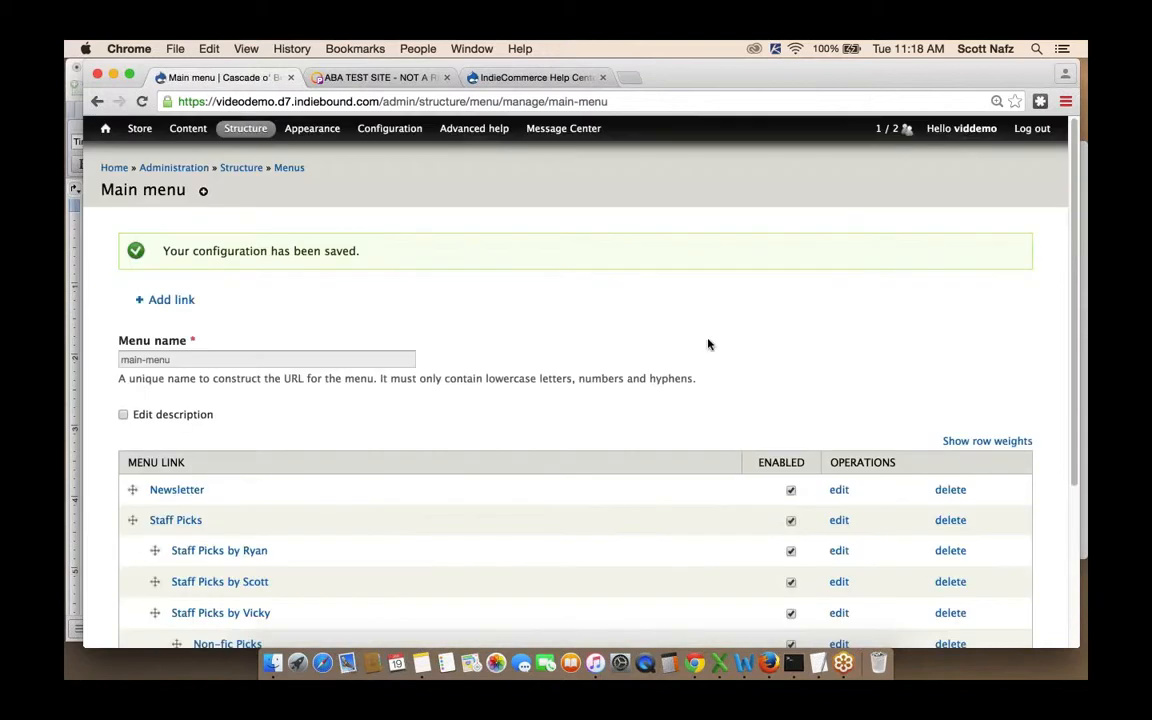
- Disable the Vic's Fic Picks link in the Main menu and save the menu
scroll(714, 325, down, 4)
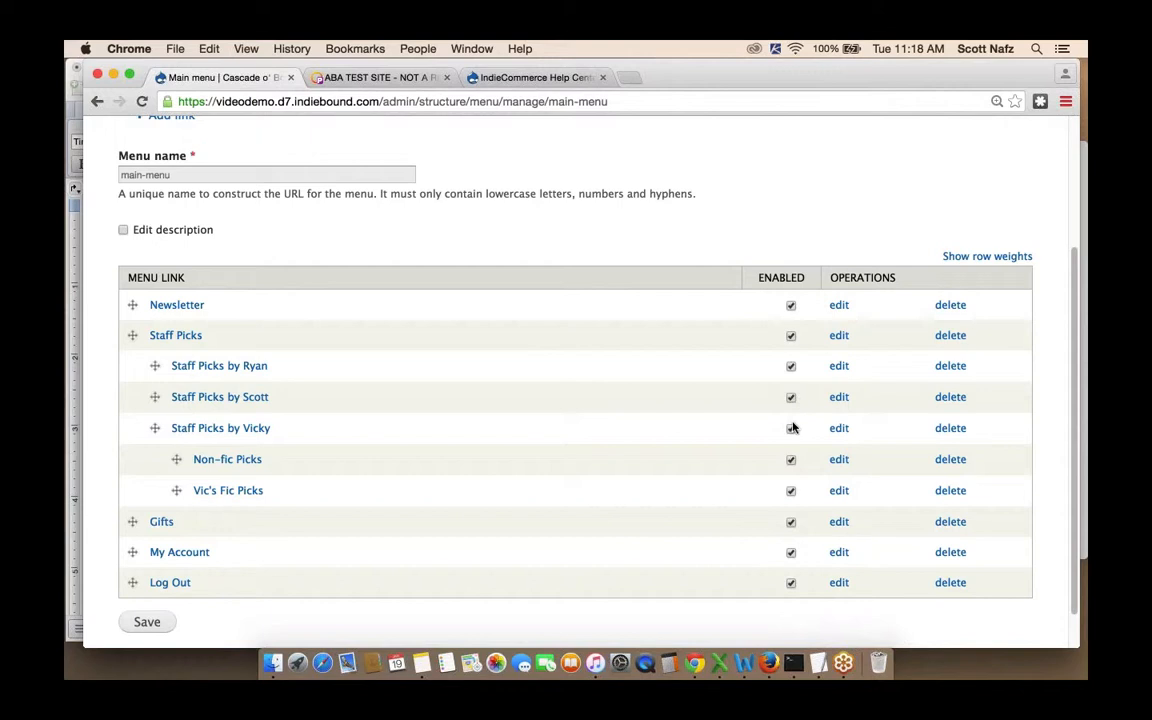
click(790, 491)
click(141, 623)
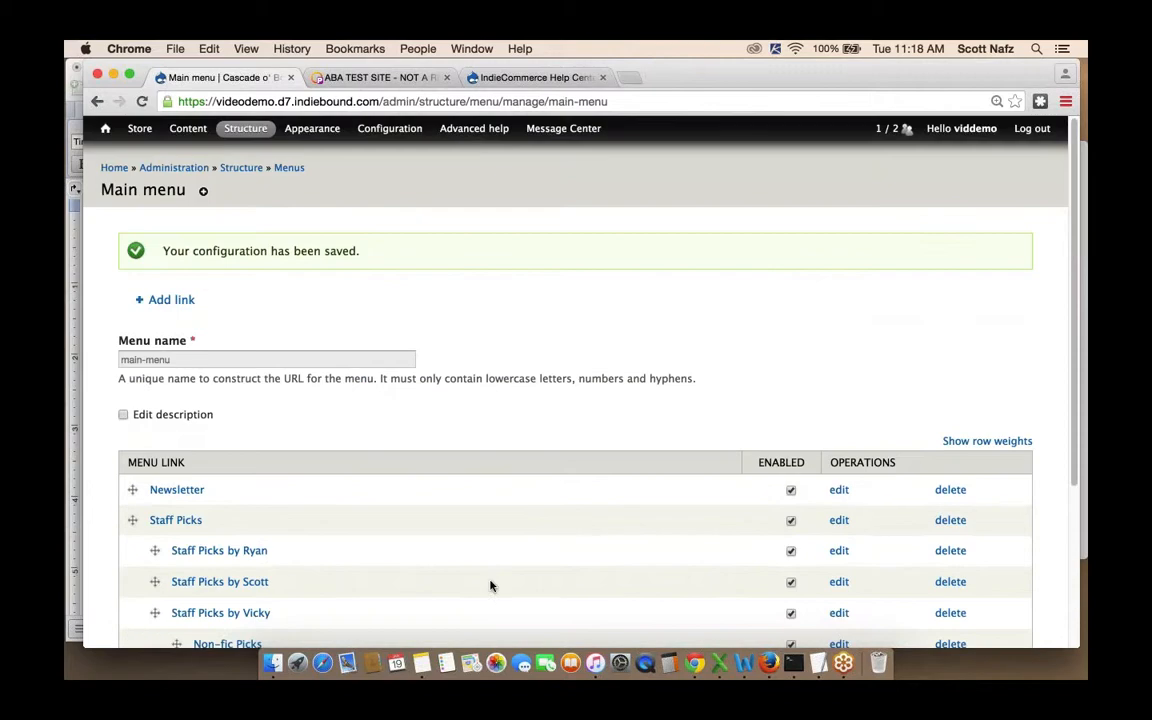
- Re-enable the Vic's Fic Picks link and save the Main menu
scroll(630, 490, down, 5)
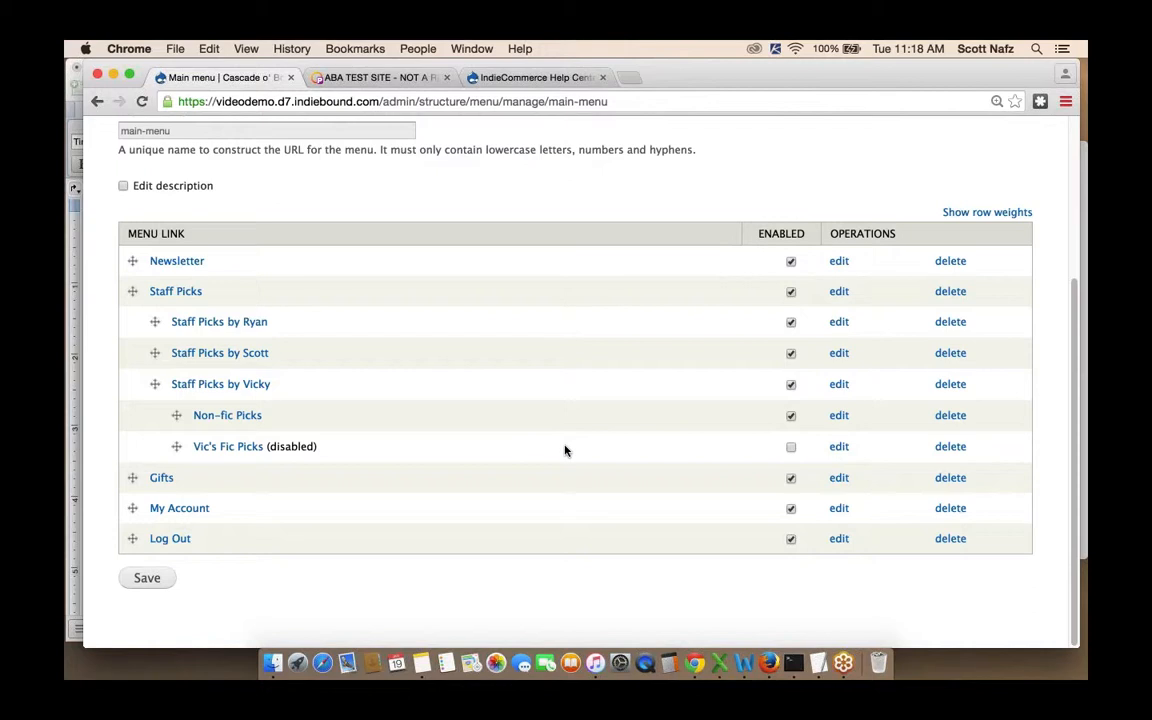
click(791, 447)
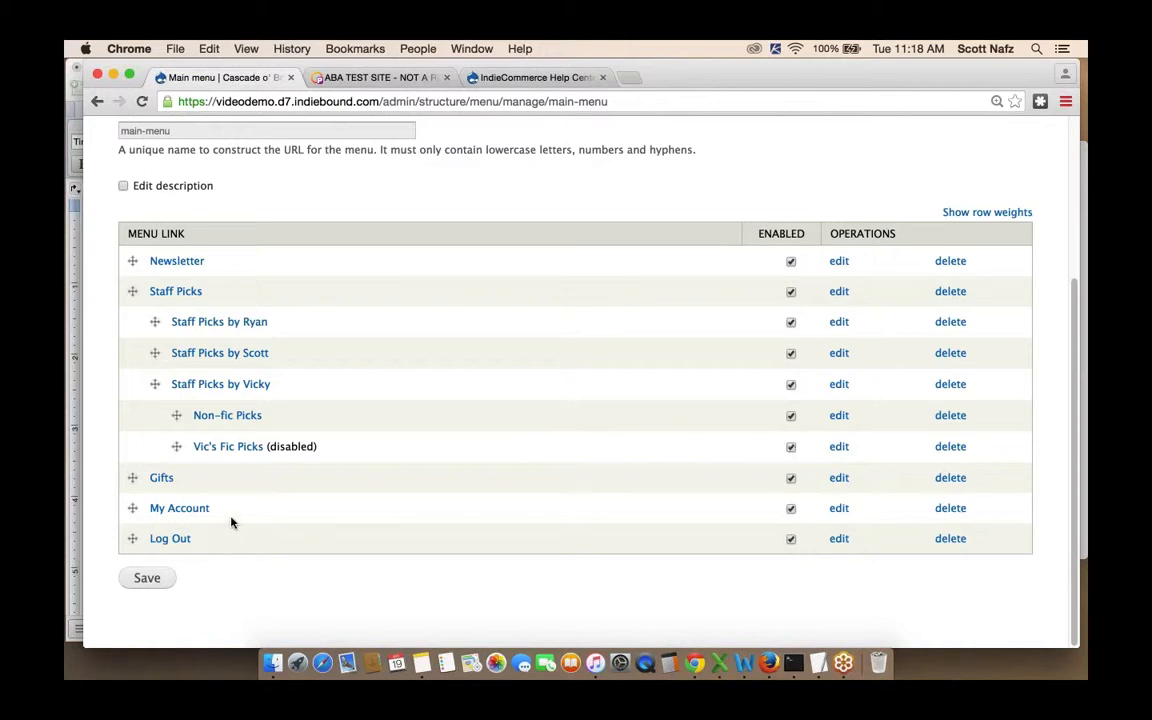
click(150, 579)
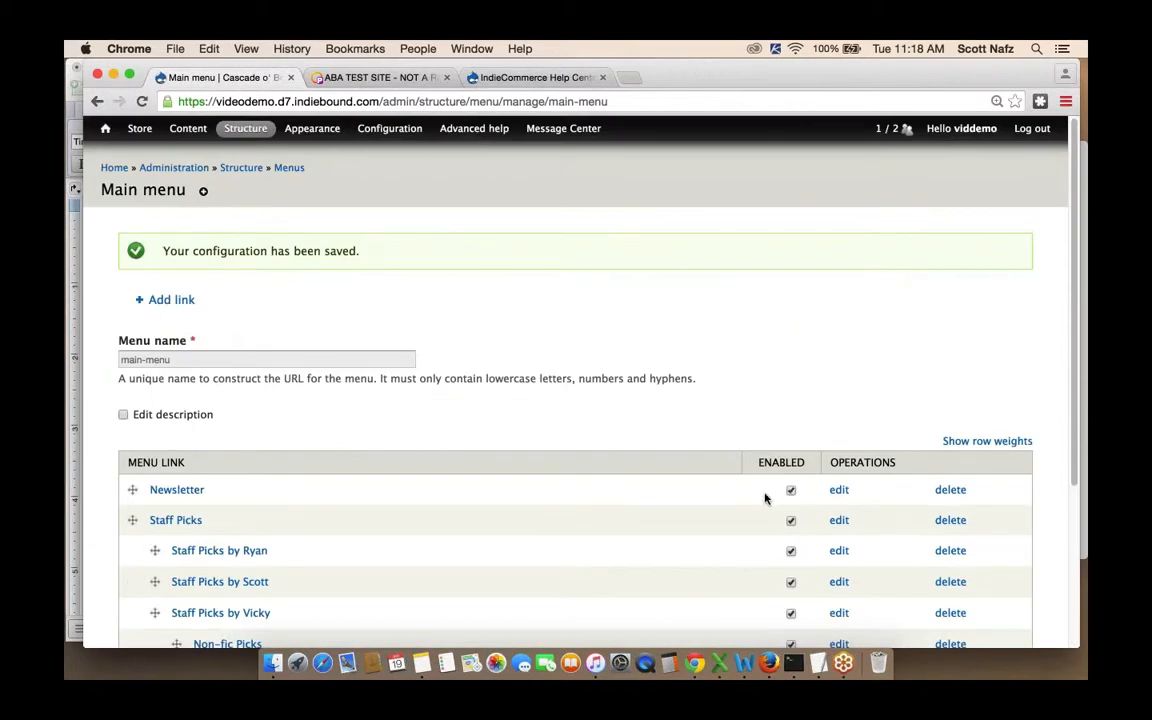
- Look at the Staff Picks menu link's settings again and return to the site's home page
scroll(765, 497, down, 3)
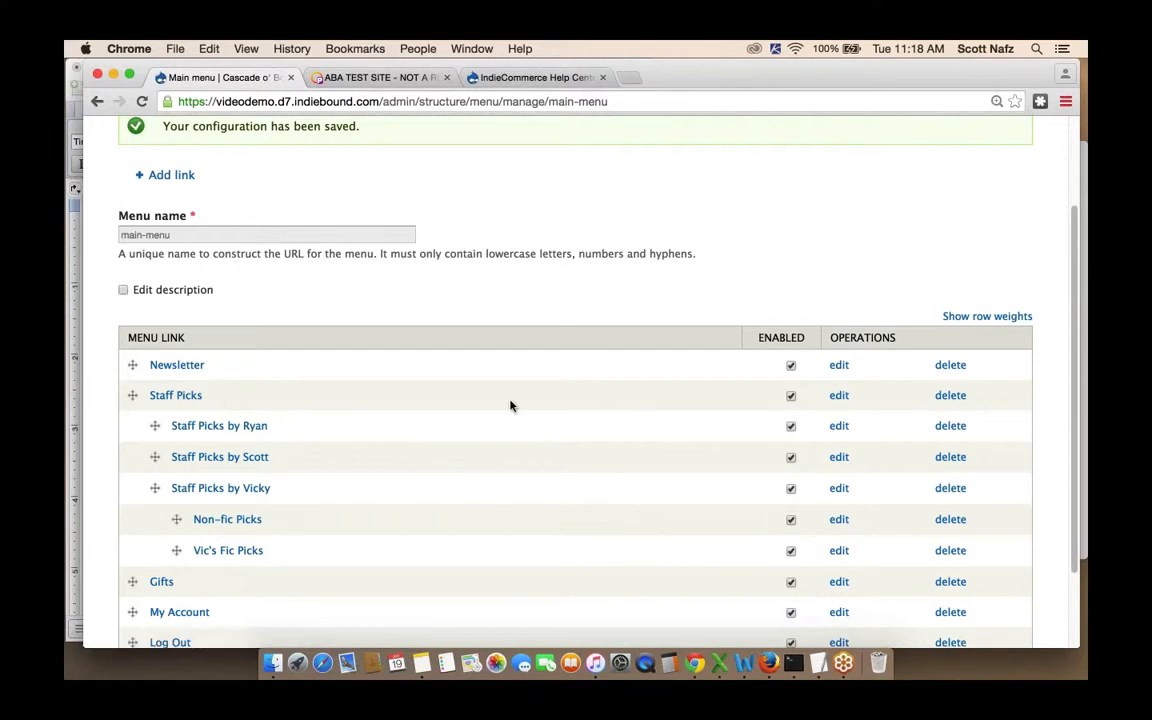
click(837, 396)
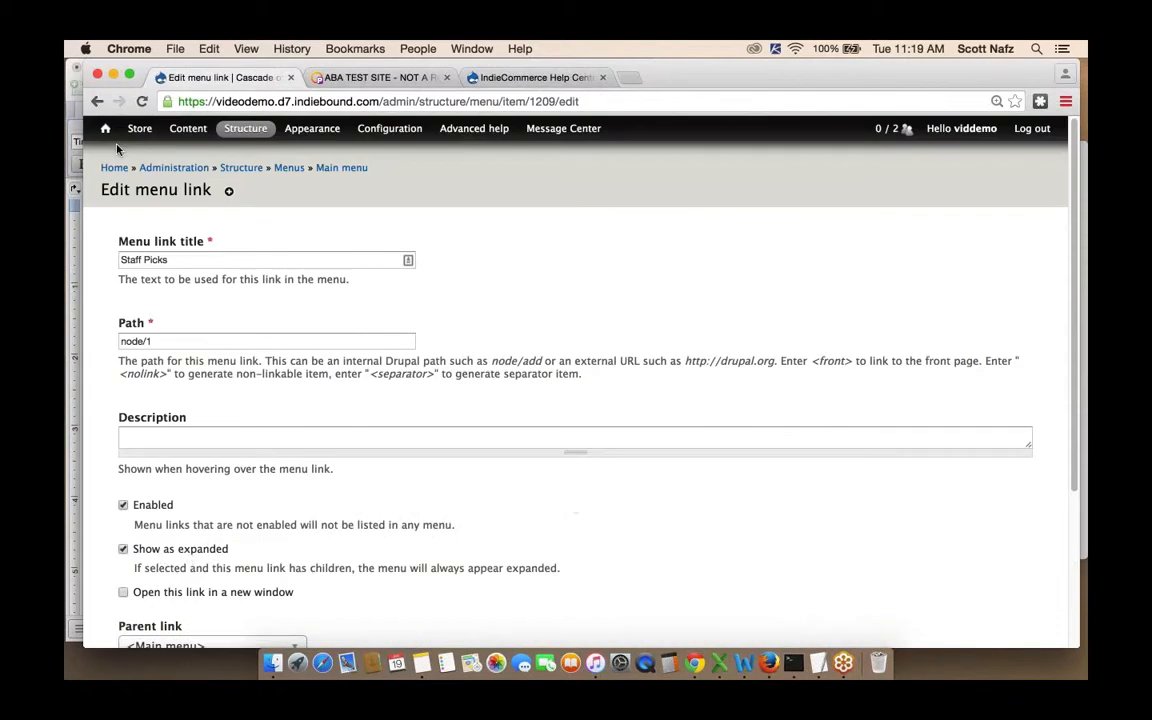
mouse_move(105, 131)
click(135, 169)
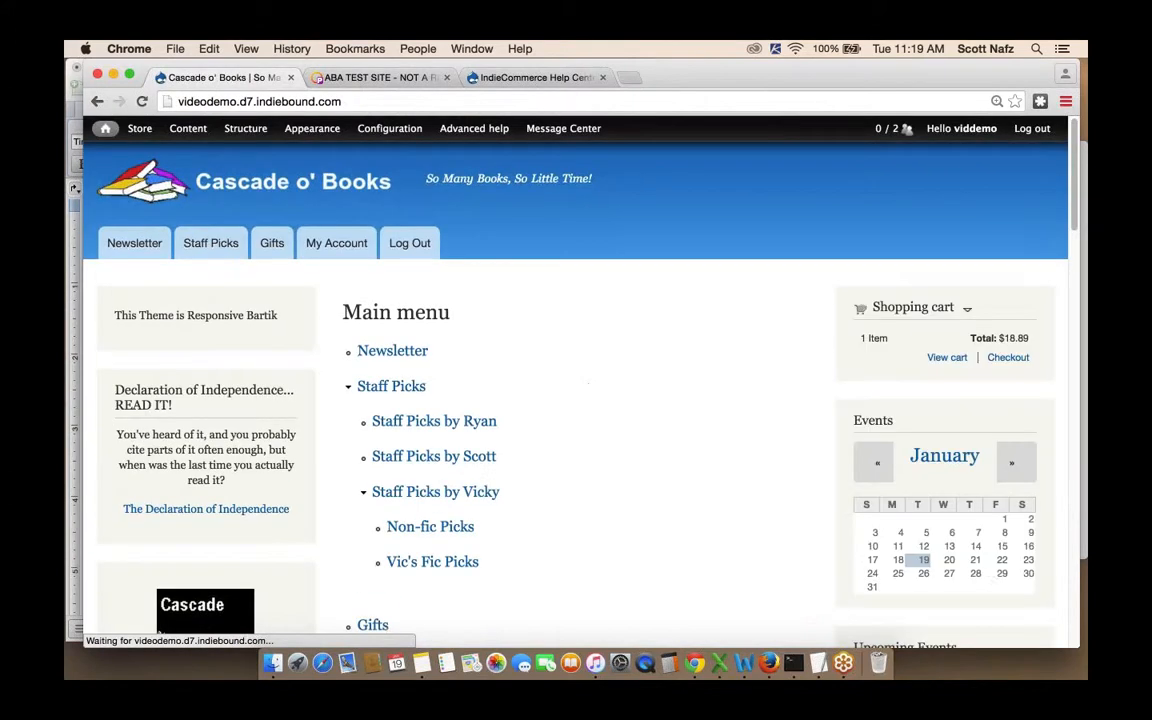
- Configure the Main menu block on the home page with its Responsive Bartik region set to None and save the block
click(333, 314)
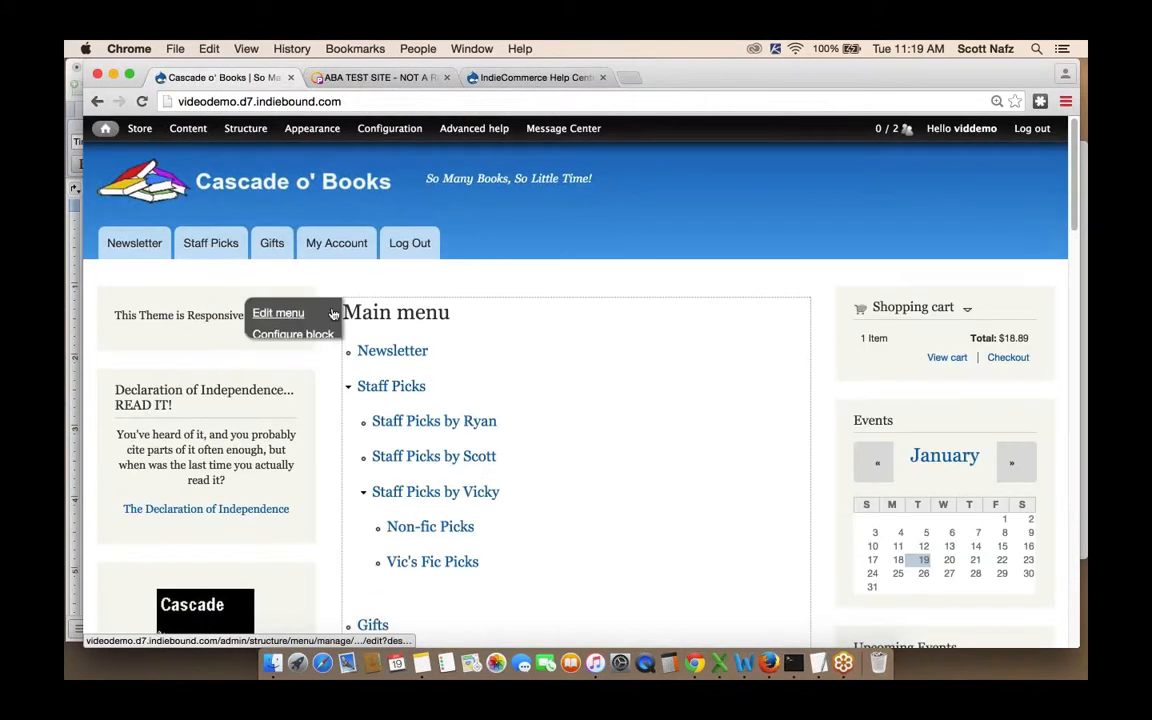
click(280, 334)
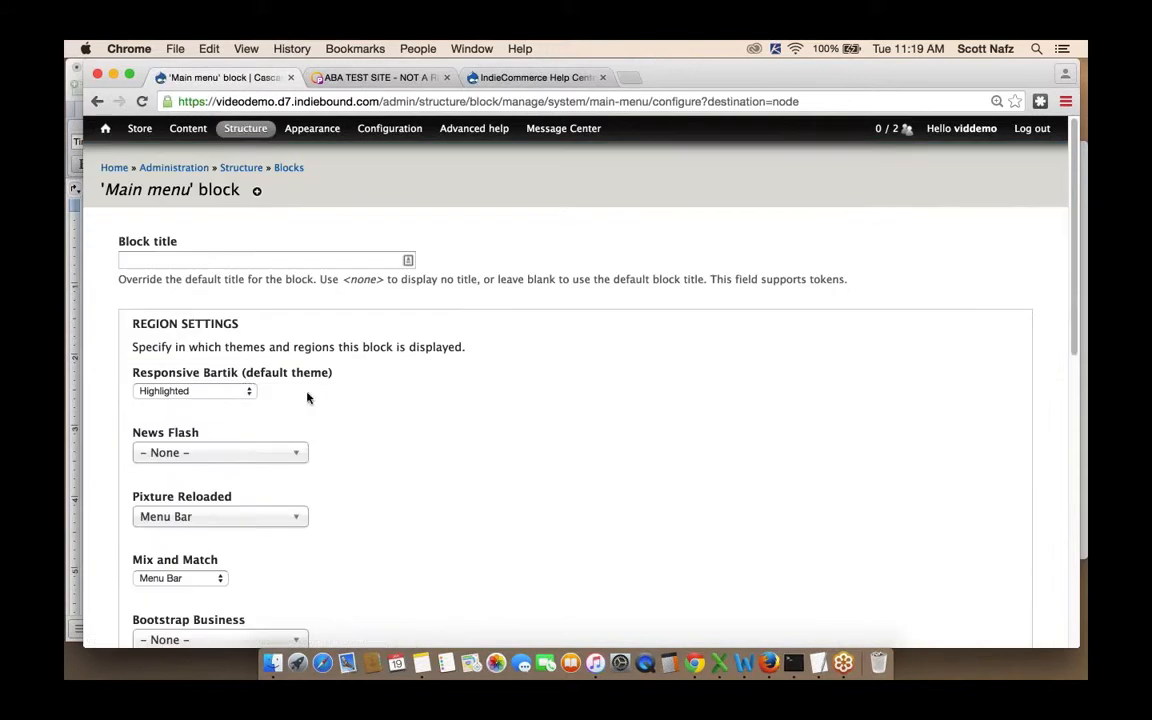
click(197, 391)
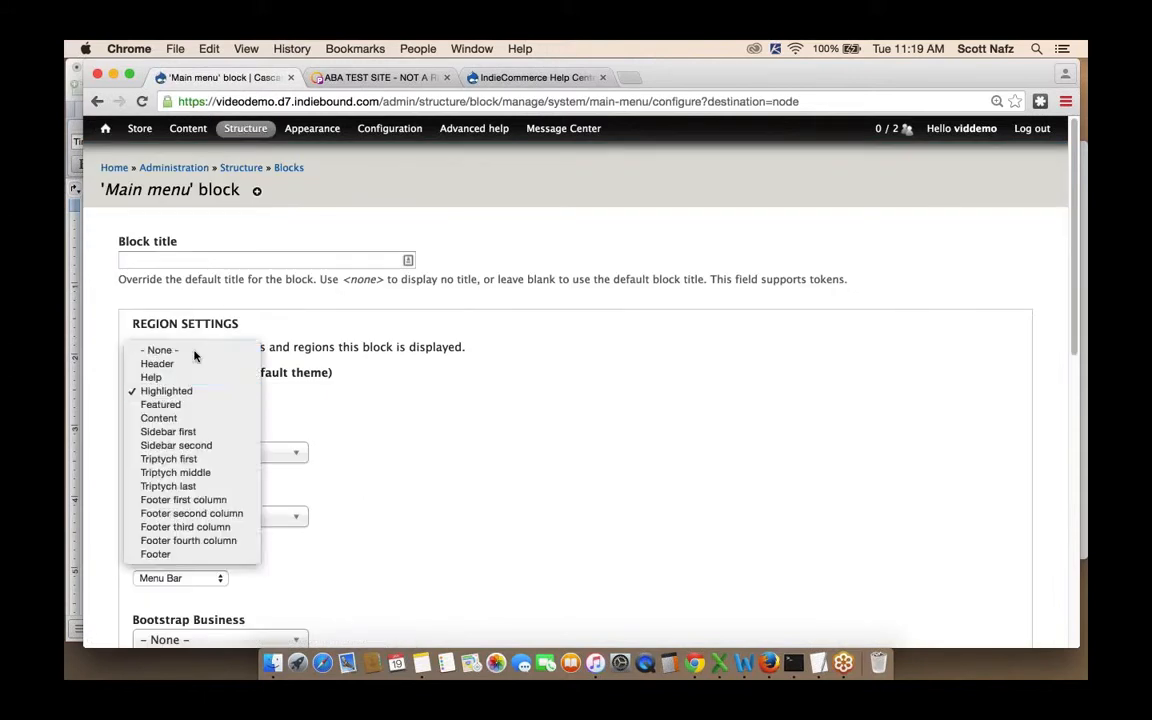
click(193, 352)
scroll(683, 387, down, 3)
scroll(683, 387, down, 6)
click(165, 578)
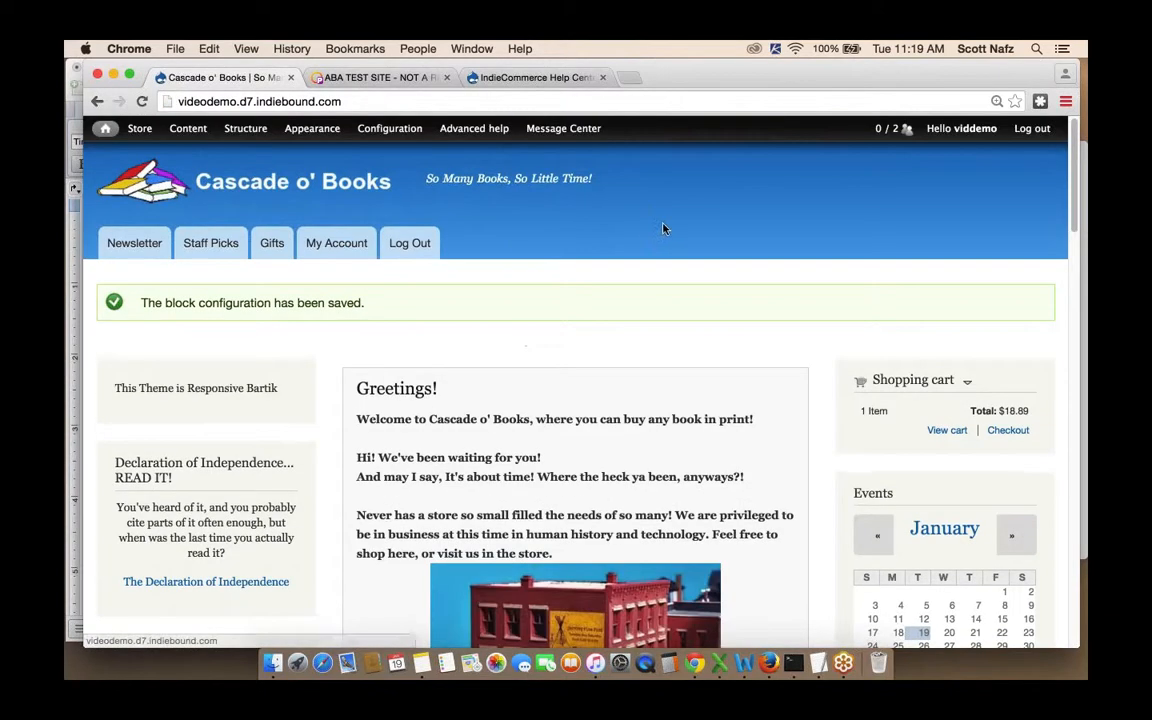
- Open the Staff Picks page from the header's main menu and examine the links to its child pages
click(203, 248)
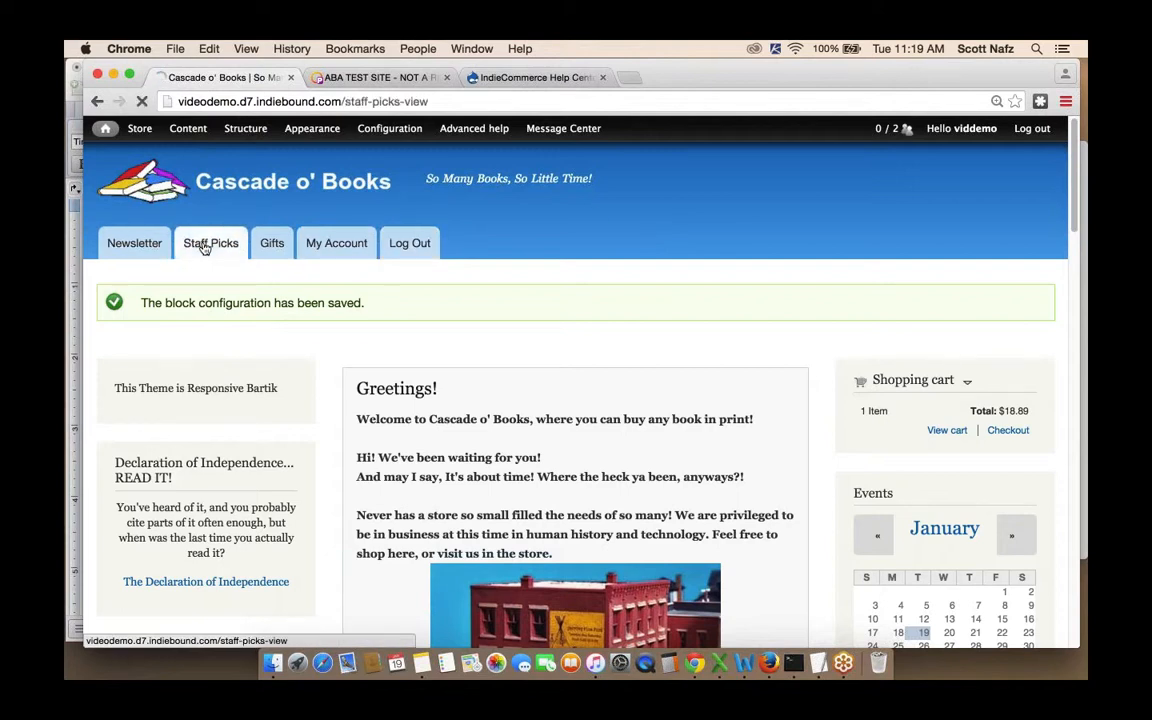
scroll(714, 262, down, 5)
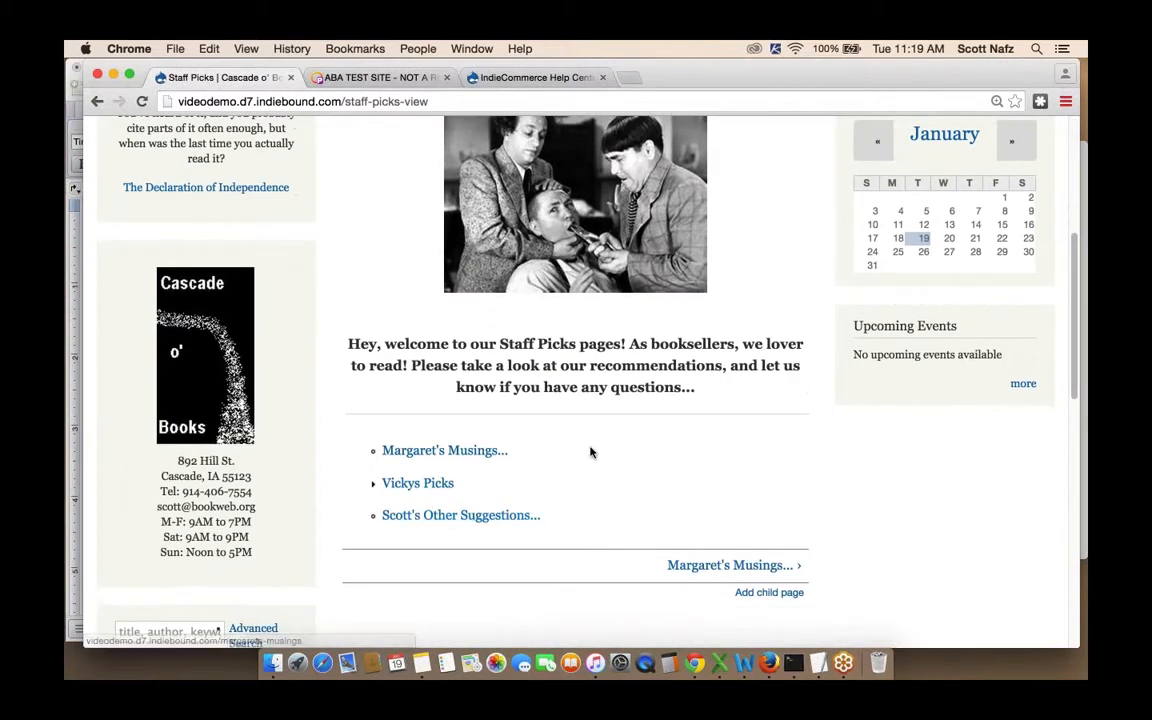
scroll(590, 452, up, 5)
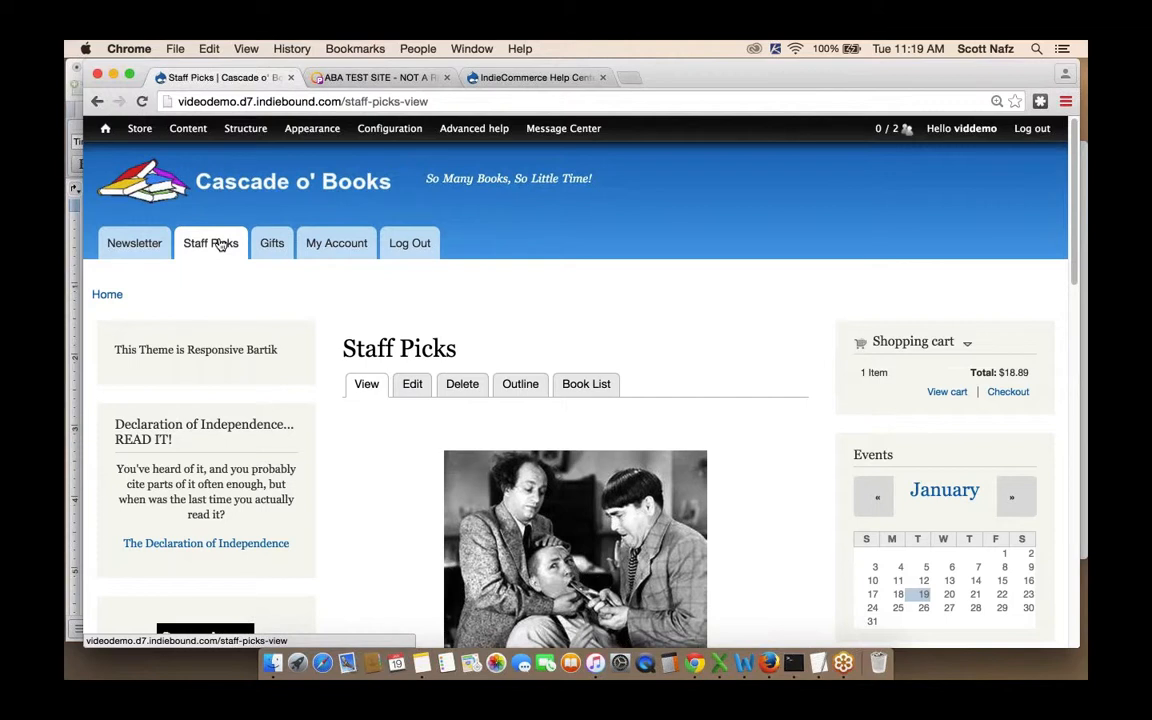
- Set the account's theme configuration to Best Responsive and save the profile
click(965, 132)
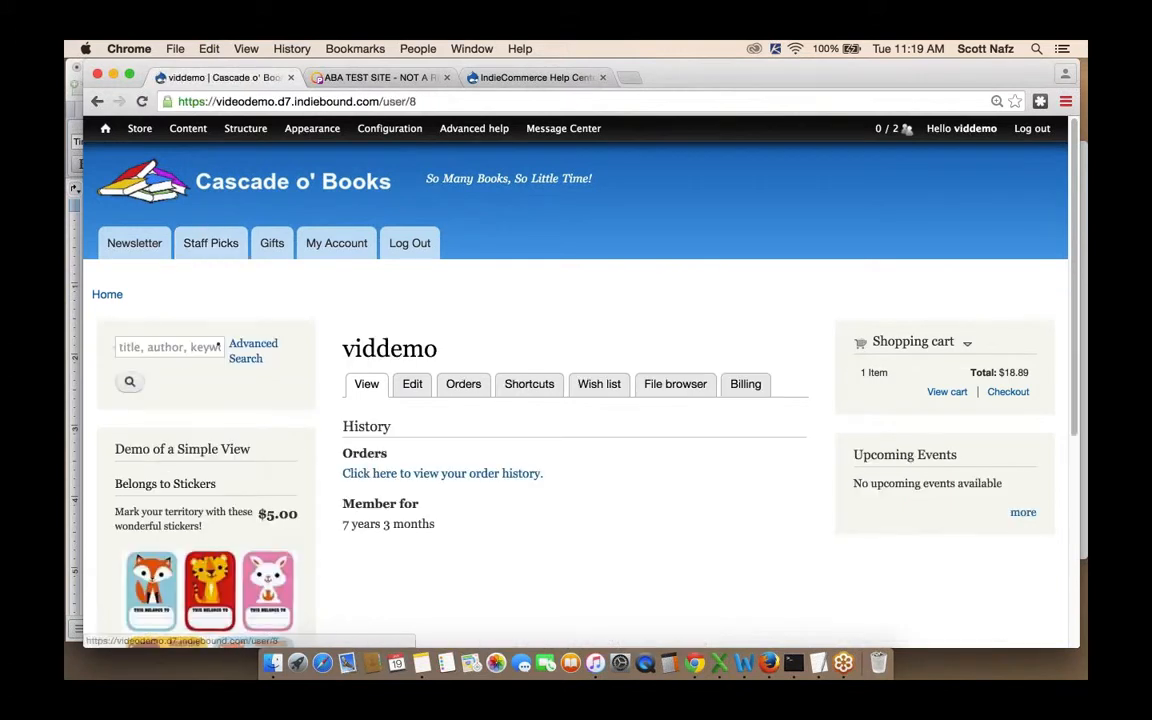
click(412, 384)
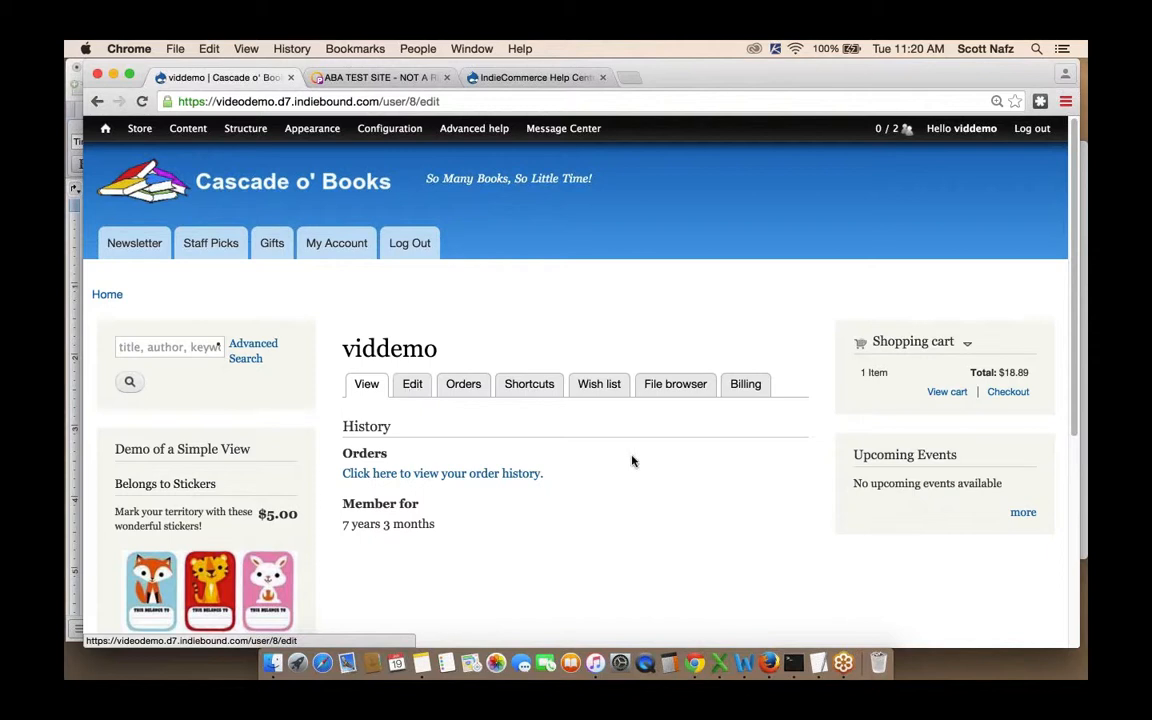
scroll(684, 378, down, 10)
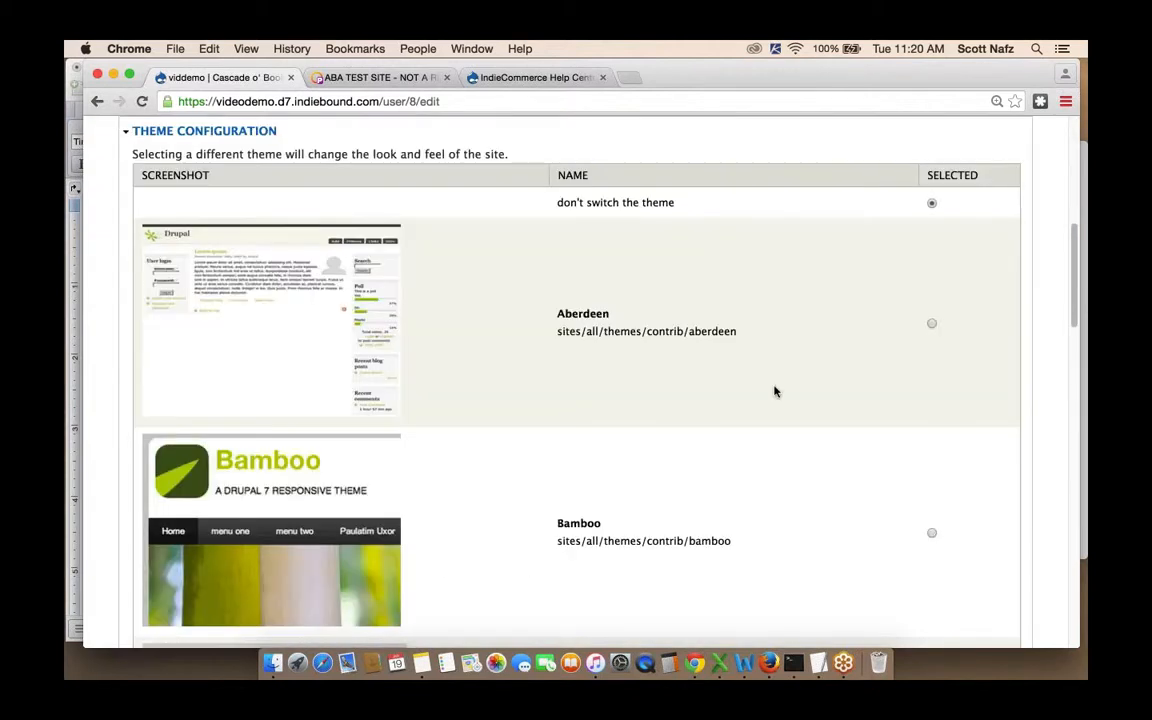
scroll(775, 392, down, 2)
scroll(775, 392, down, 2)
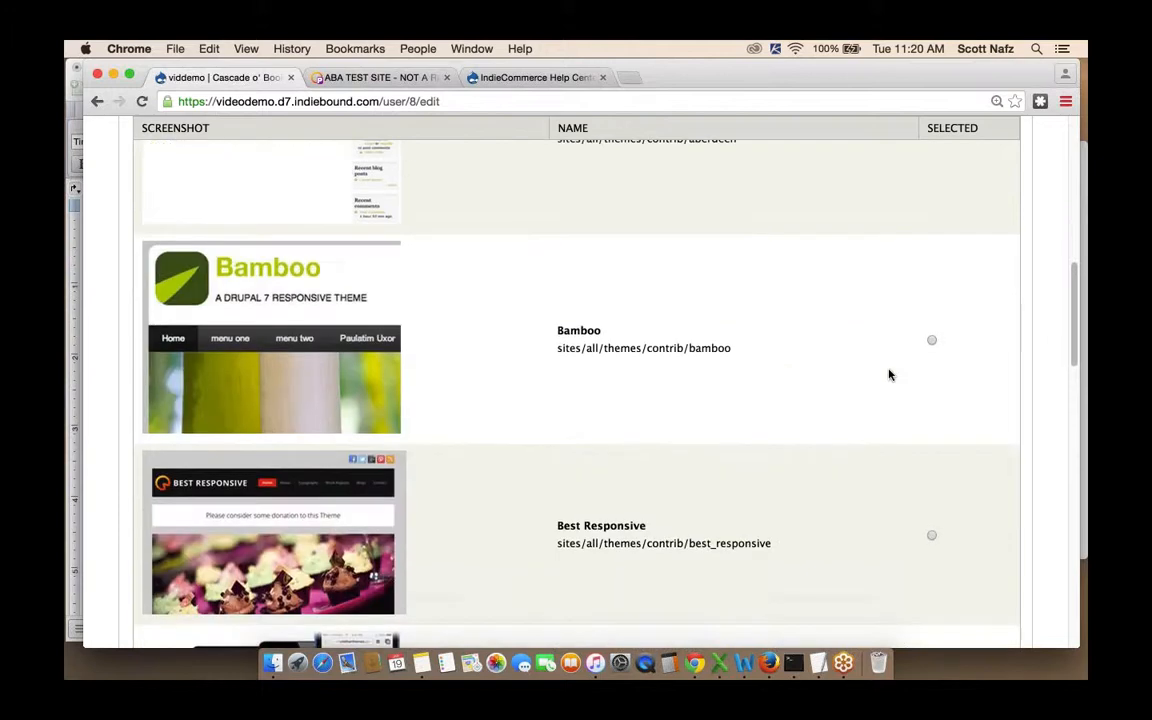
click(932, 537)
scroll(849, 509, down, 20)
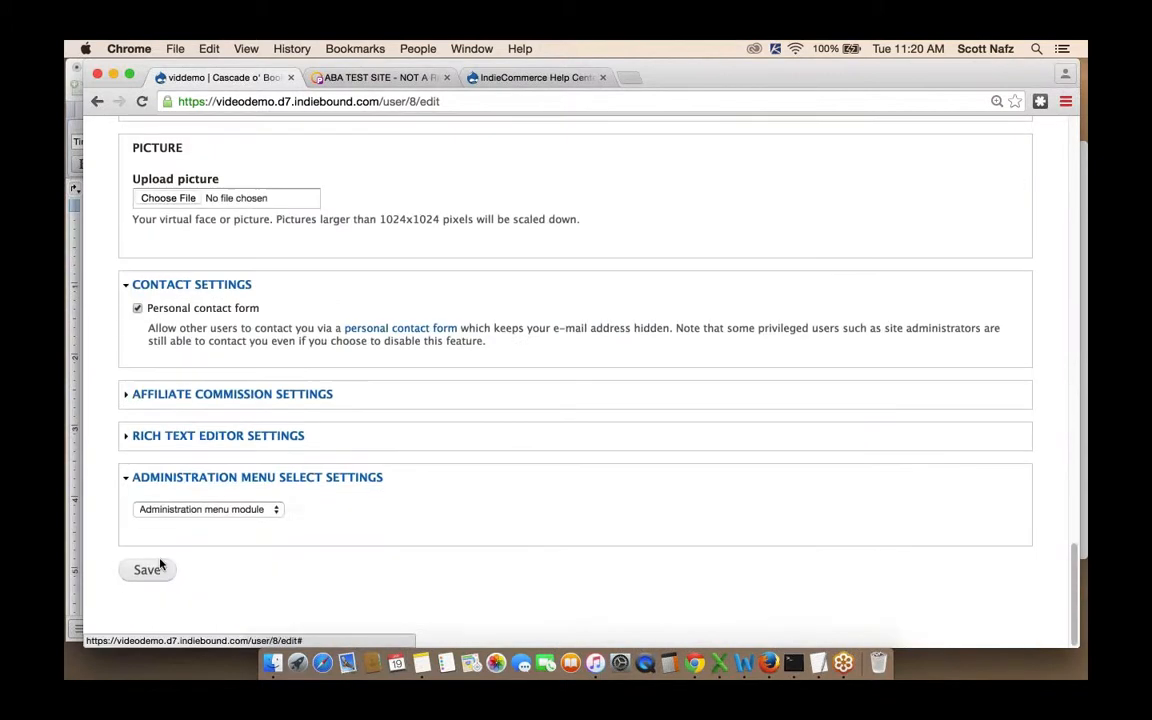
click(146, 580)
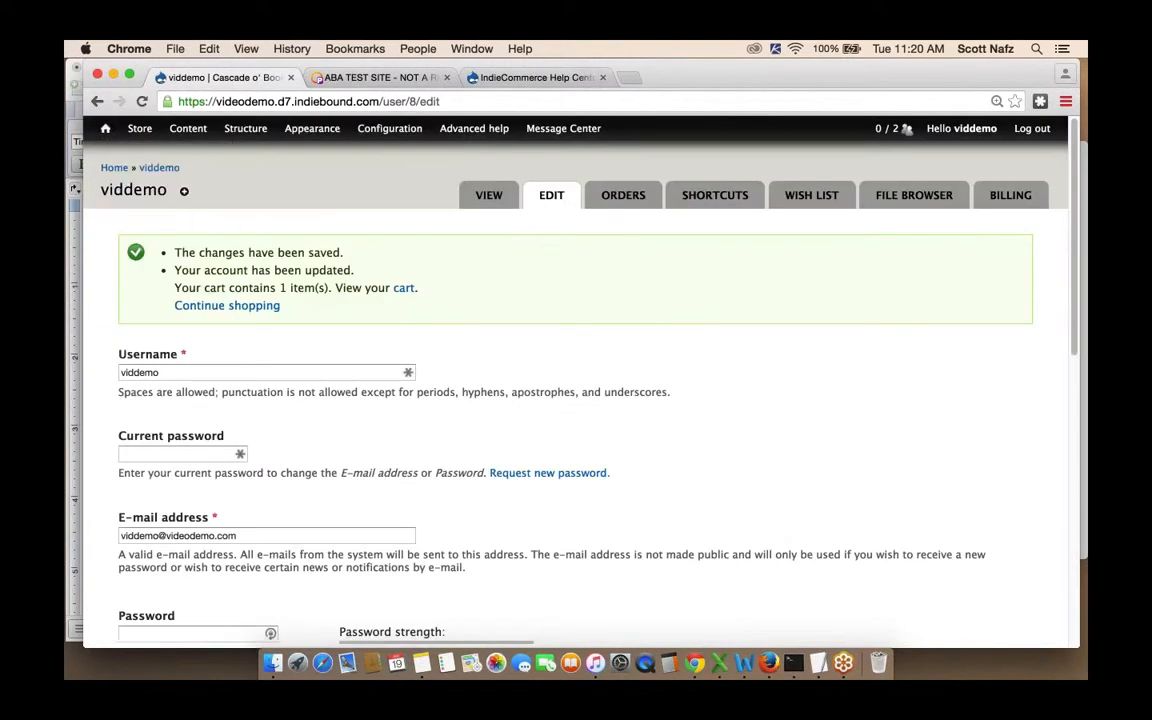
- Return to the site's home page and examine the child links listed under Staff Picks in the header menu
mouse_move(100, 124)
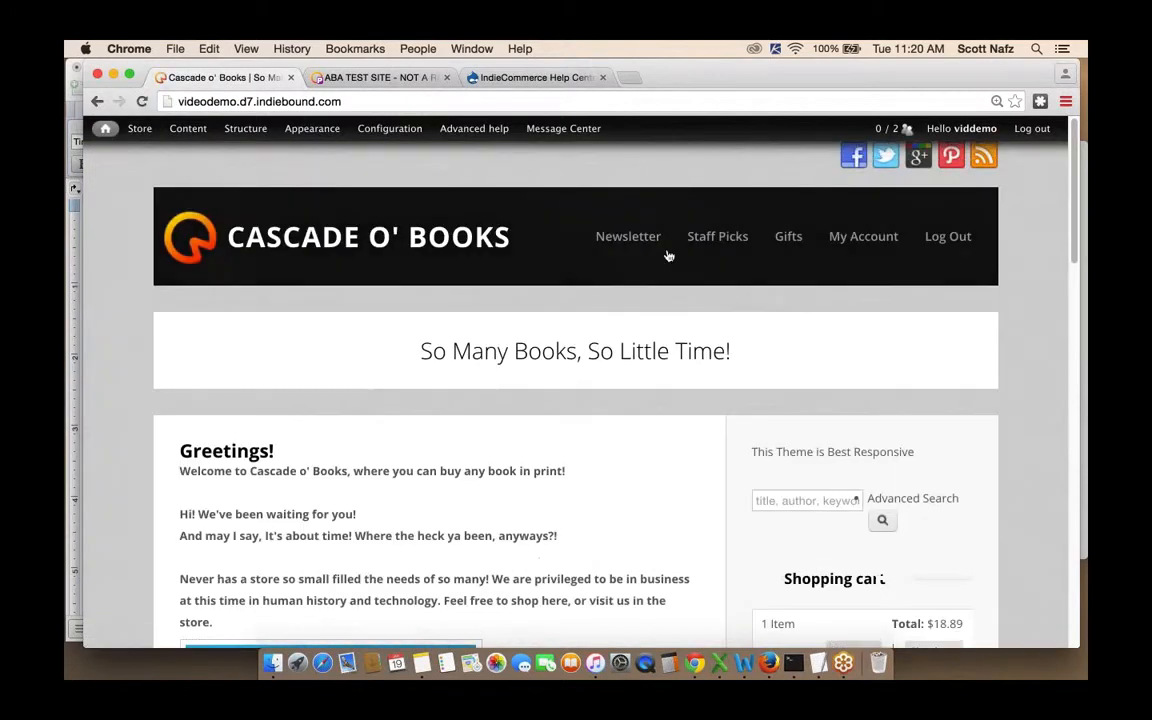
mouse_move(714, 238)
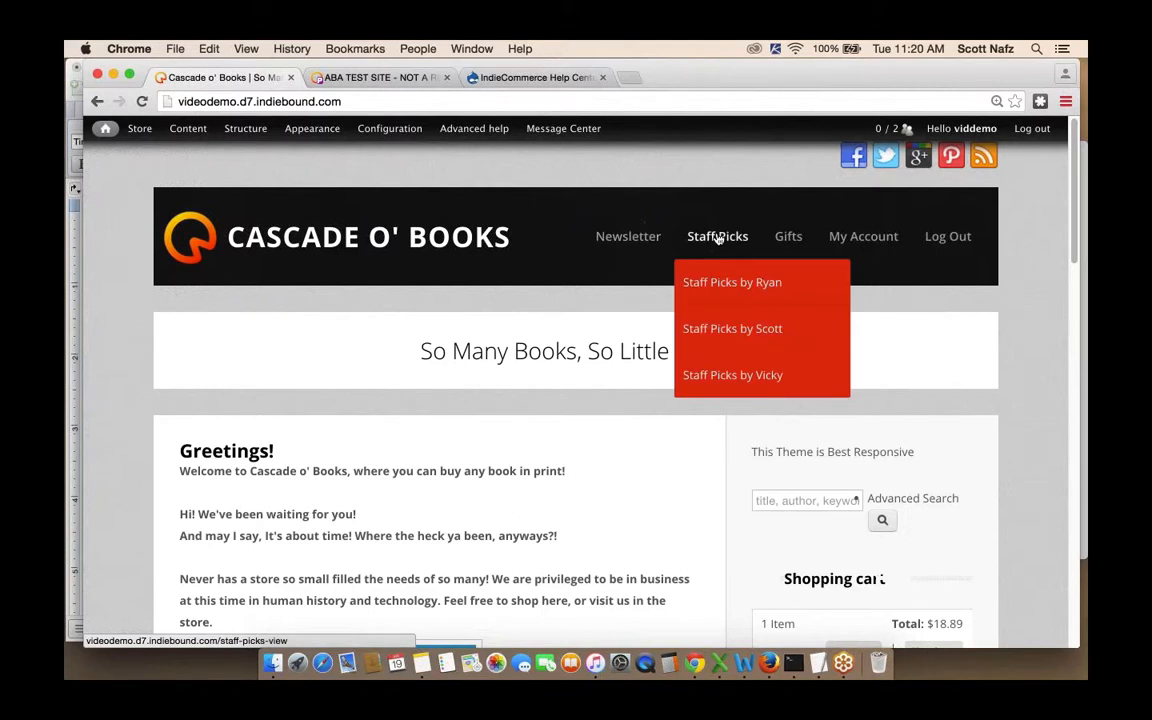
mouse_move(756, 376)
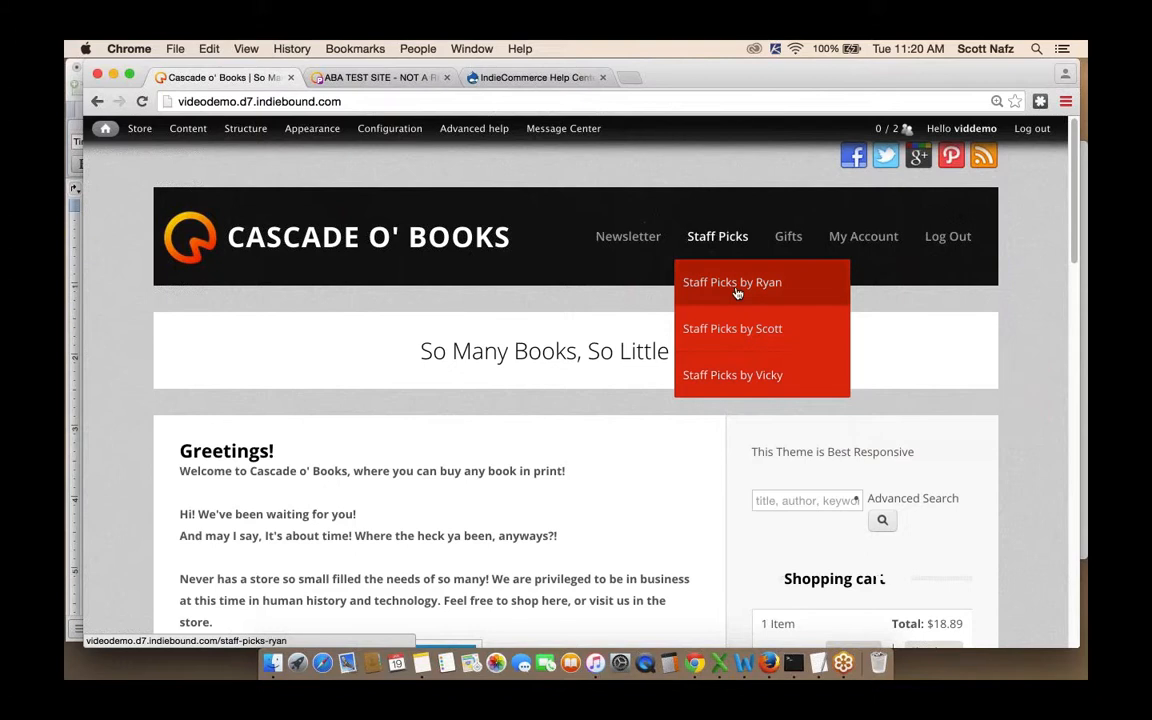
mouse_move(848, 373)
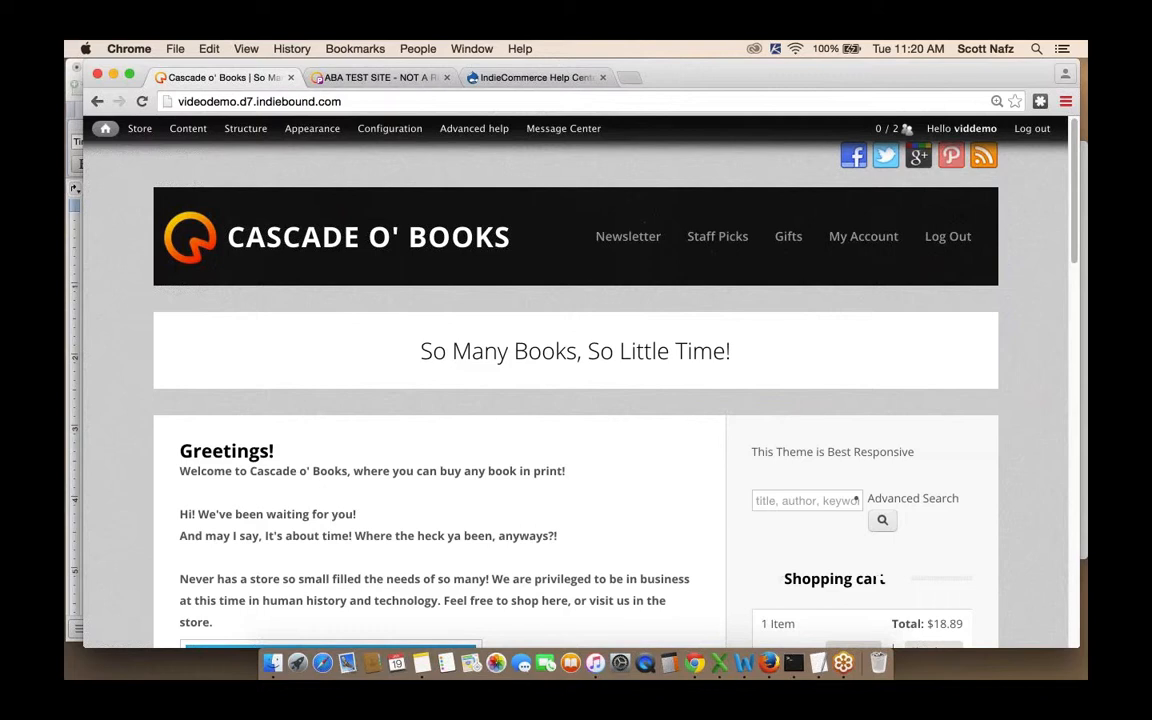
- Set the account's theme configuration back to "don't switch the theme", save the profile, and return to the home page
click(972, 126)
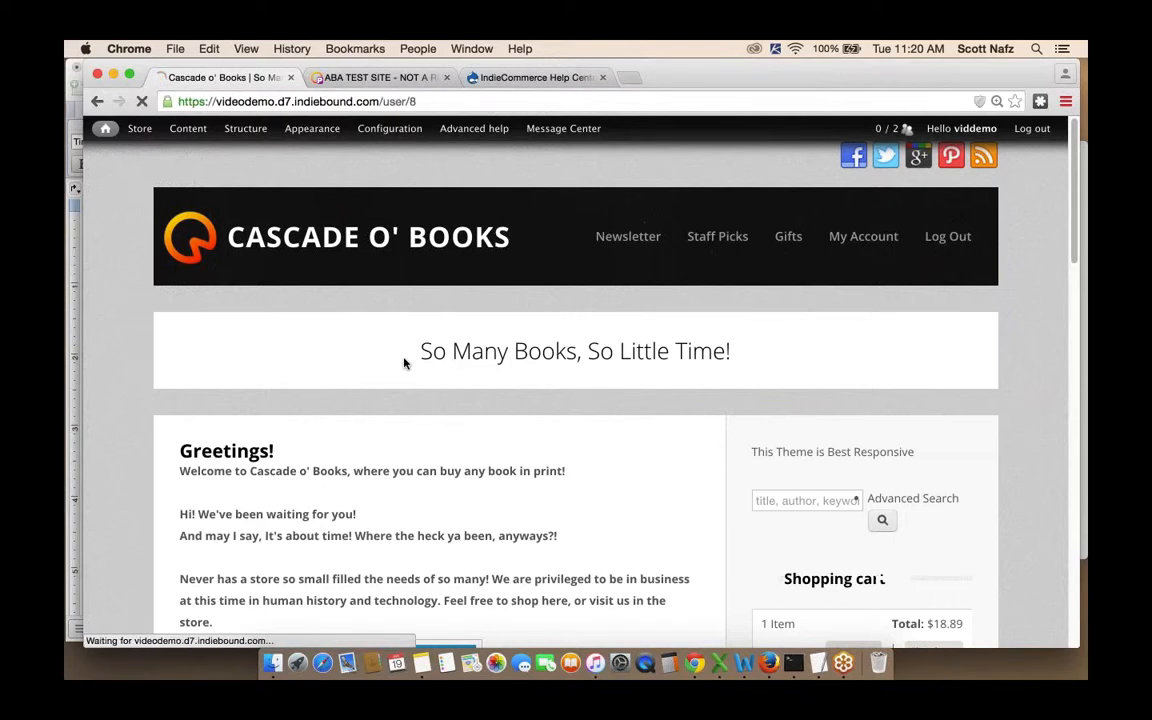
click(259, 407)
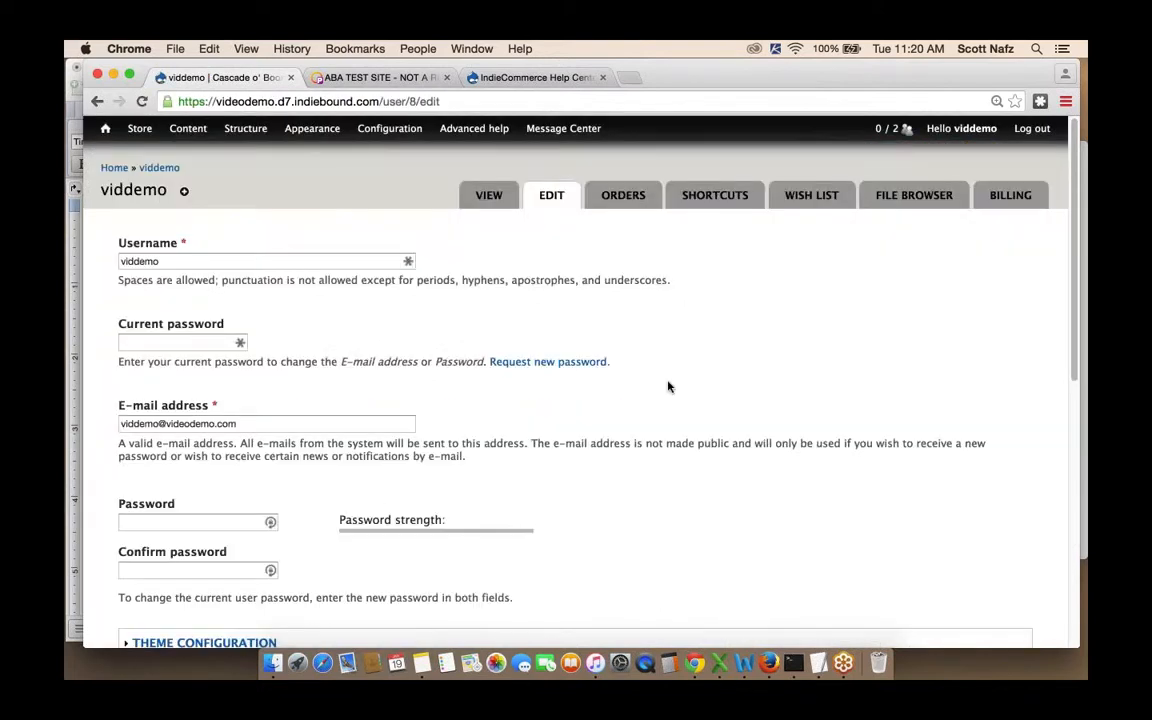
scroll(669, 387, down, 10)
scroll(200, 283, up, 3)
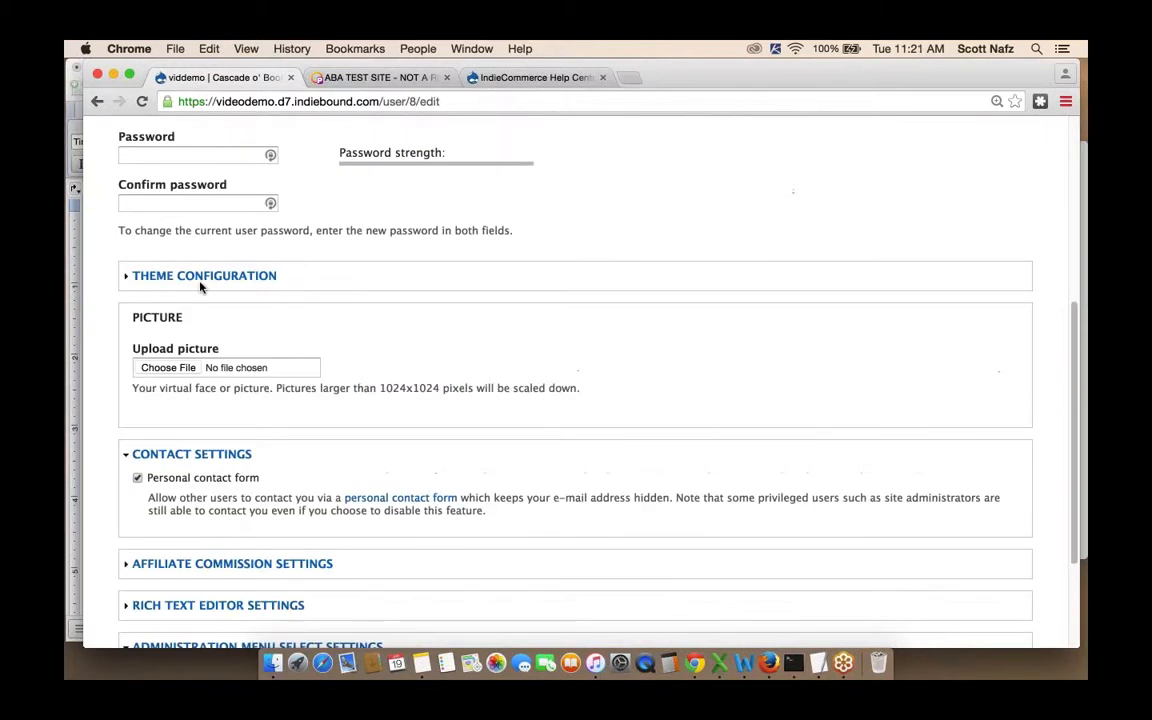
click(204, 276)
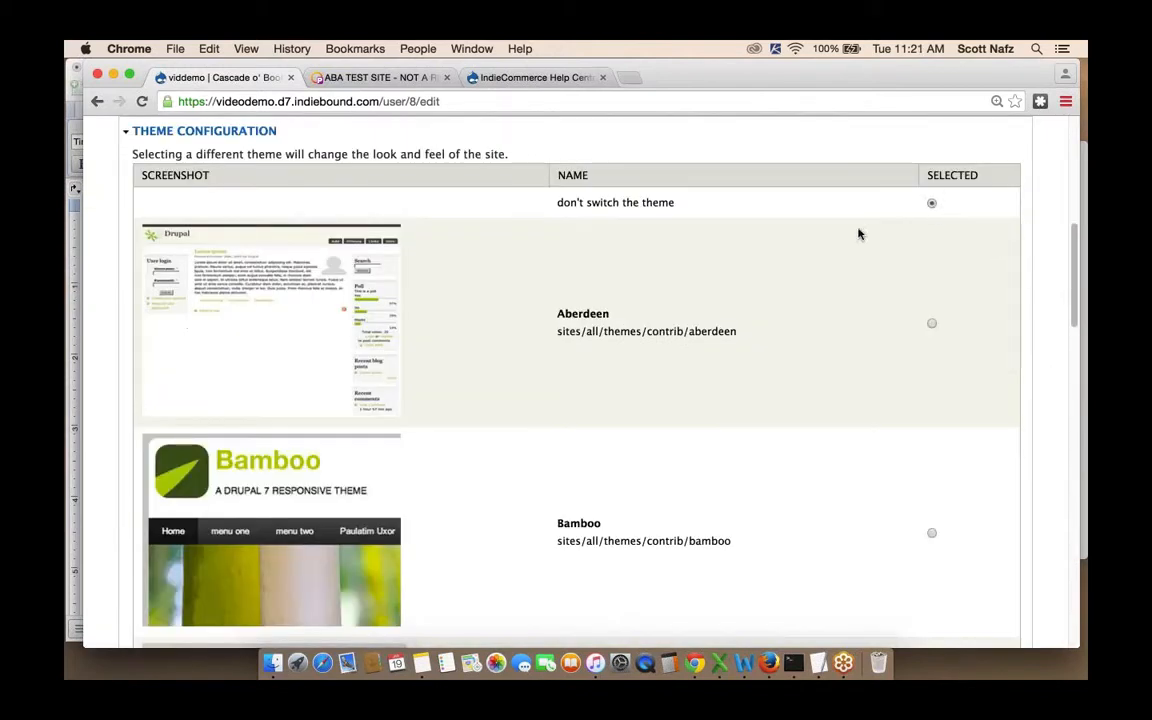
scroll(841, 243, down, 20)
click(147, 578)
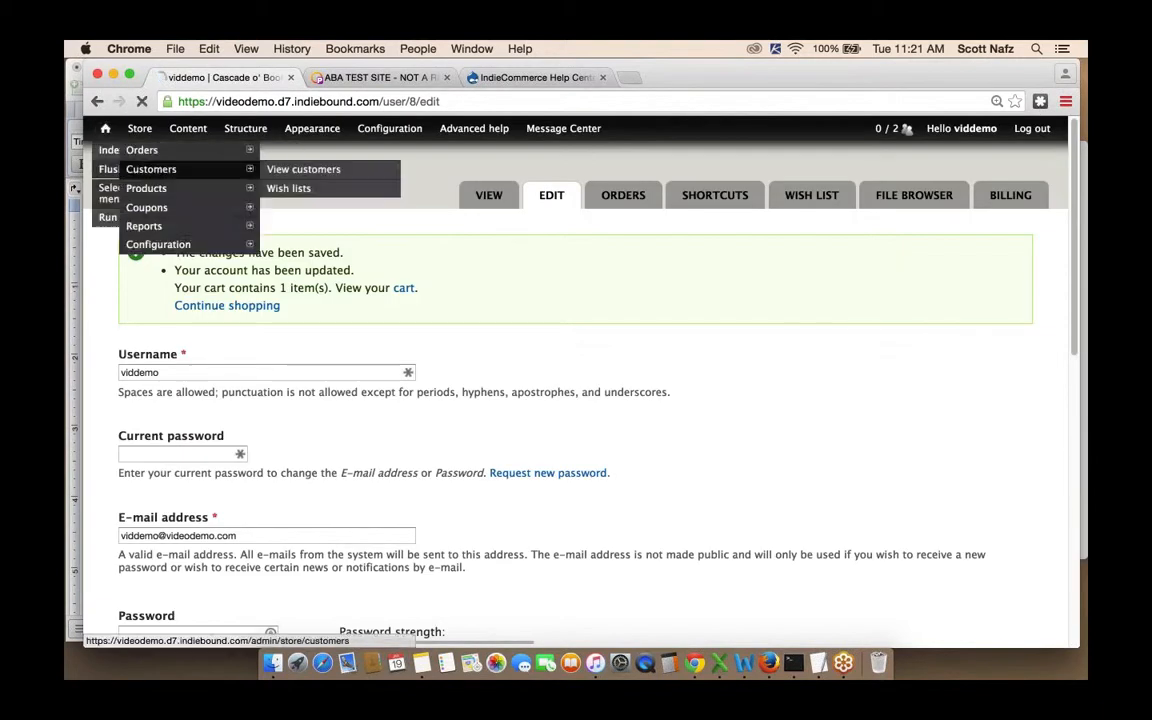
click(170, 169)
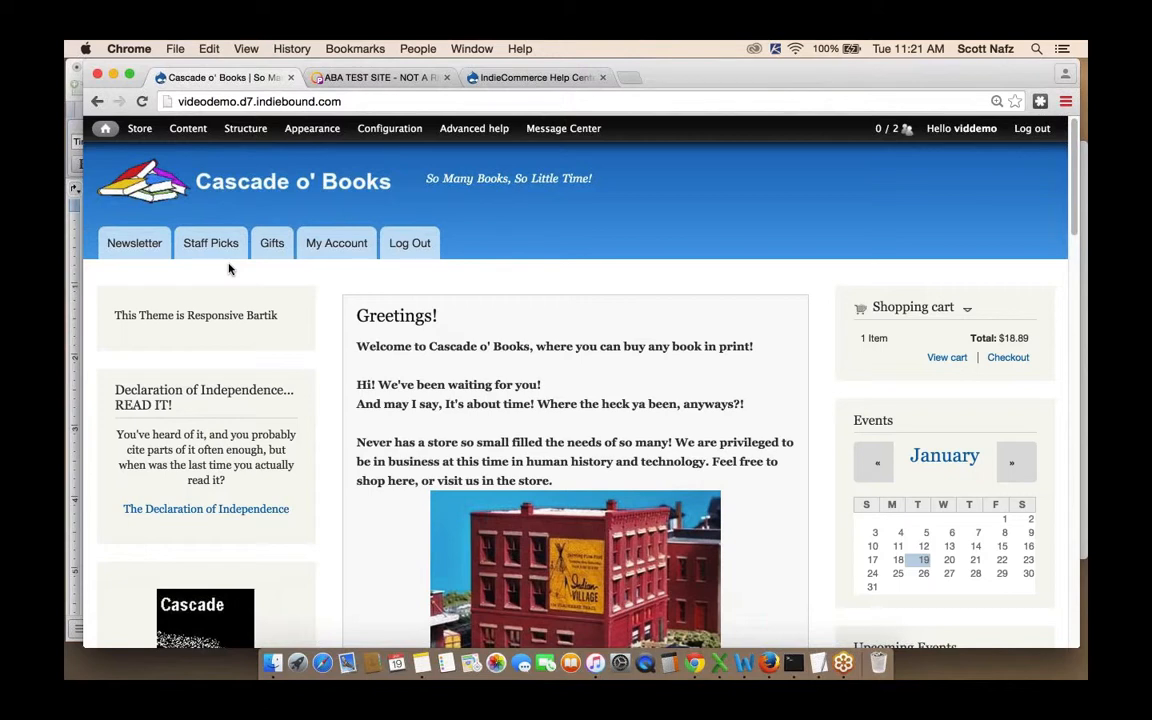
- Find the disabled Superfish 1 block in the Responsive Bartik block list and open its configuration
mouse_move(245, 130)
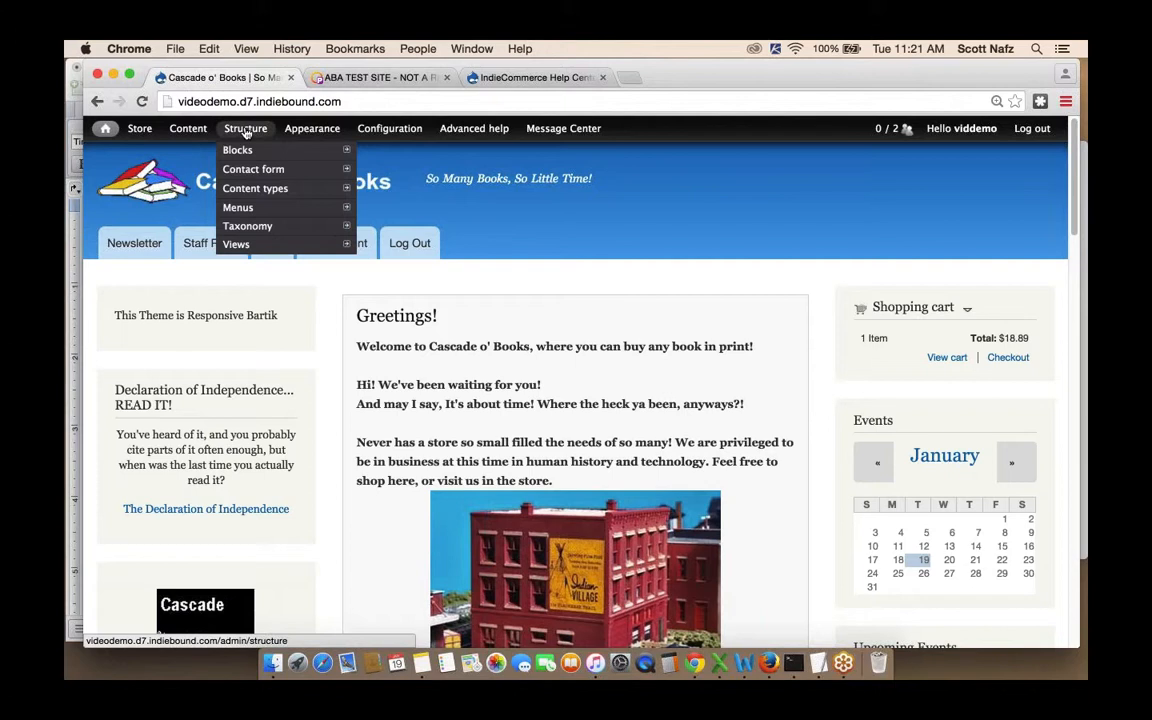
click(237, 150)
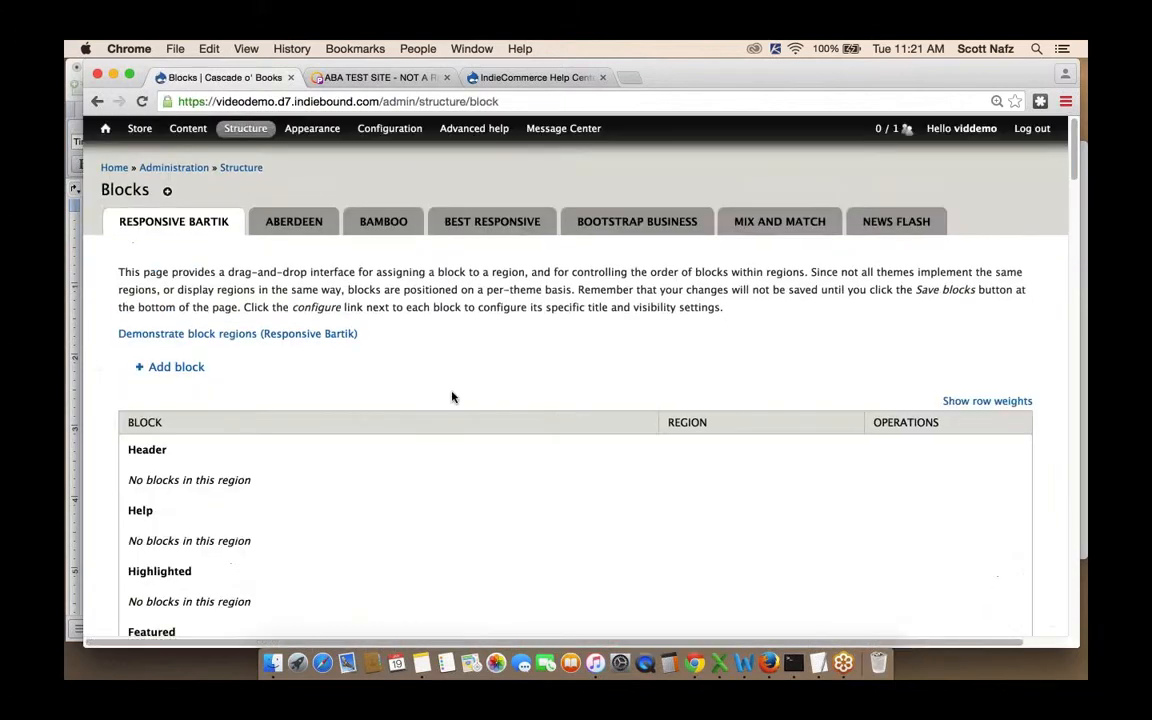
scroll(451, 397, down, 4)
scroll(451, 397, down, 10)
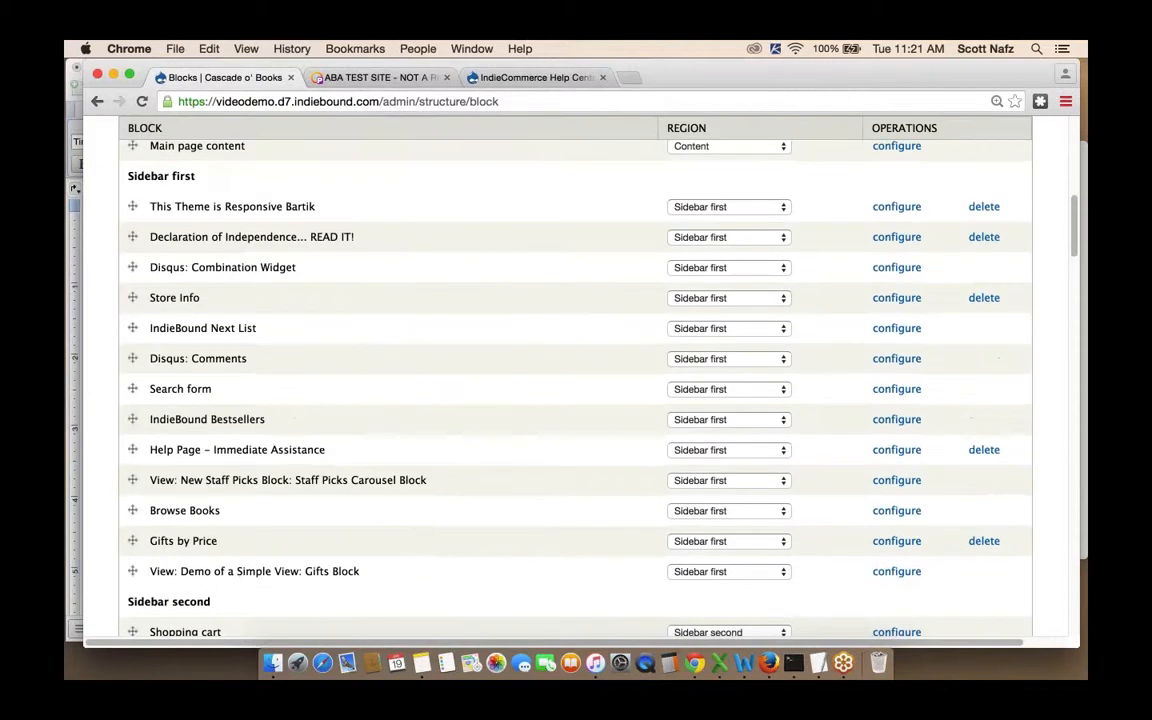
scroll(132, 306, down, 6)
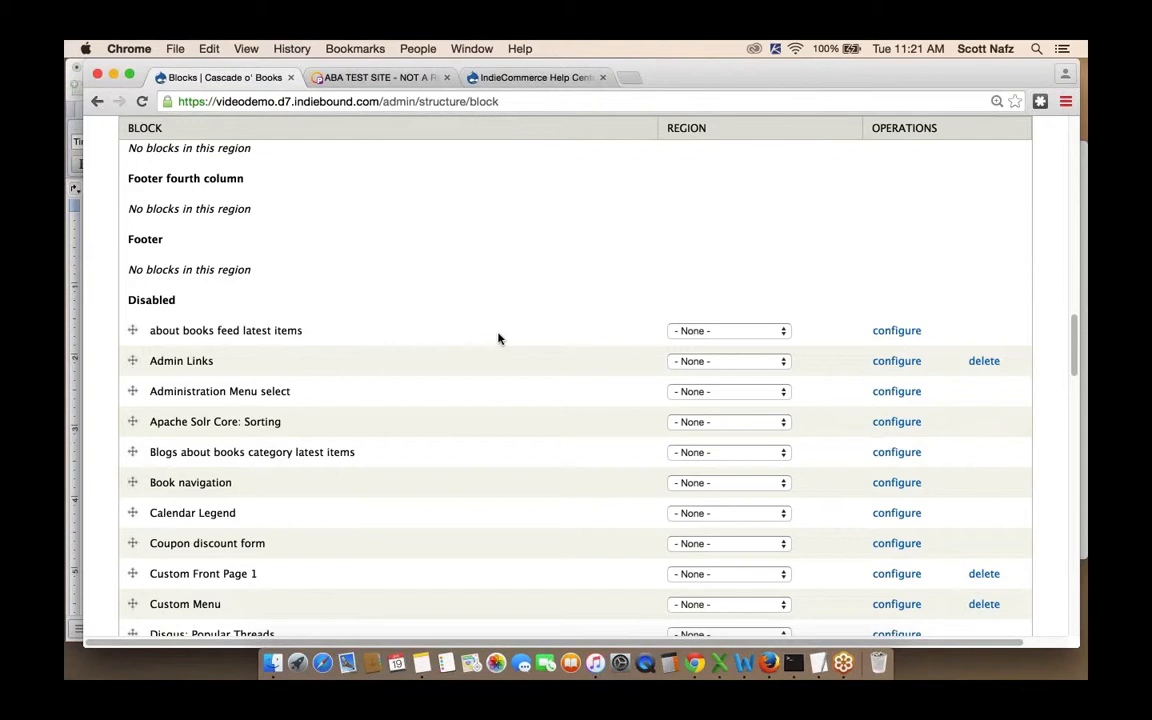
scroll(498, 338, down, 7)
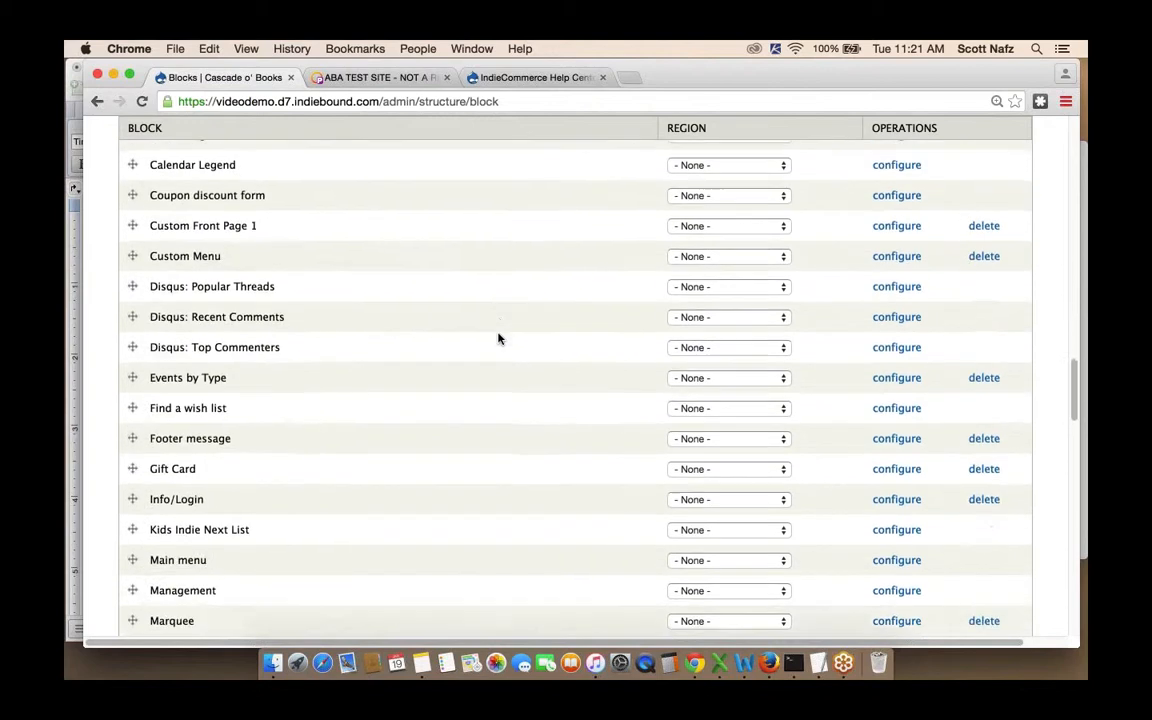
scroll(498, 338, down, 8)
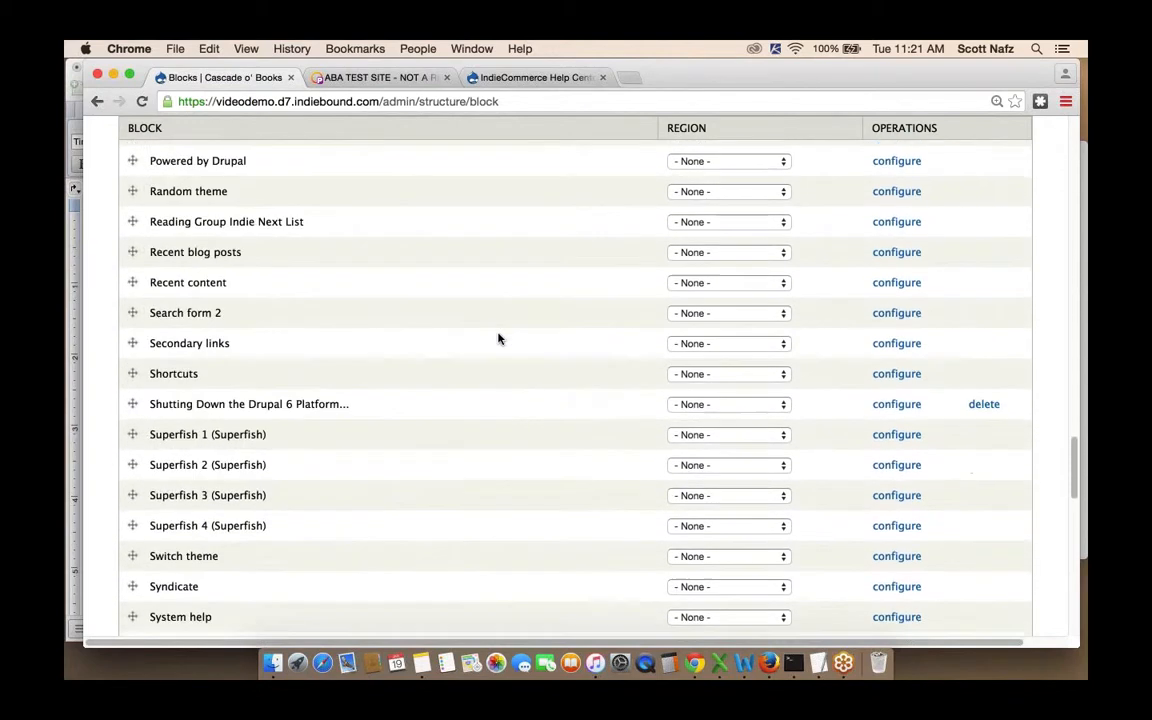
scroll(498, 338, down, 1)
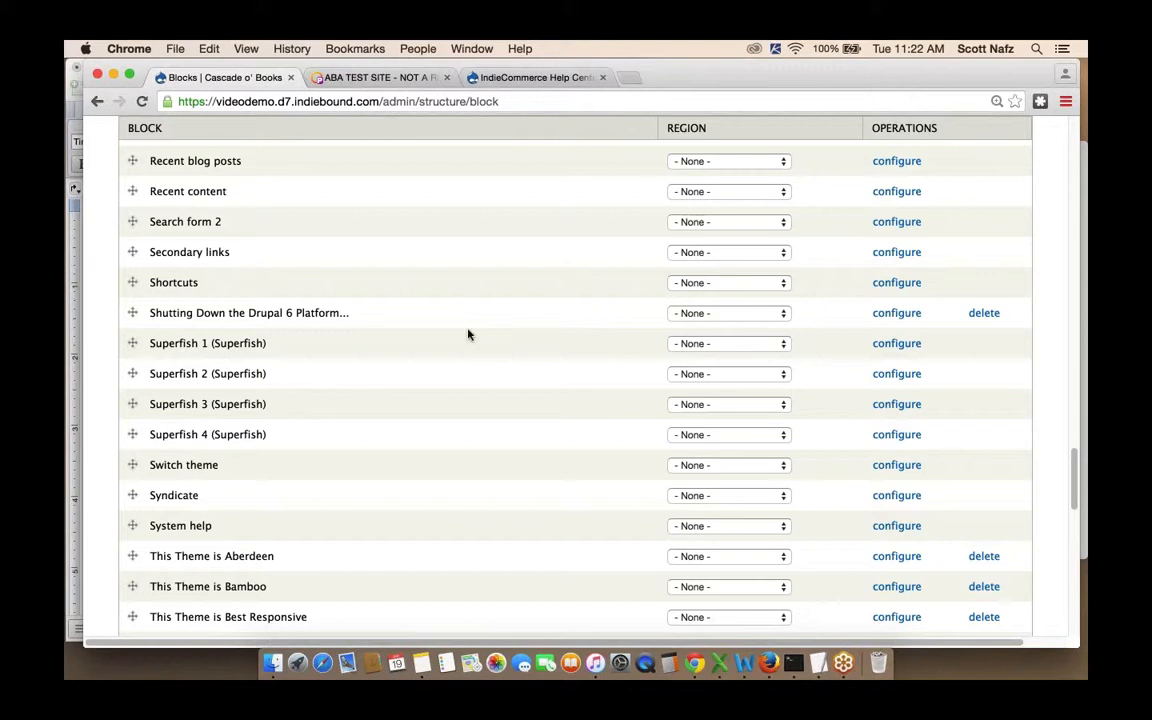
click(896, 344)
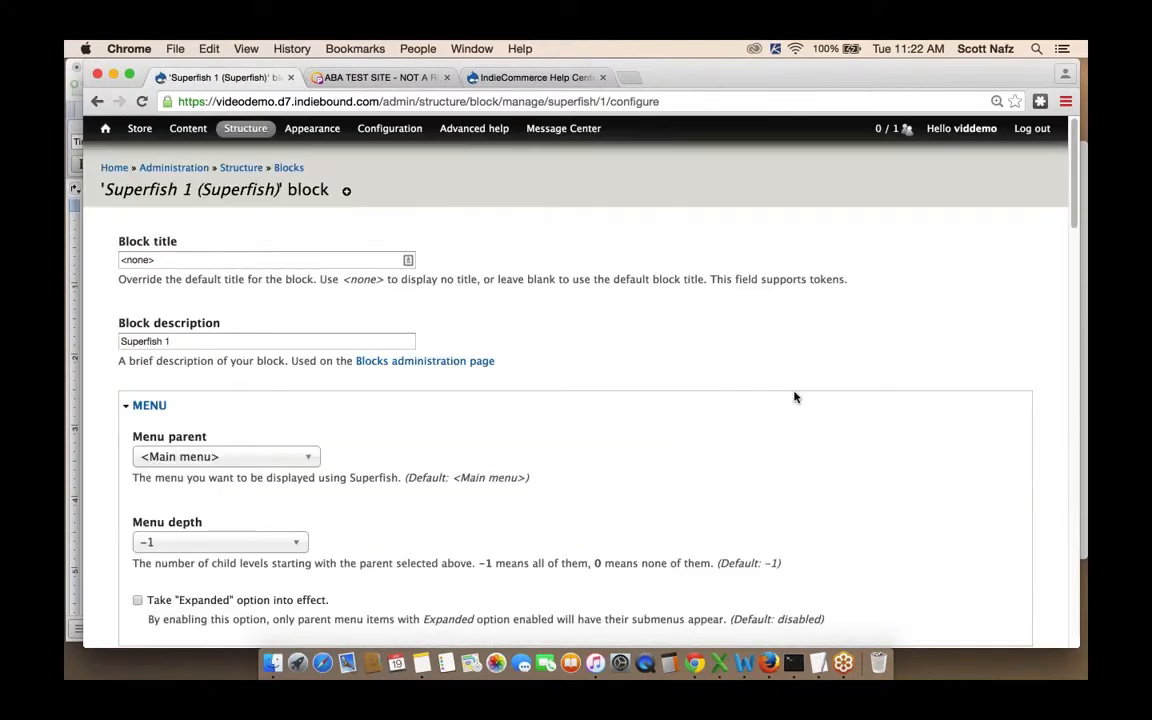
- Choose <Main menu> as the menu parent of the Superfish 1 block
scroll(794, 397, down, 3)
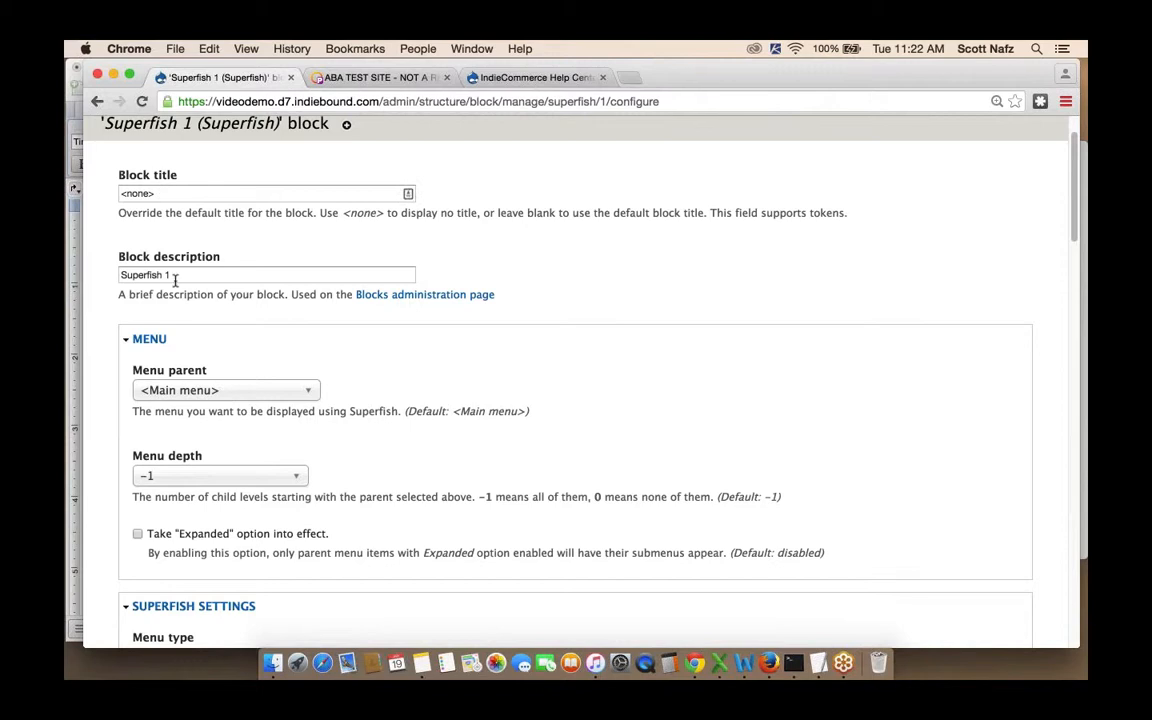
click(196, 394)
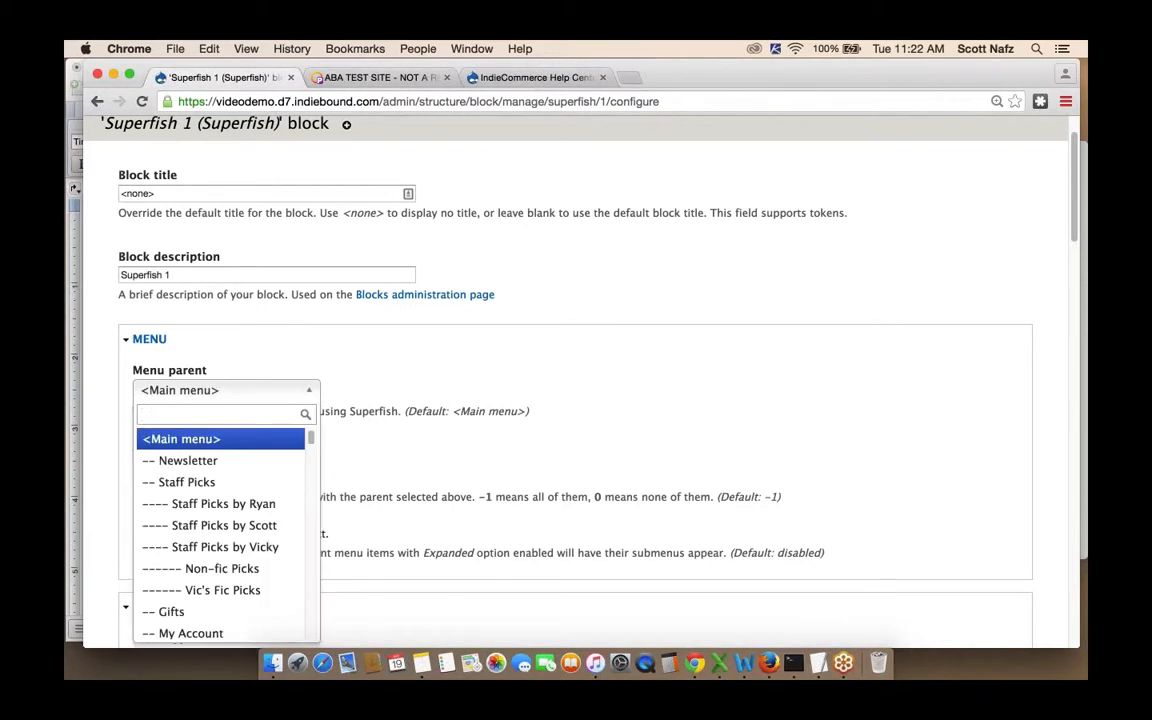
scroll(207, 514, down, 10)
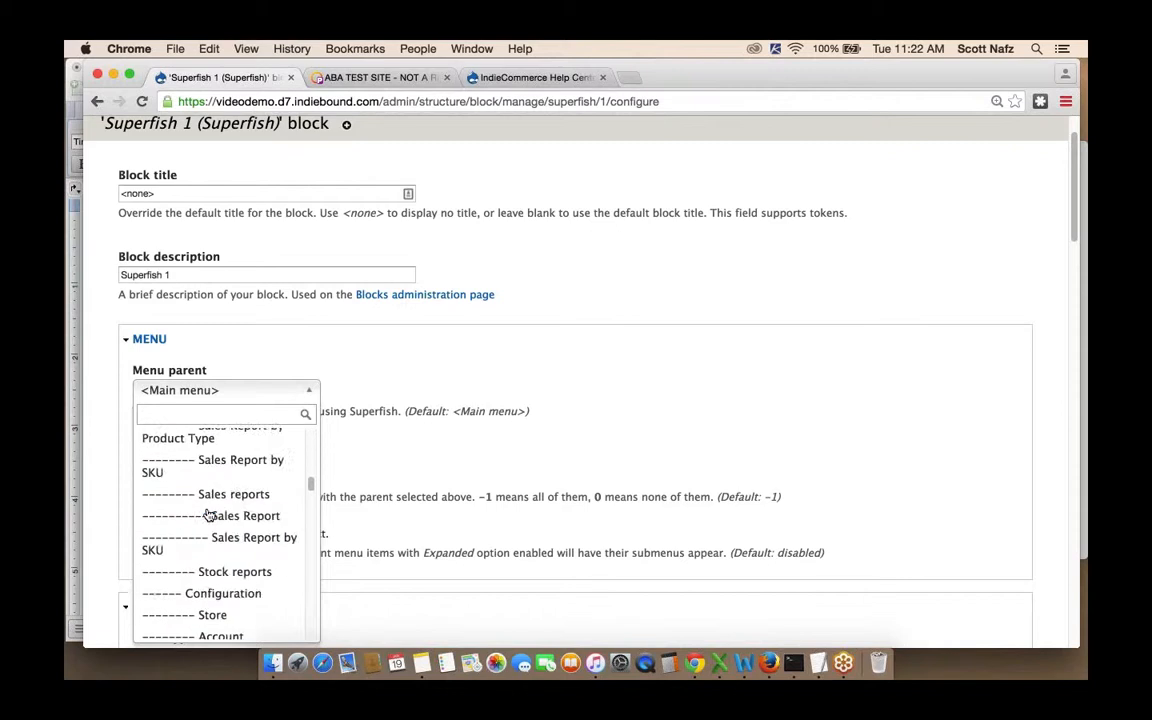
scroll(207, 514, up, 10)
click(192, 442)
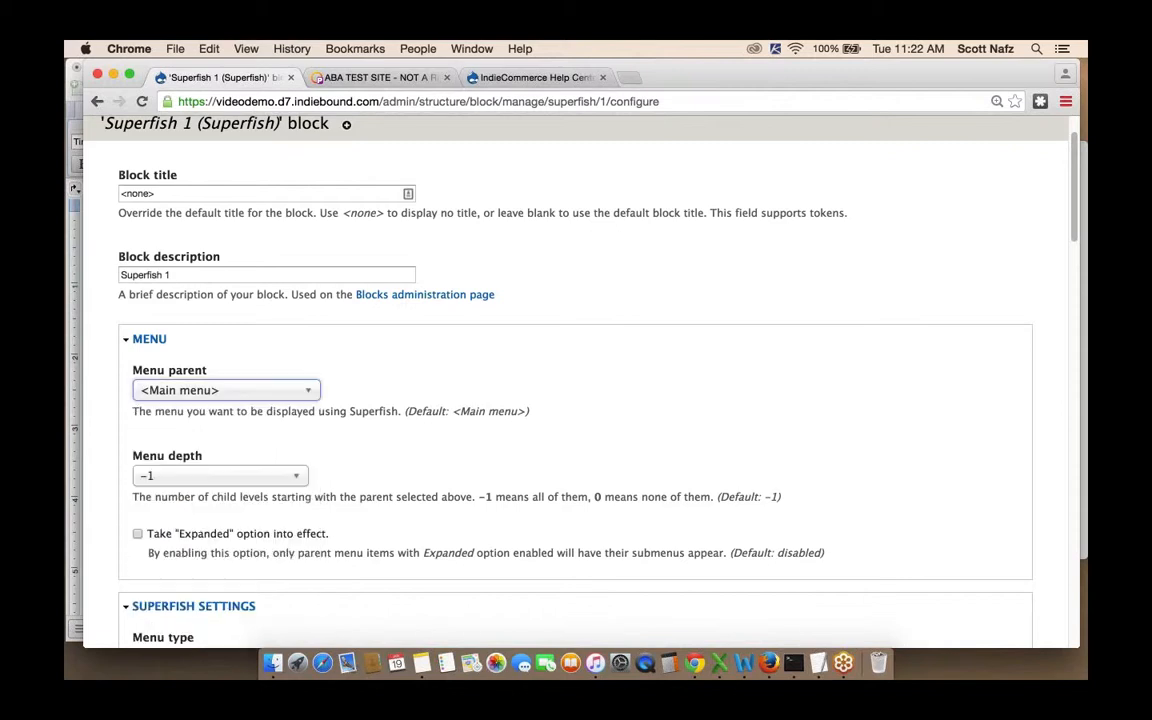
- Choose Horizontal as the menu type in the Superfish settings
scroll(818, 355, down, 2)
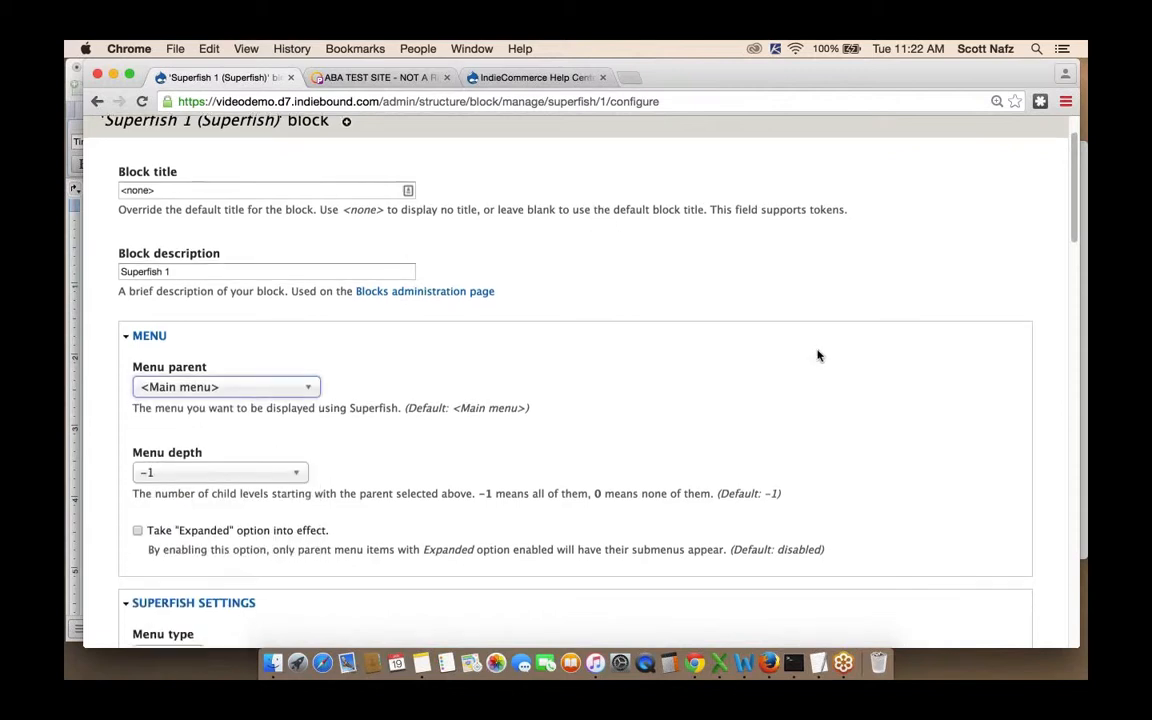
scroll(818, 355, down, 3)
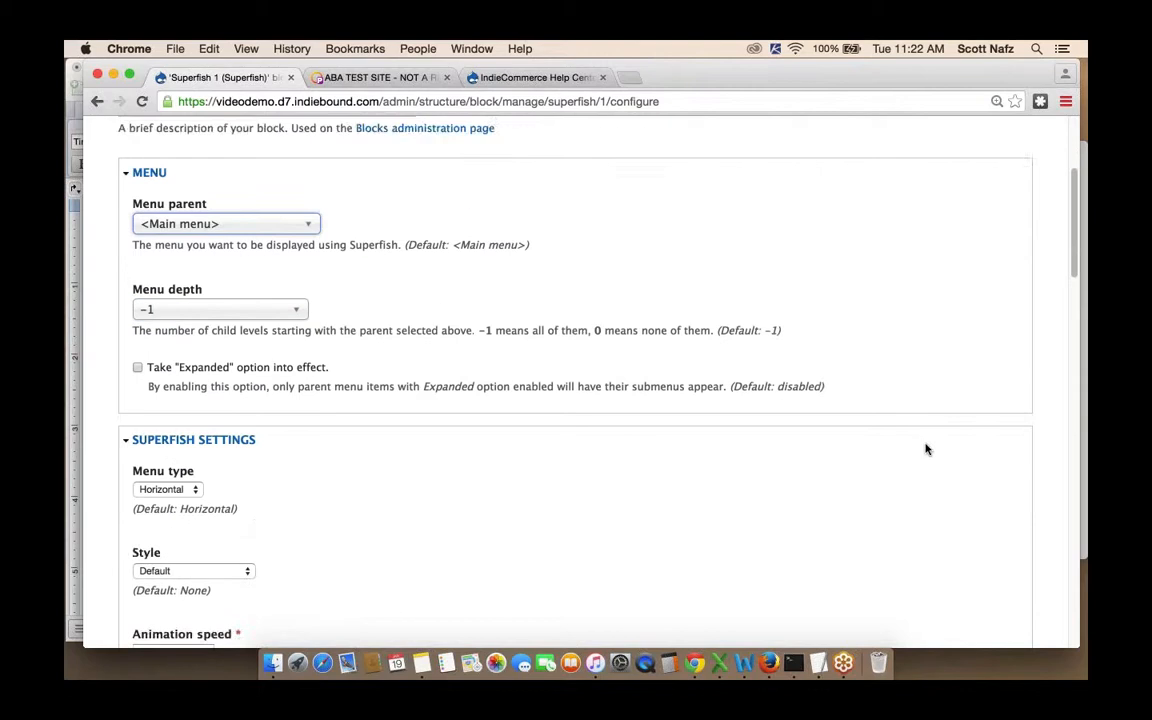
scroll(926, 449, down, 3)
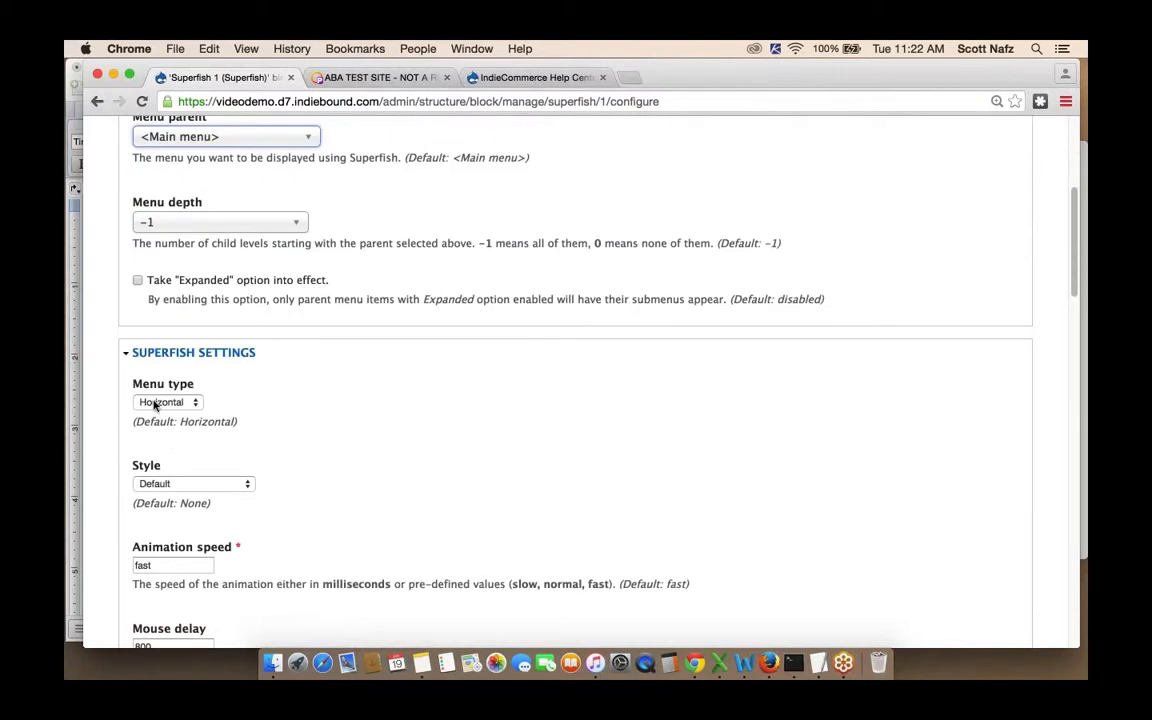
click(155, 403)
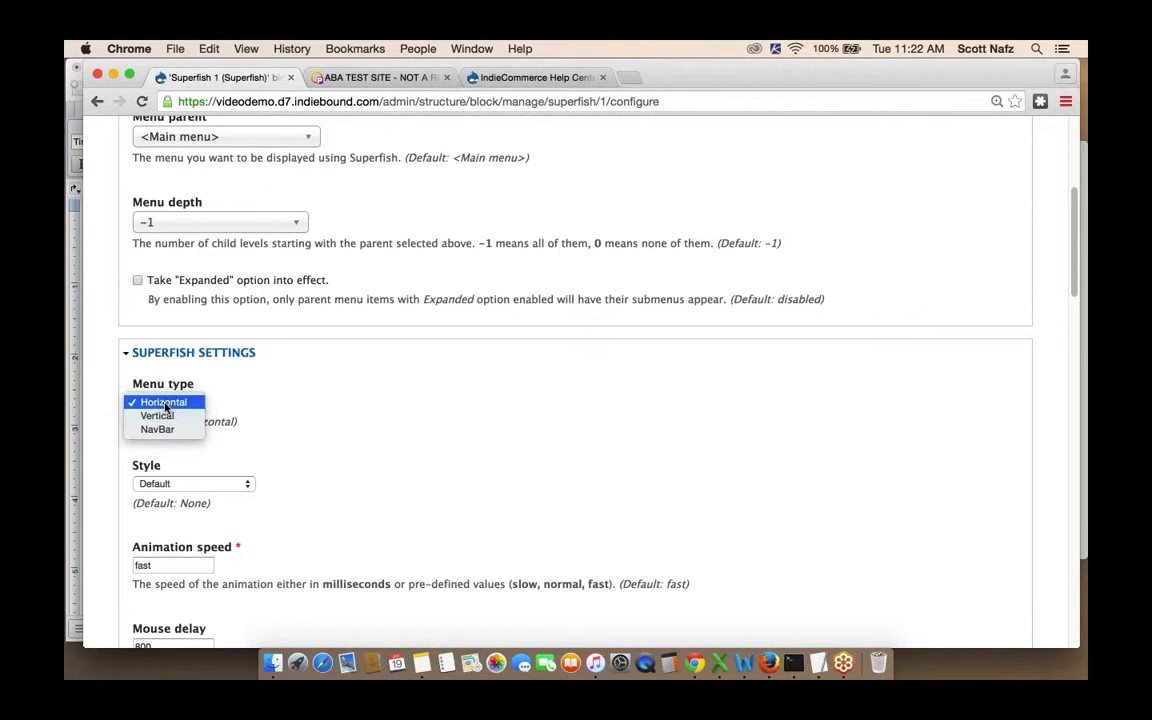
click(164, 402)
- Review the remaining Superfish, region and visibility settings of the Superfish 1 block and save the block
scroll(663, 389, down, 4)
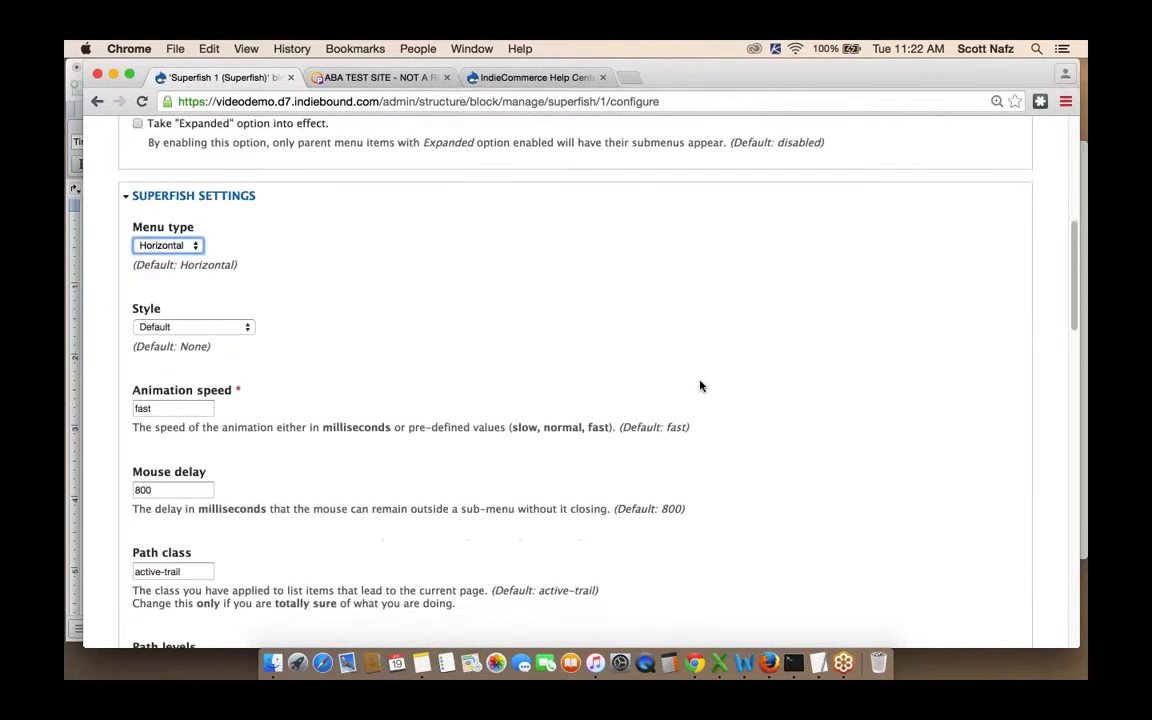
scroll(869, 357, down, 3)
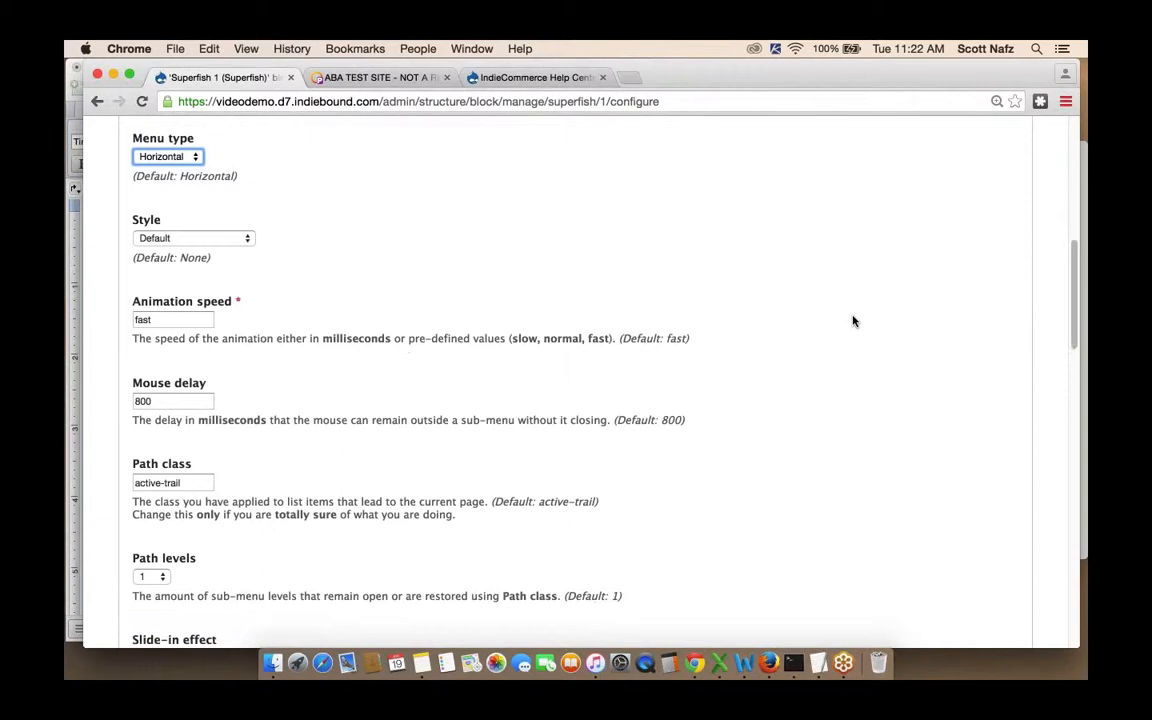
scroll(853, 321, down, 10)
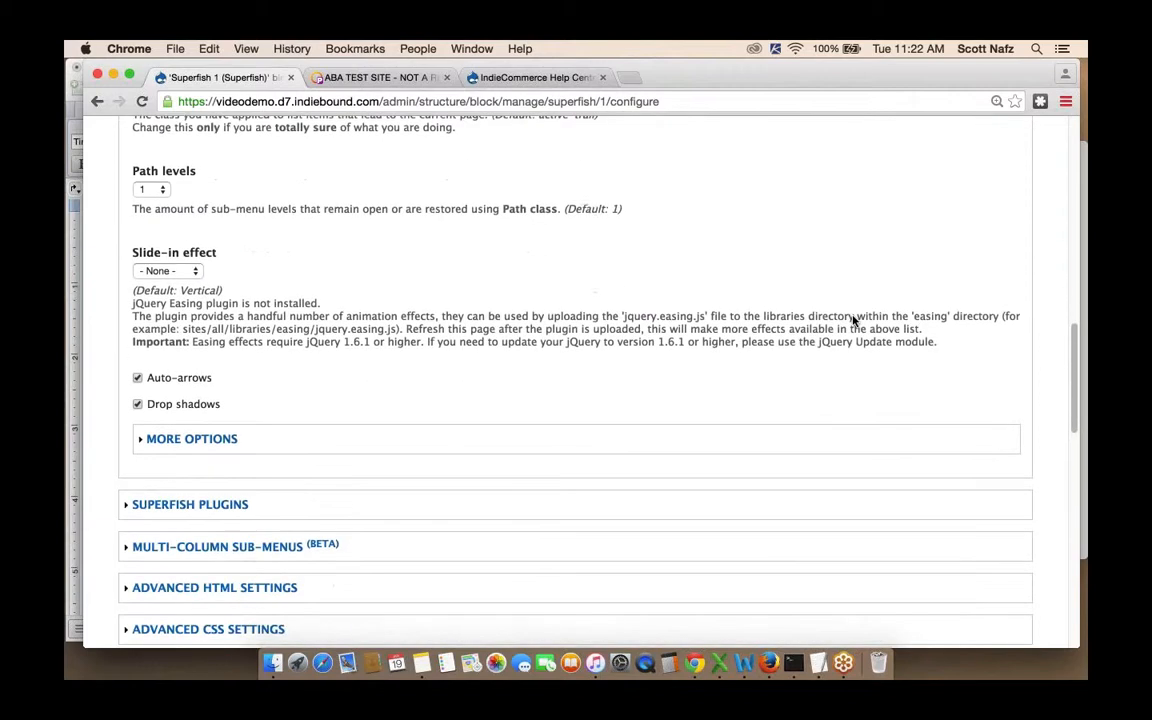
scroll(853, 321, down, 15)
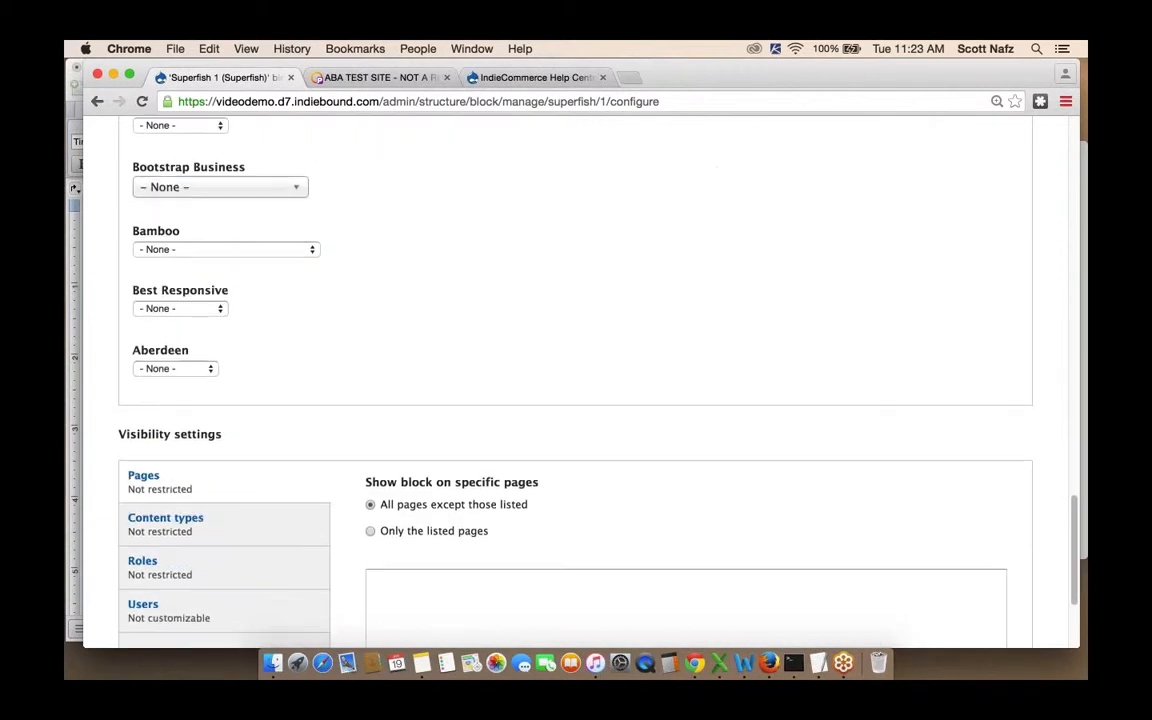
scroll(576, 380, up, 2)
scroll(576, 380, down, 6)
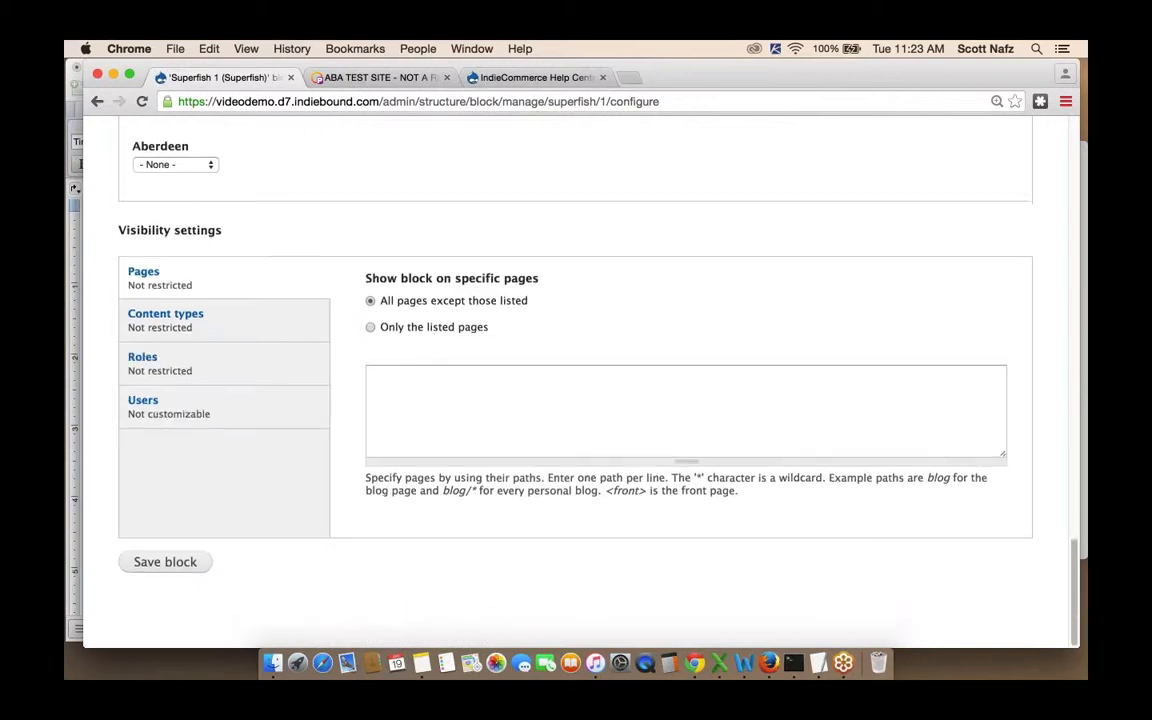
click(166, 577)
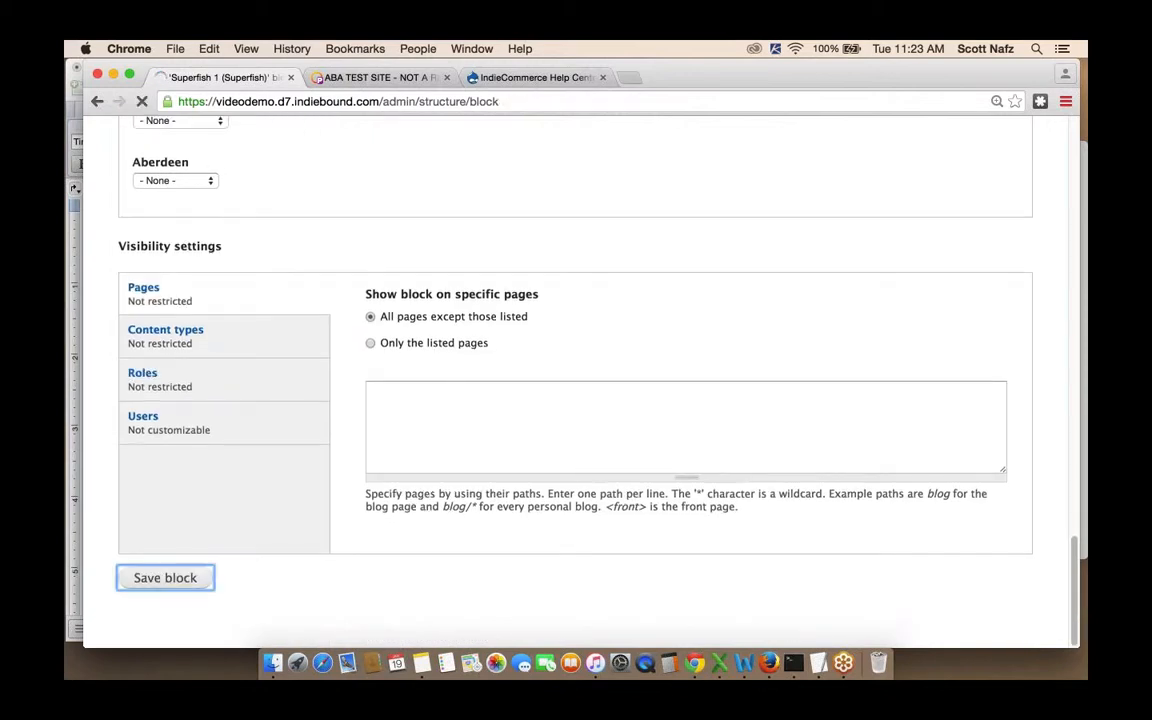
- Assign the disabled Superfish 1 block to the Highlighted region in the Responsive Bartik block list
scroll(722, 481, down, 10)
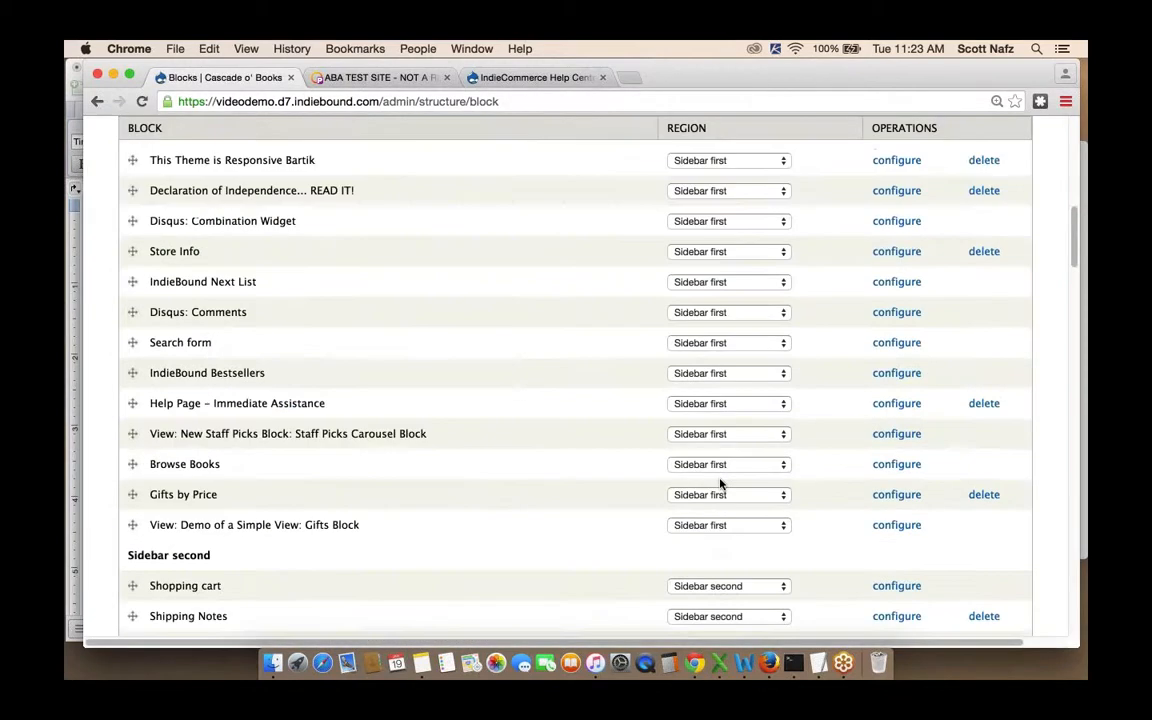
scroll(619, 391, down, 15)
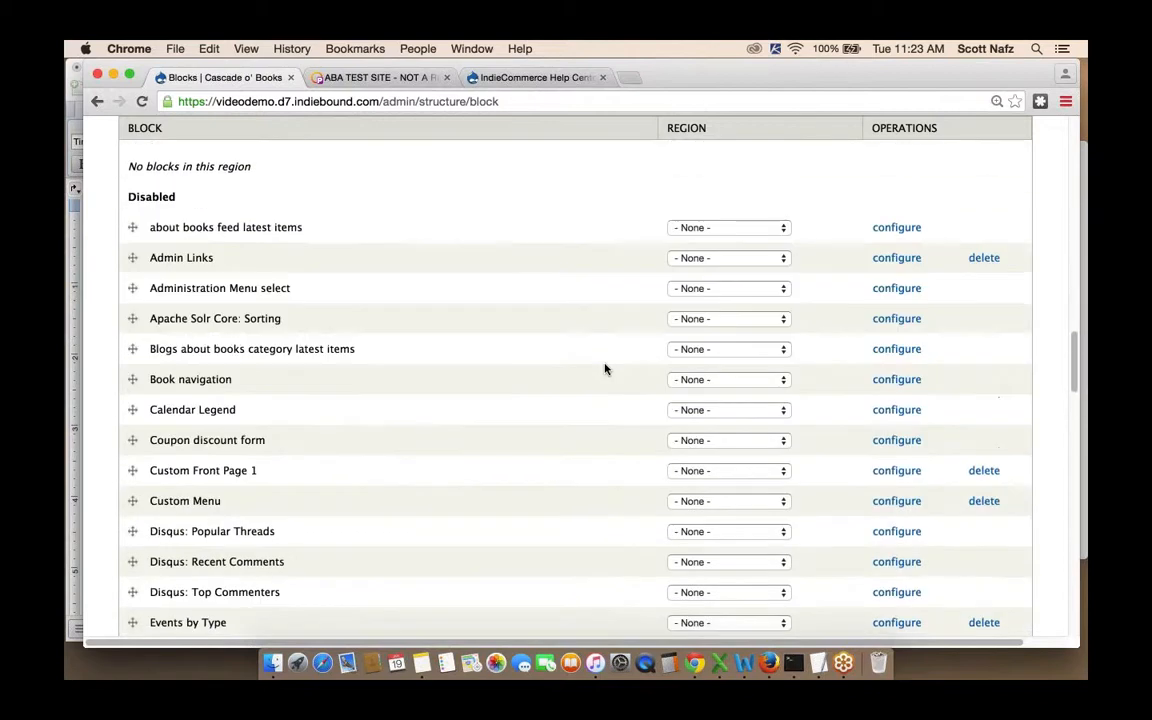
scroll(604, 369, down, 8)
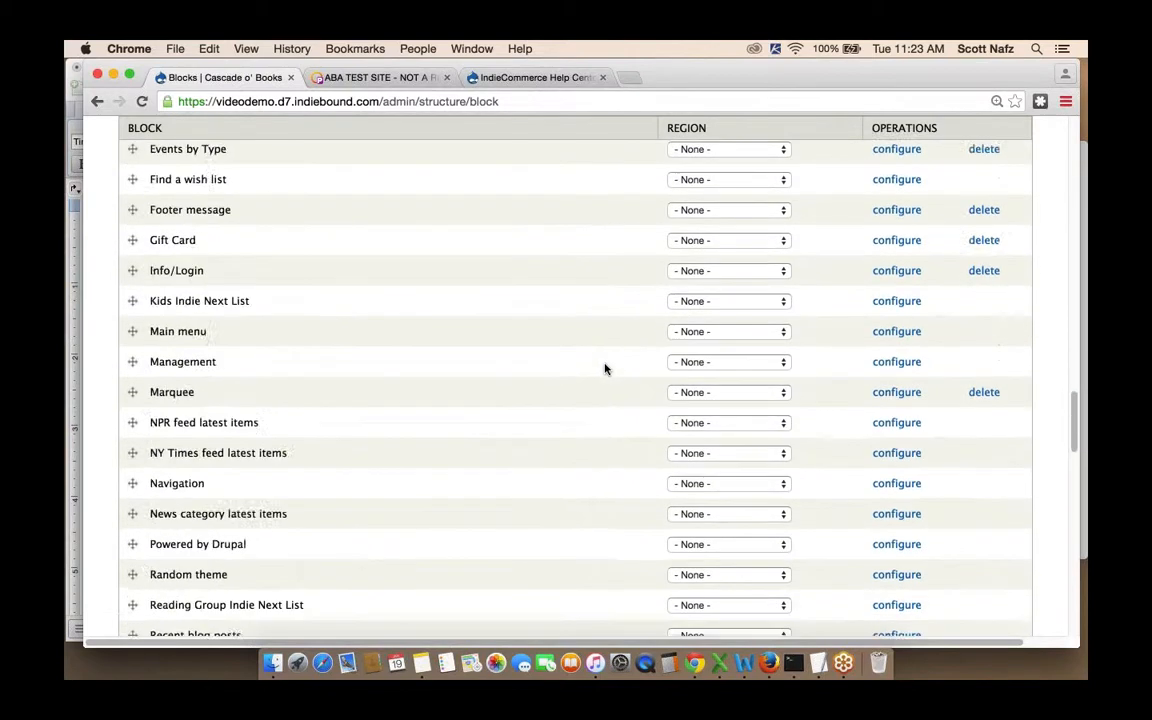
scroll(604, 369, down, 7)
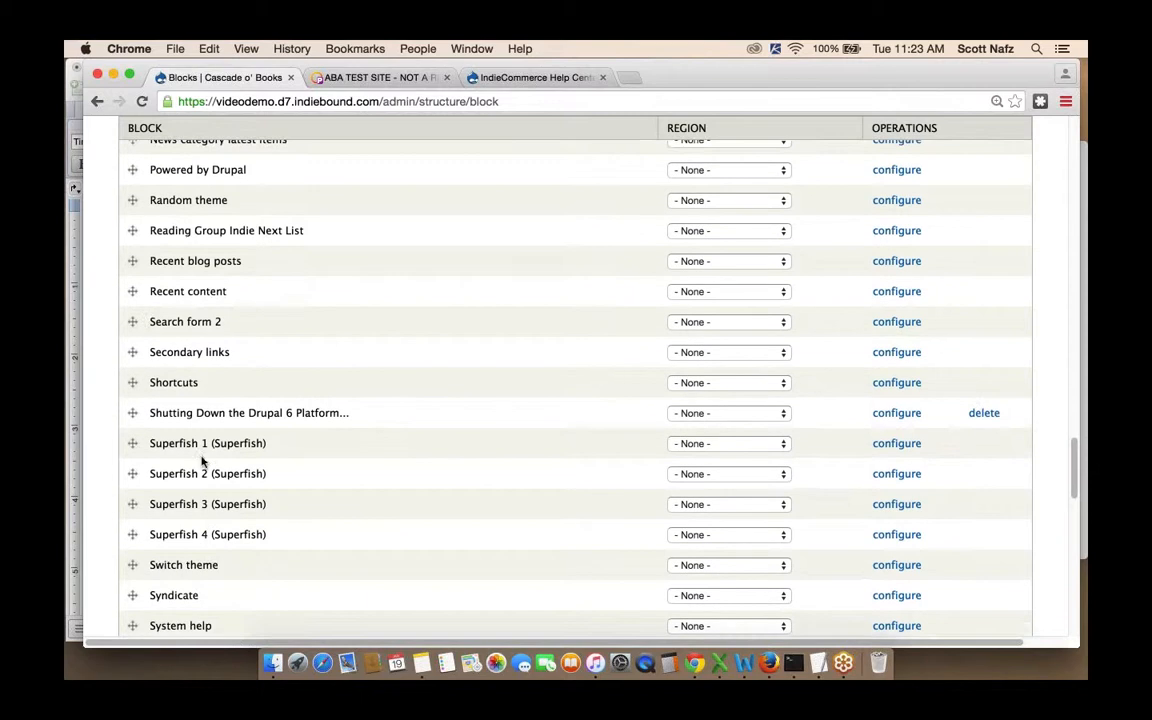
click(698, 447)
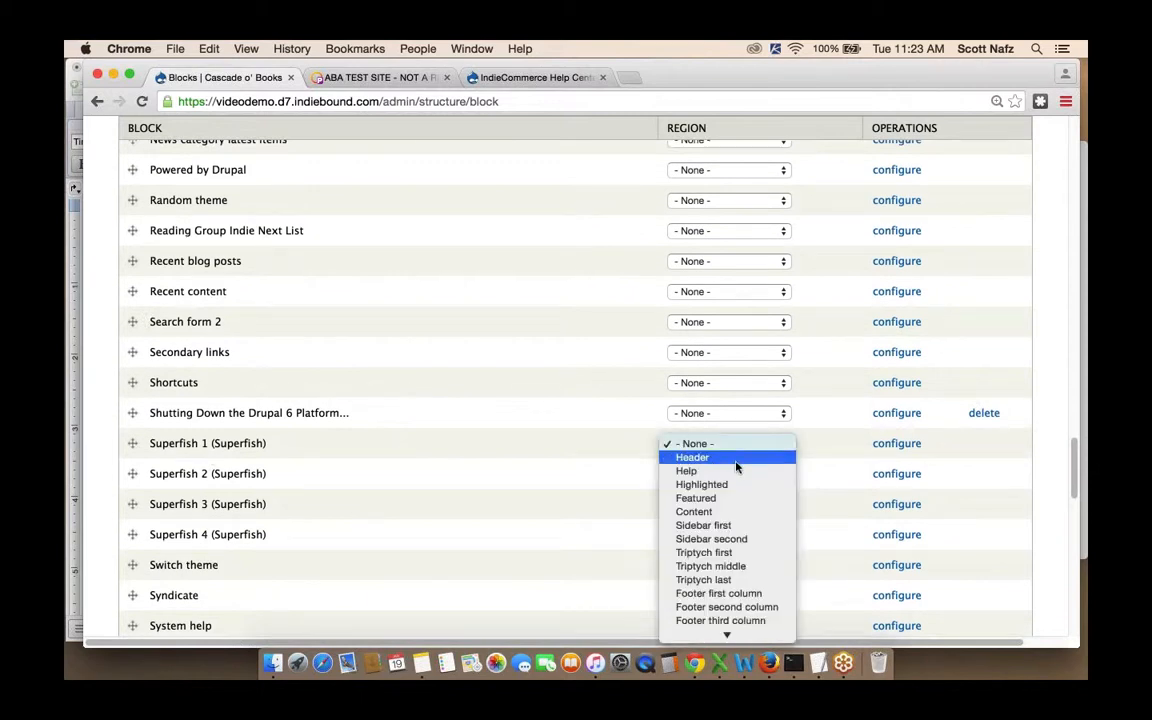
click(466, 482)
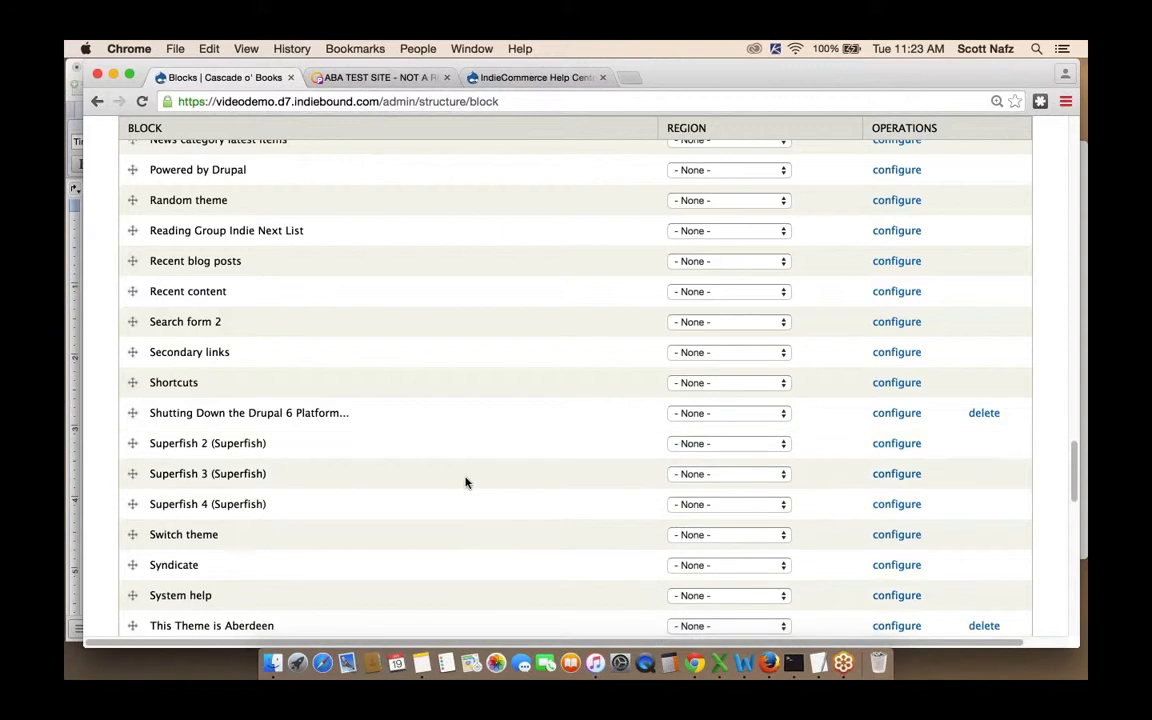
- Check the Superfish 1 block's placement under the Highlighted region and save the block layout
scroll(465, 482, down, 15)
scroll(465, 481, up, 4)
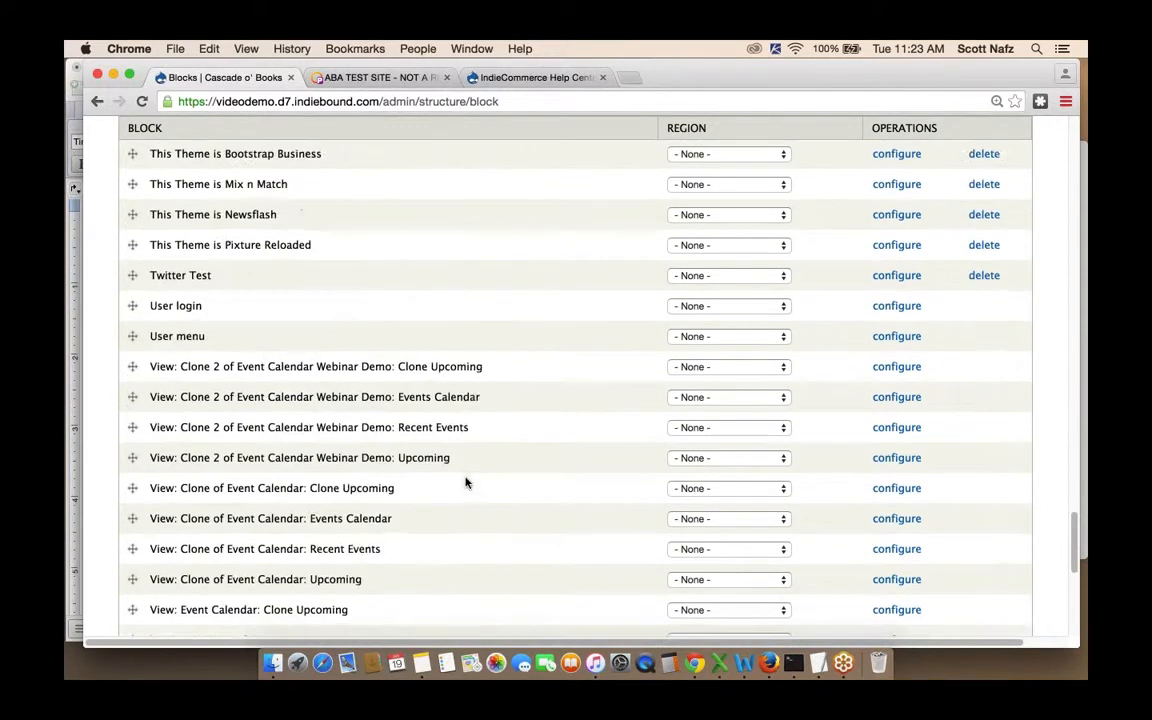
scroll(343, 326, up, 10)
scroll(343, 326, up, 20)
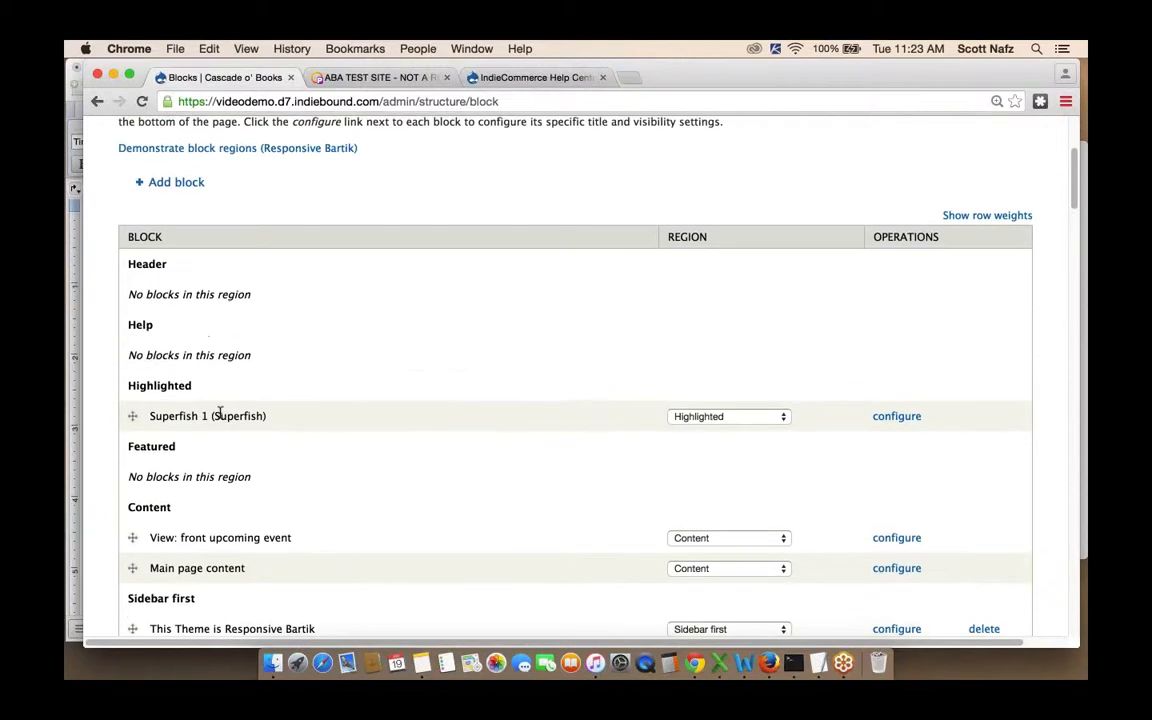
scroll(247, 415, down, 20)
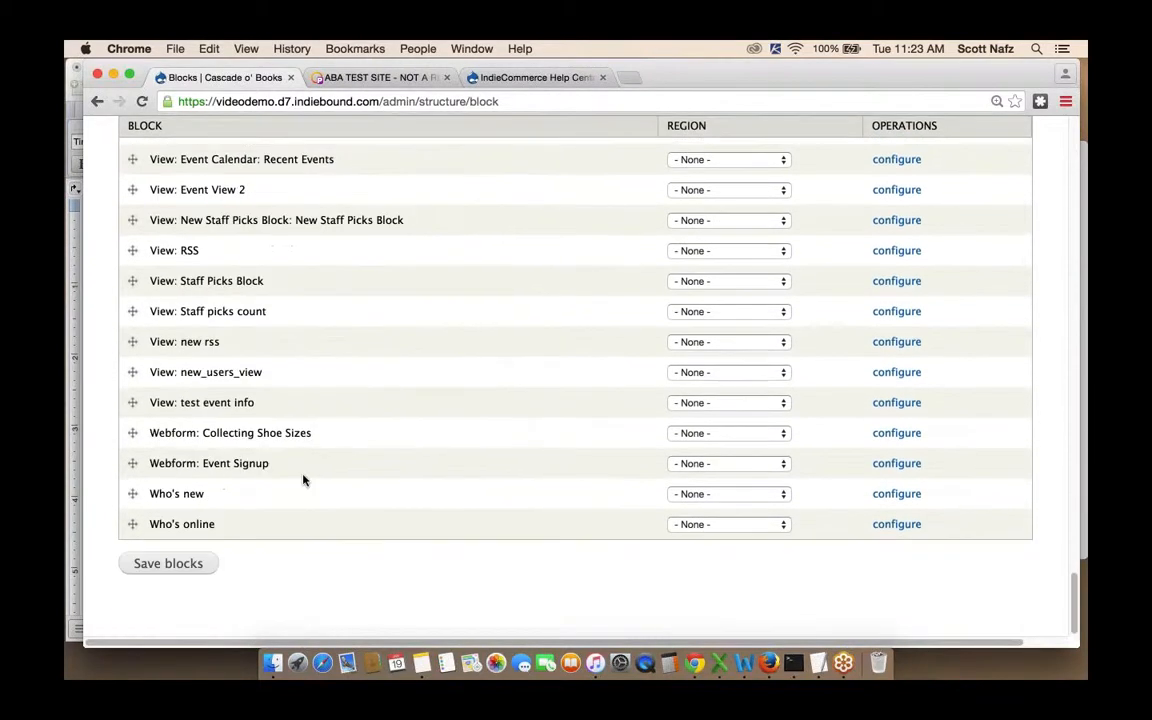
click(159, 570)
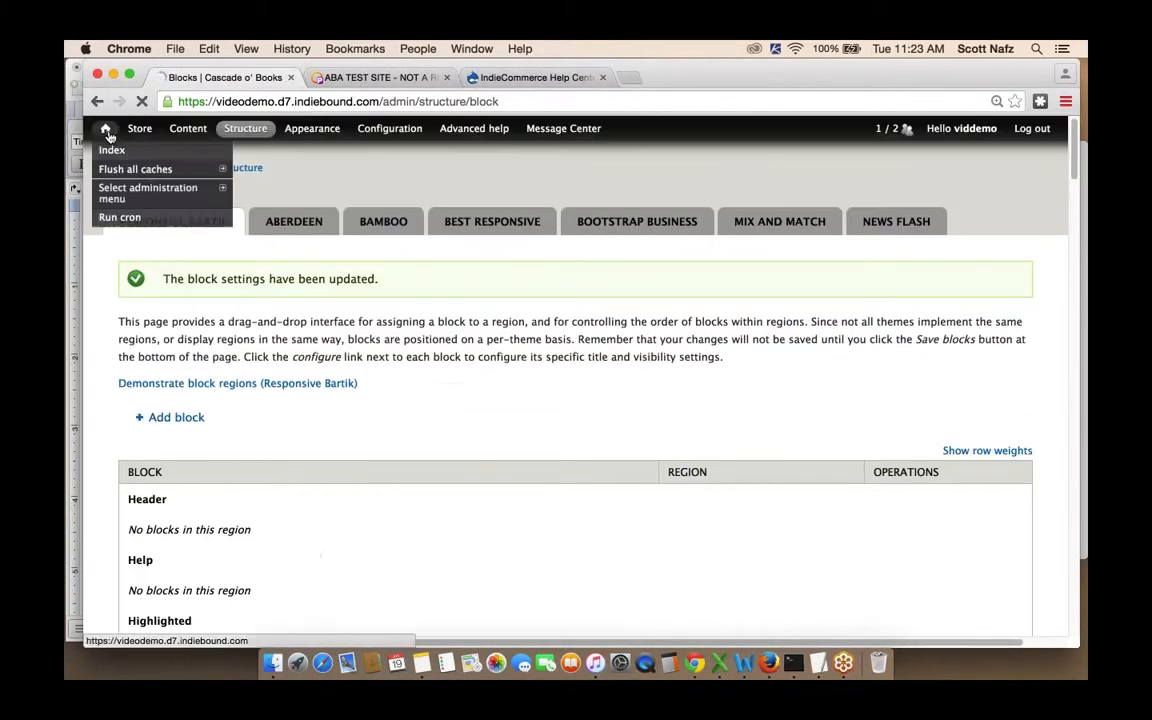
- Go to the home page and examine the Staff Picks dropdown and its submenus in the Superfish menu
click(106, 131)
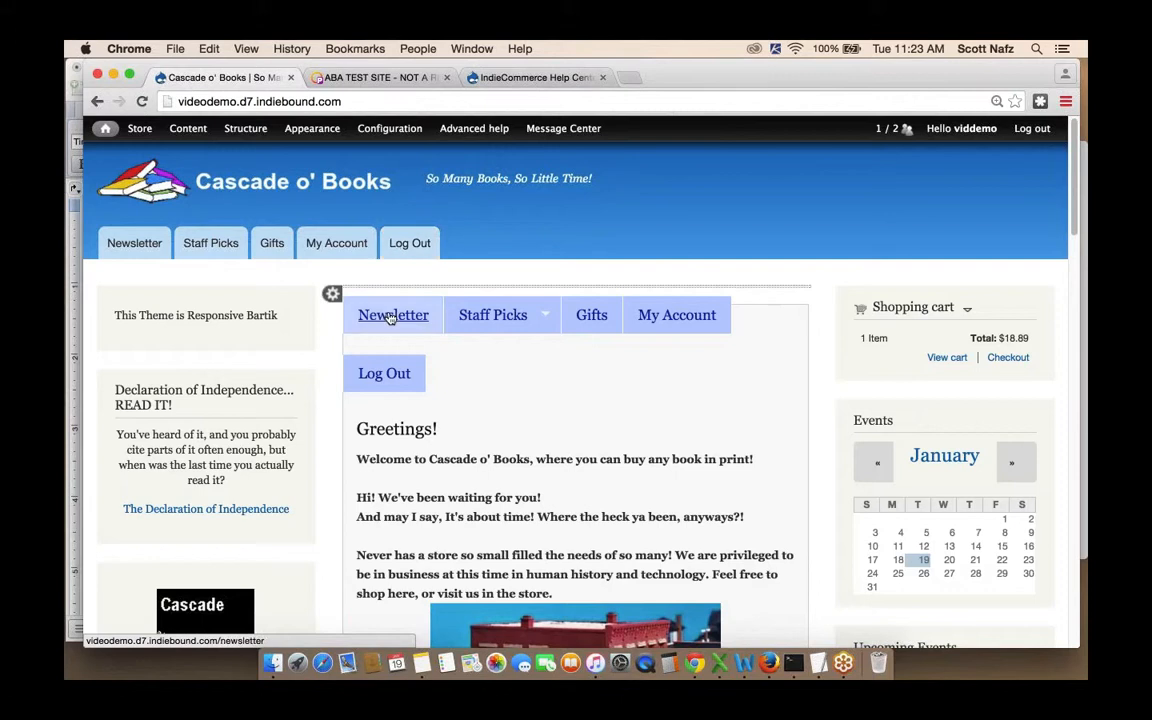
mouse_move(494, 320)
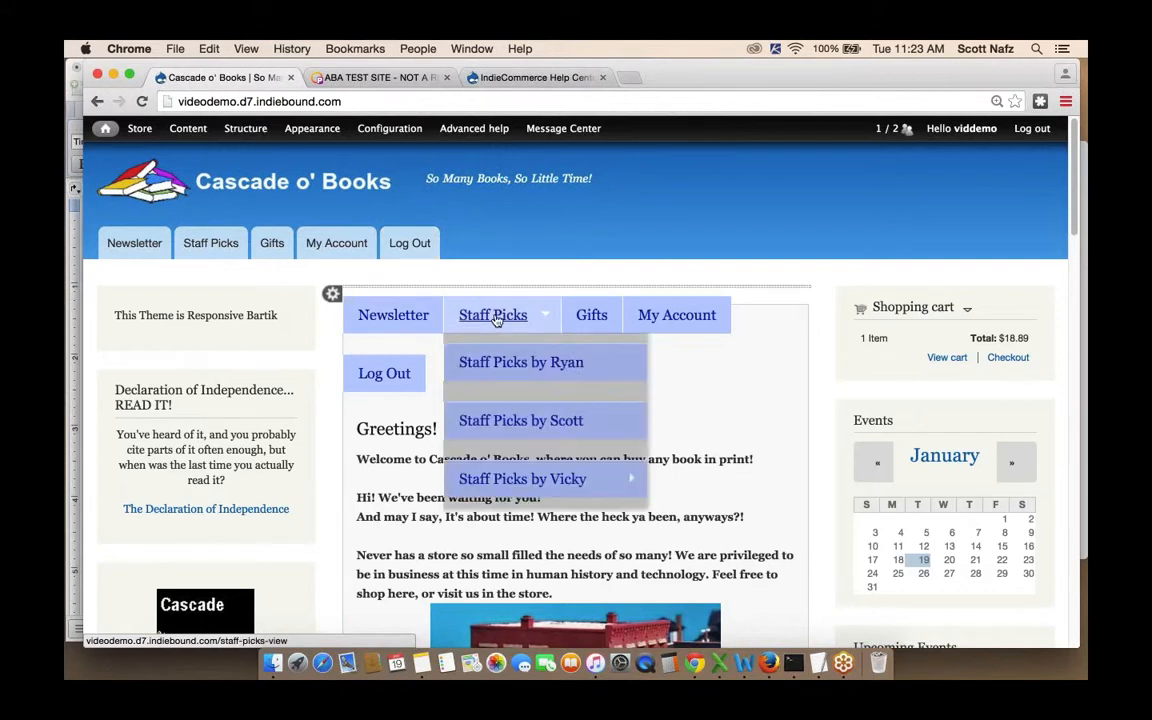
mouse_move(607, 478)
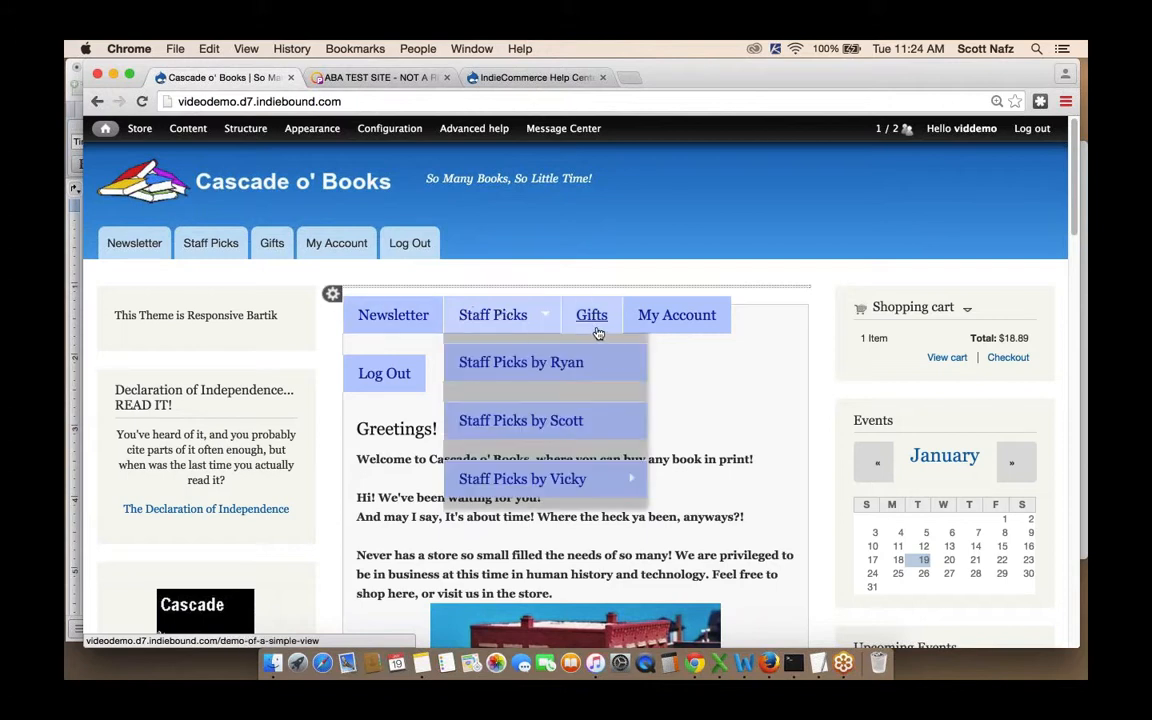
- Configure the Superfish block from the home page, setting its Responsive Bartik region to Header, and save it
click(332, 293)
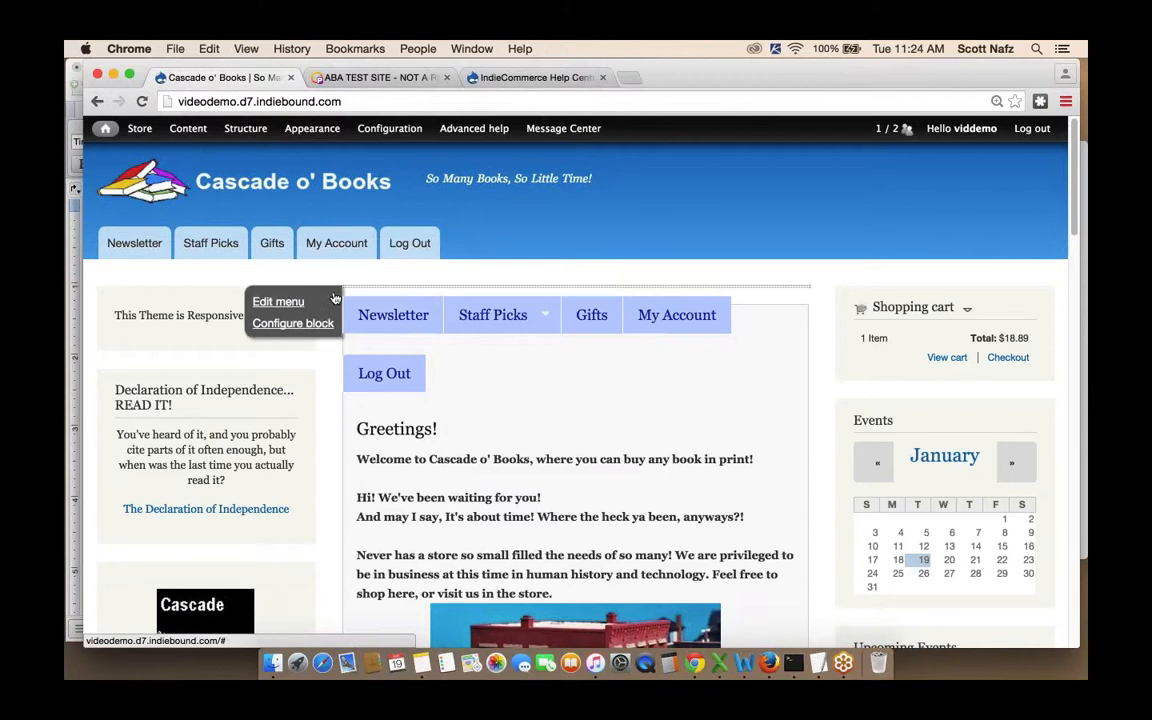
click(291, 324)
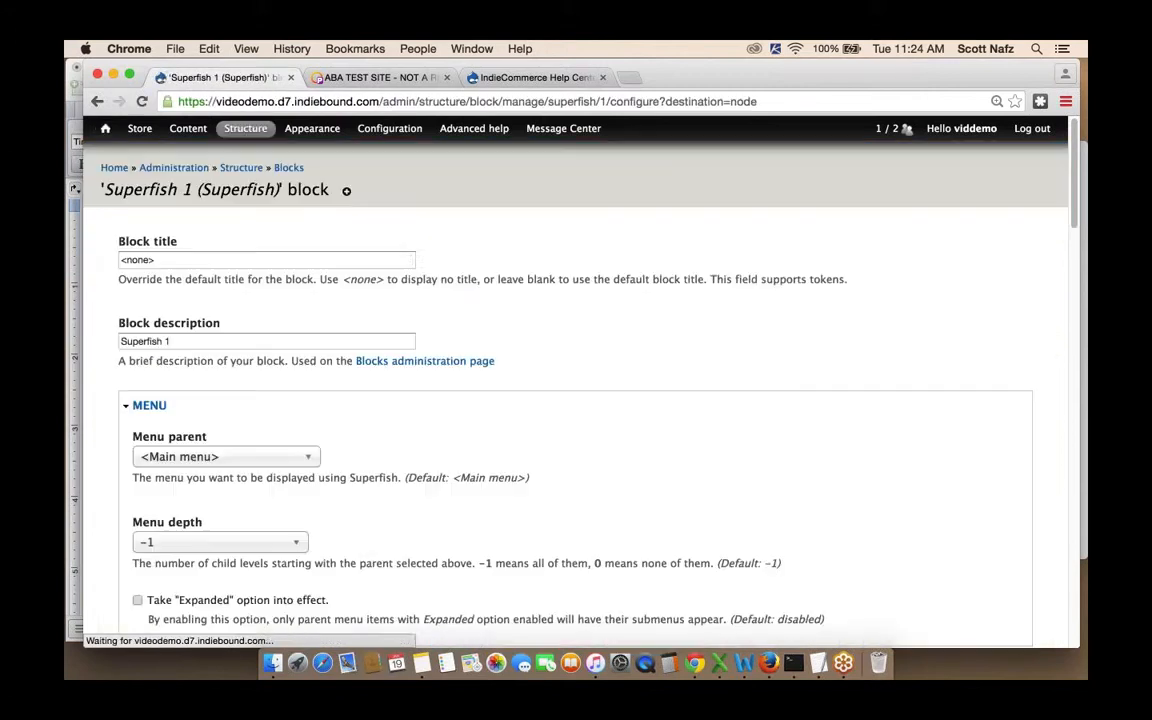
scroll(368, 342, down, 5)
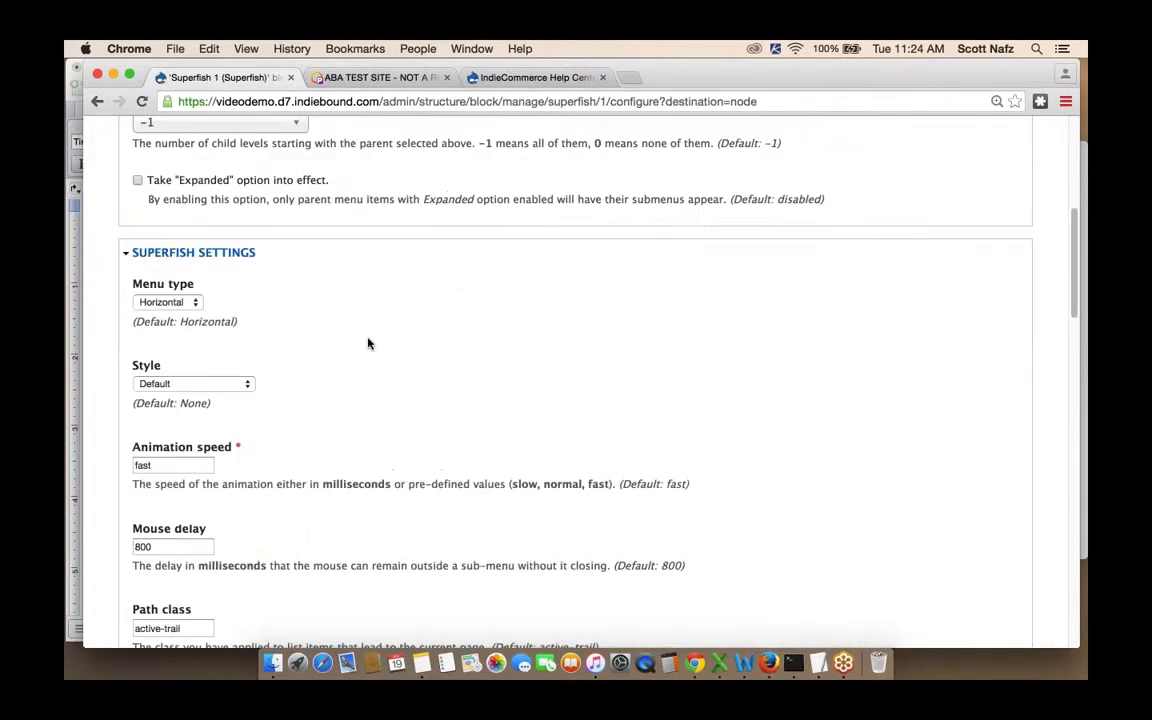
scroll(507, 372, down, 8)
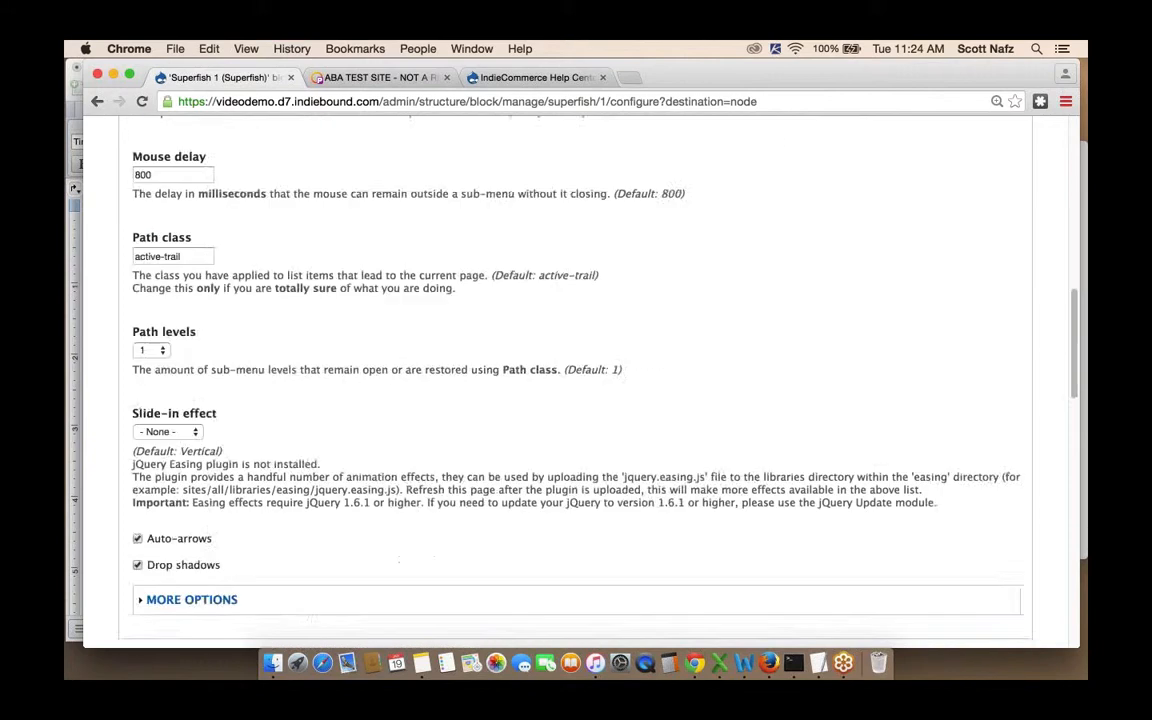
scroll(576, 380, up, 8)
scroll(576, 380, down, 11)
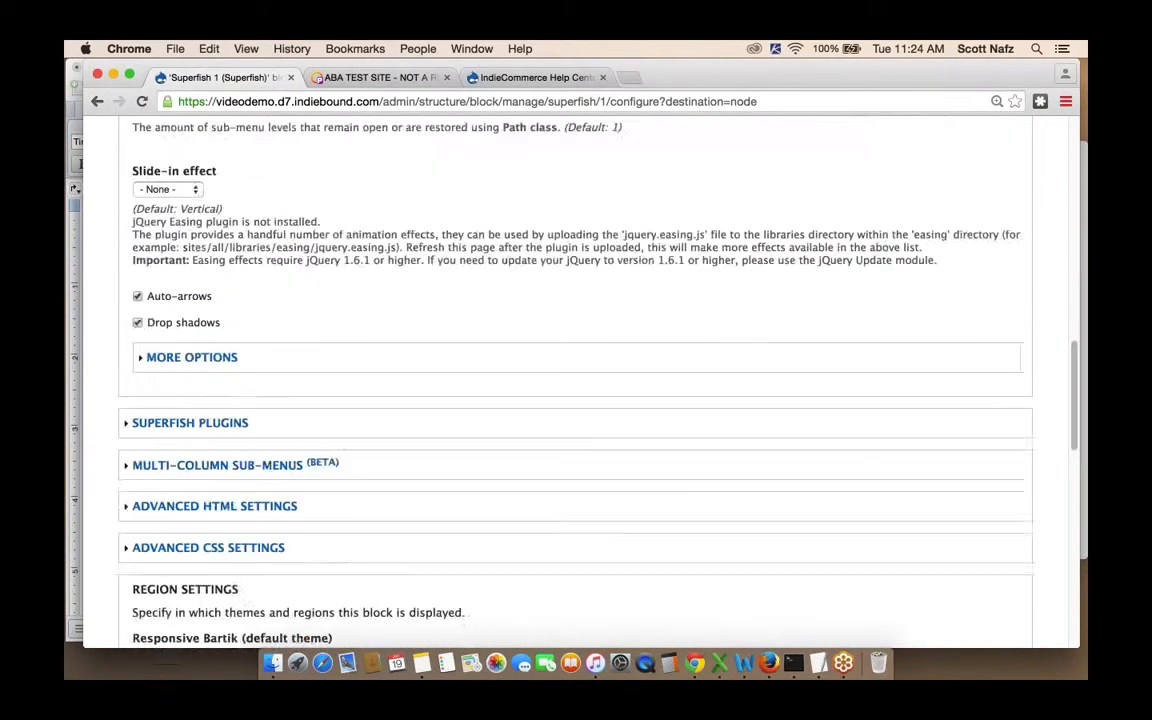
click(187, 258)
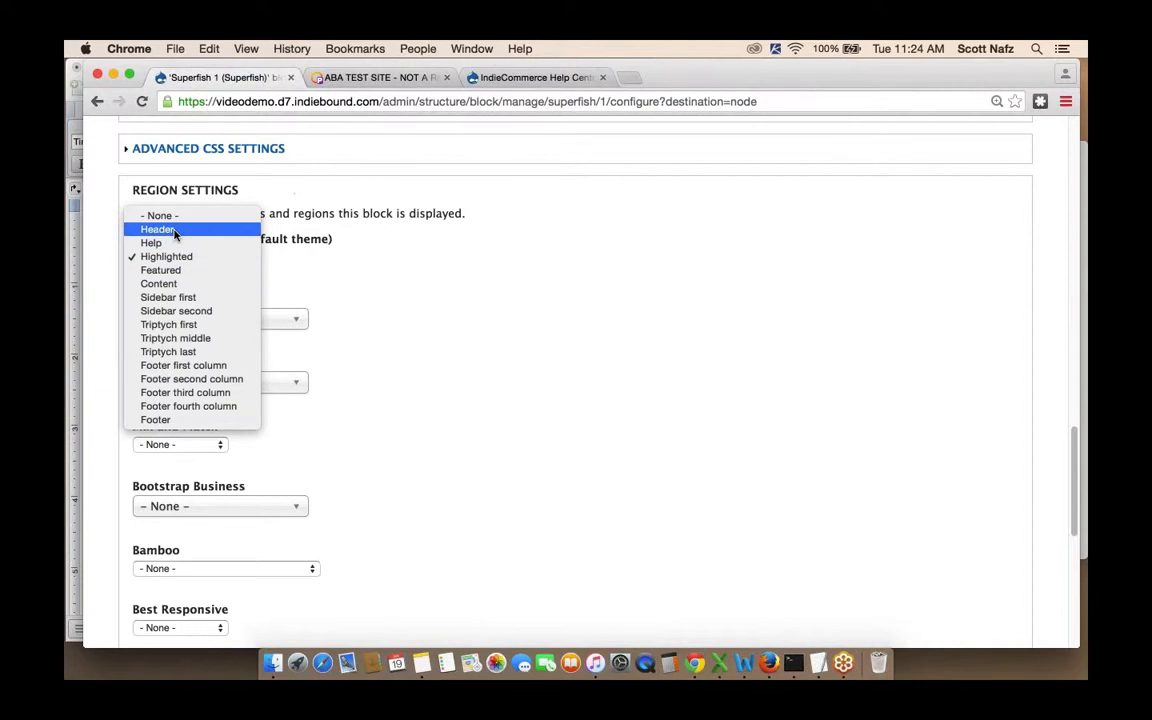
click(174, 230)
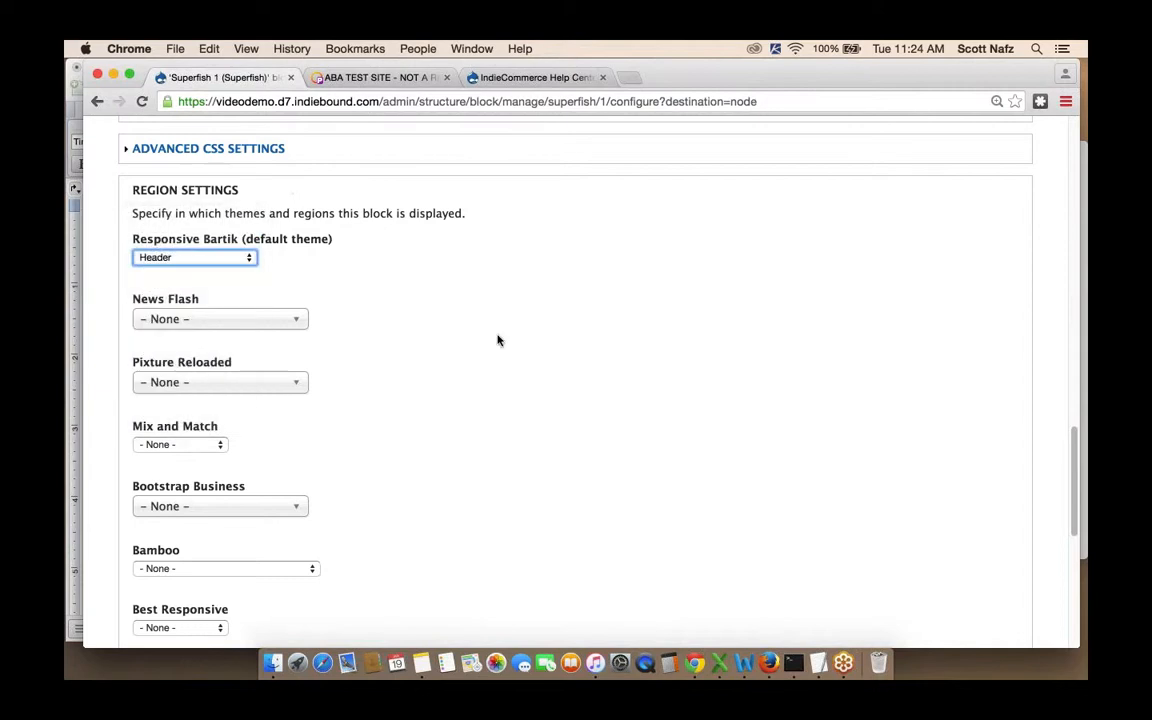
scroll(497, 338, down, 10)
click(165, 578)
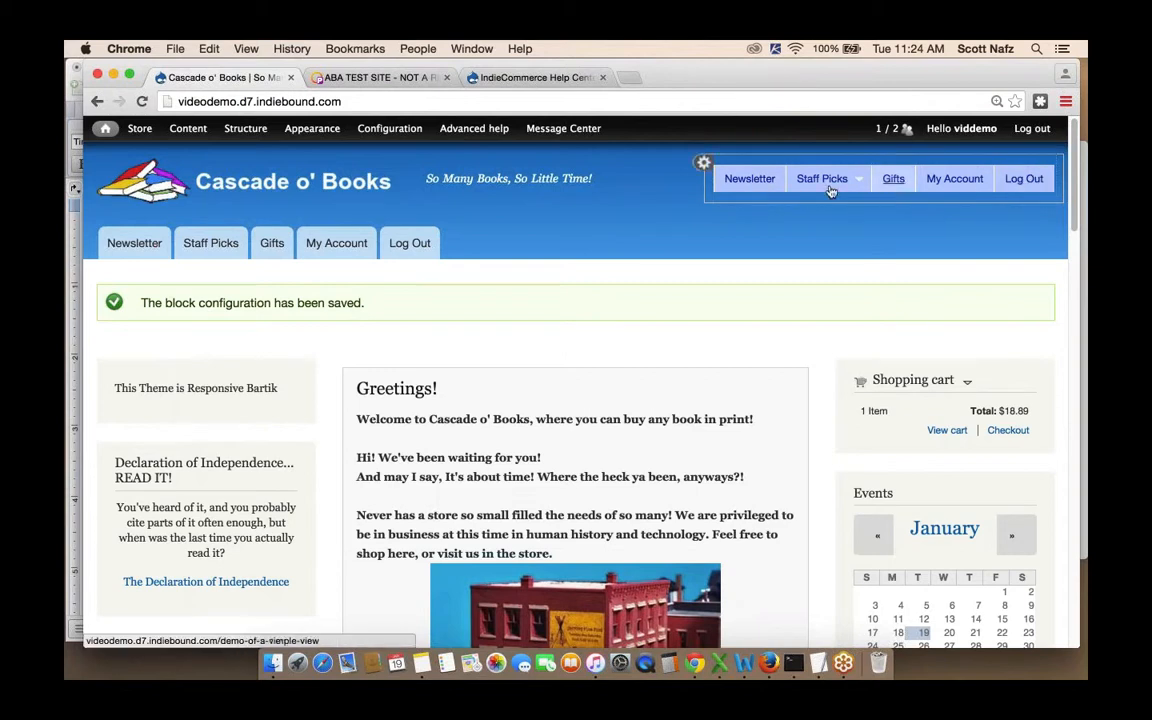
mouse_move(823, 180)
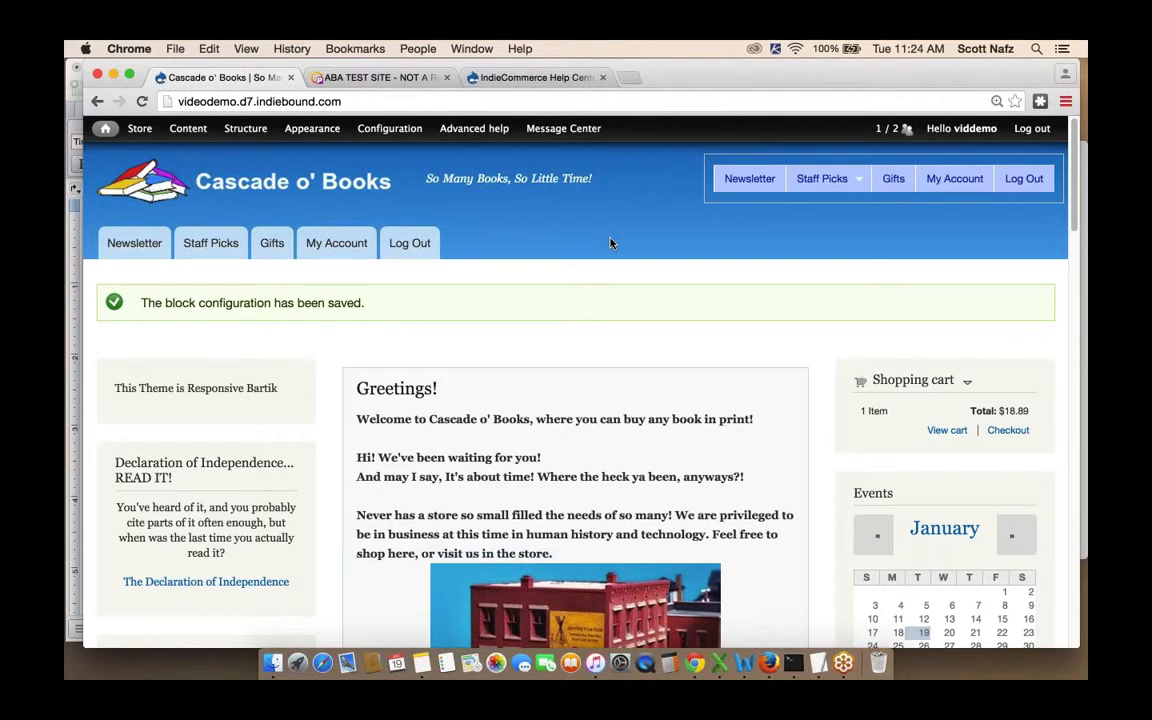
- Open the logged-in account for editing and select the Mix and Match theme in its theme configuration
click(962, 131)
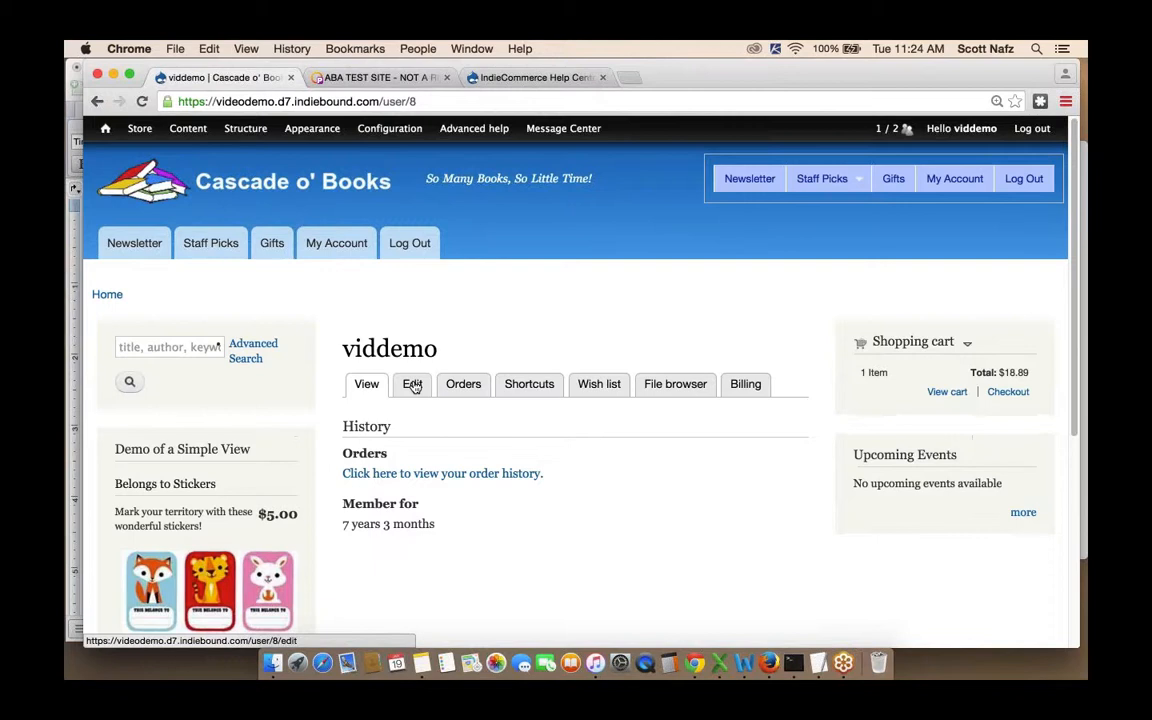
click(413, 386)
scroll(415, 387, down, 10)
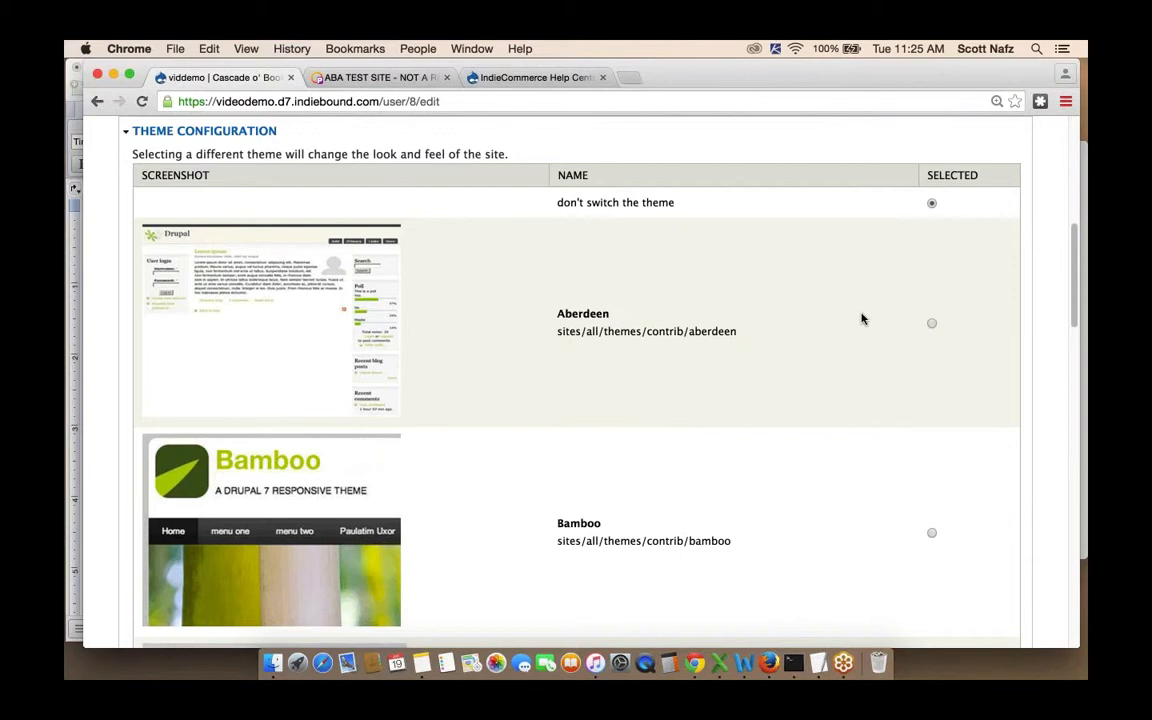
scroll(862, 319, down, 10)
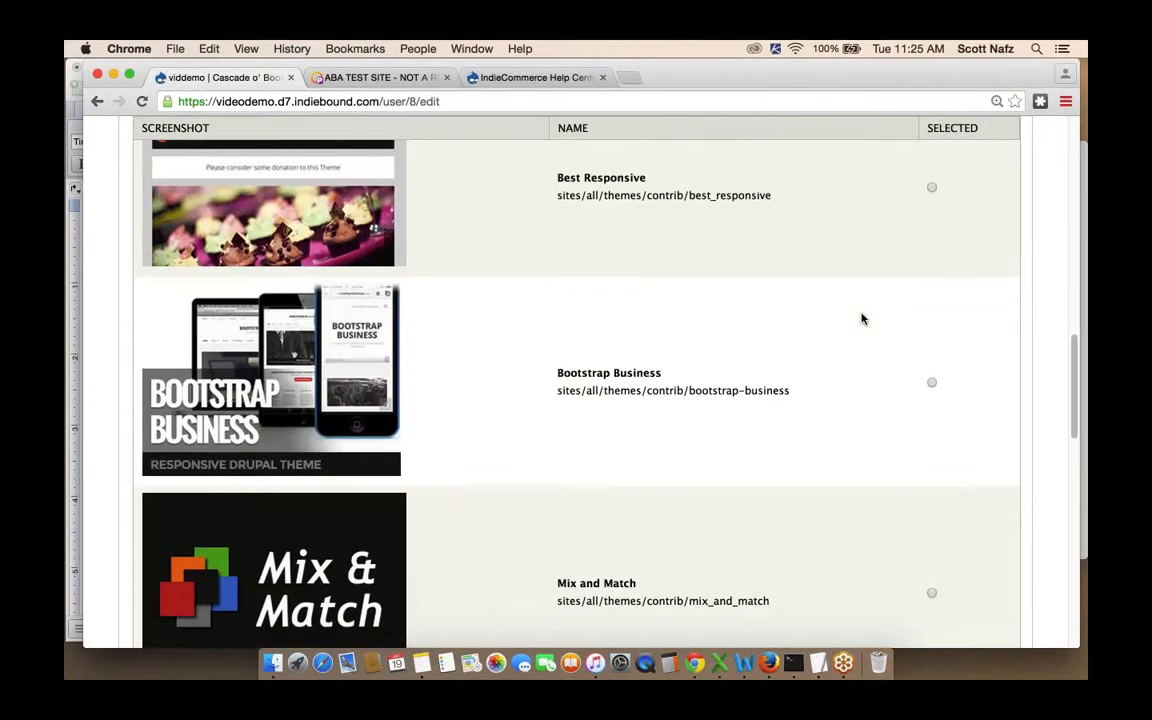
scroll(862, 319, down, 2)
click(931, 405)
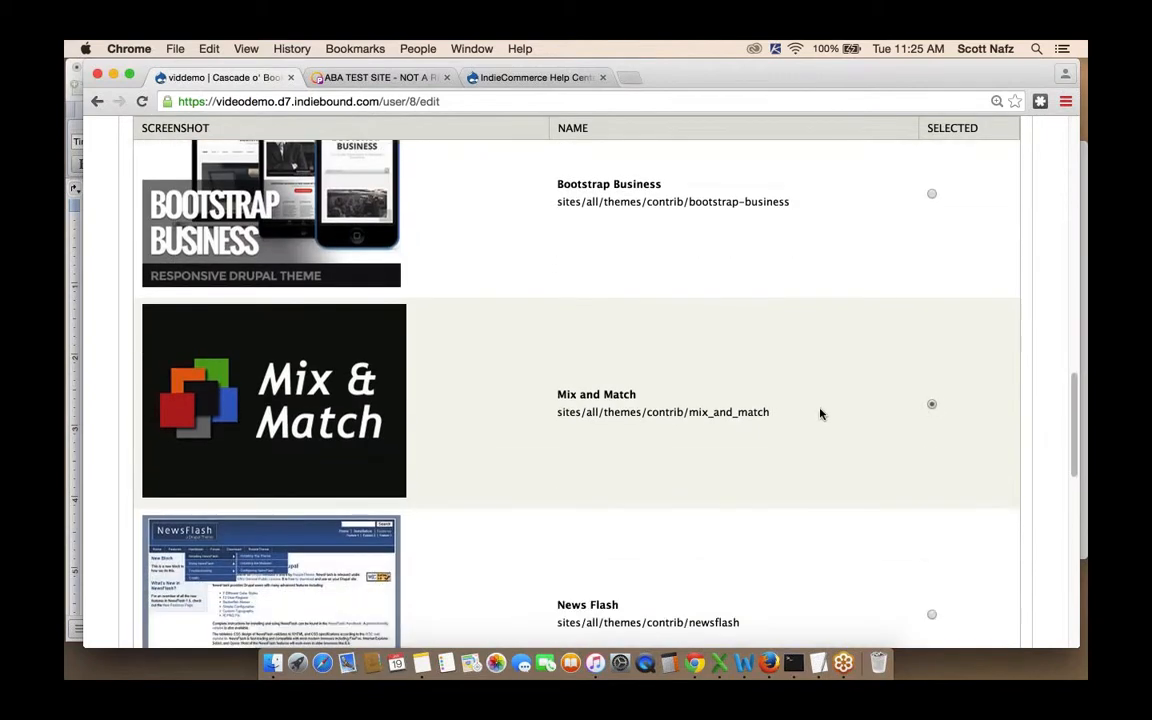
- Save the account profile and return to the home page to view the menu in the selected theme
scroll(820, 411, down, 15)
right_click(135, 588)
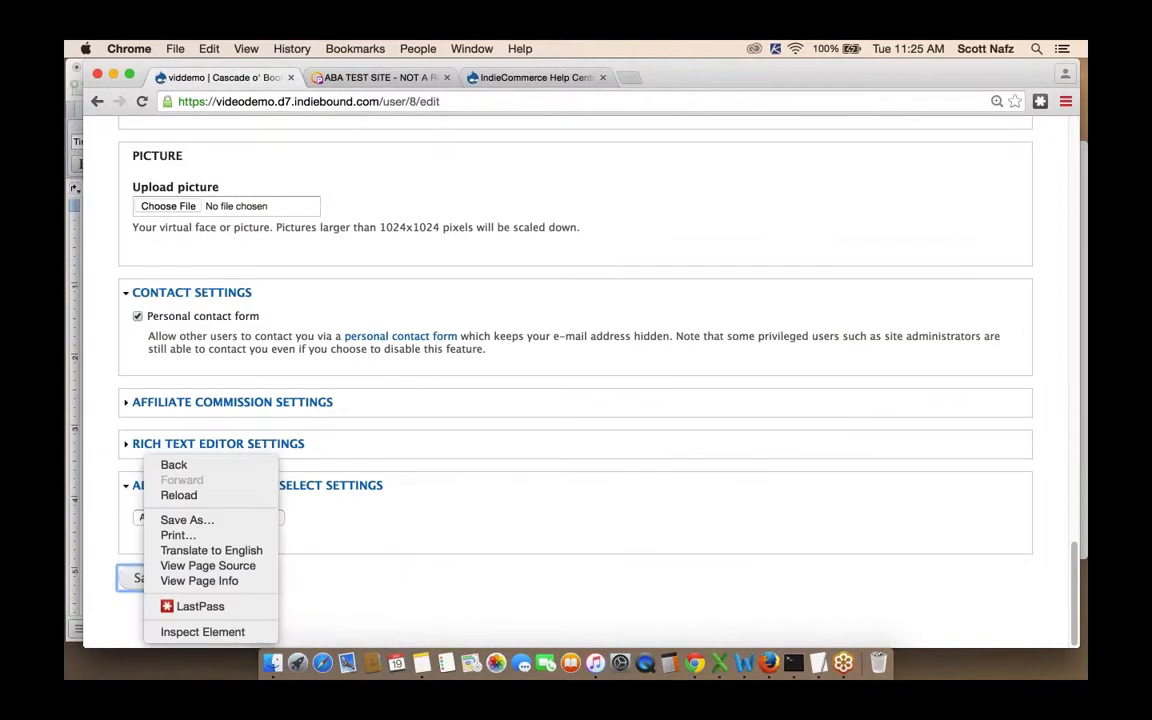
click(135, 588)
click(135, 586)
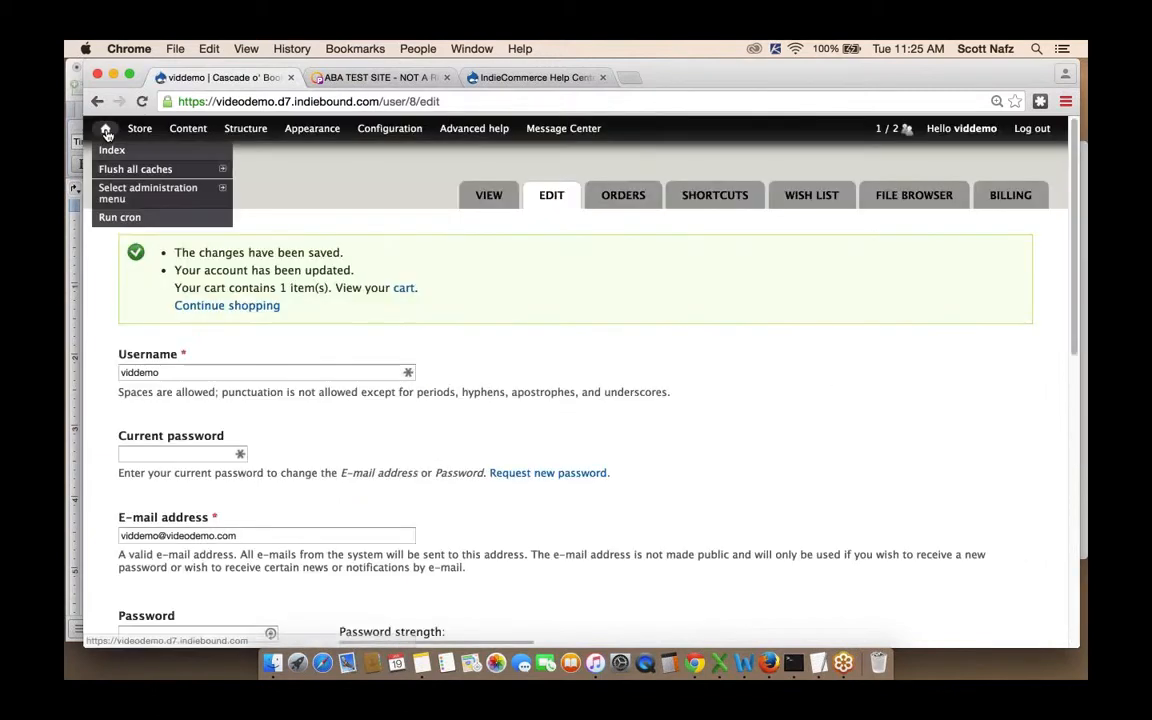
click(104, 128)
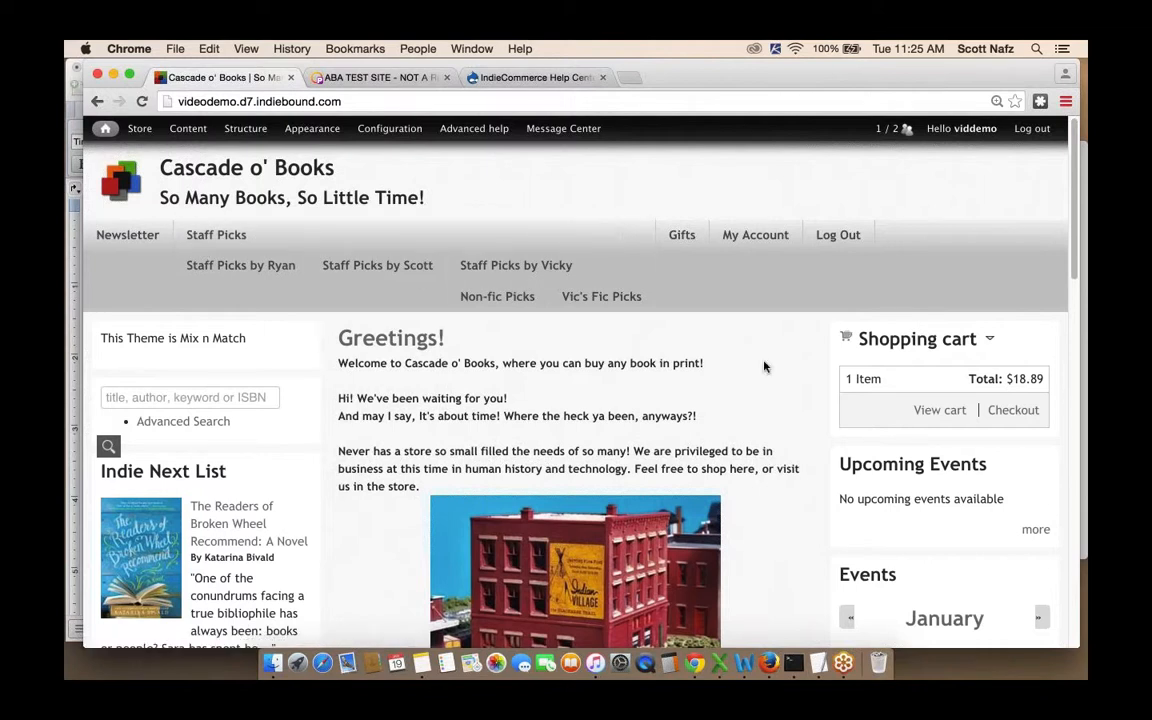
- Open the site's Blocks administration page and show the block list for the Mix and Match theme
click(320, 388)
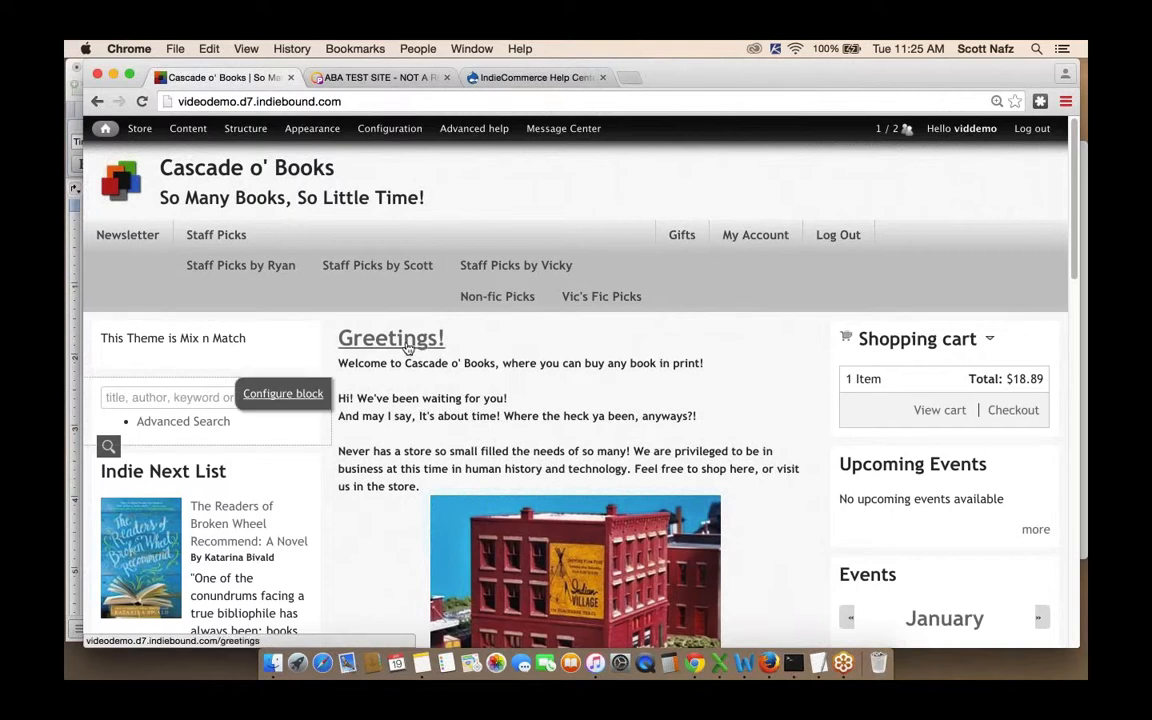
mouse_move(385, 128)
mouse_move(243, 128)
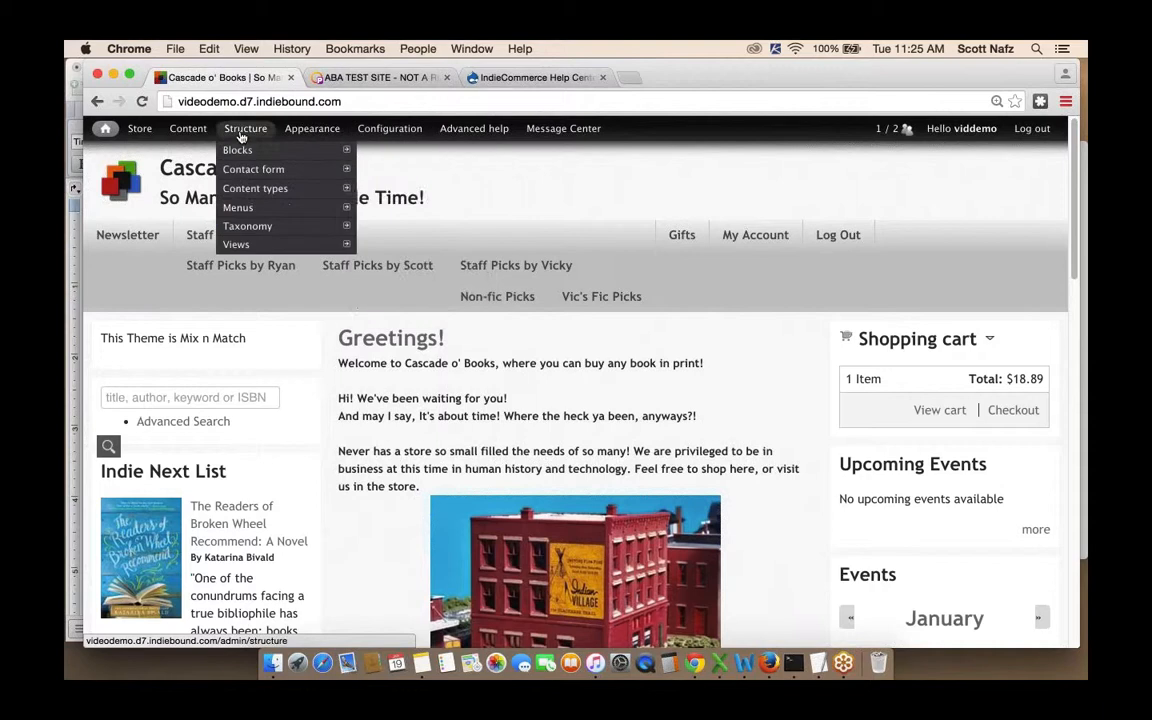
click(240, 150)
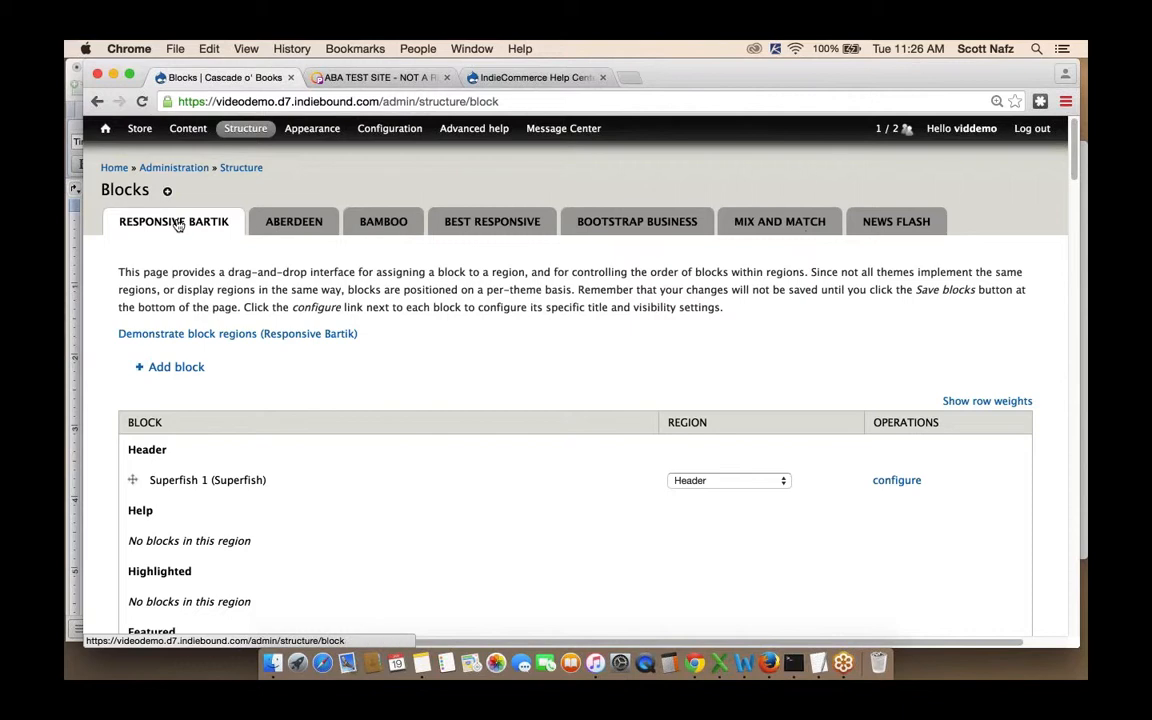
click(765, 222)
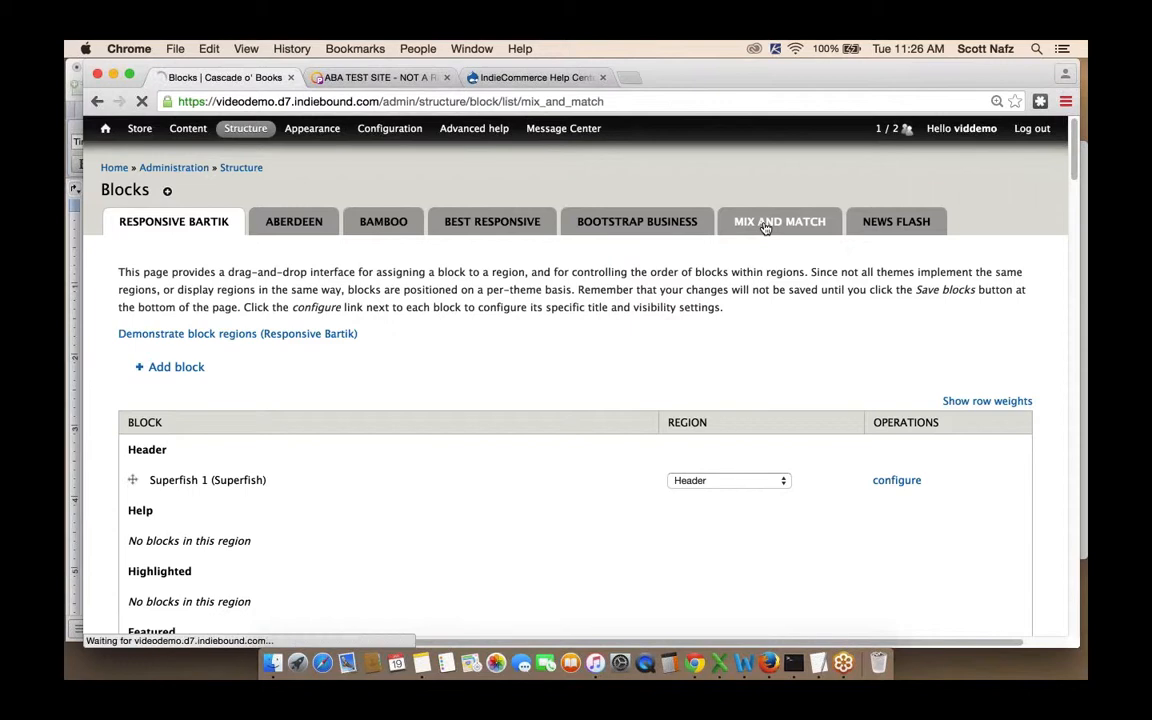
- Assign the Superfish 1 block to the Highlighted region of the Mix and Match theme and save the blocks
scroll(765, 228, down, 10)
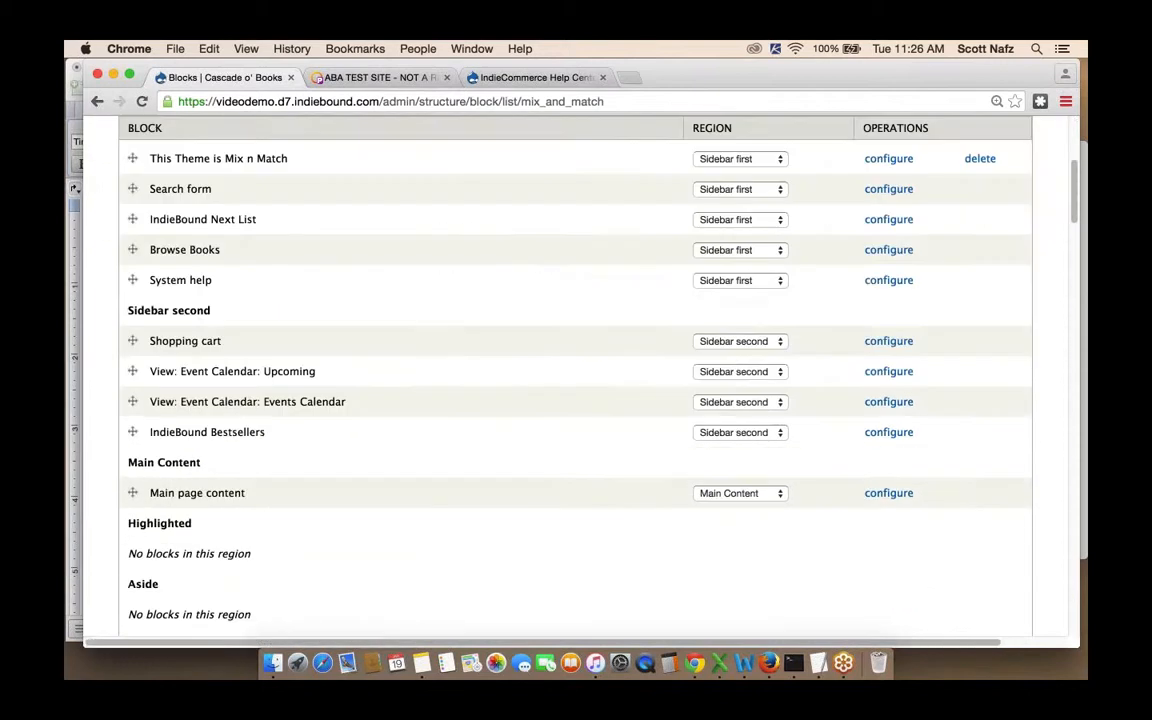
scroll(575, 380, down, 15)
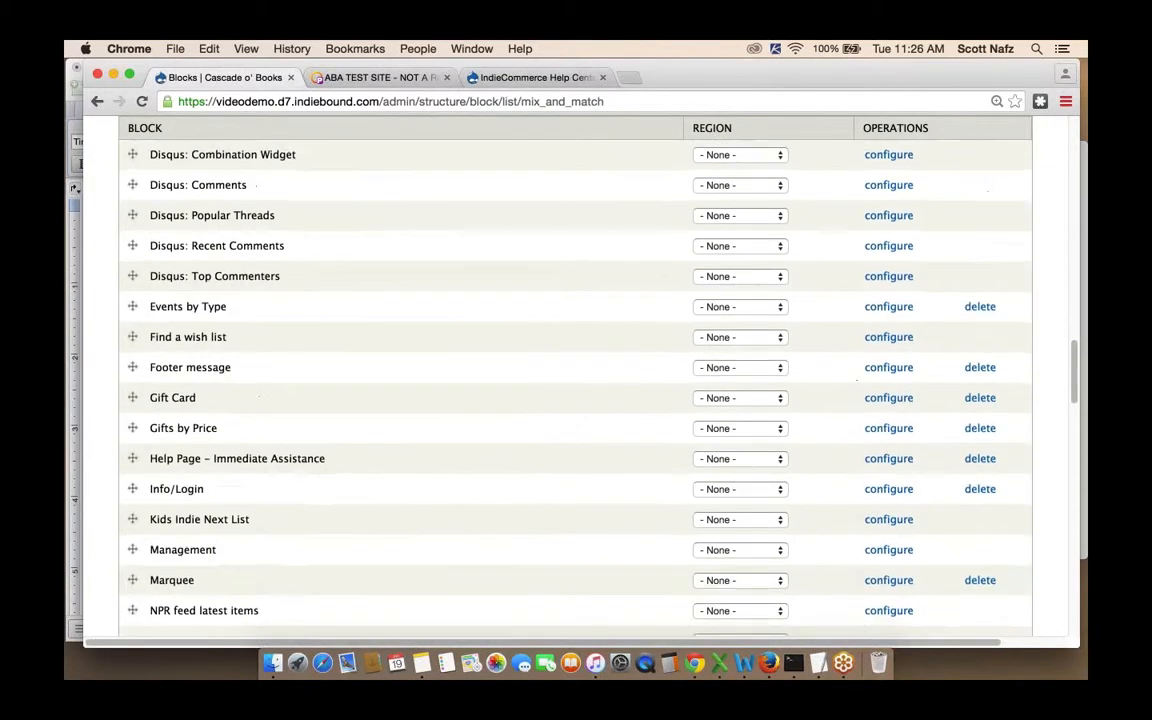
scroll(575, 380, down, 10)
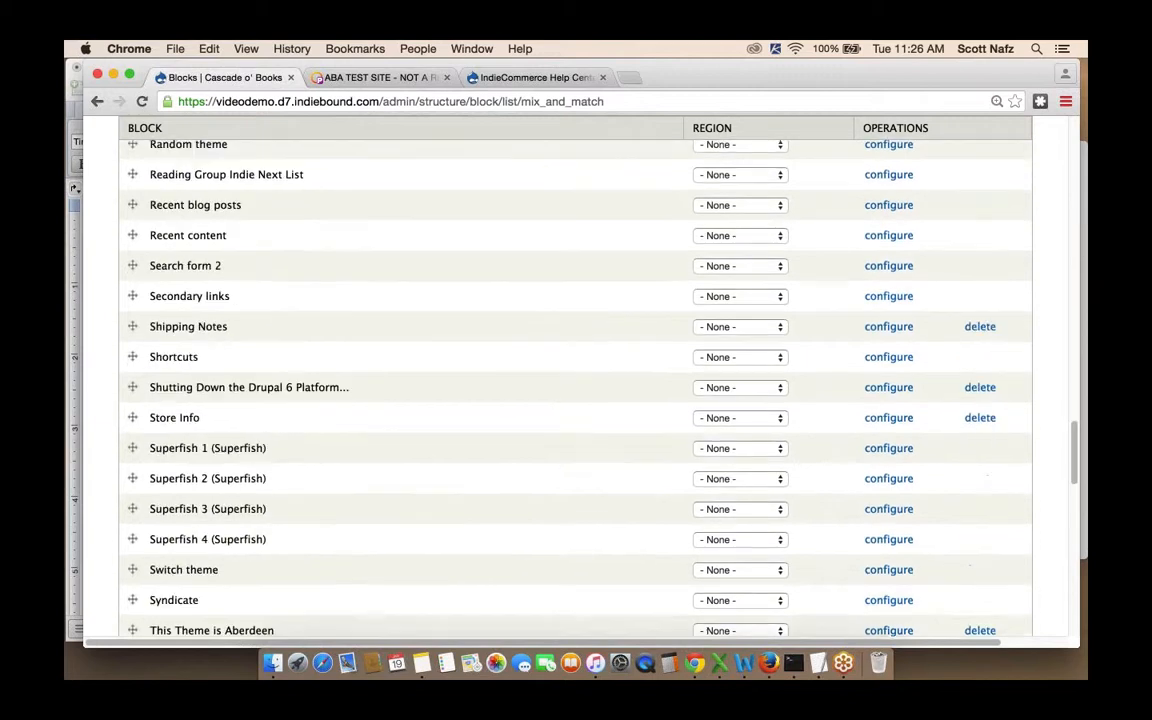
click(722, 441)
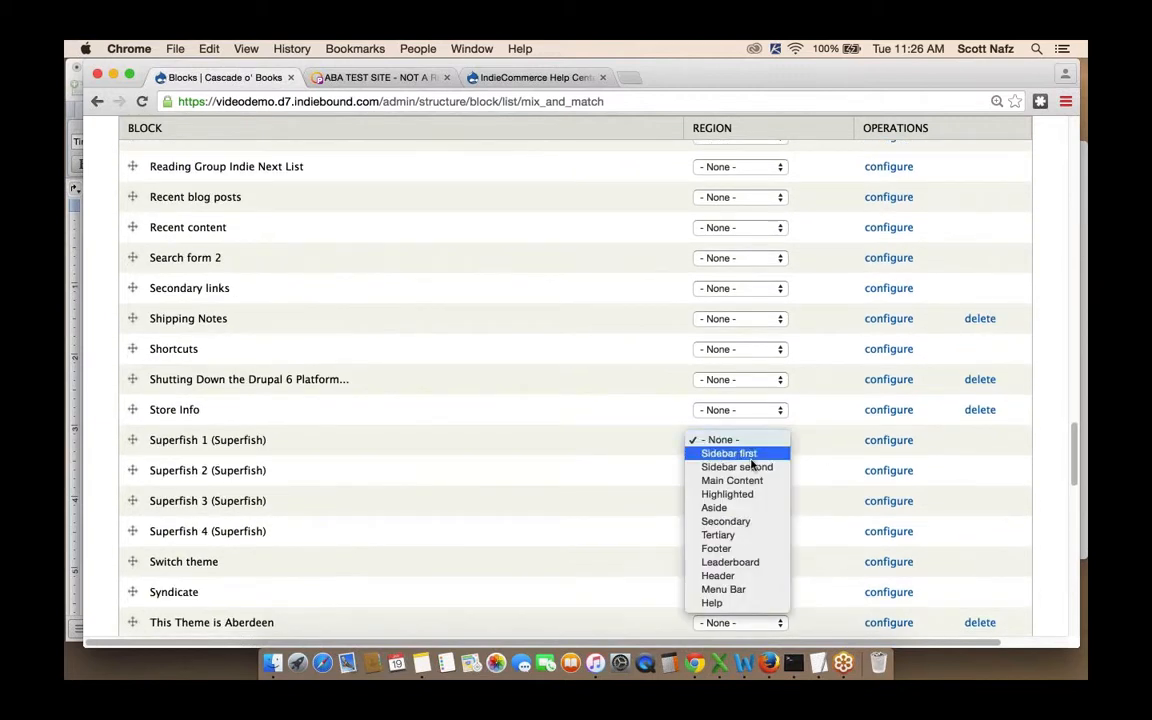
click(737, 496)
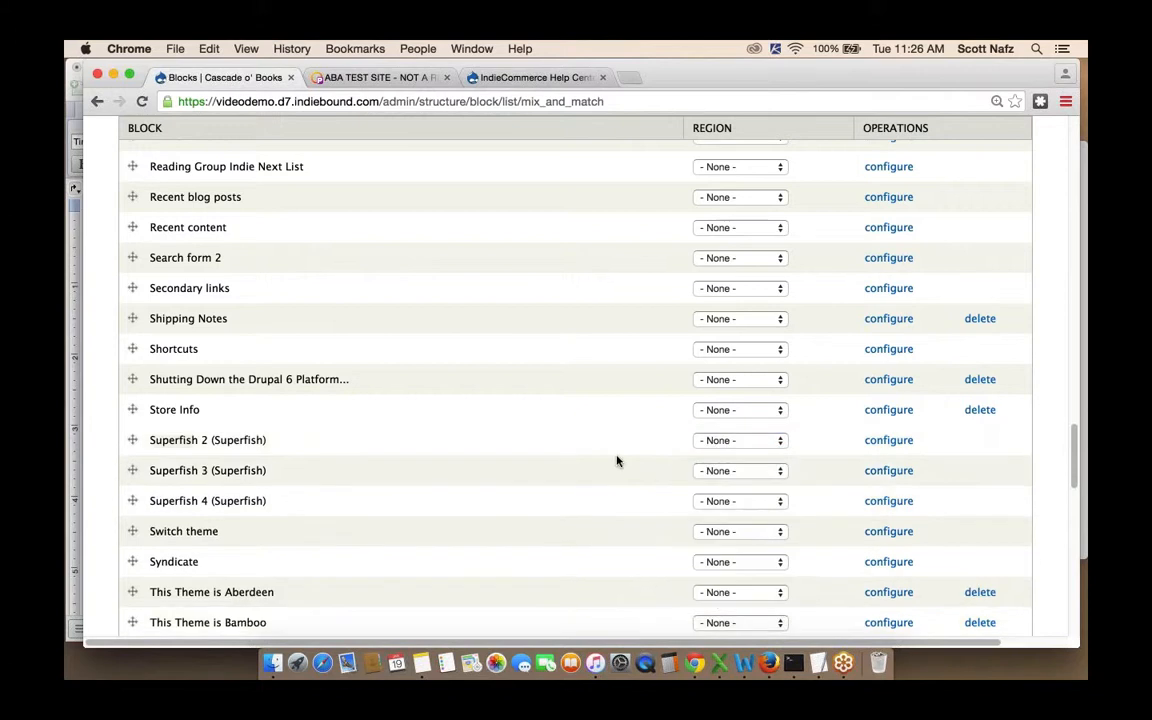
scroll(553, 437, down, 10)
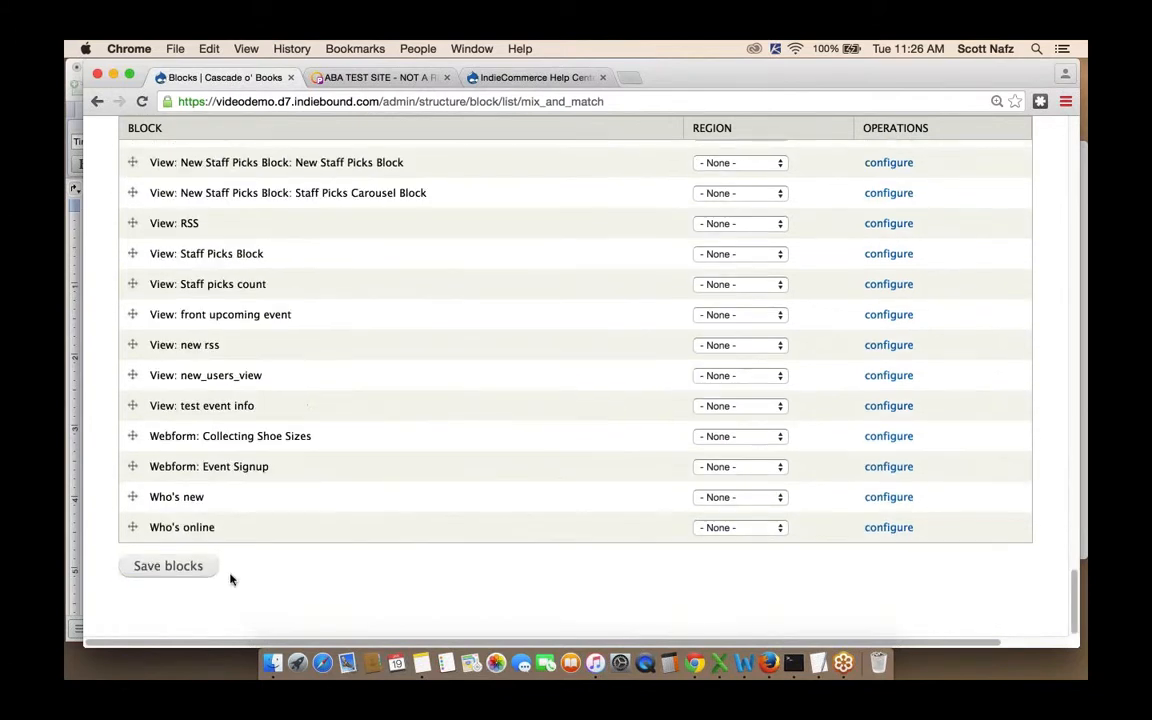
click(186, 567)
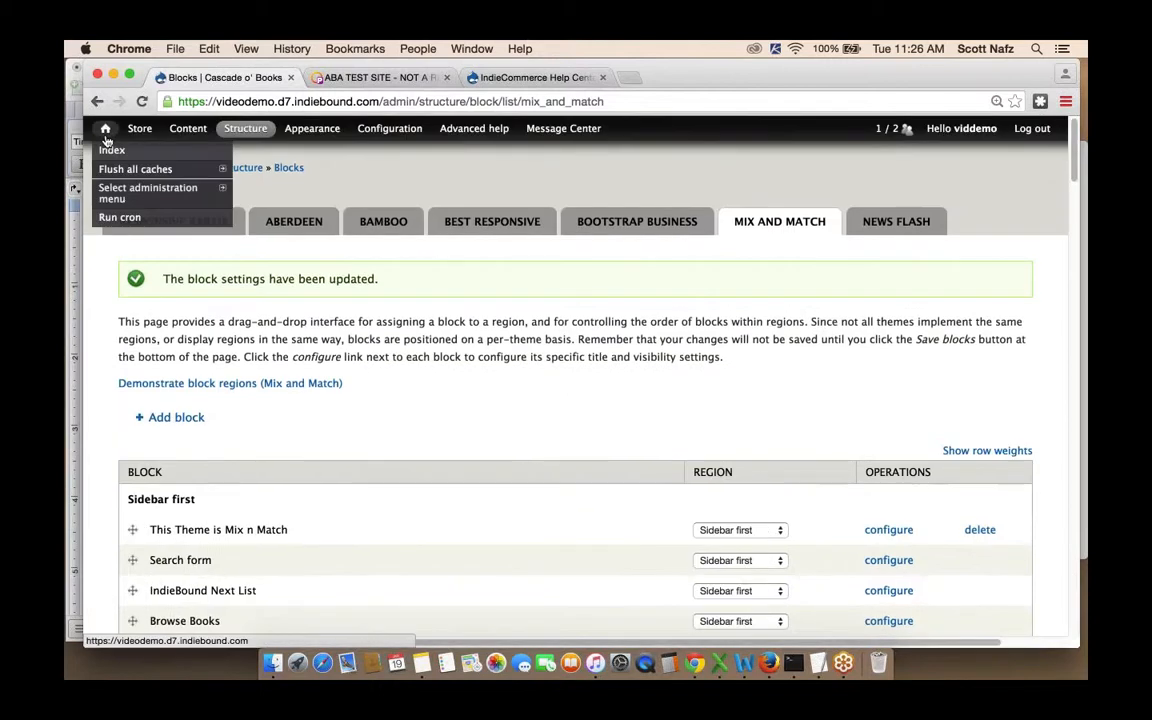
- Go to the home page and examine the Staff Picks dropdown of the Superfish menu above the Greetings post
click(106, 130)
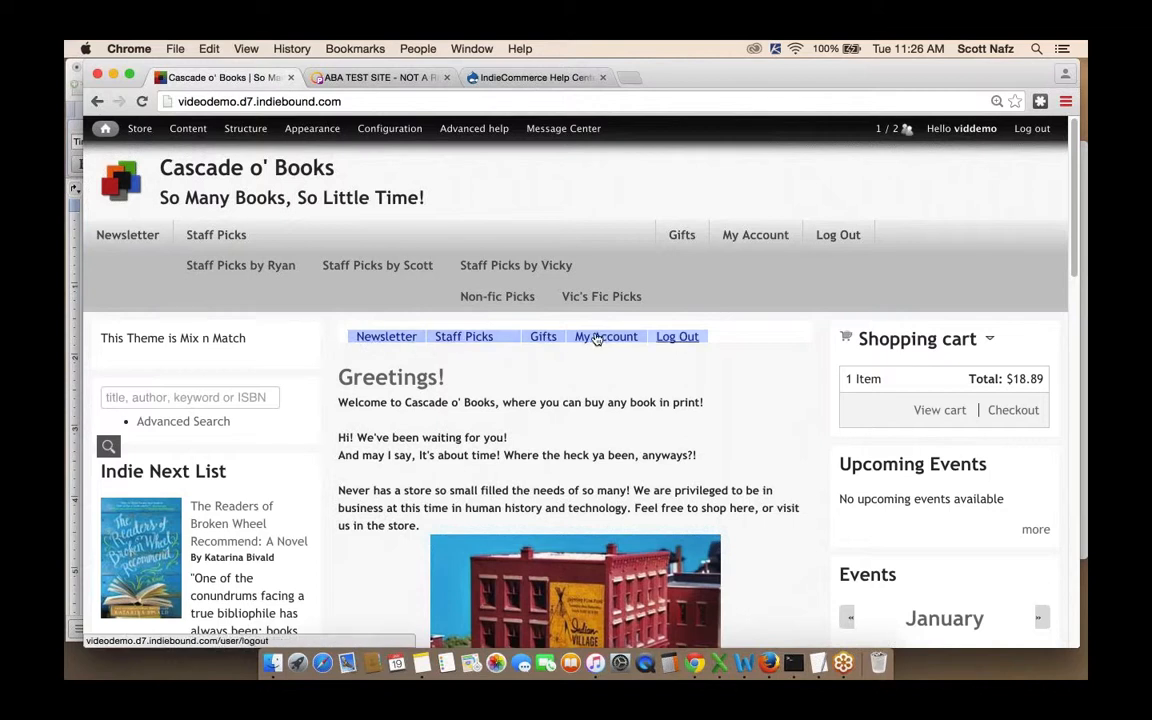
mouse_move(468, 347)
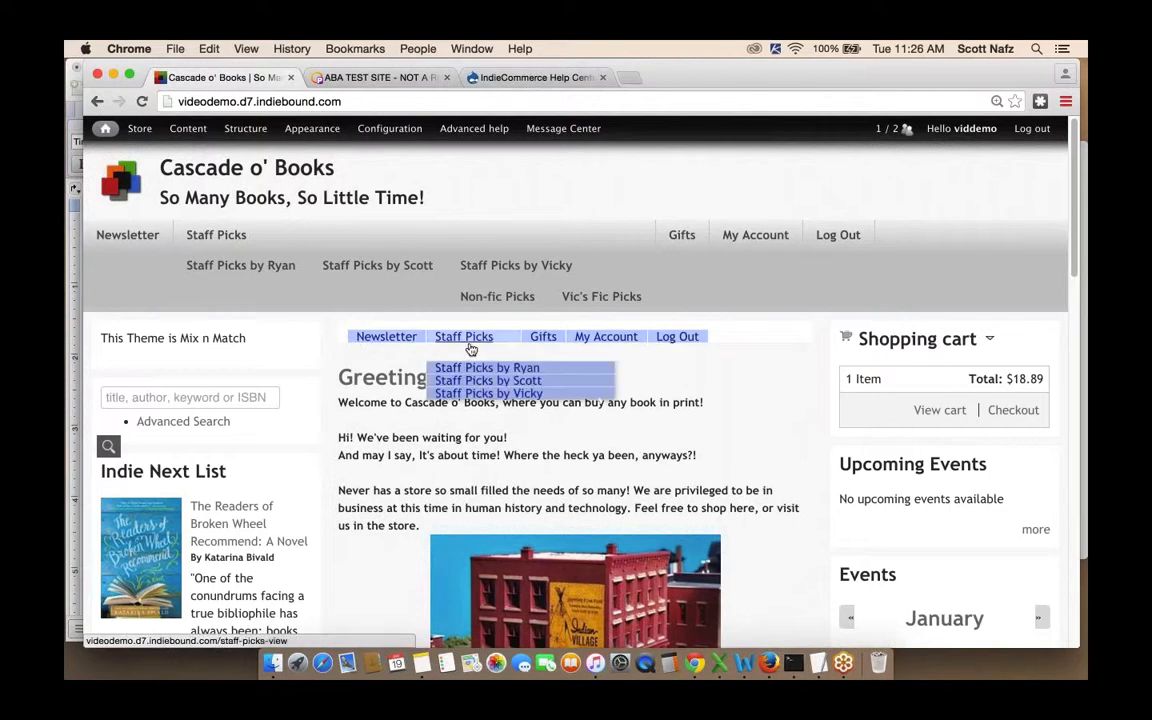
mouse_move(503, 394)
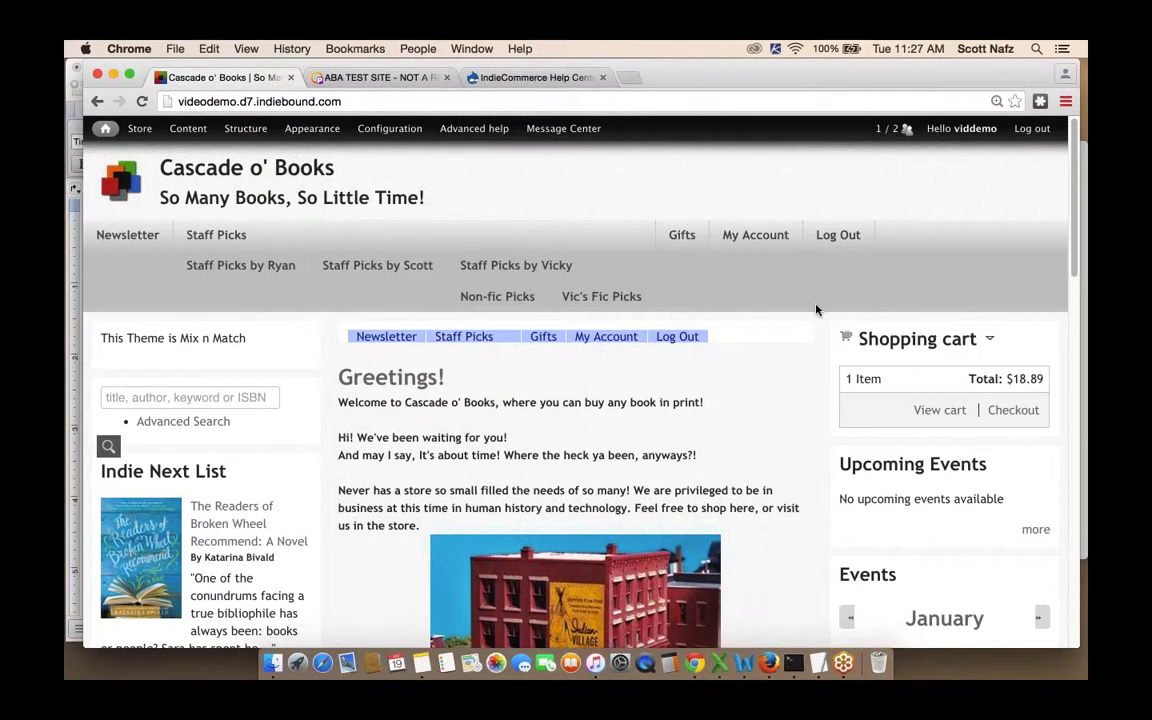
- Open villagebooks.com in a new browser tab and examine the Book Recommendations and Events dropdowns of its menu
click(628, 77)
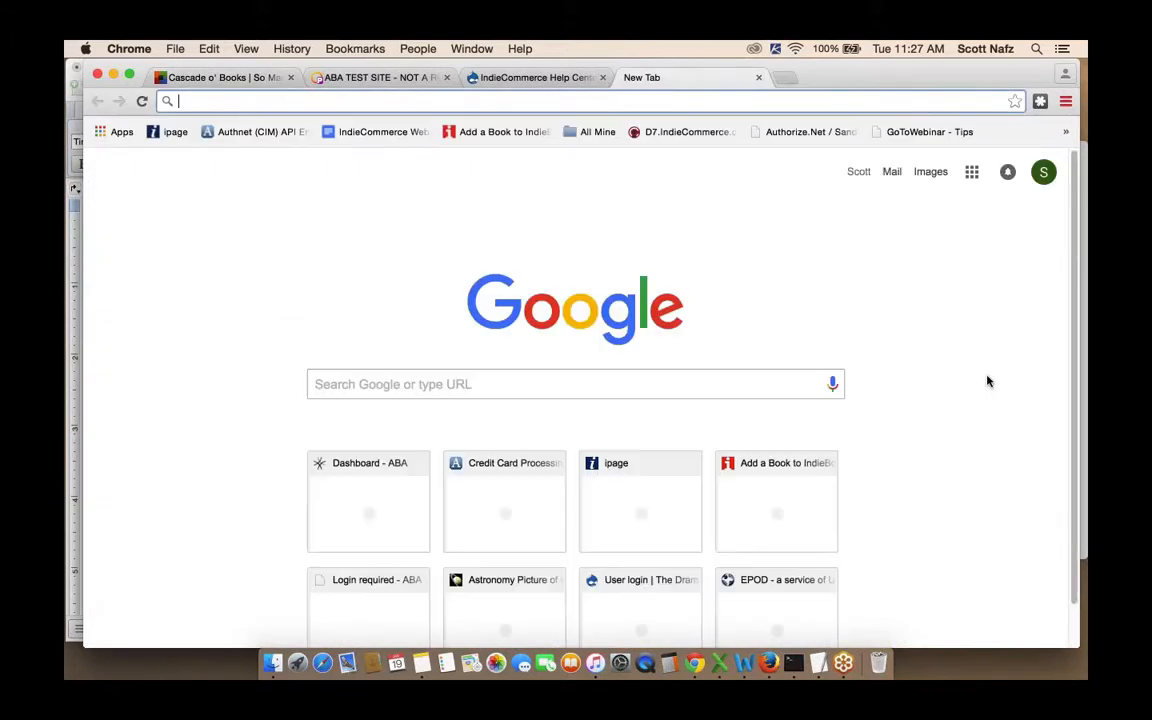
text(mvi)
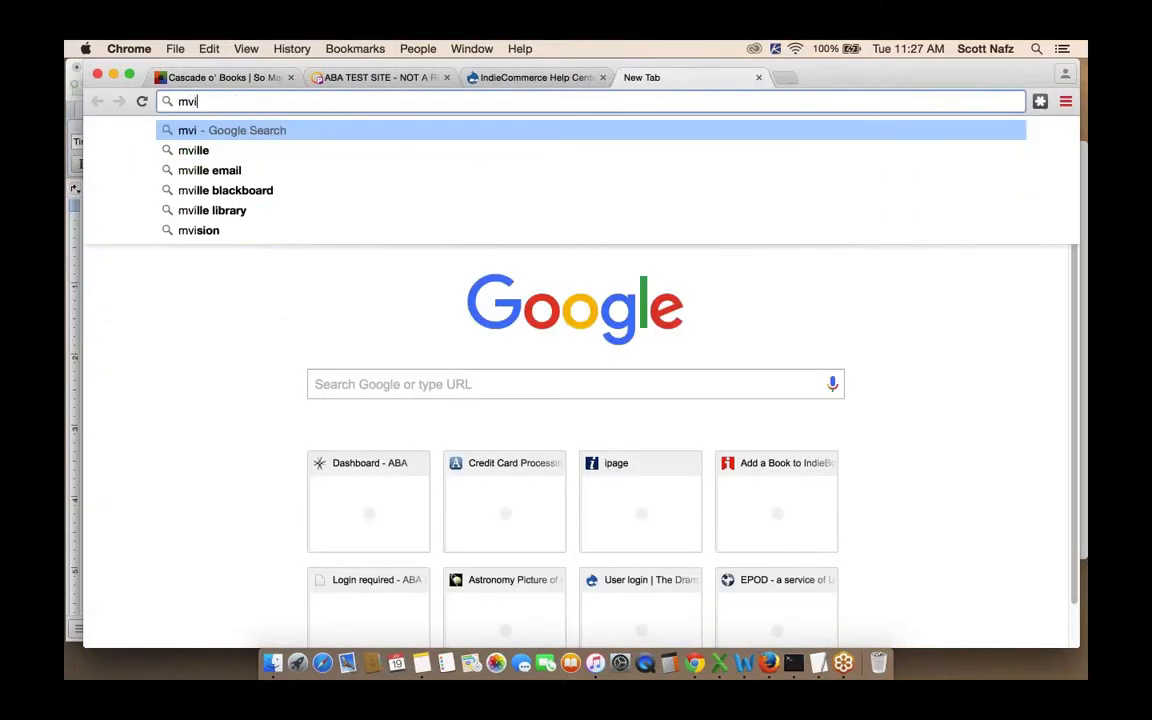
text(lleagebook)
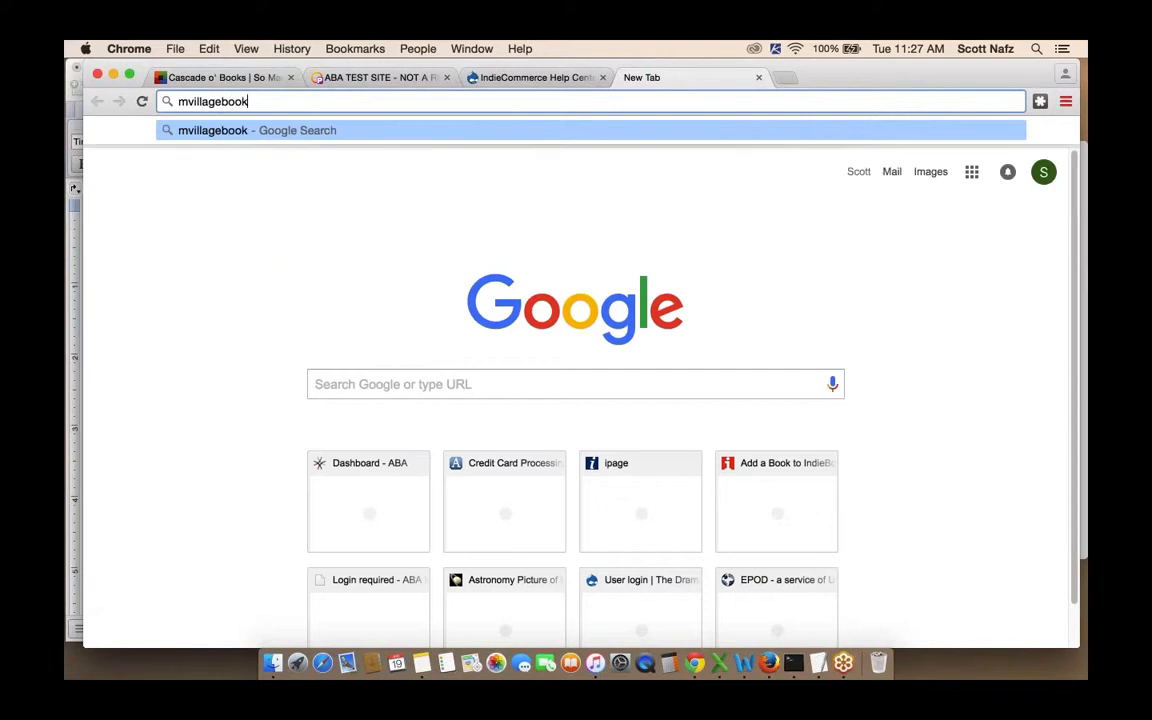
text(s.com)
key(Return)
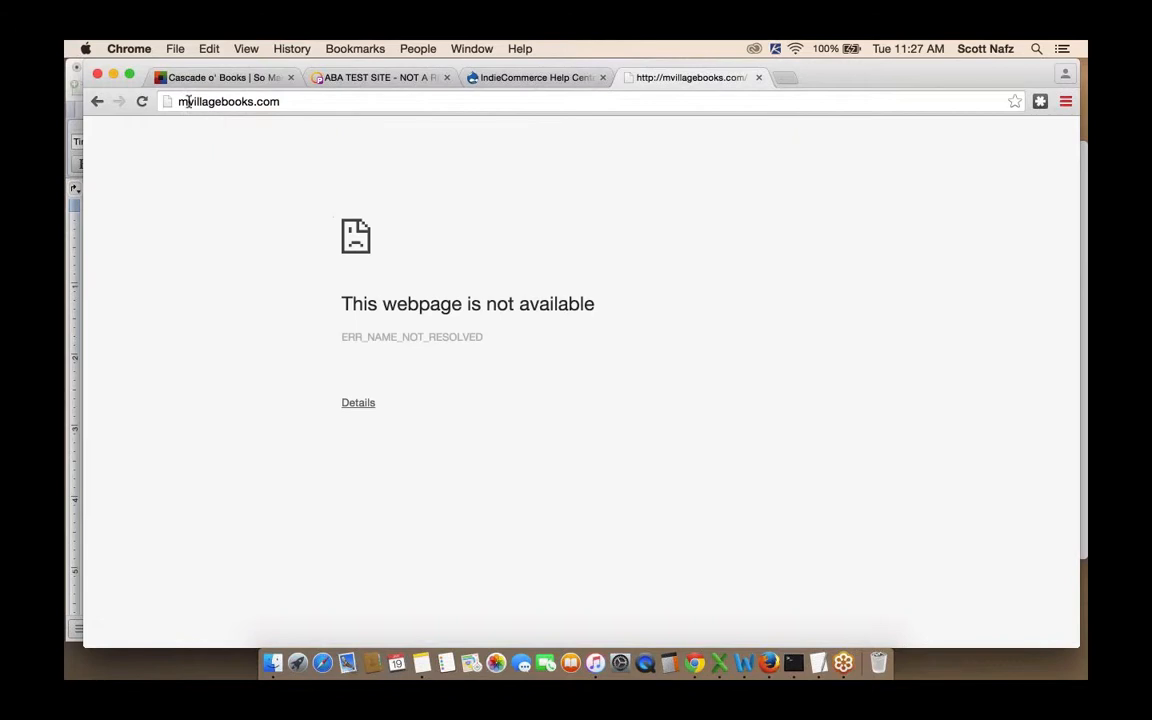
click(190, 104)
click(188, 103)
key(BackSpace)
key(Return)
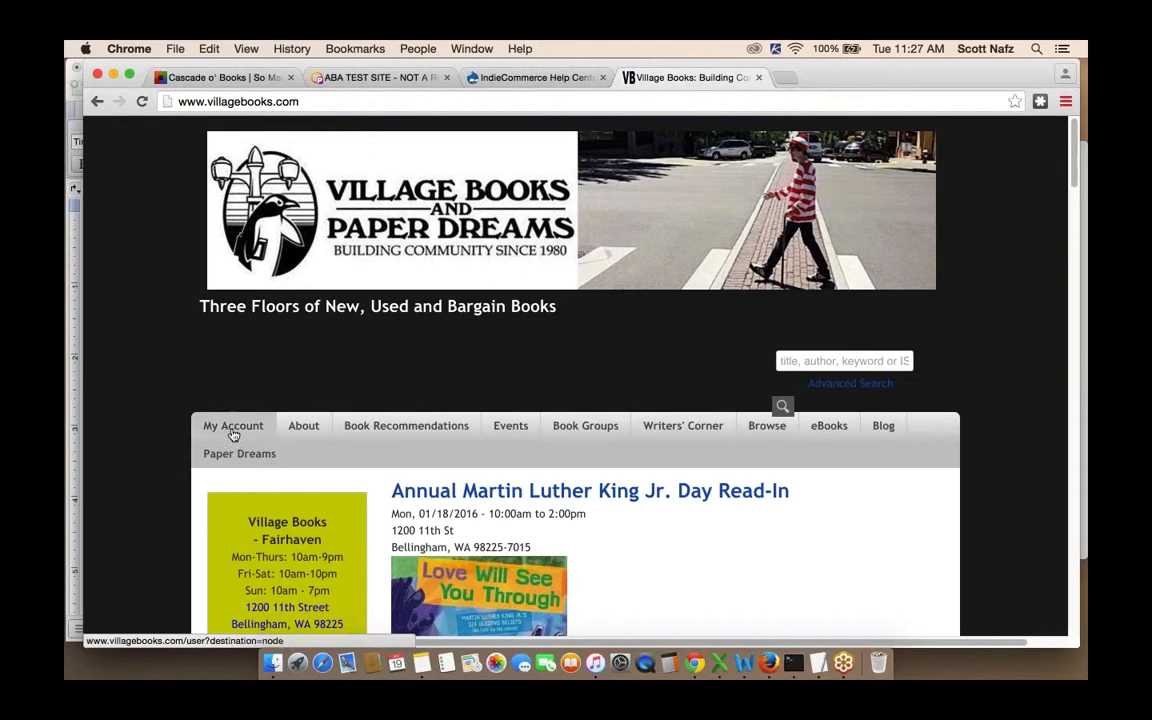
mouse_move(442, 427)
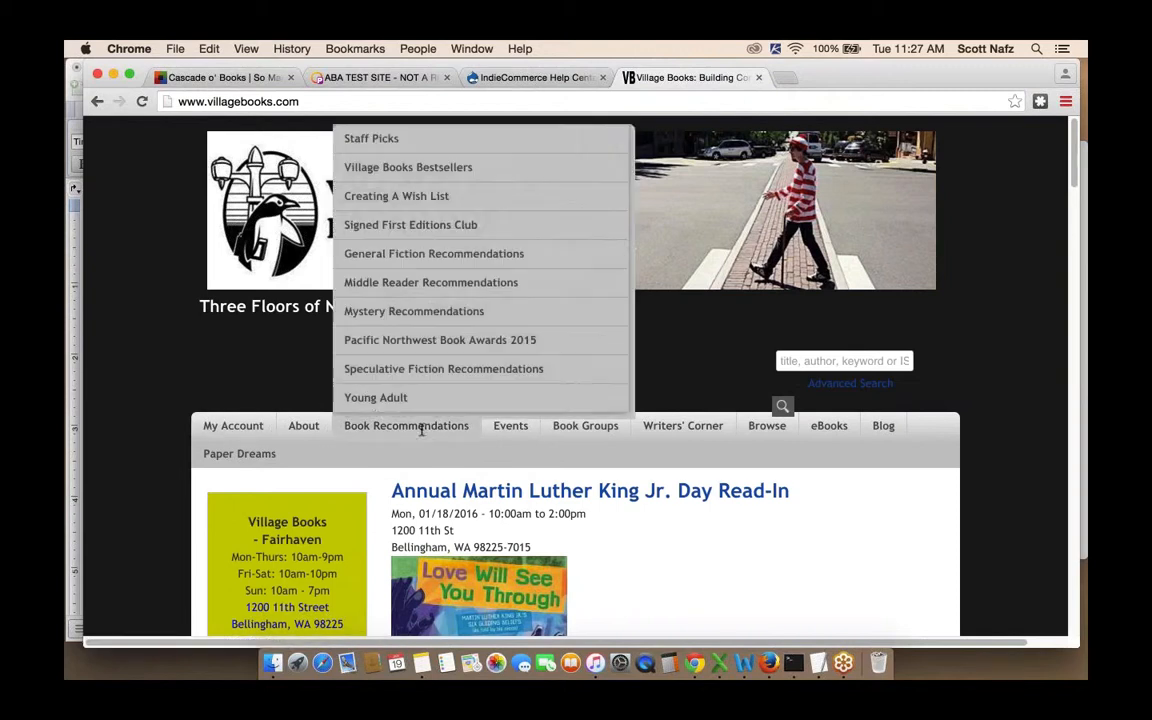
mouse_move(521, 437)
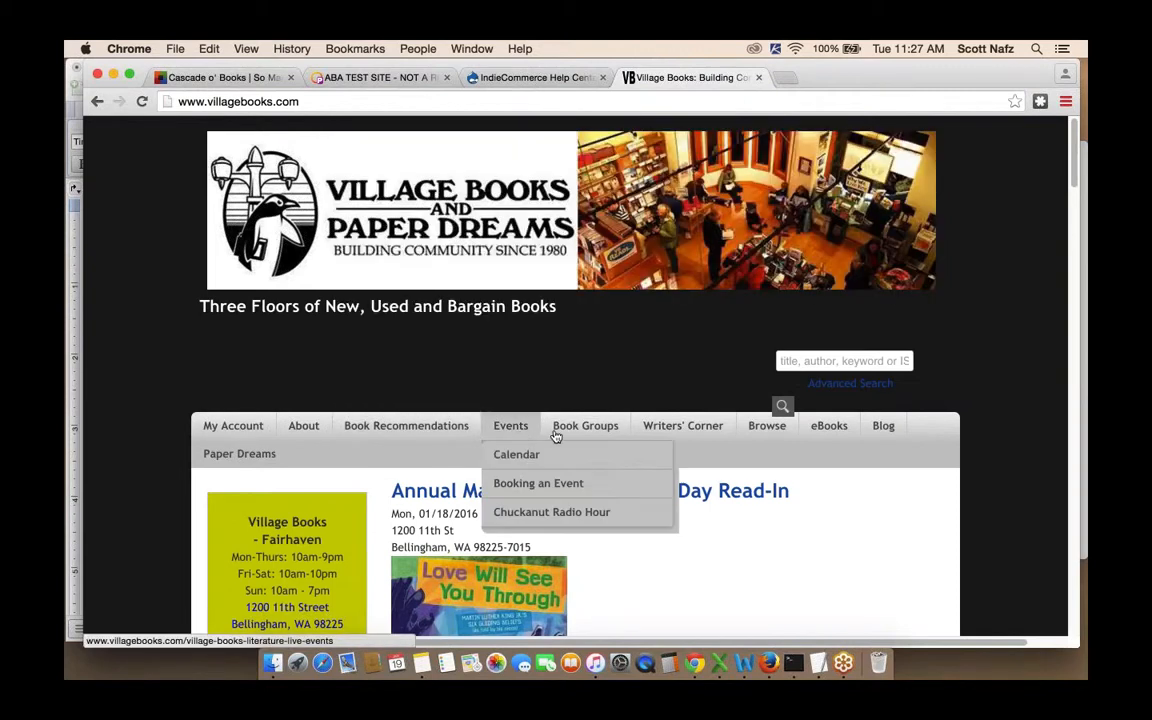
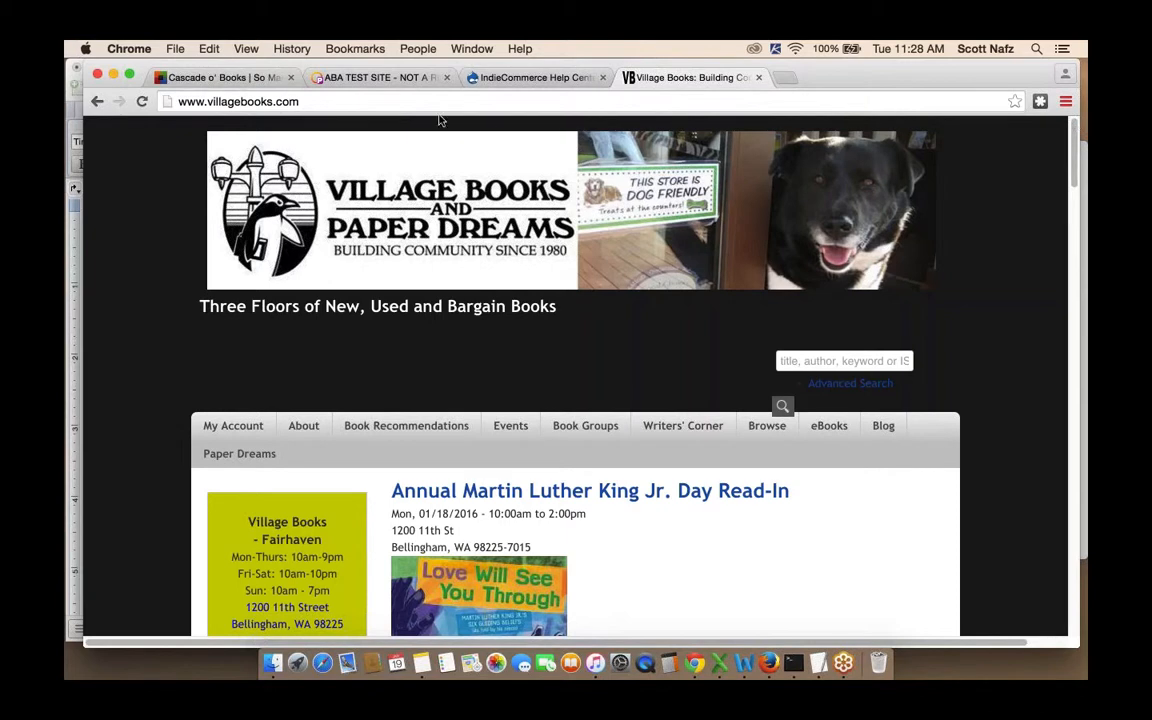
- Return to the Cascade o' Books site, open Store Preferences in the store configuration, and examine the Default Product Description option
key(super+1)
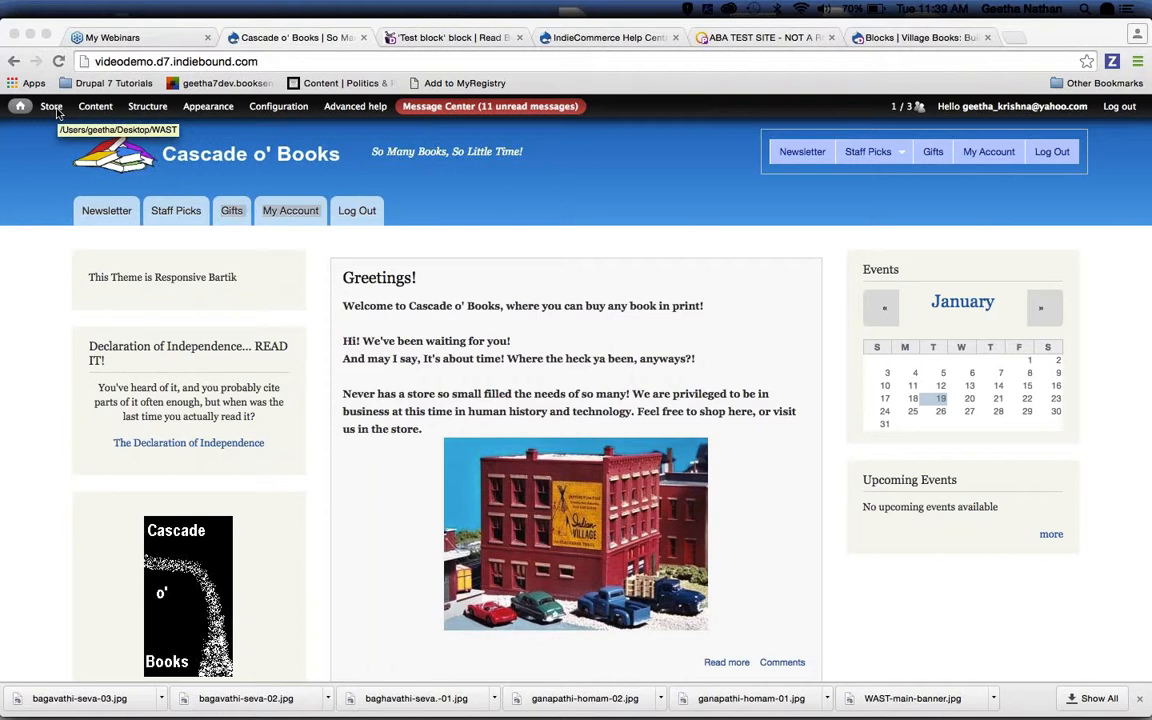
mouse_move(50, 106)
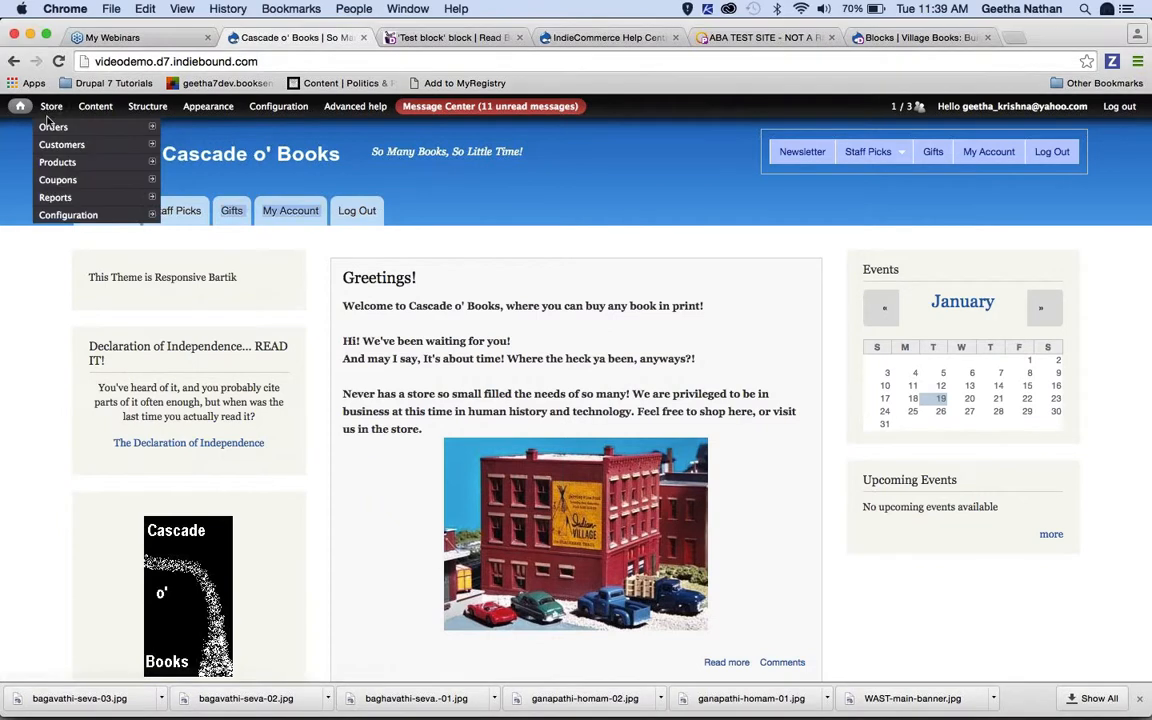
mouse_move(77, 215)
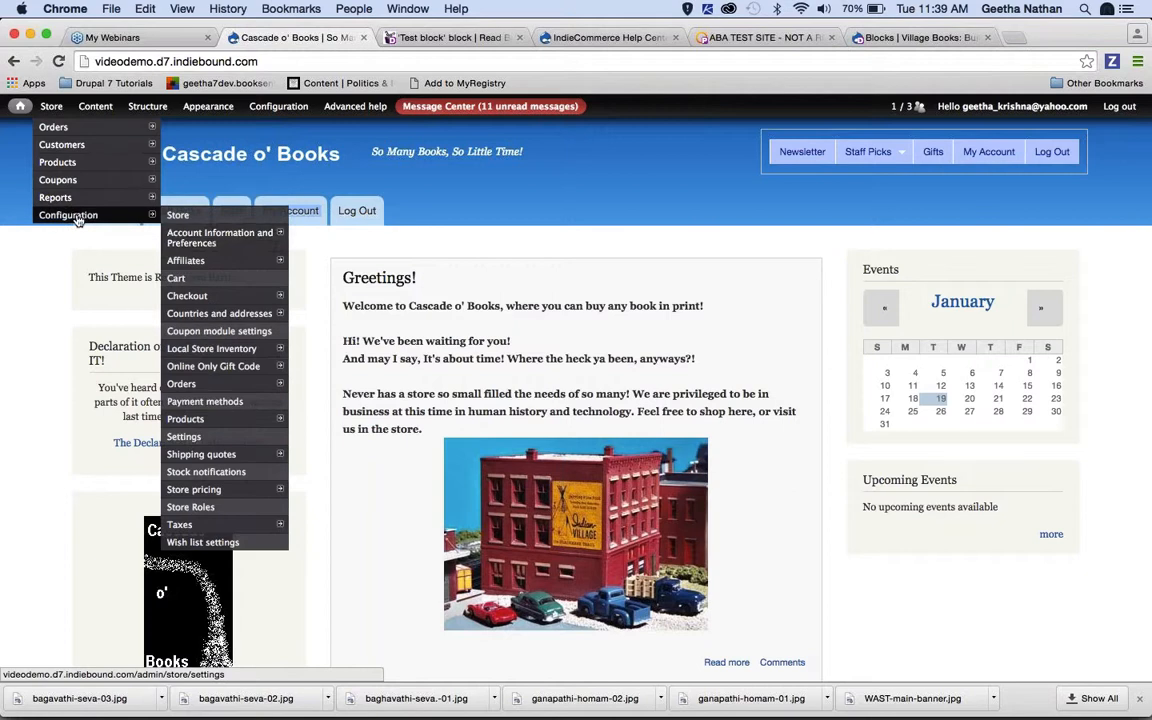
mouse_move(220, 245)
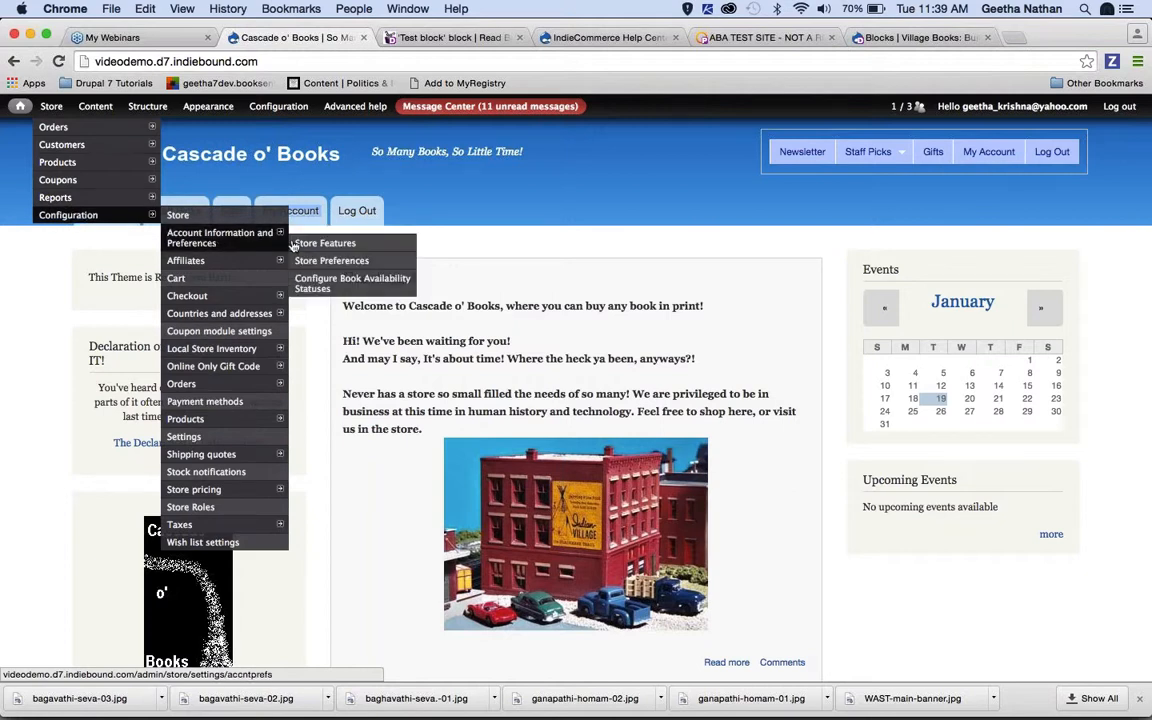
click(336, 264)
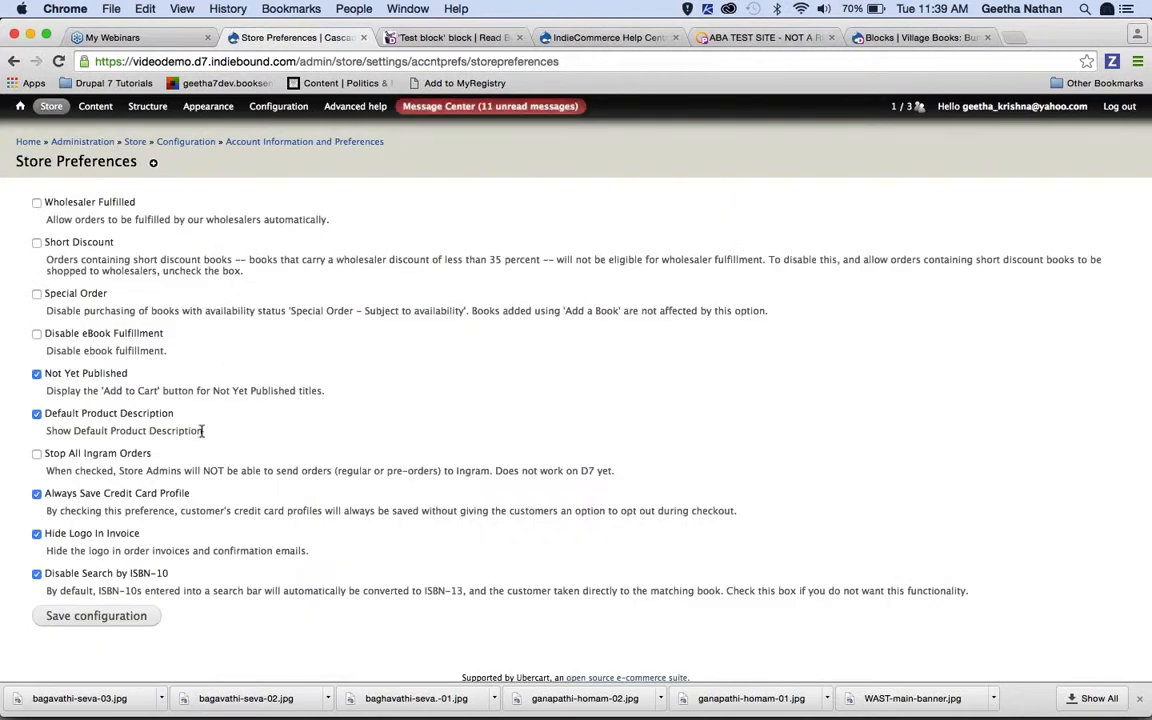
drag(203, 432, 48, 419)
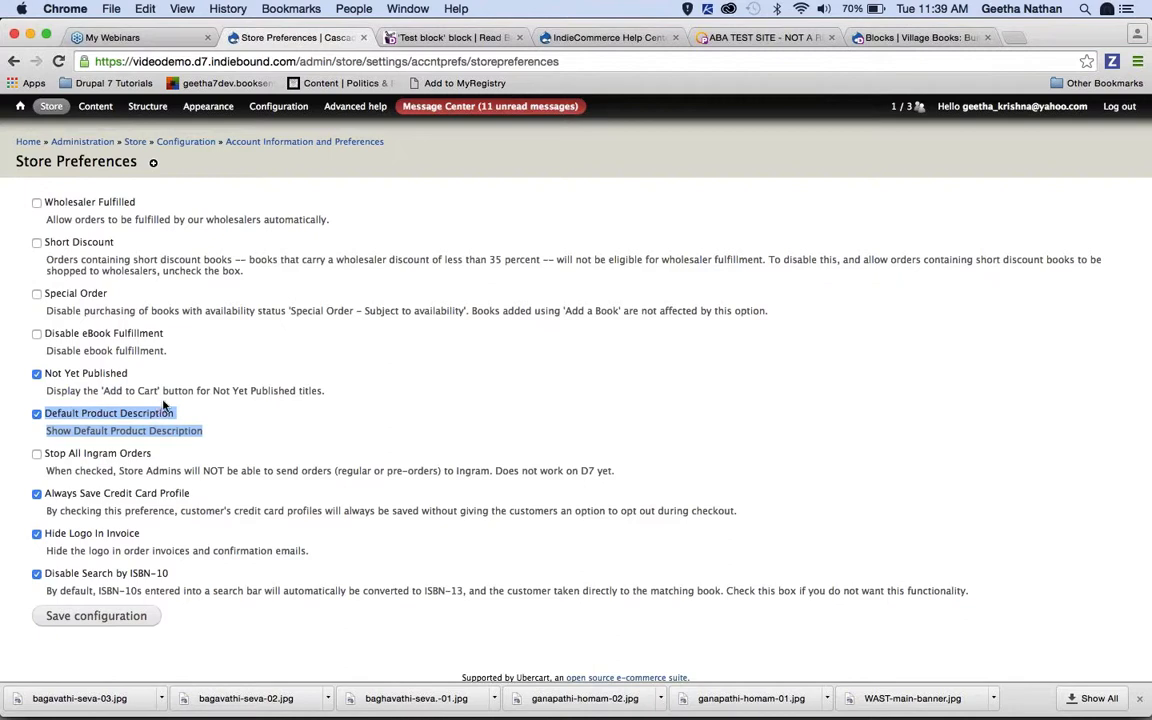
click(201, 364)
- Start a new Page content item titled "My Book List" and go to its Books section
mouse_move(107, 116)
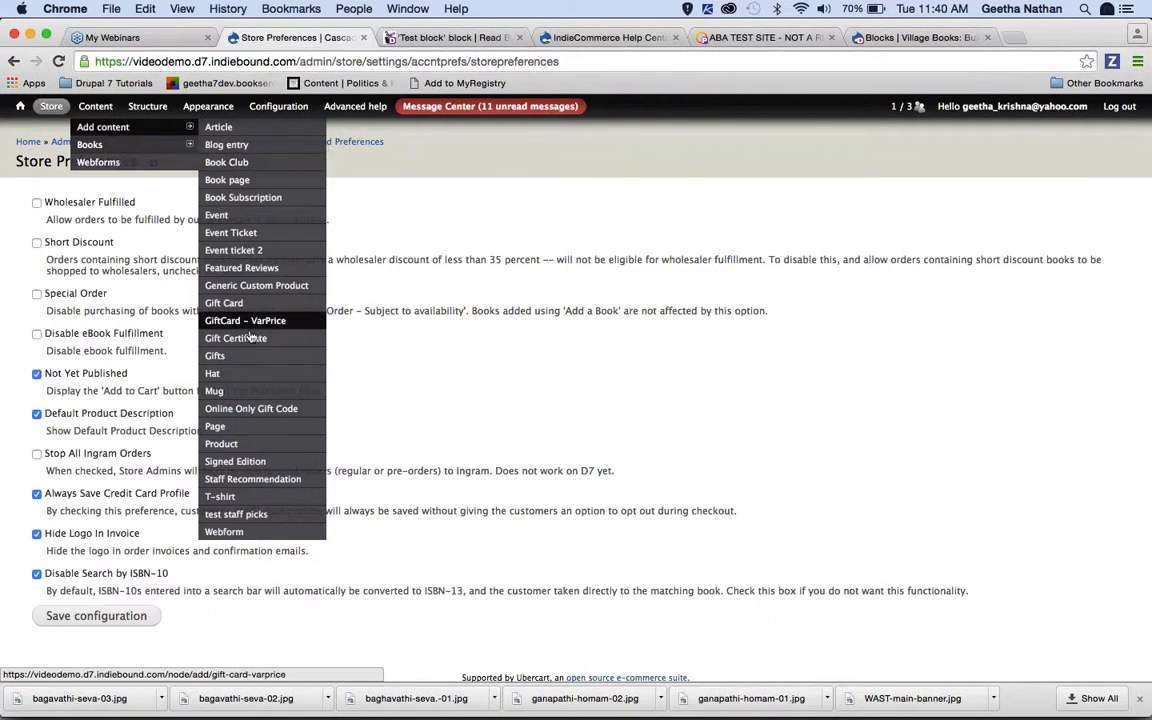
click(242, 428)
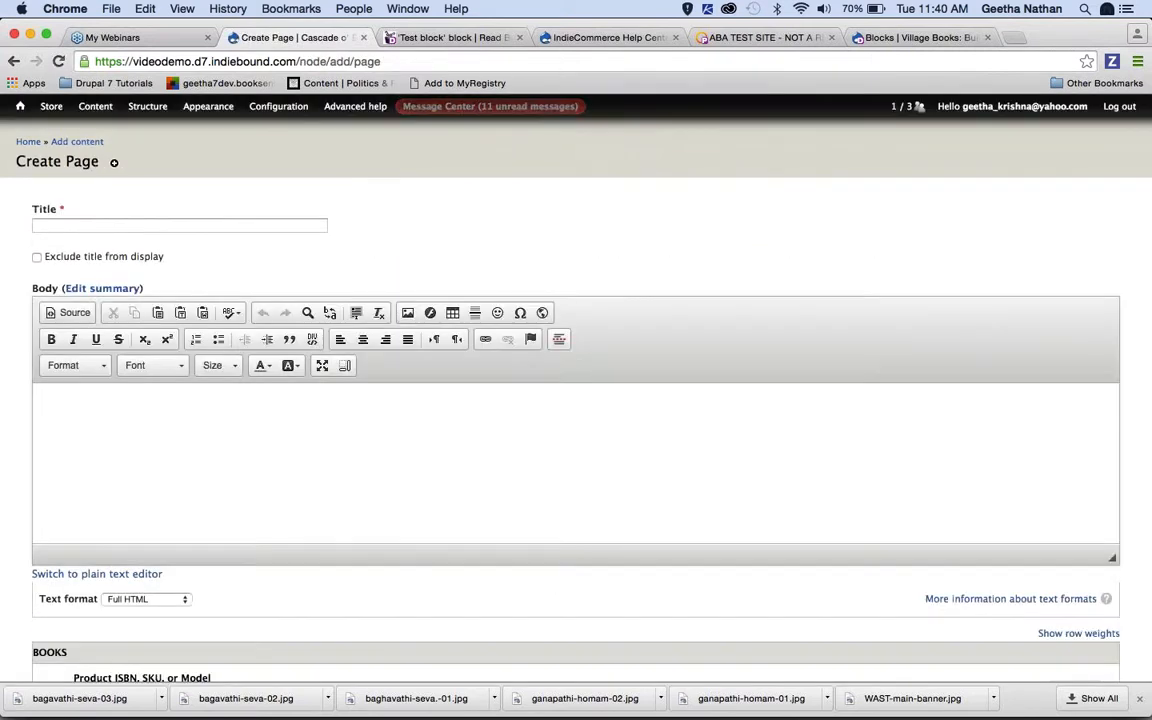
click(208, 224)
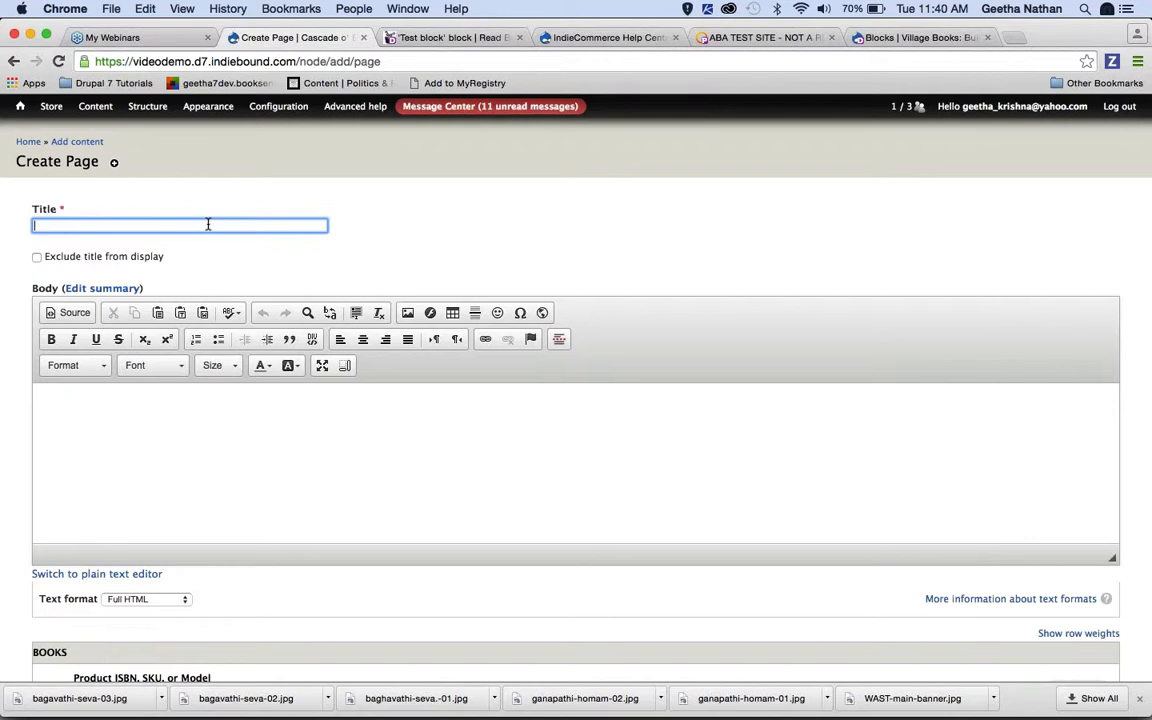
text(My )
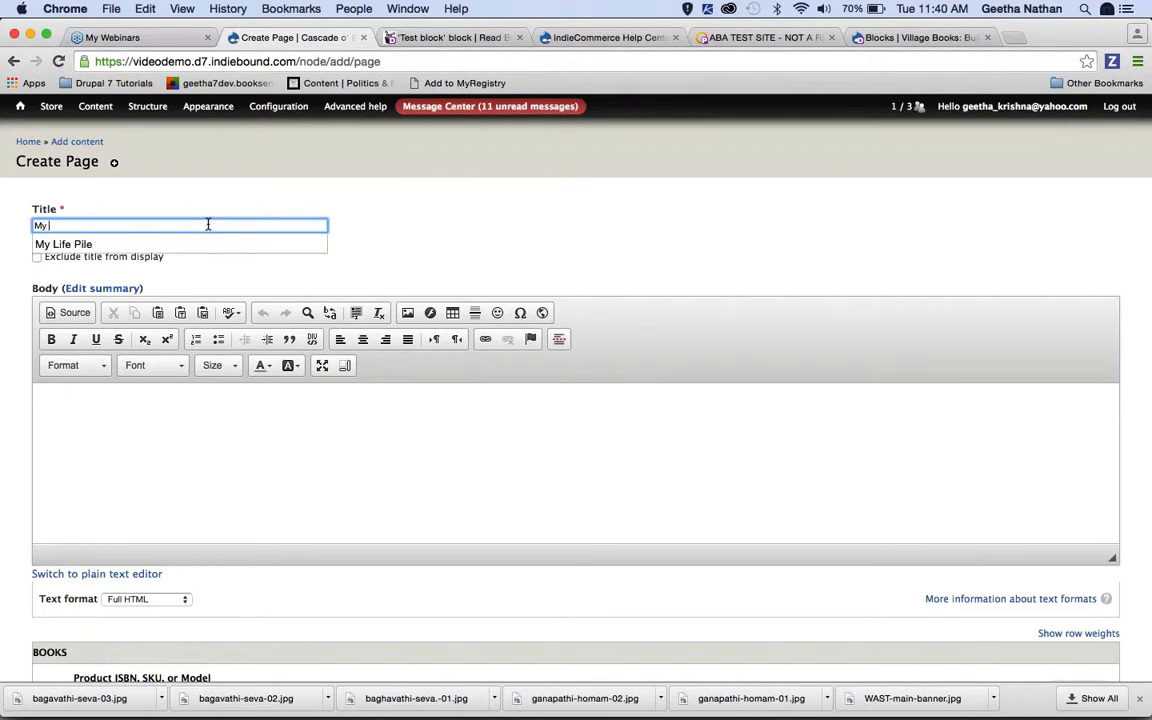
text(Boo)
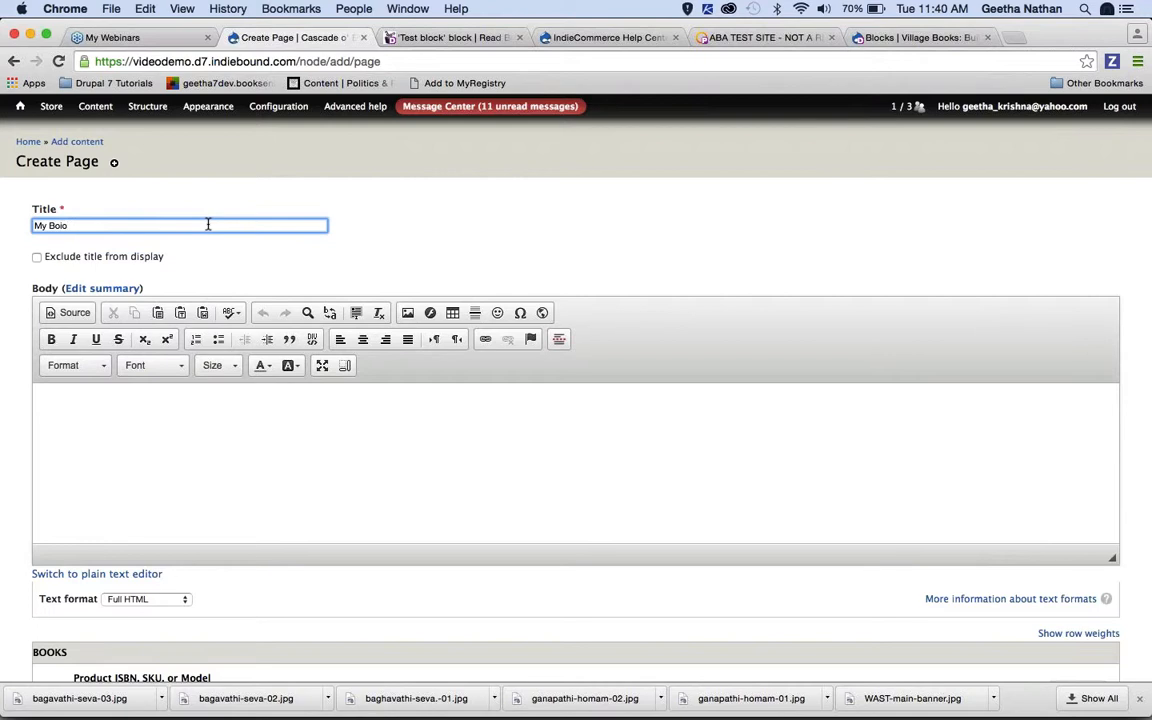
key(BackSpace)
text(ok List)
click(1012, 281)
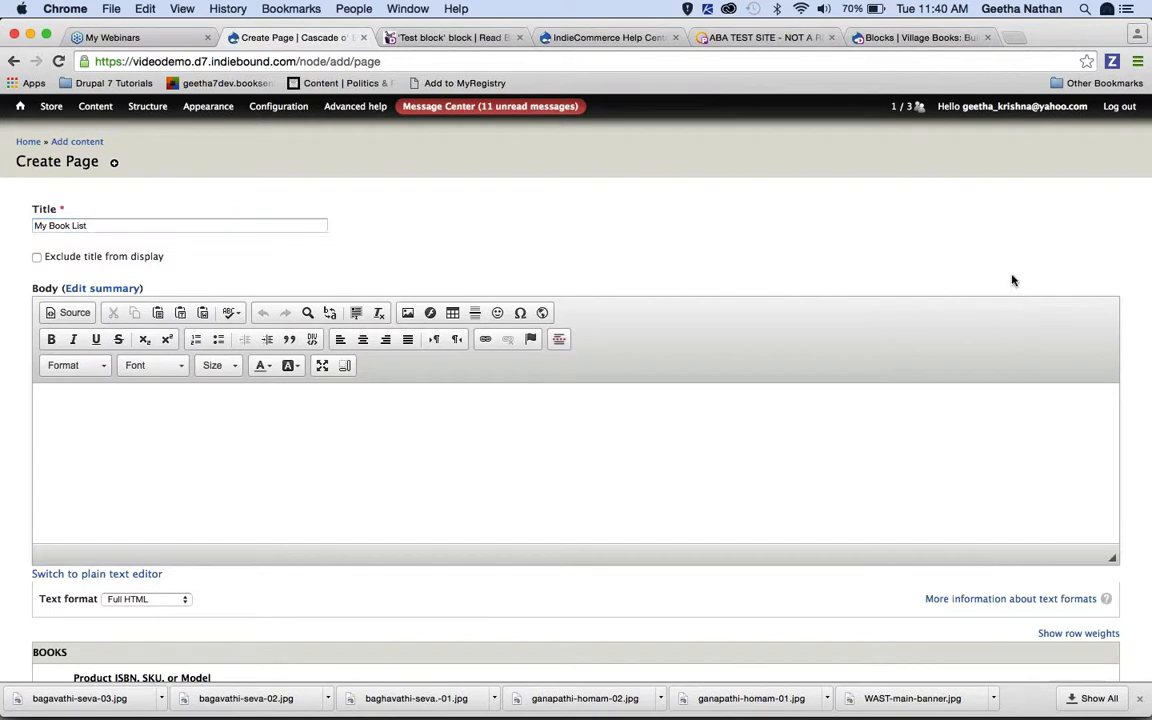
scroll(1012, 281, down, 6)
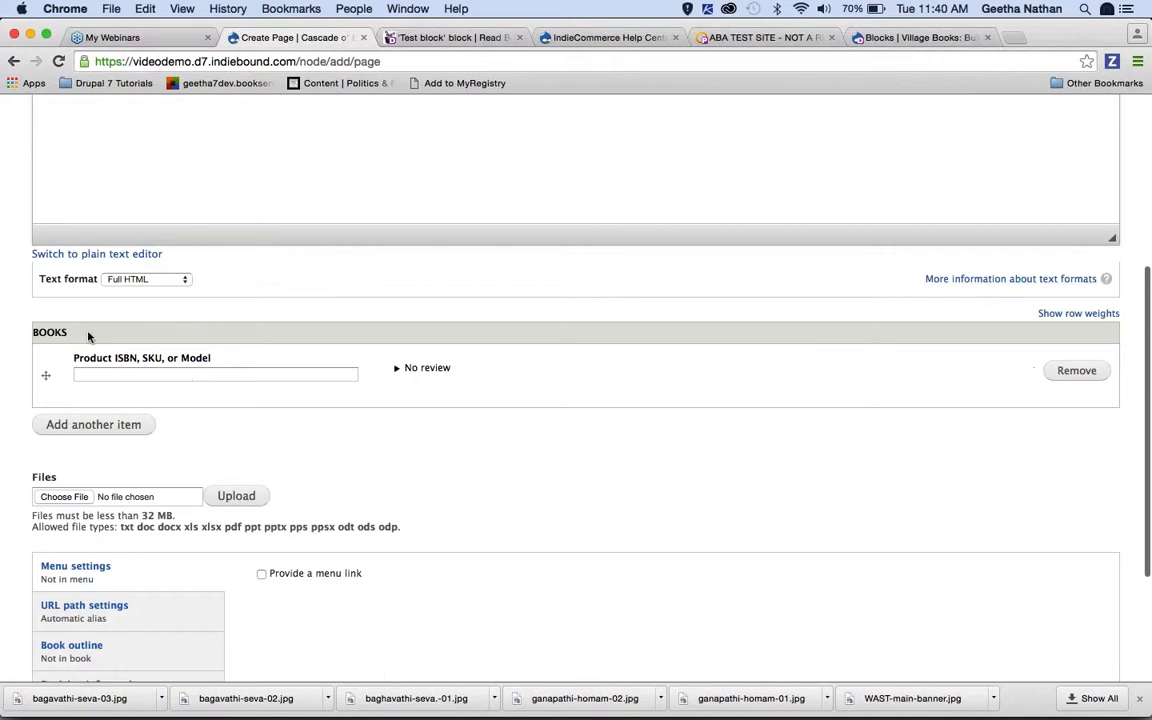
drag(86, 334, 3, 337)
click(235, 356)
triple_click(236, 358)
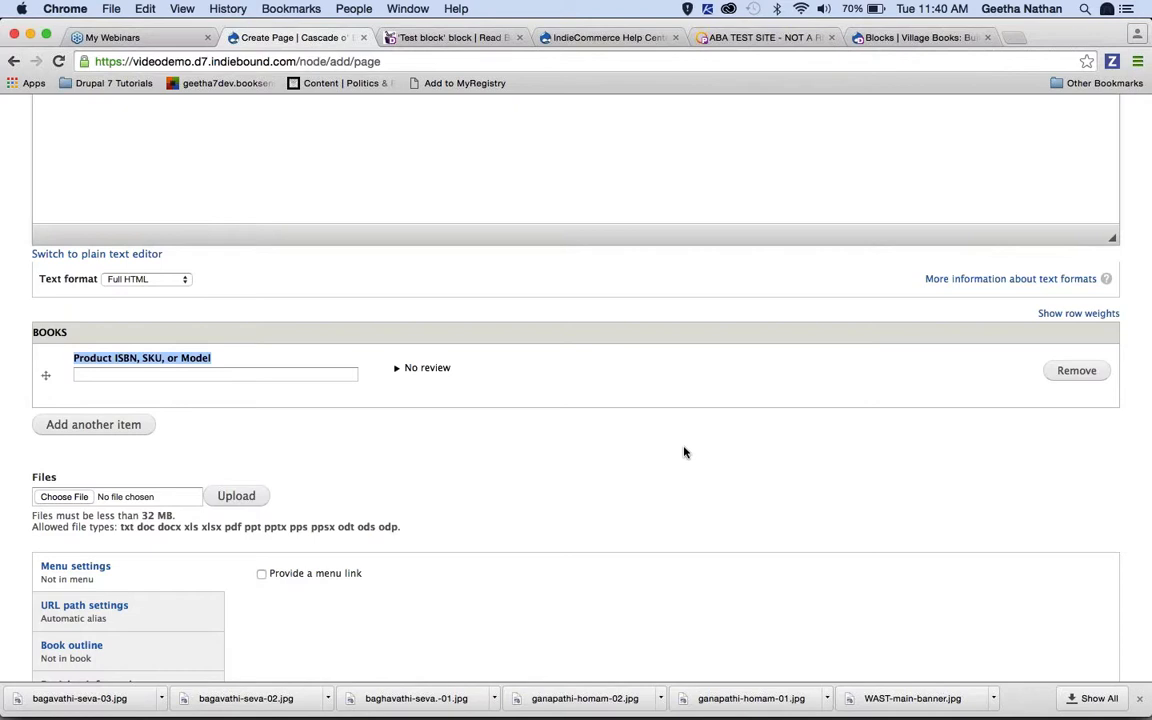
click(256, 376)
text(978)
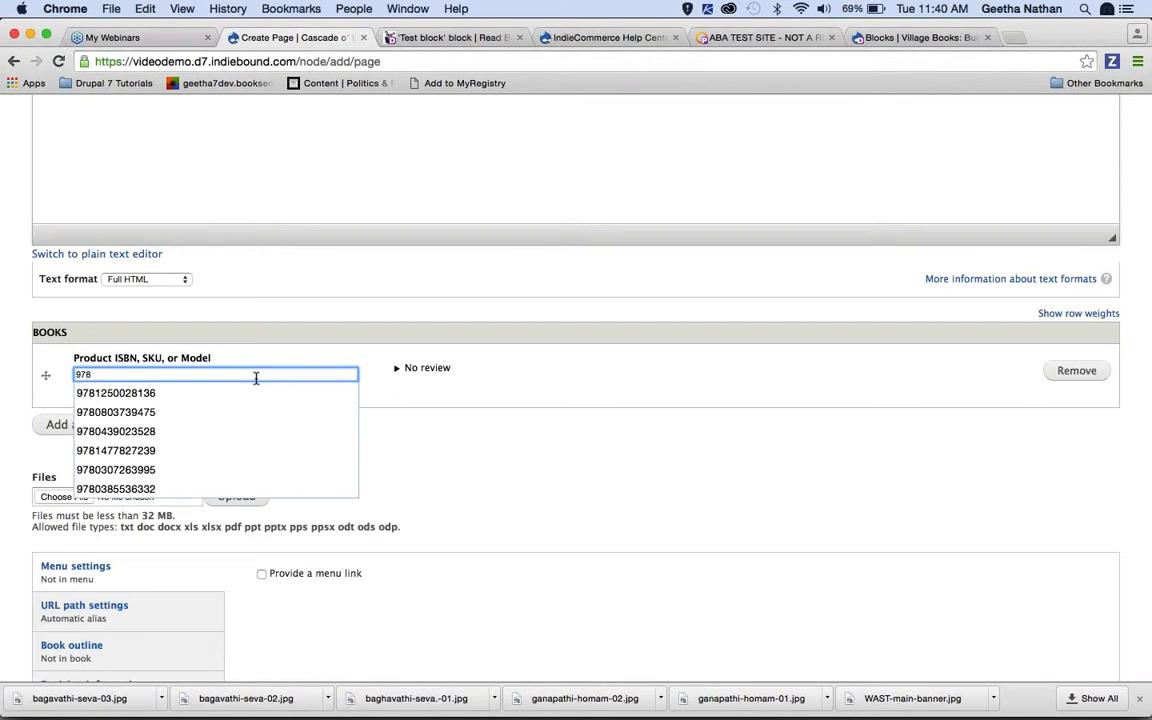
key(Down)
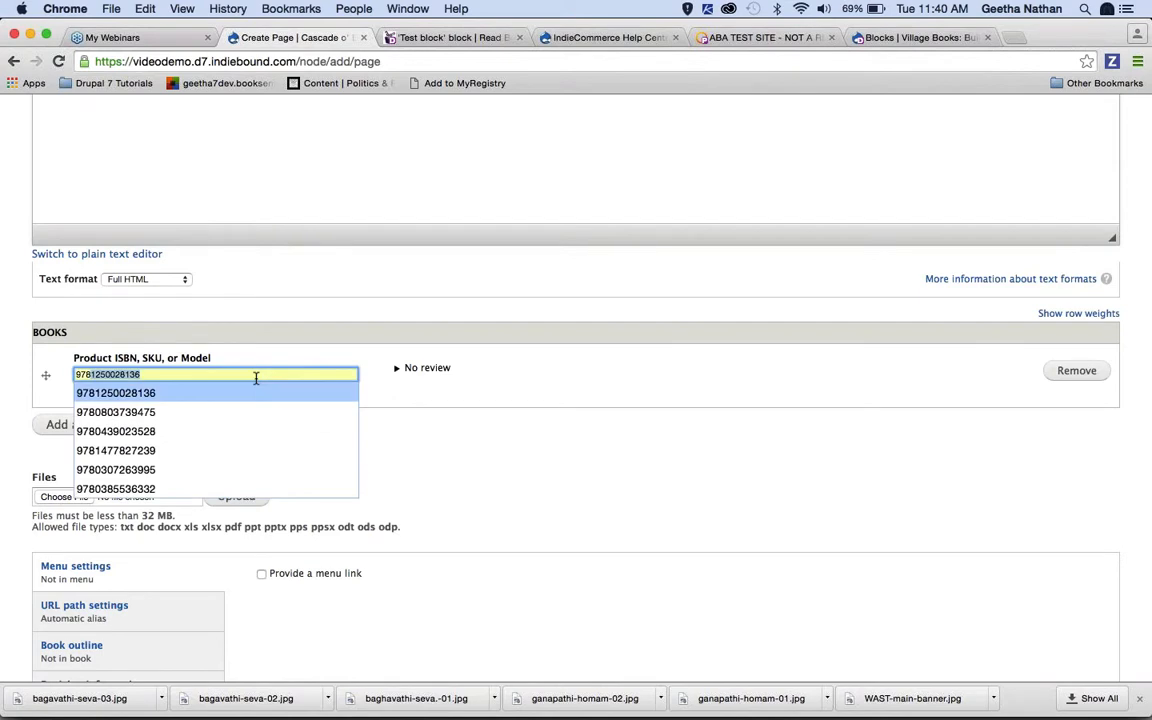
click(371, 359)
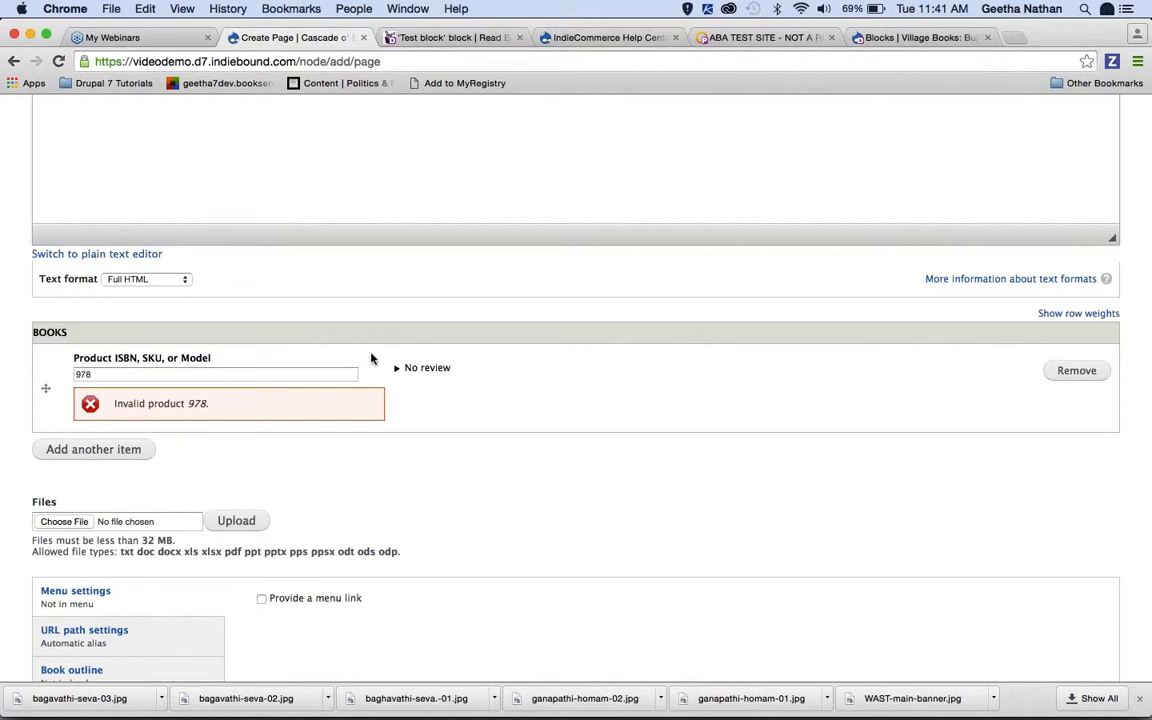
click(292, 374)
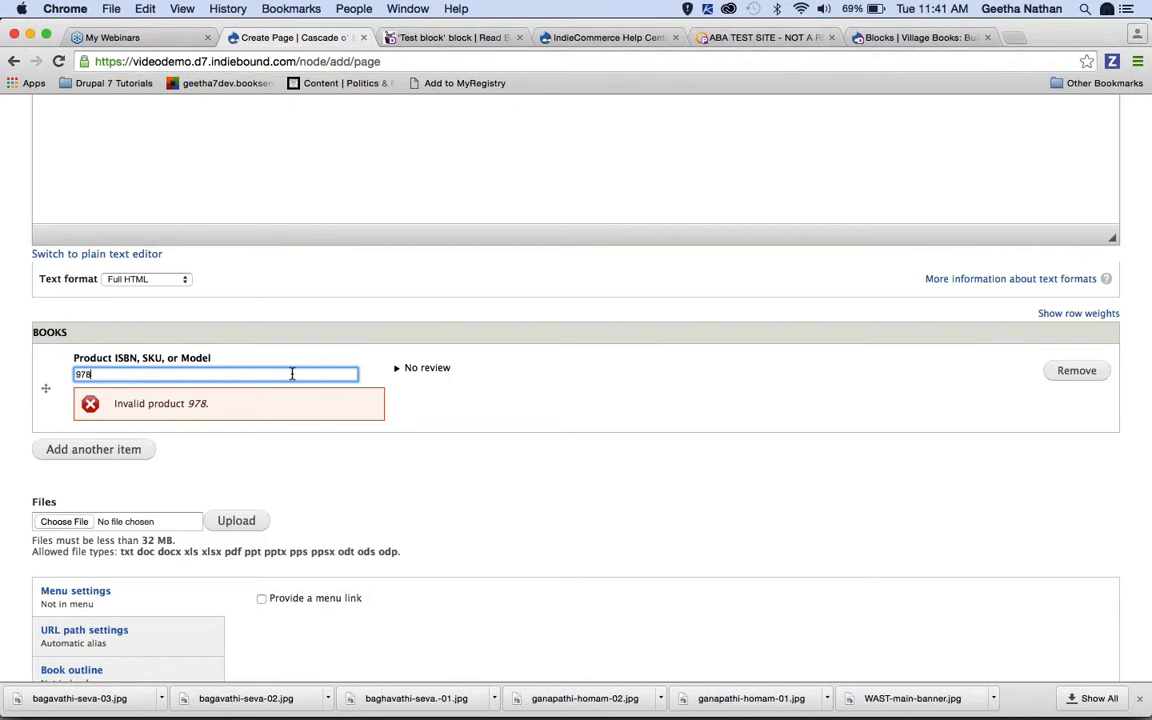
text(9992195413)
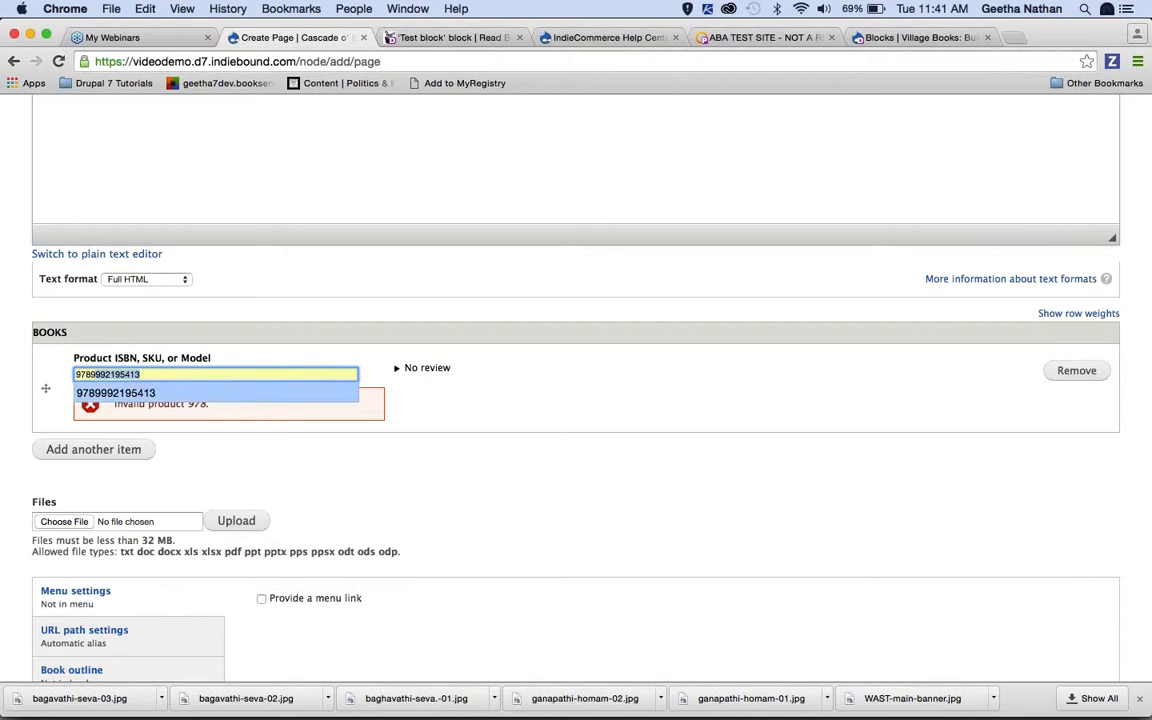
click(150, 393)
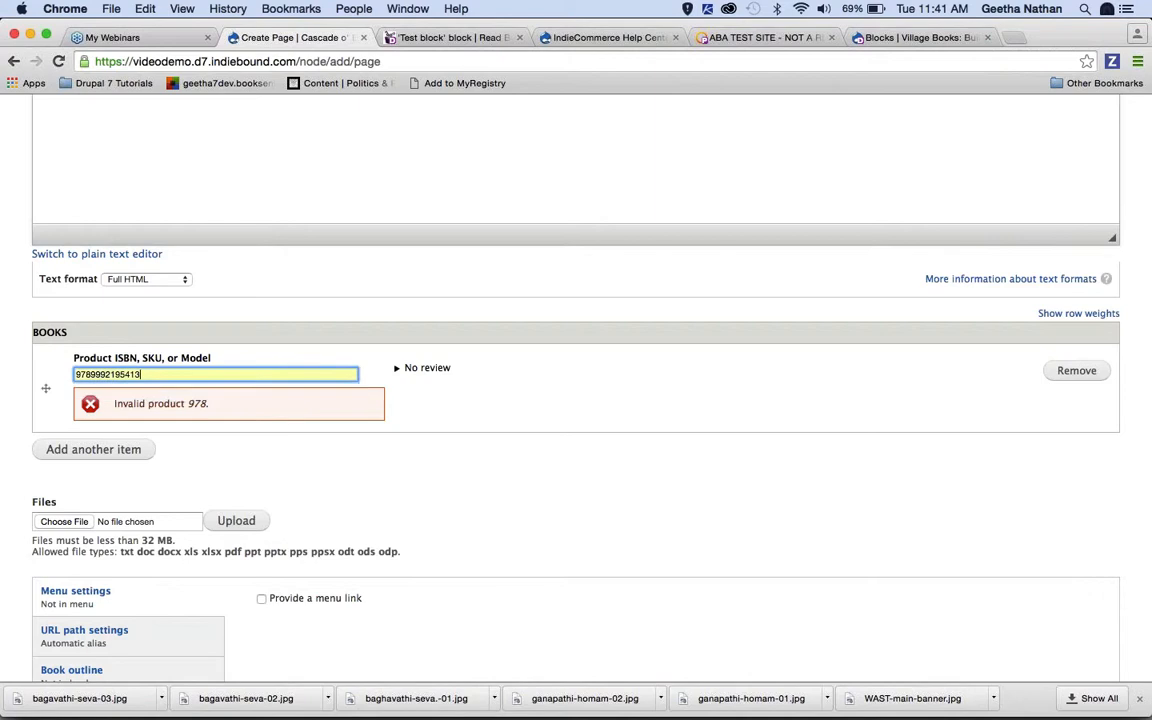
click(283, 365)
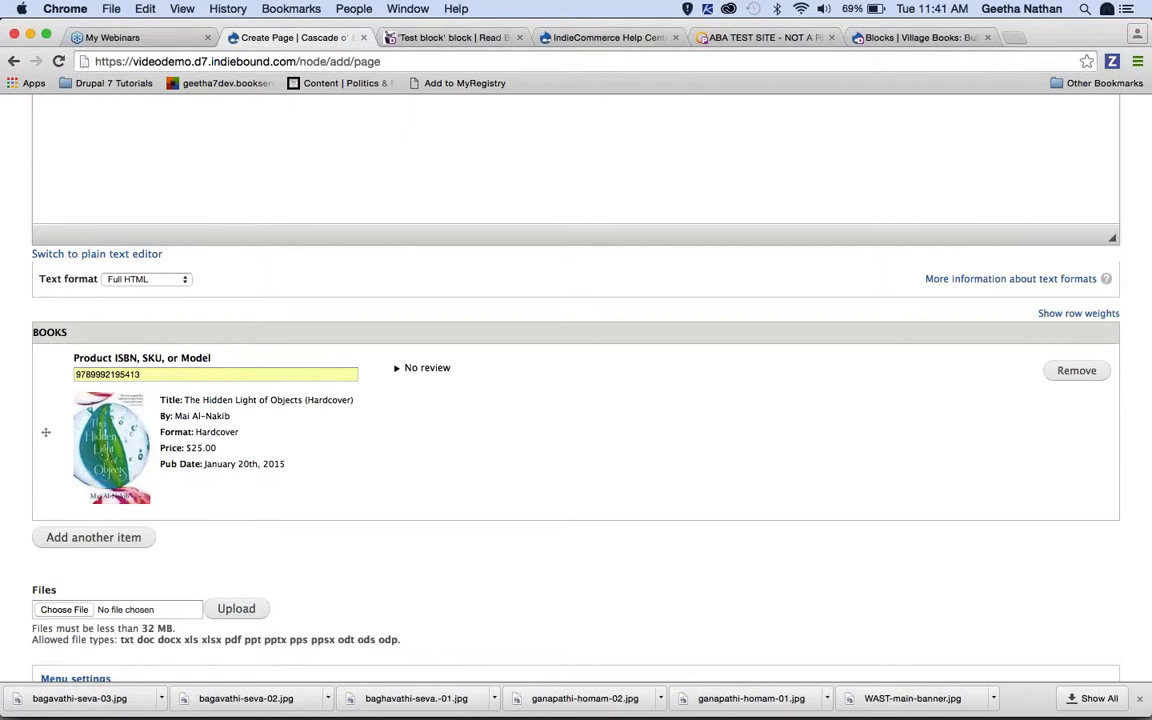
click(114, 540)
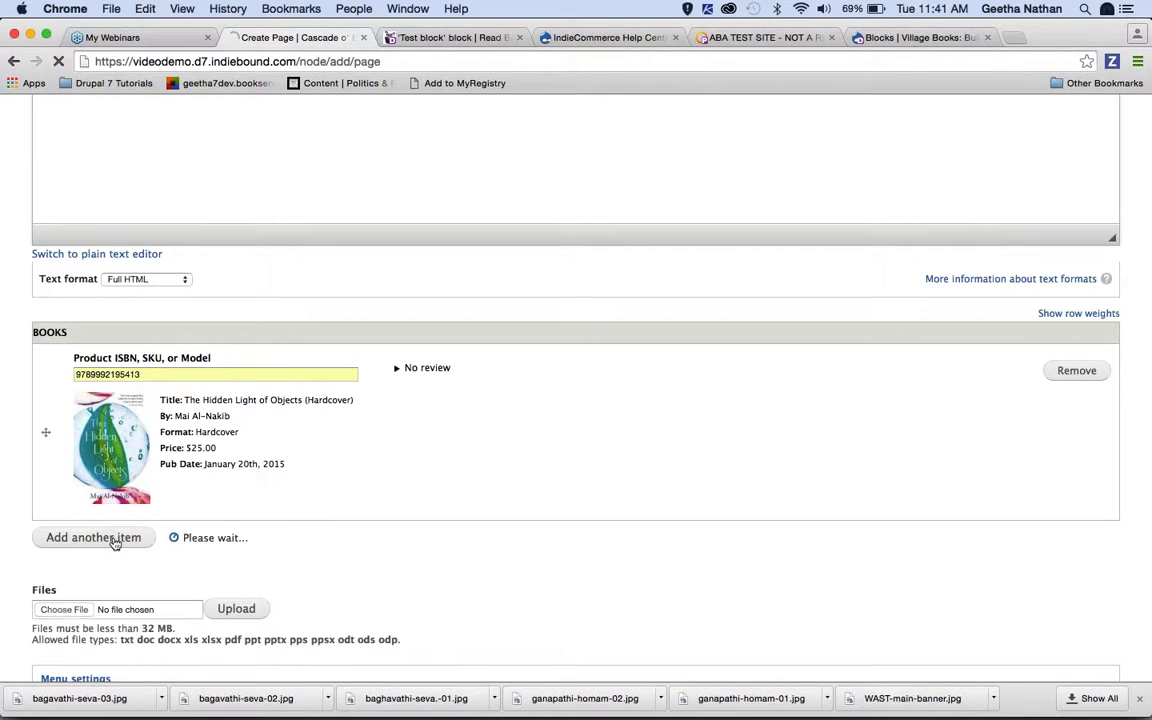
click(108, 554)
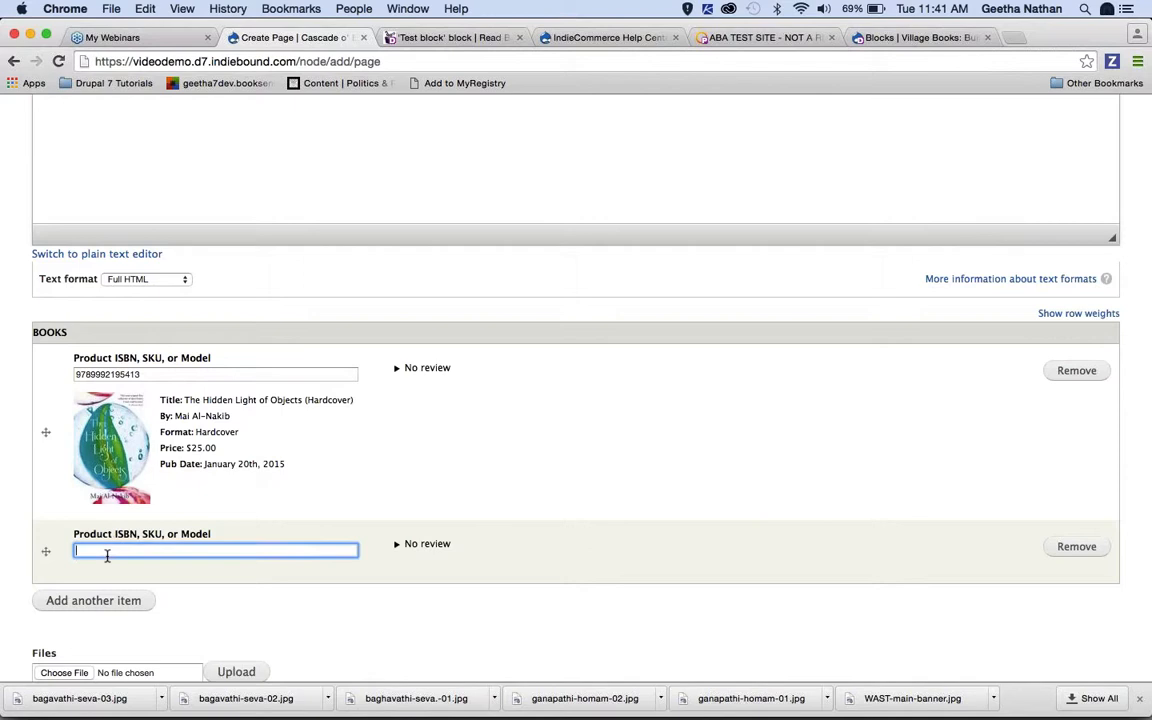
text(9780756404734)
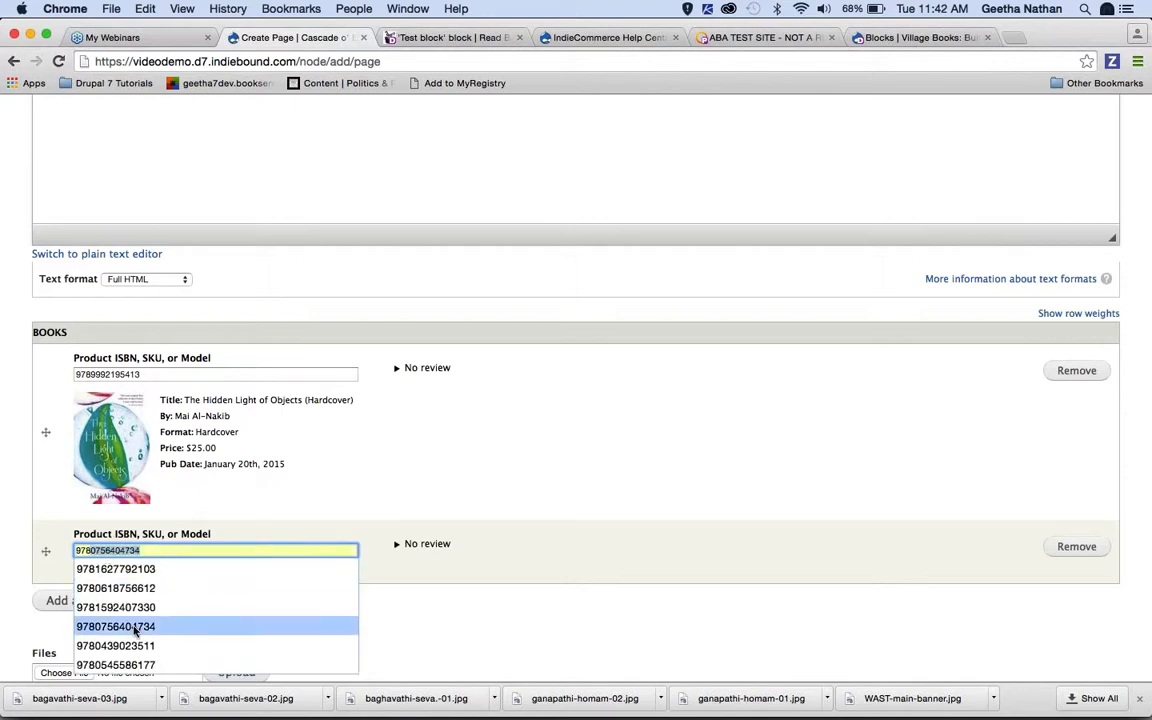
click(156, 622)
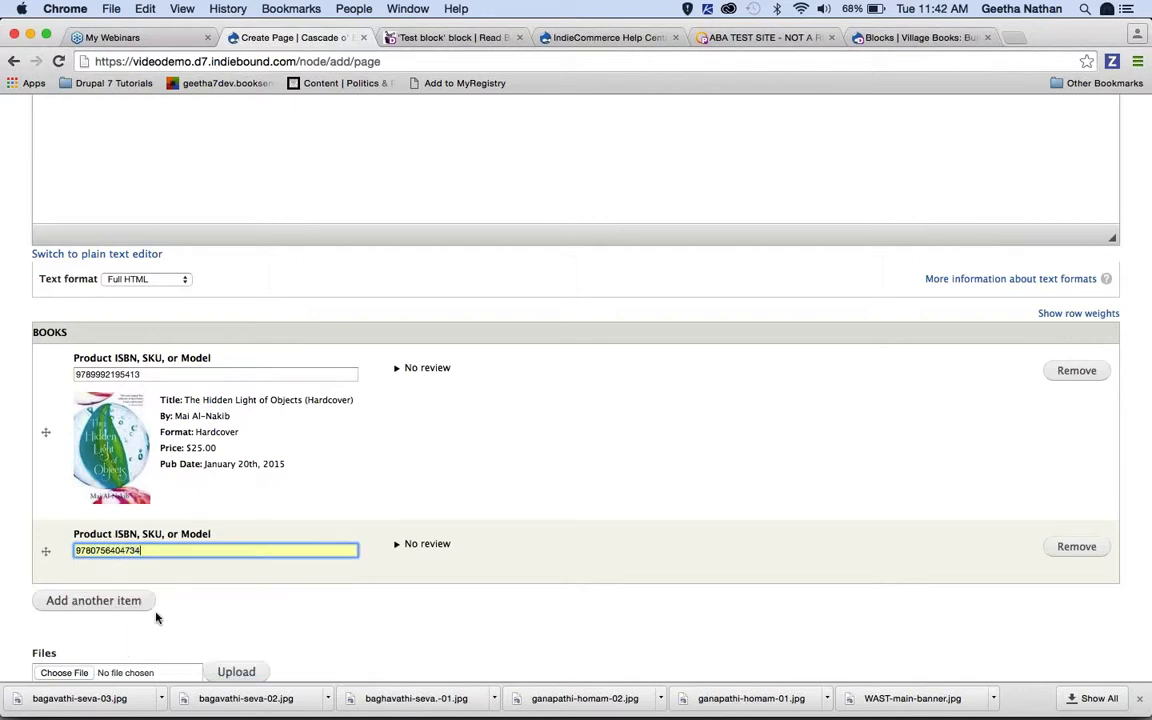
click(318, 540)
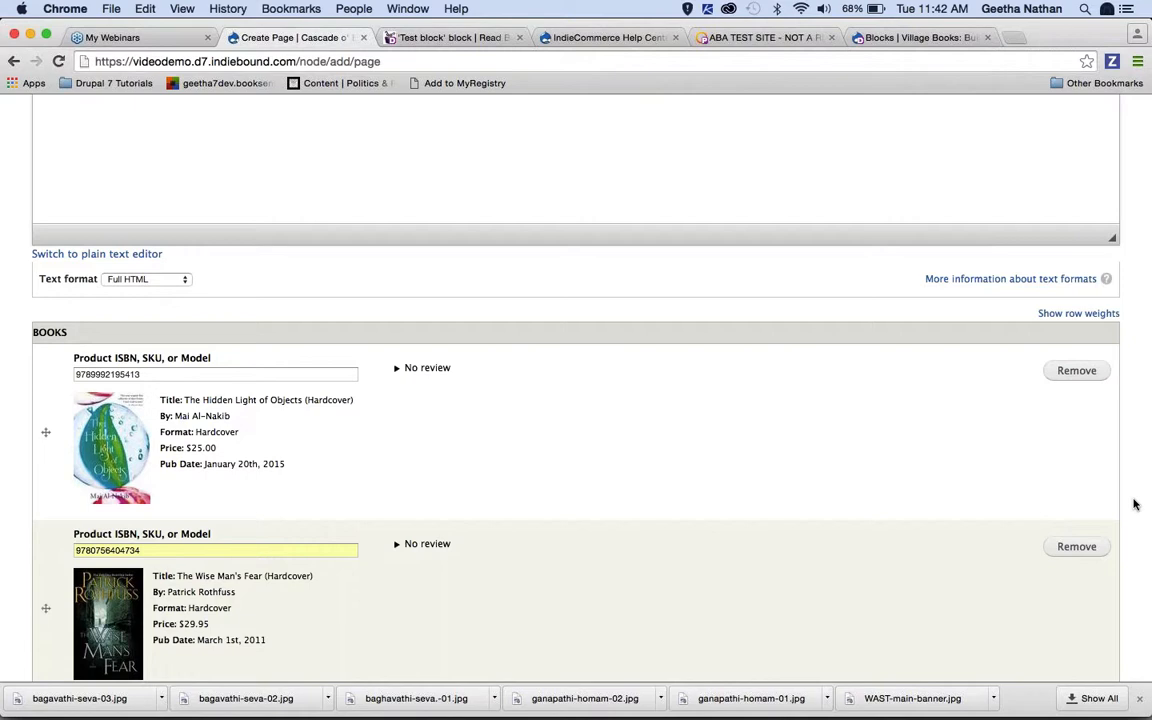
- Save the new My Book List page and look through both book entries on the published page
scroll(1134, 504, down, 5)
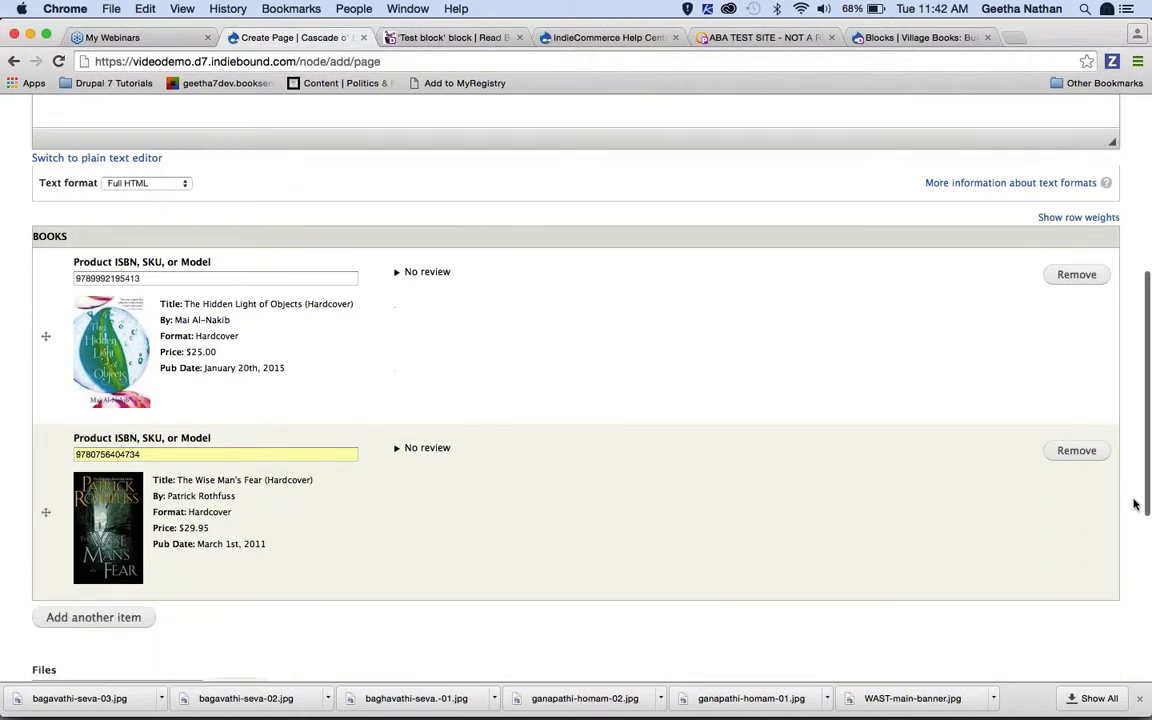
scroll(1134, 504, down, 4)
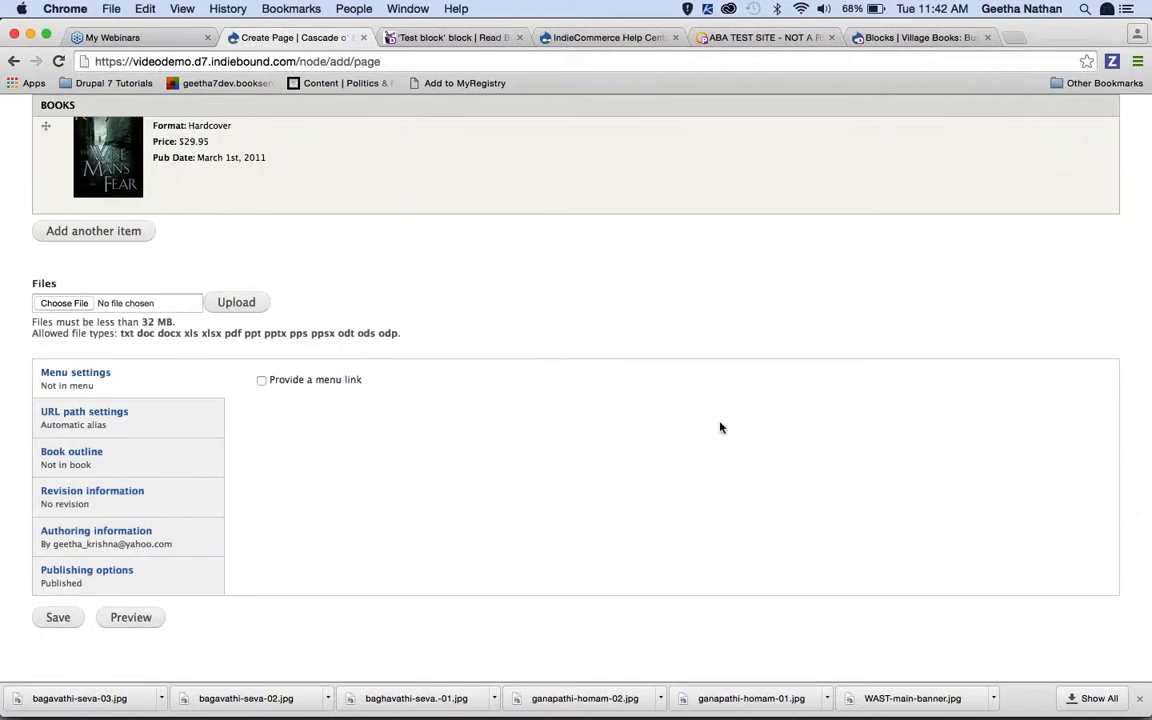
click(58, 618)
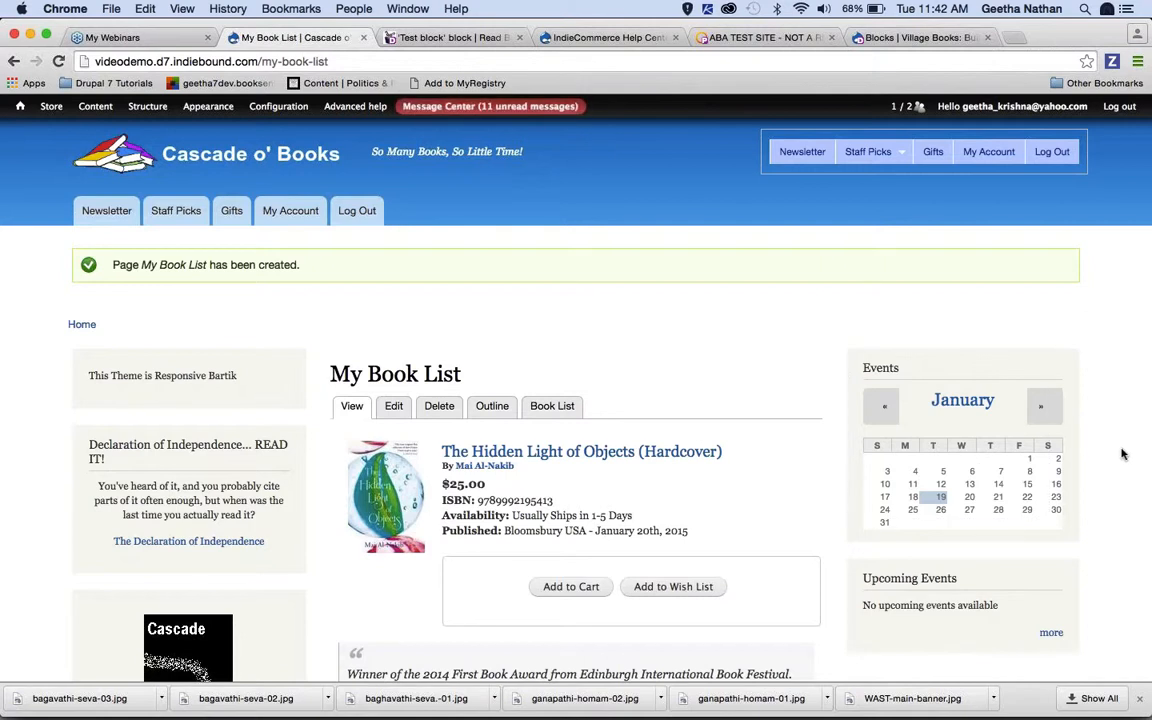
scroll(1122, 454, down, 3)
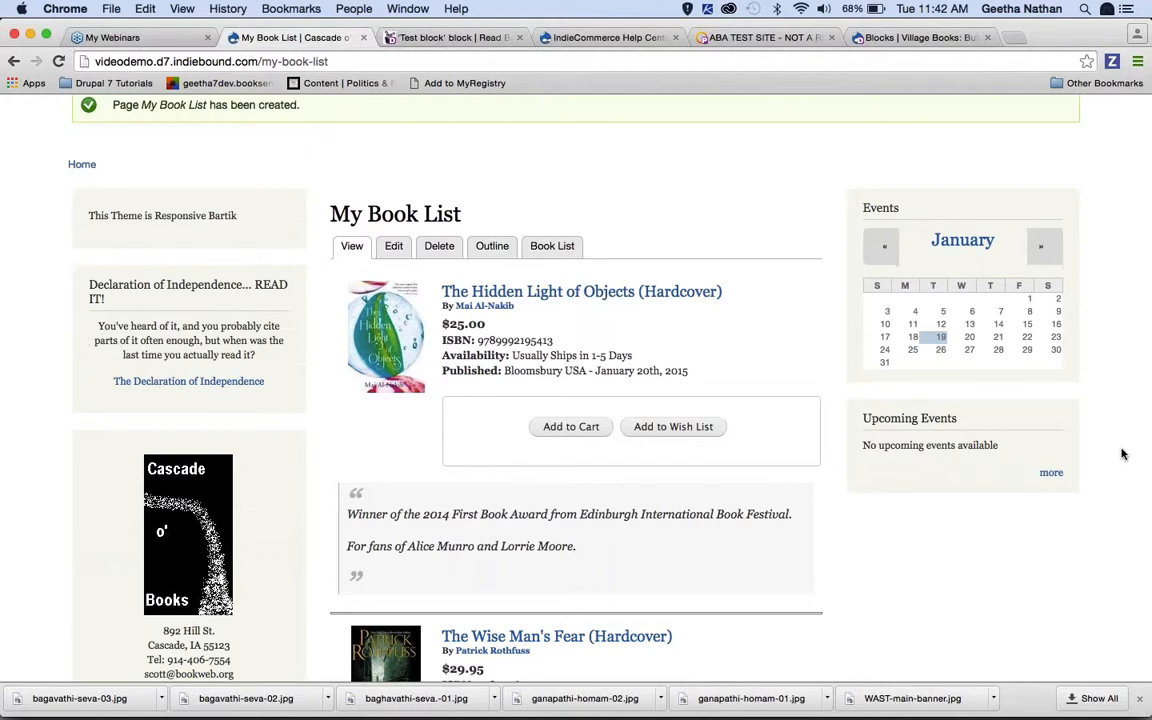
scroll(1122, 454, down, 4)
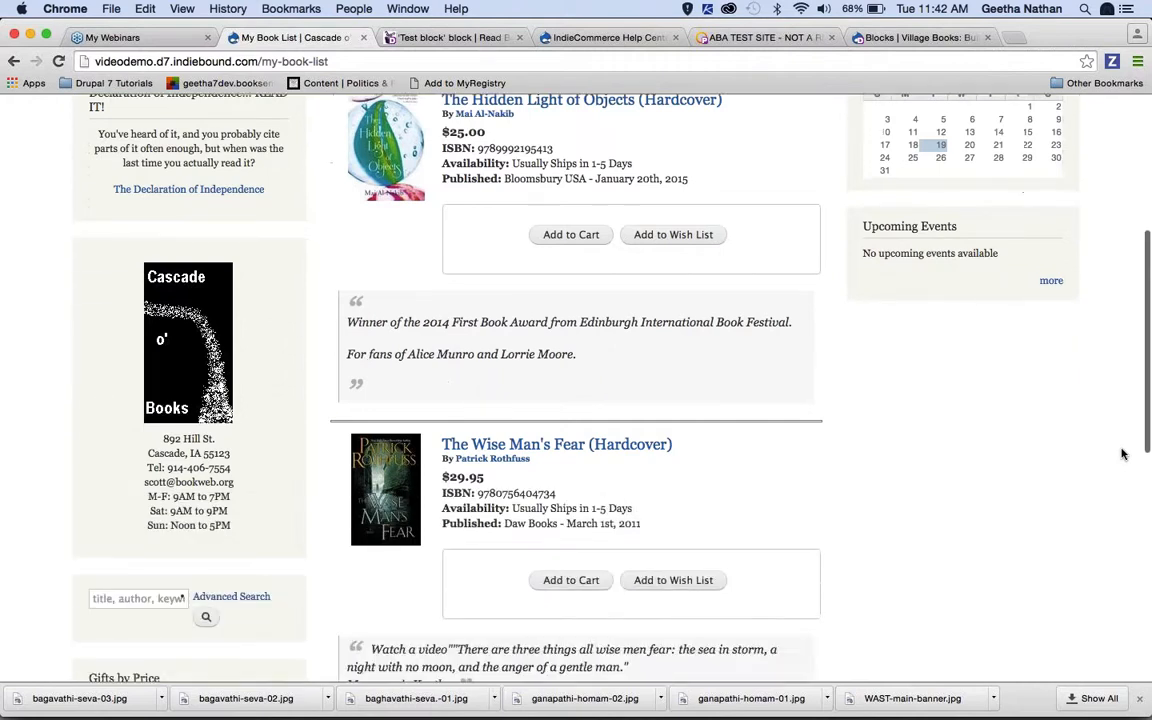
scroll(1122, 454, down, 2)
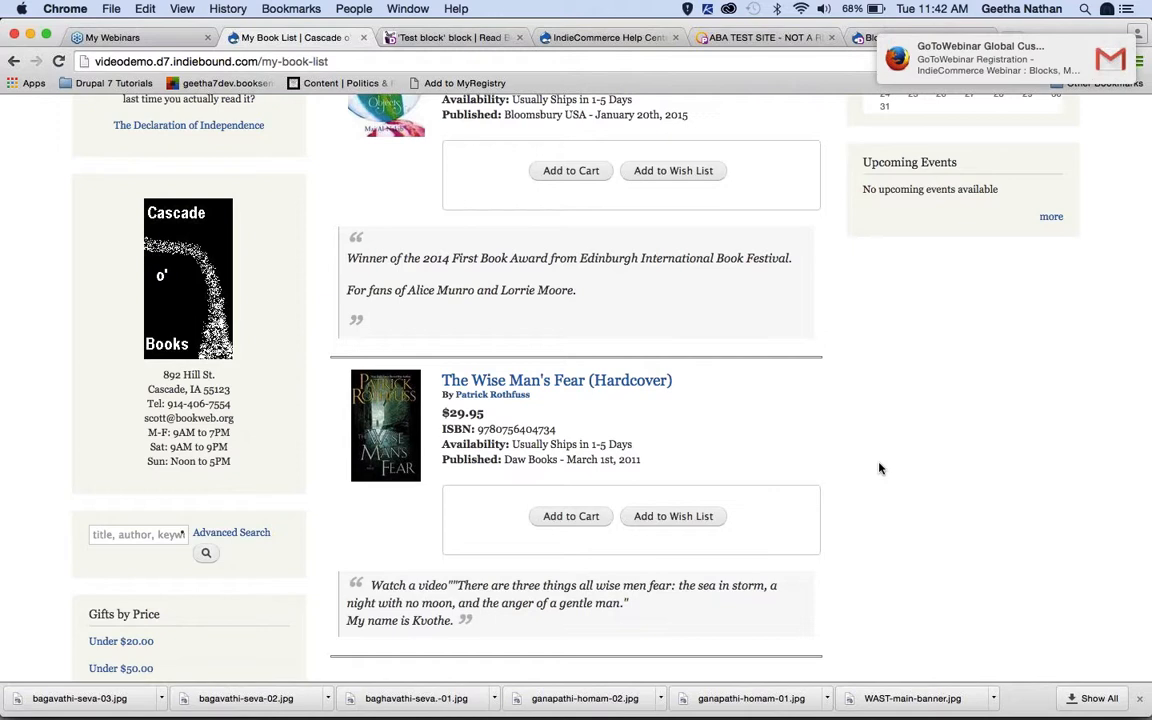
scroll(880, 468, up, 3)
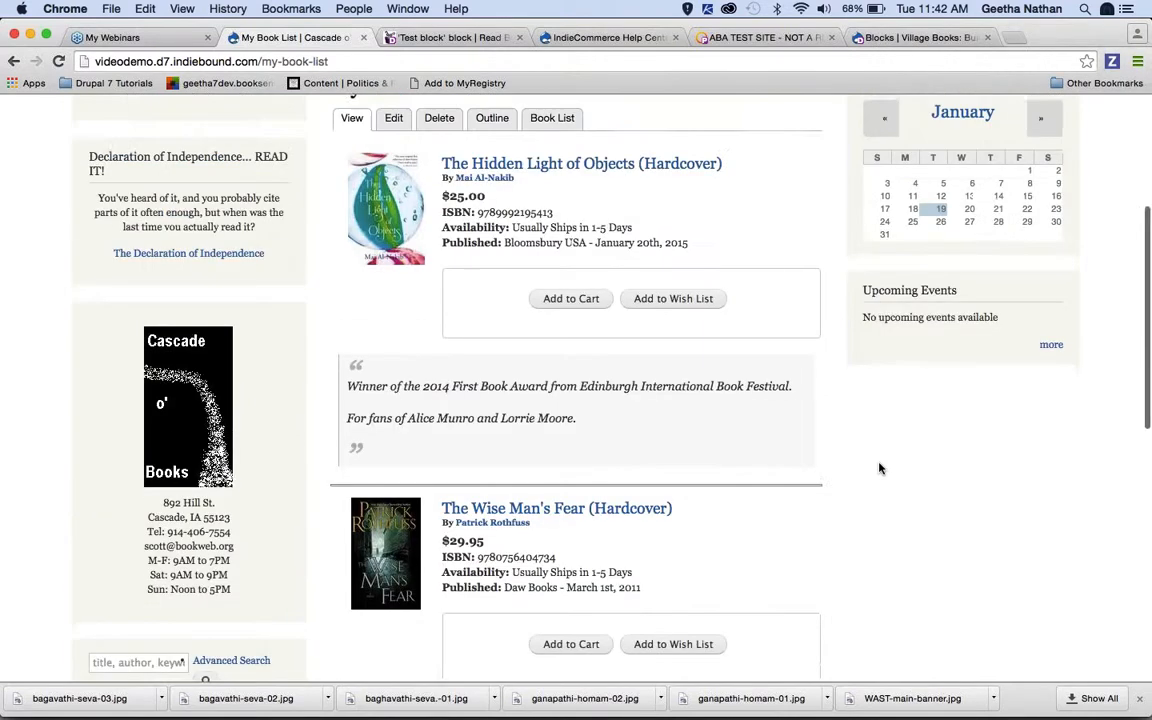
scroll(880, 468, up, 3)
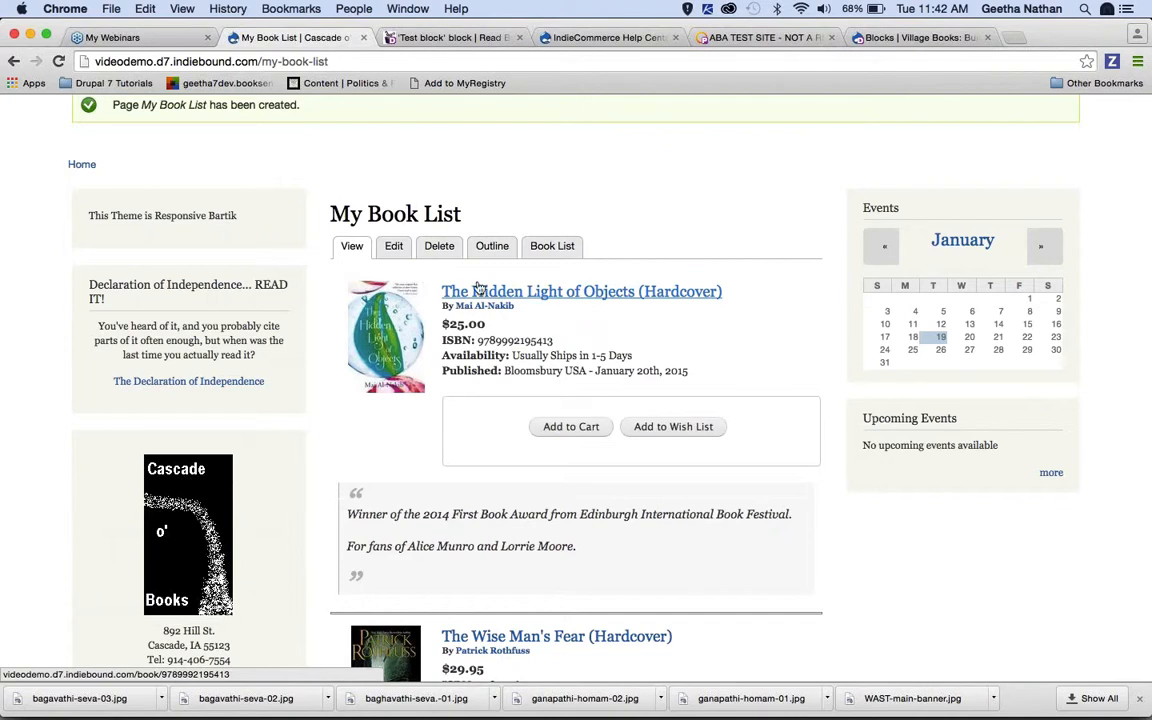
- Edit the page and add the product review "I read this book and loved it. Everyone should read it." to The Hidden Light of Objects
click(394, 246)
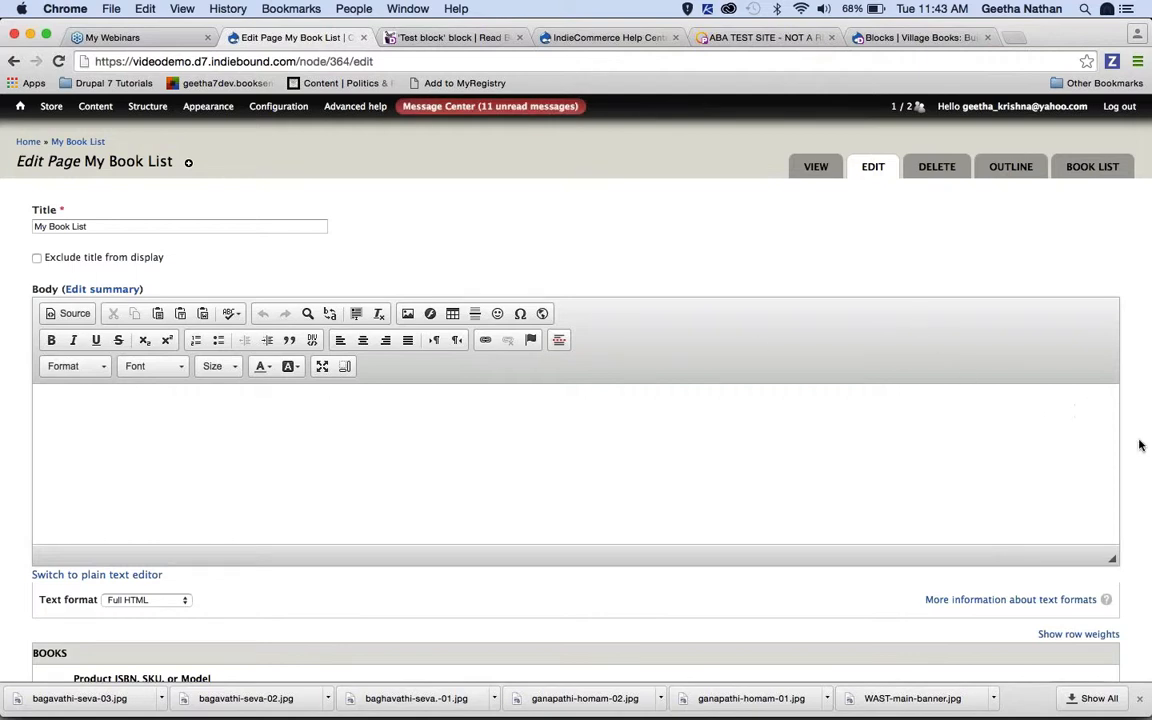
scroll(1140, 445, down, 5)
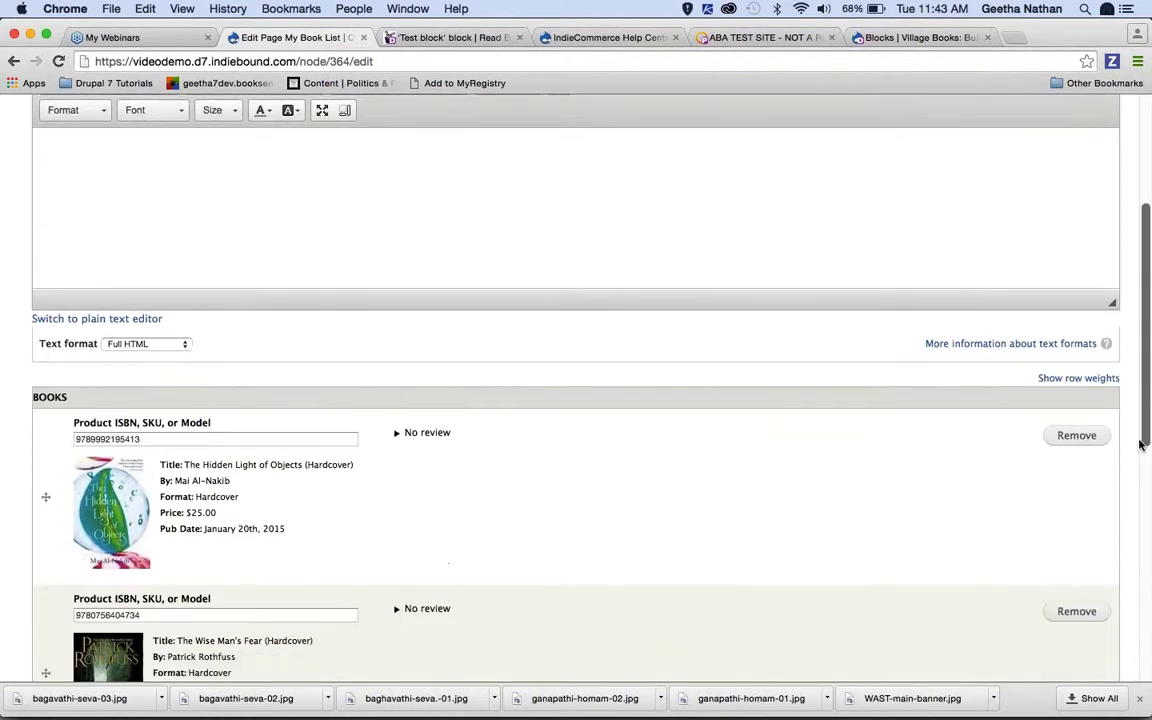
scroll(1140, 445, down, 1)
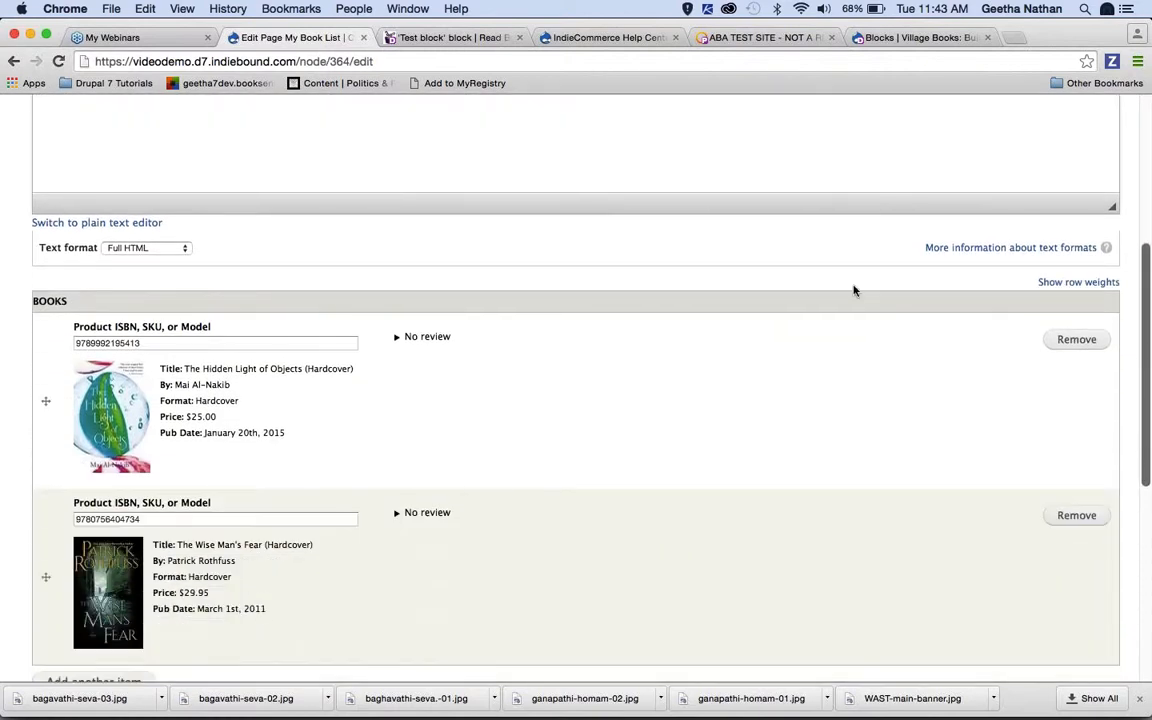
click(397, 338)
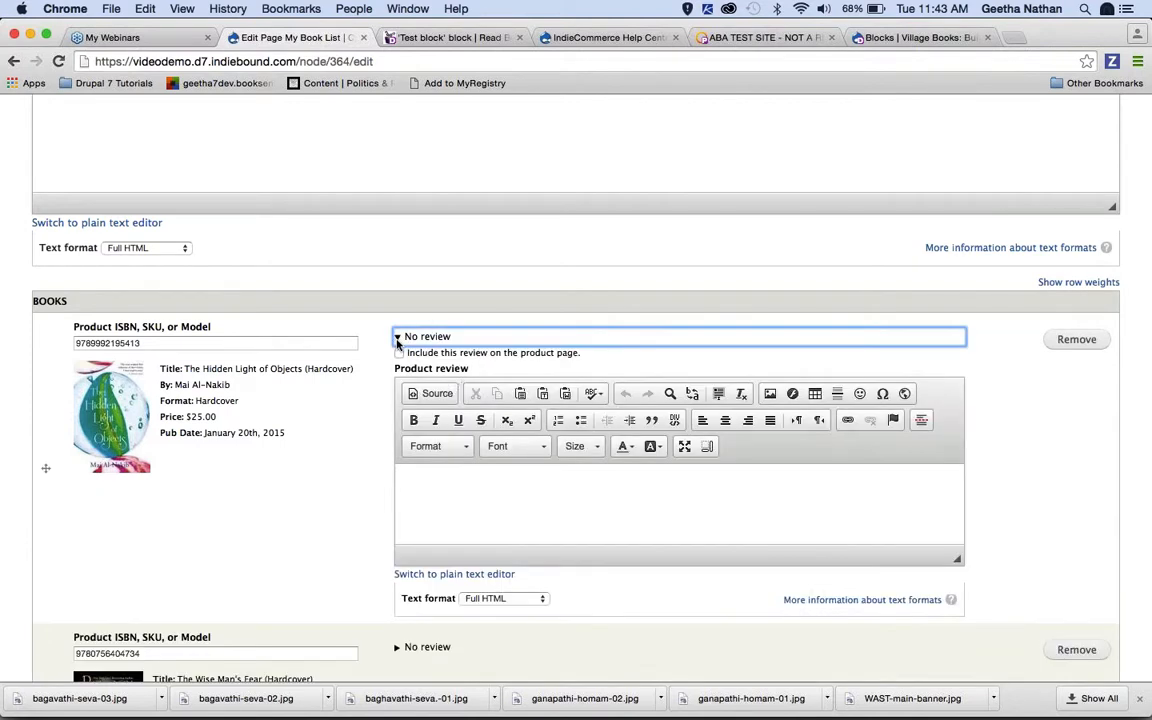
click(554, 515)
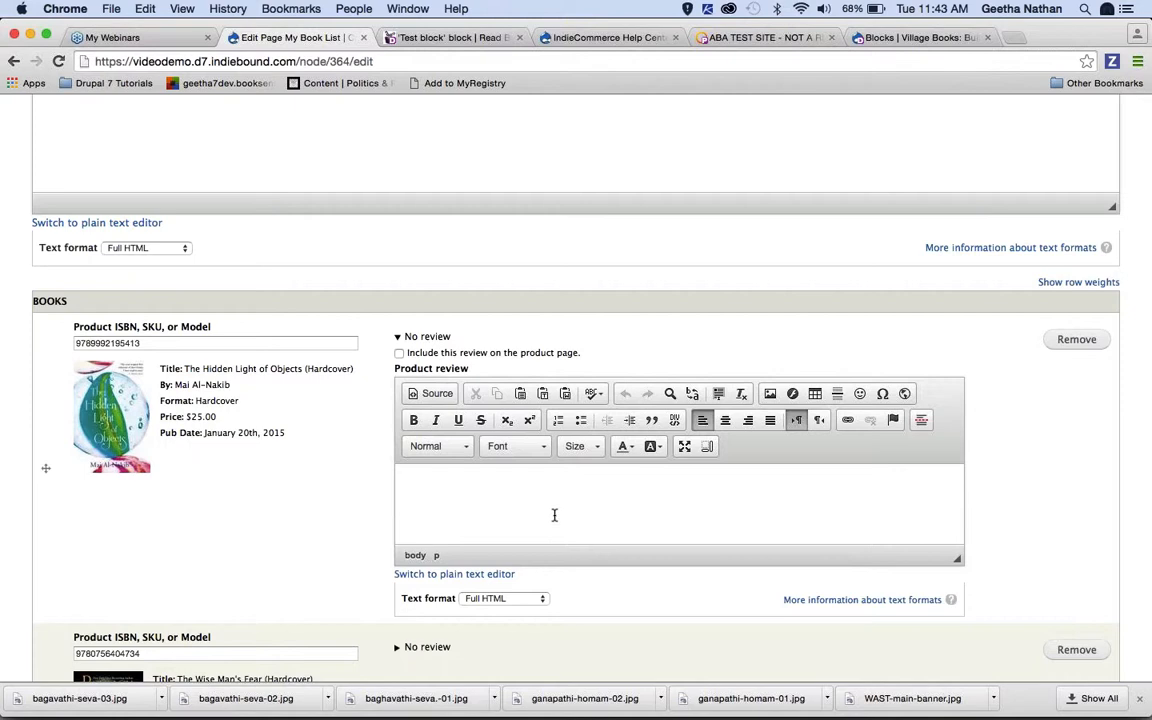
text(I read th)
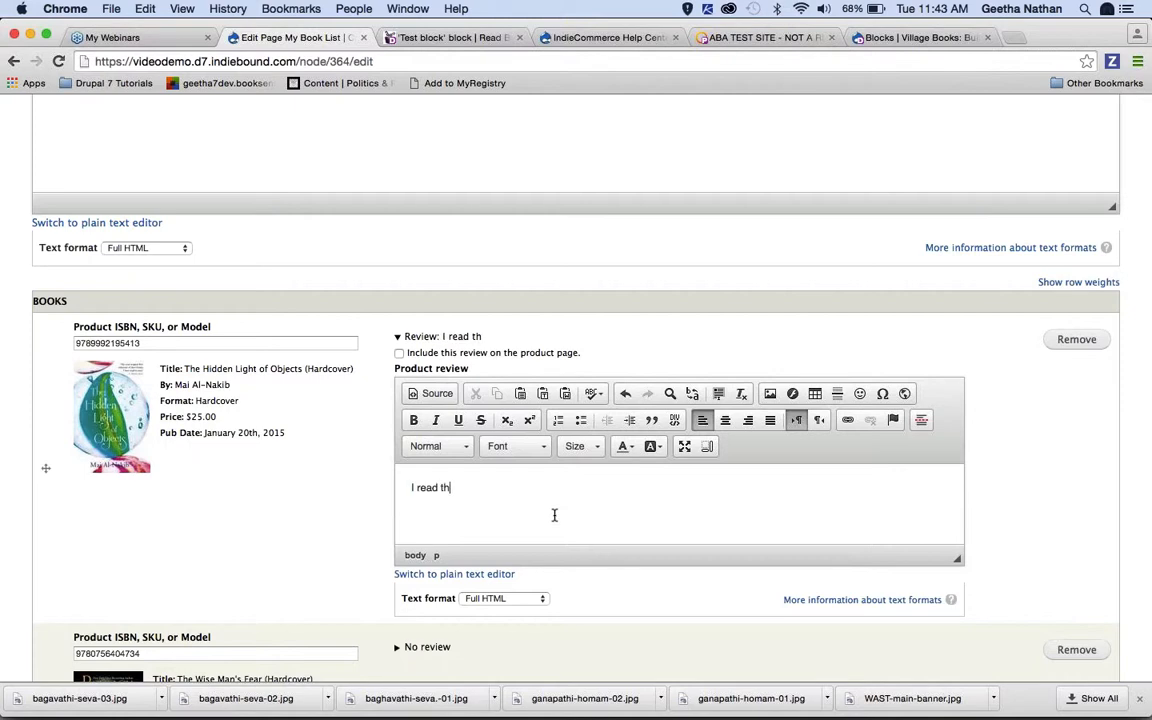
text(is book and loved)
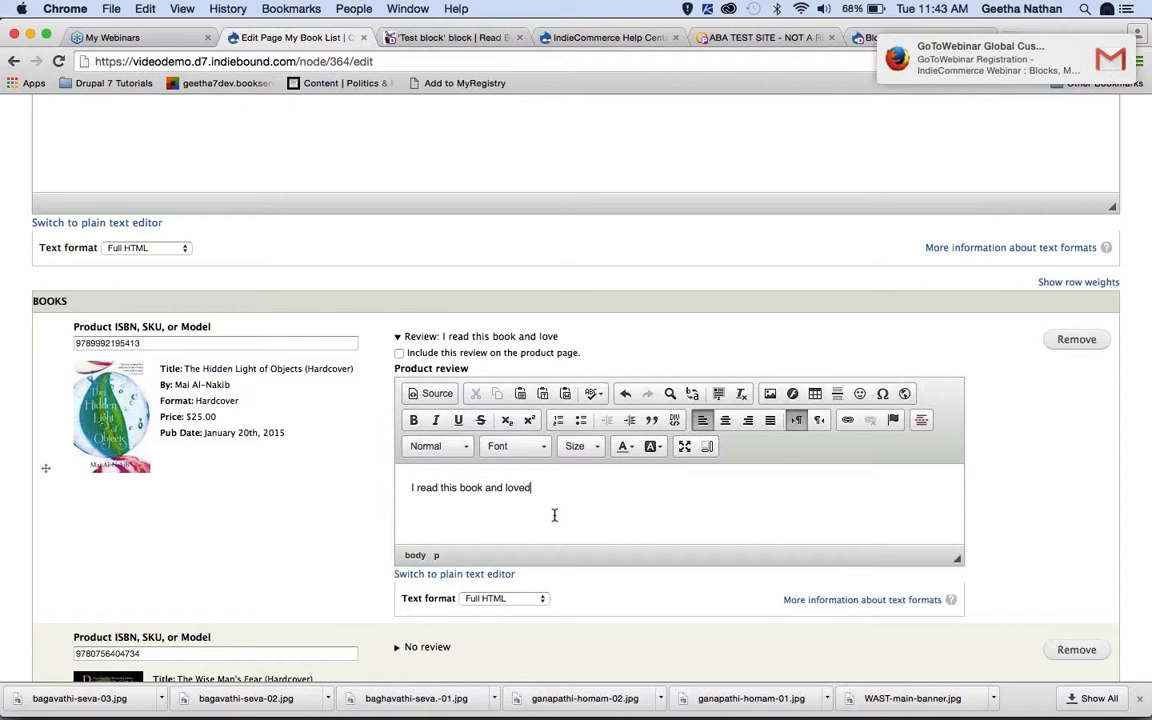
text( it. Everyone should read it.)
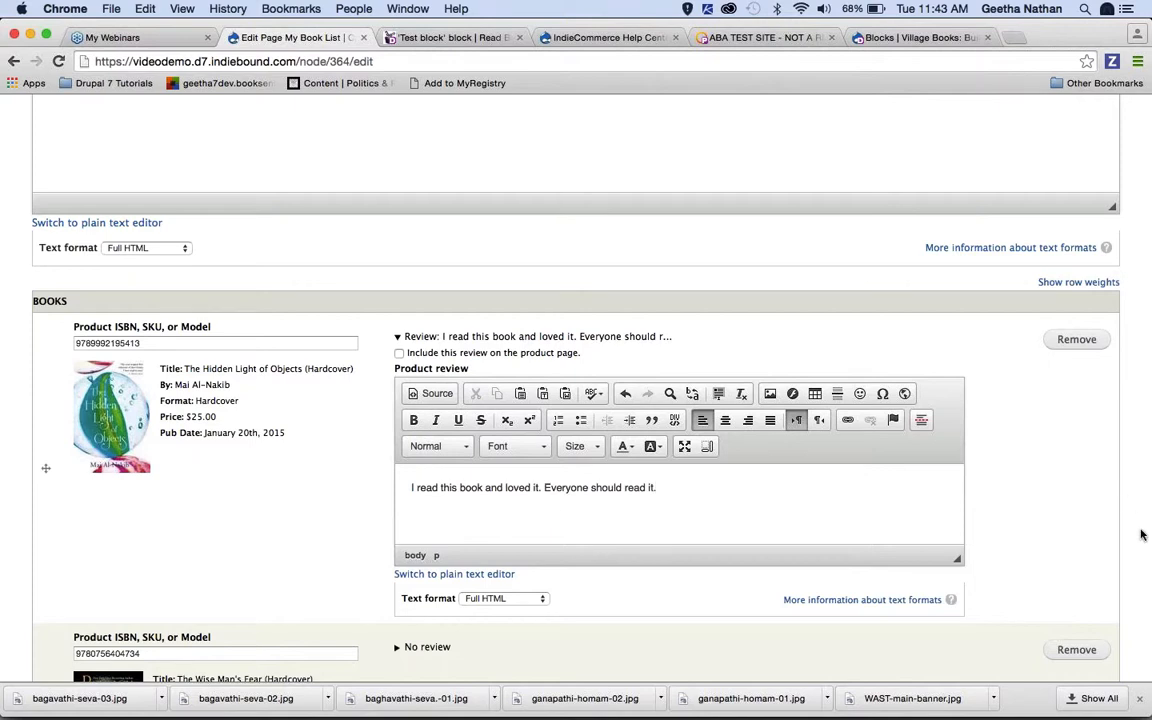
- Save the edited page and check the review below The Hidden Light of Objects on the published page
scroll(1141, 535, down, 1)
scroll(1141, 535, down, 10)
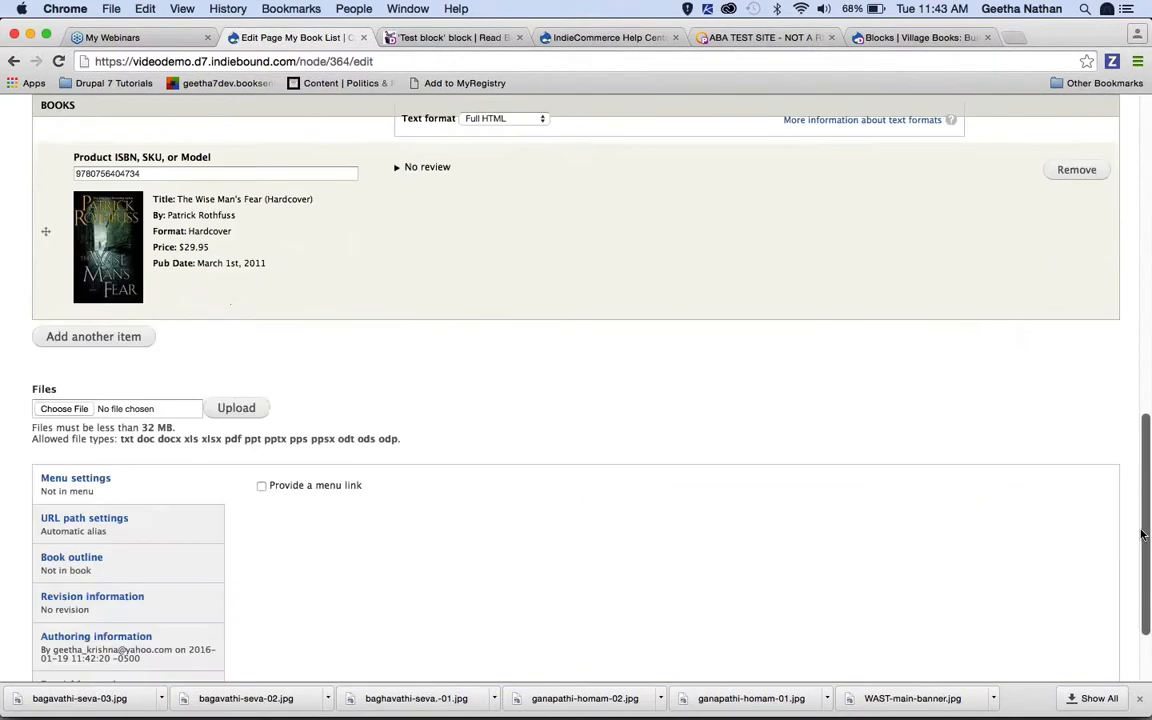
click(52, 620)
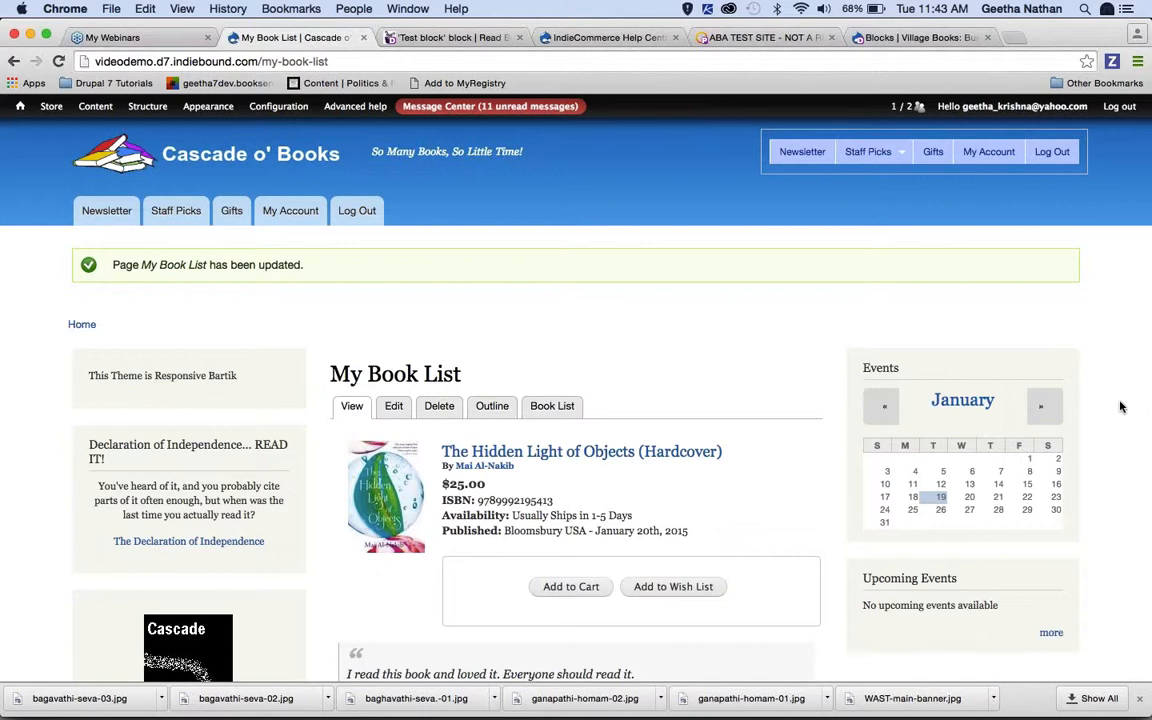
scroll(1121, 404, down, 1)
scroll(1121, 404, down, 3)
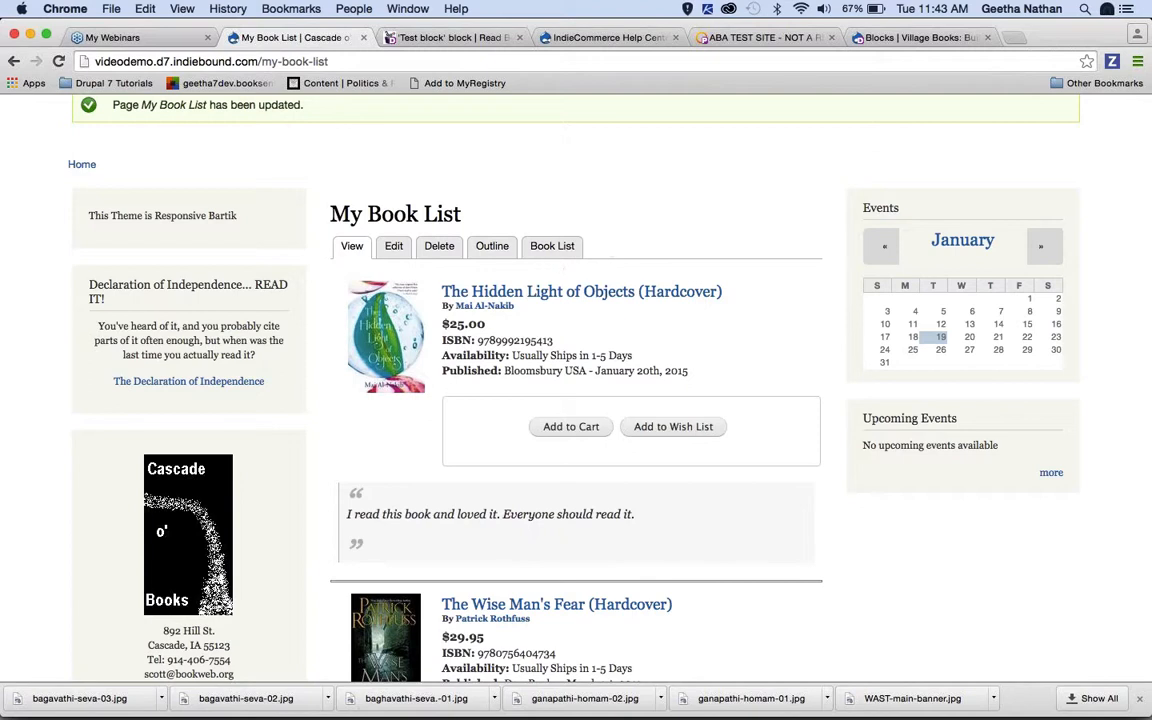
- Open the Book List management form of the My Book List page, where its ISBNs and SKUs are listed
triple_click(550, 249)
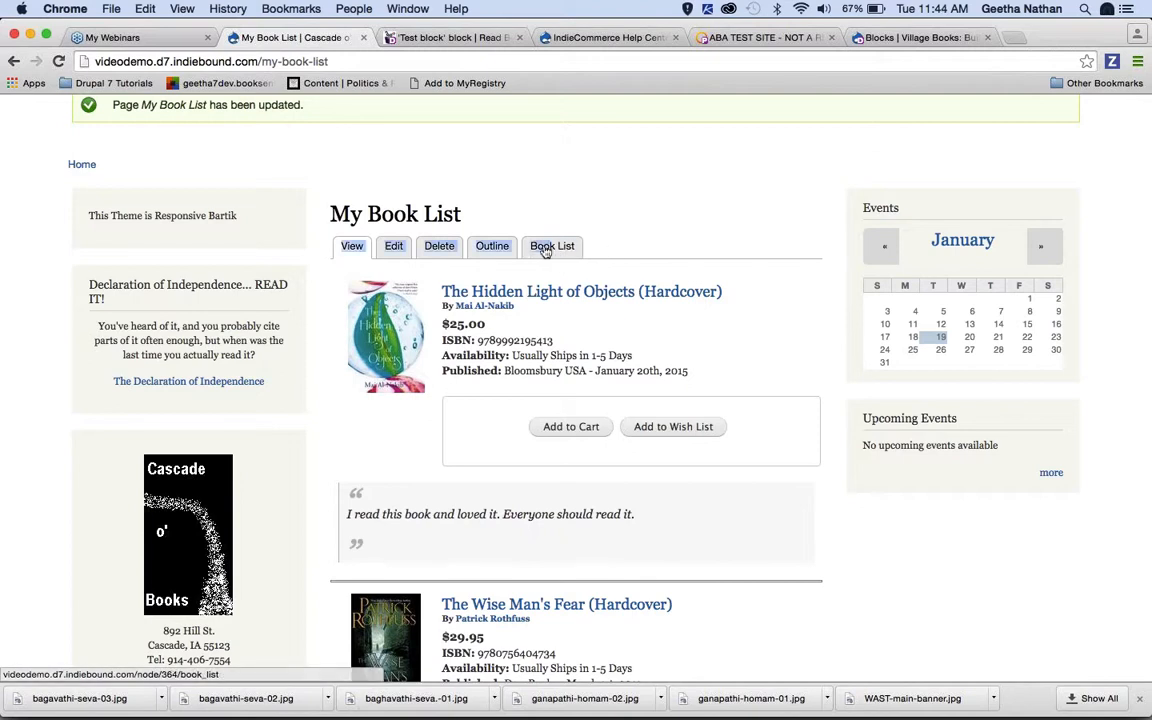
click(620, 250)
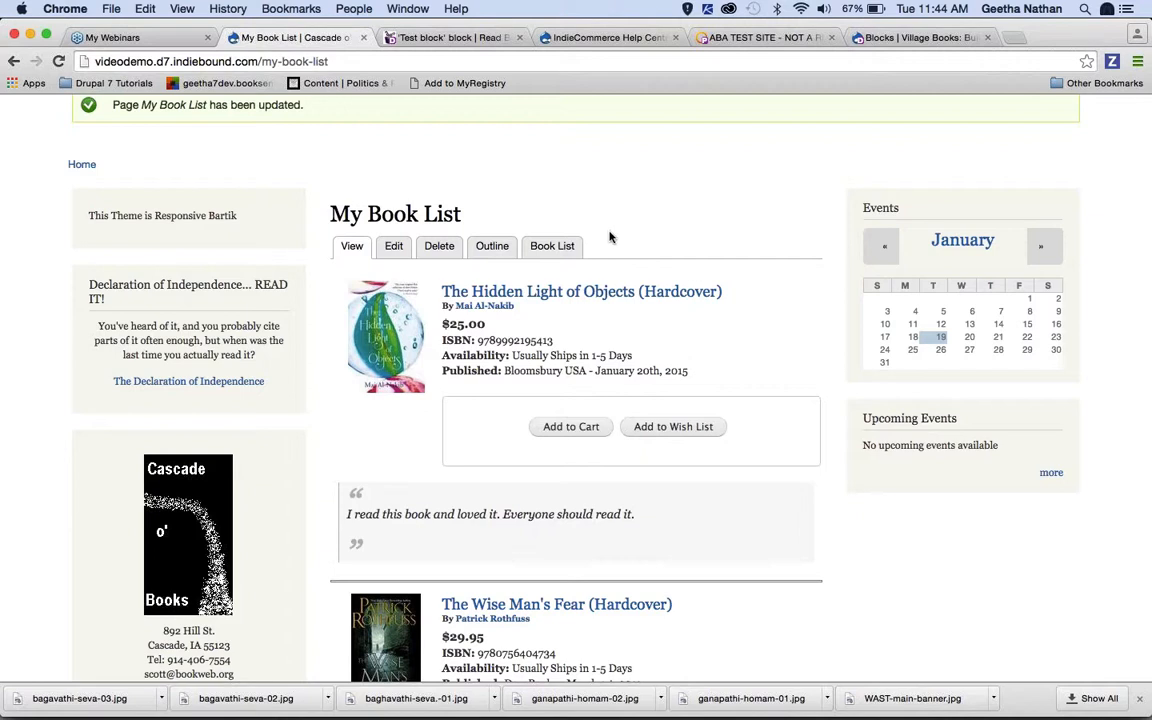
click(560, 258)
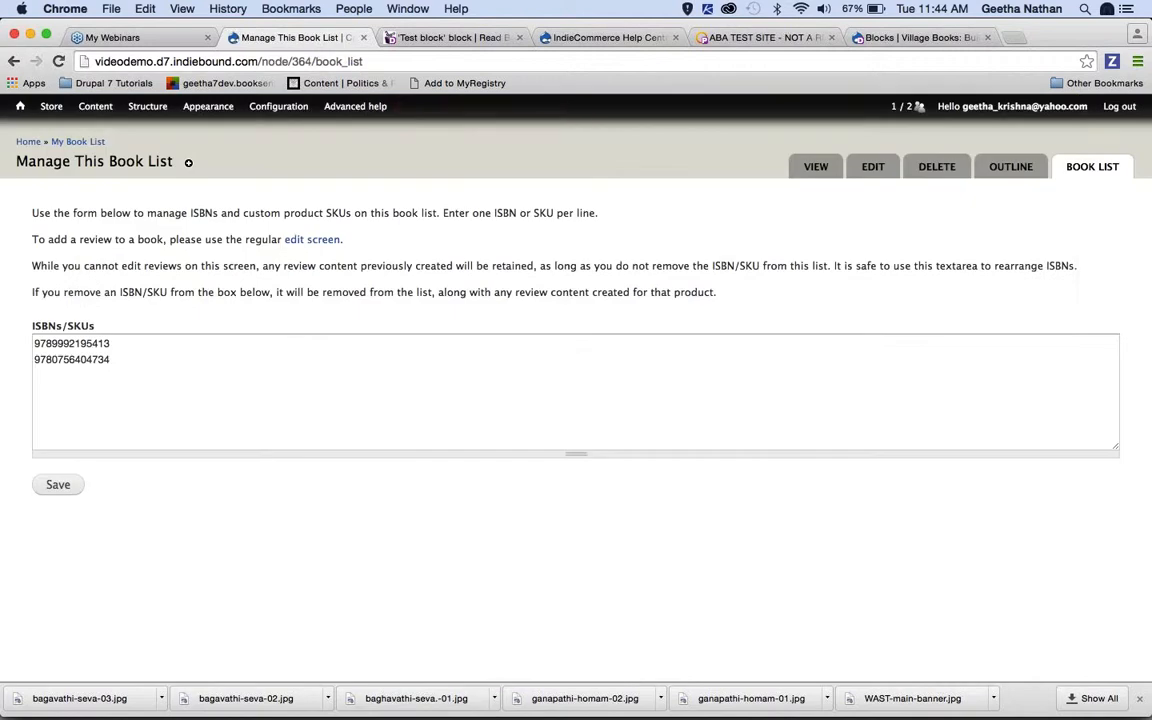
click(425, 362)
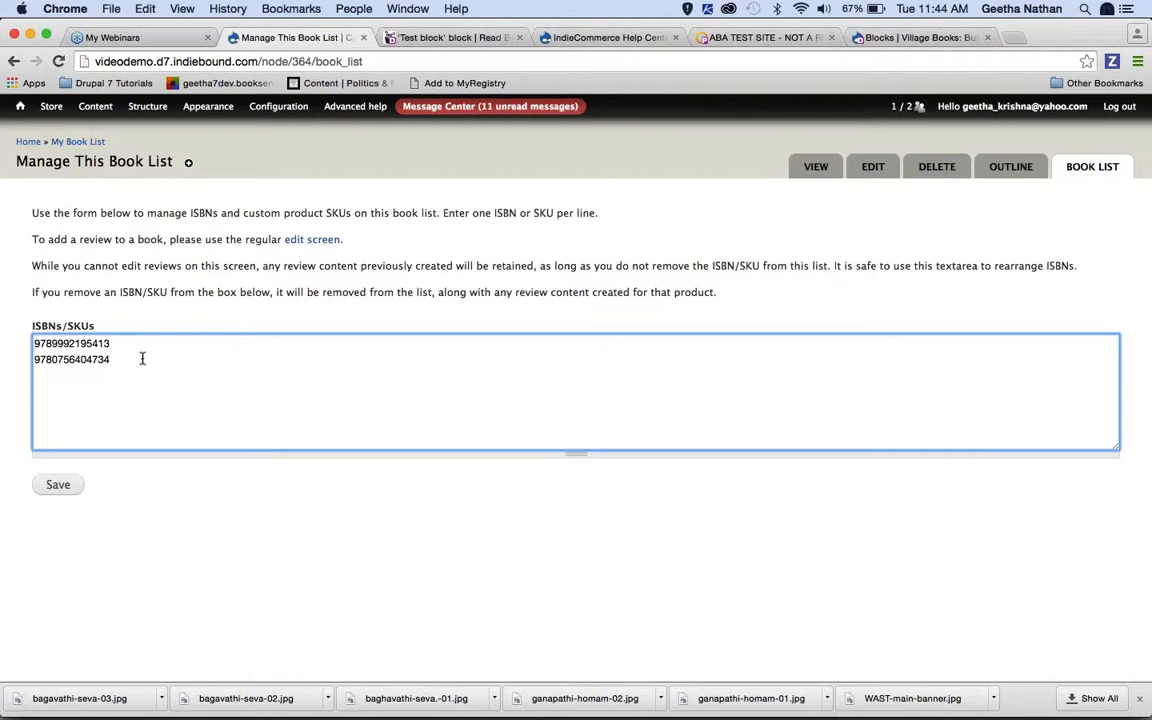
drag(130, 362, 4, 357)
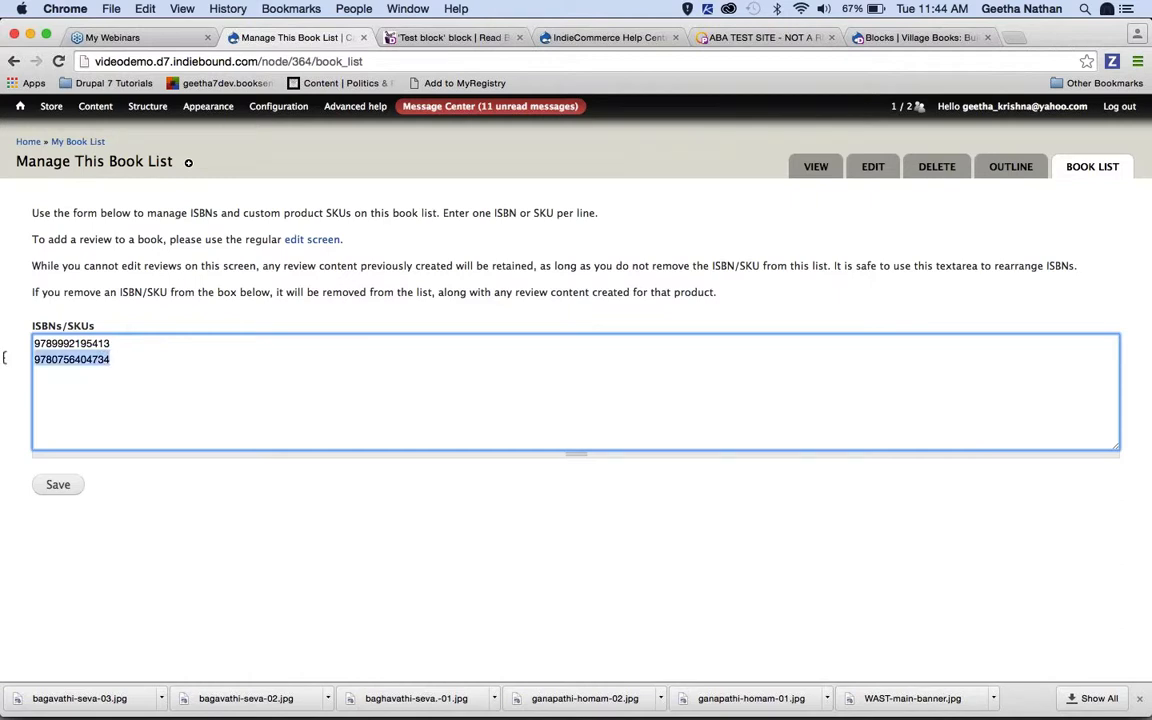
key(BackSpace)
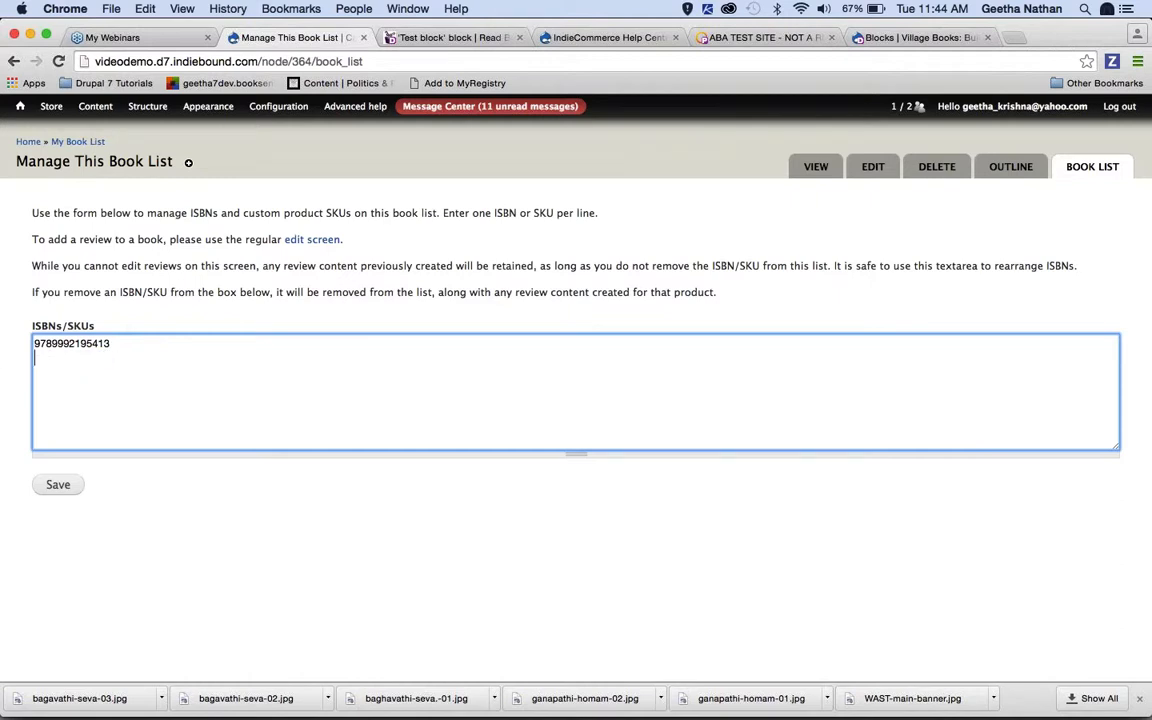
click(58, 484)
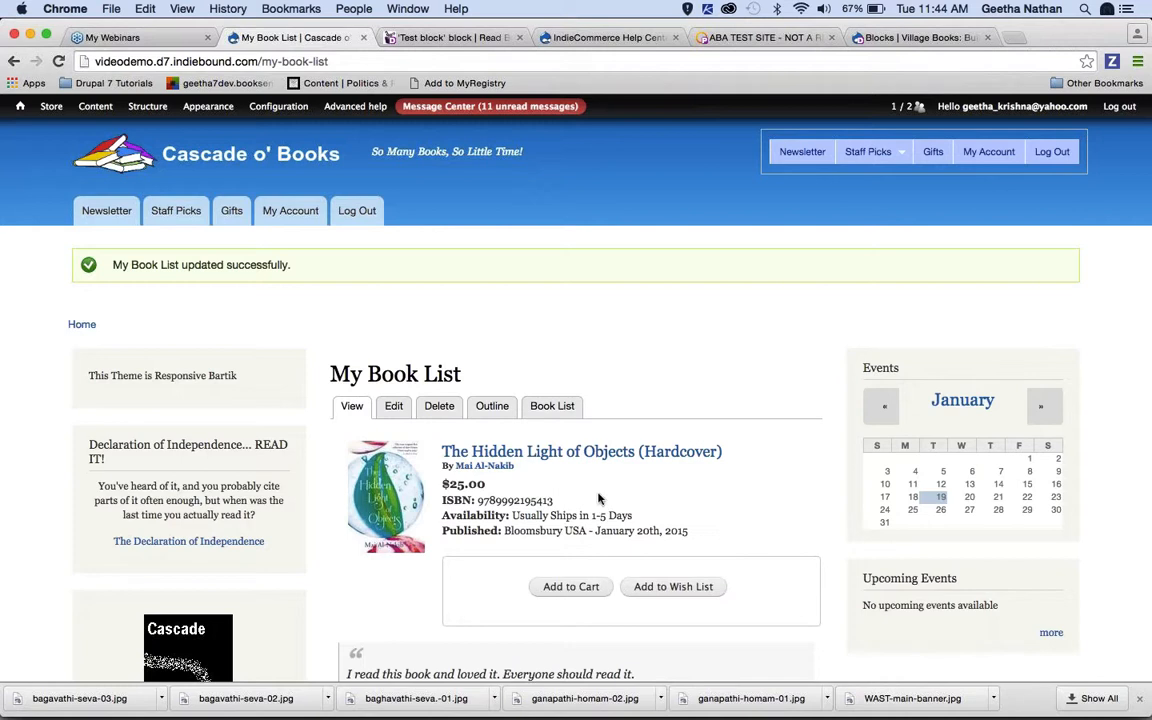
click(552, 408)
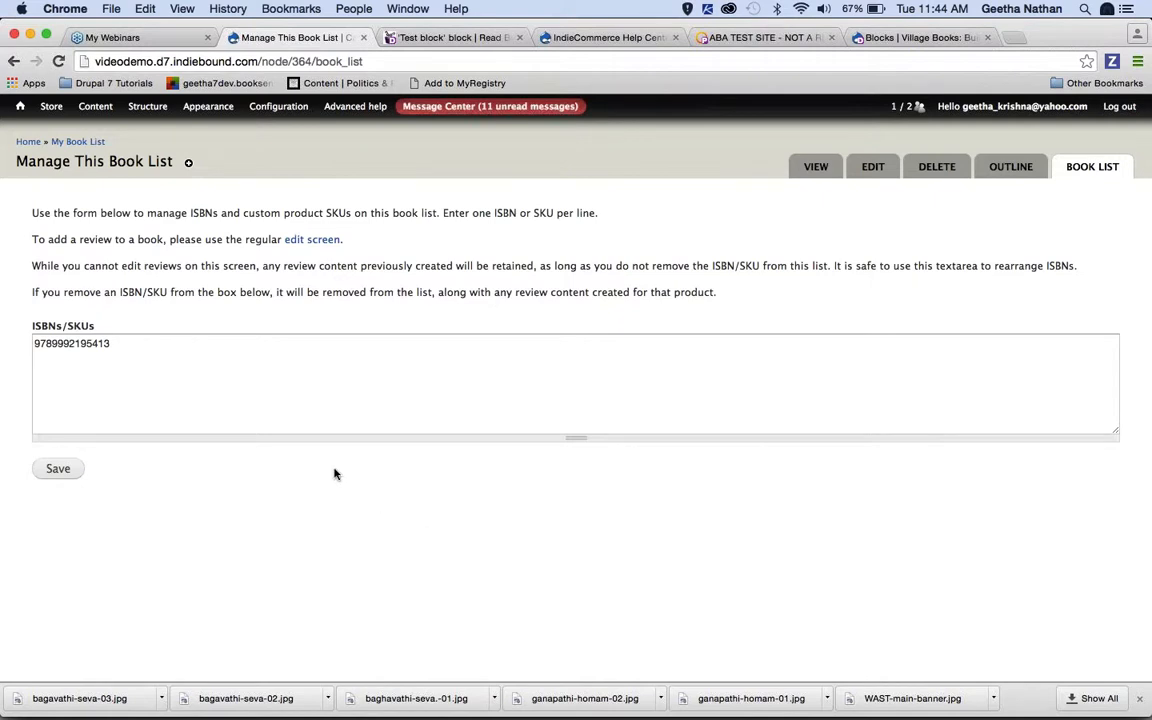
click(246, 401)
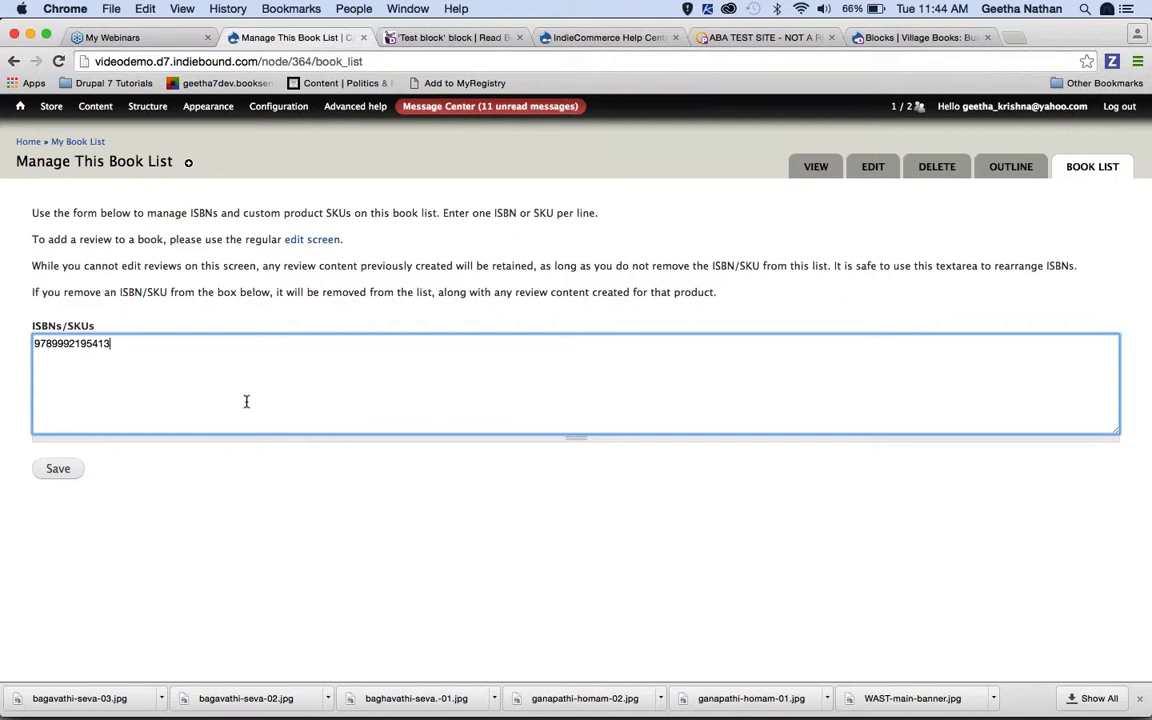
key(Return)
text(9780307472229)
click(62, 469)
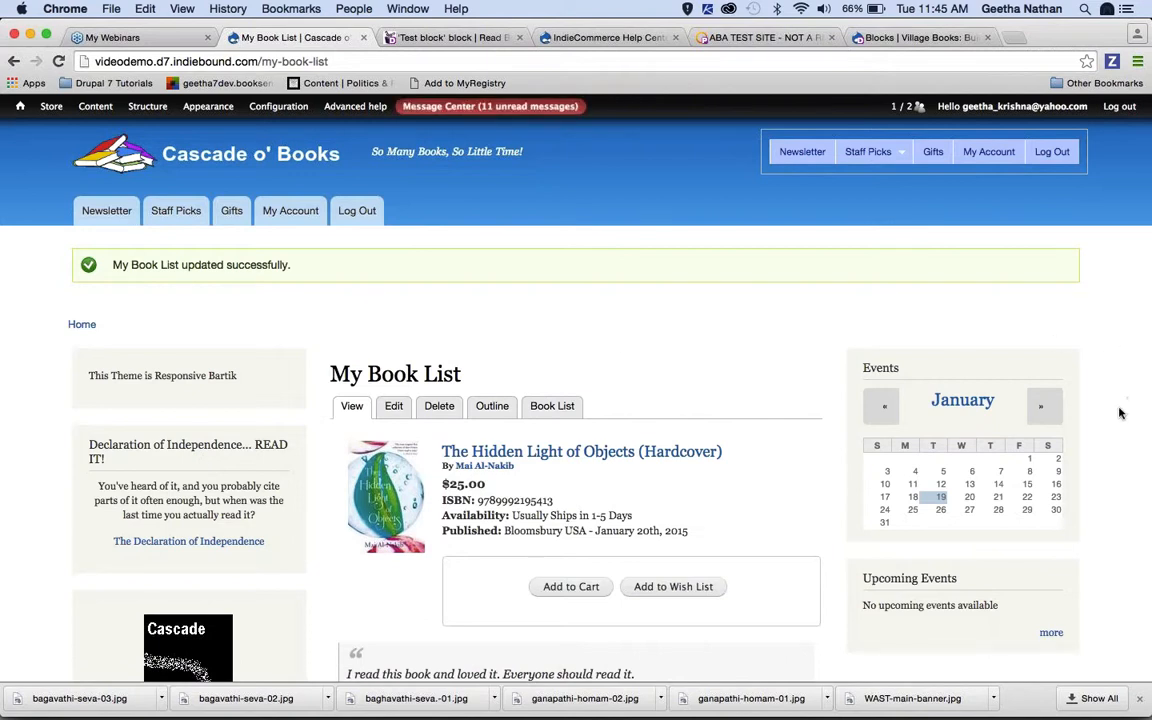
scroll(1120, 413, down, 5)
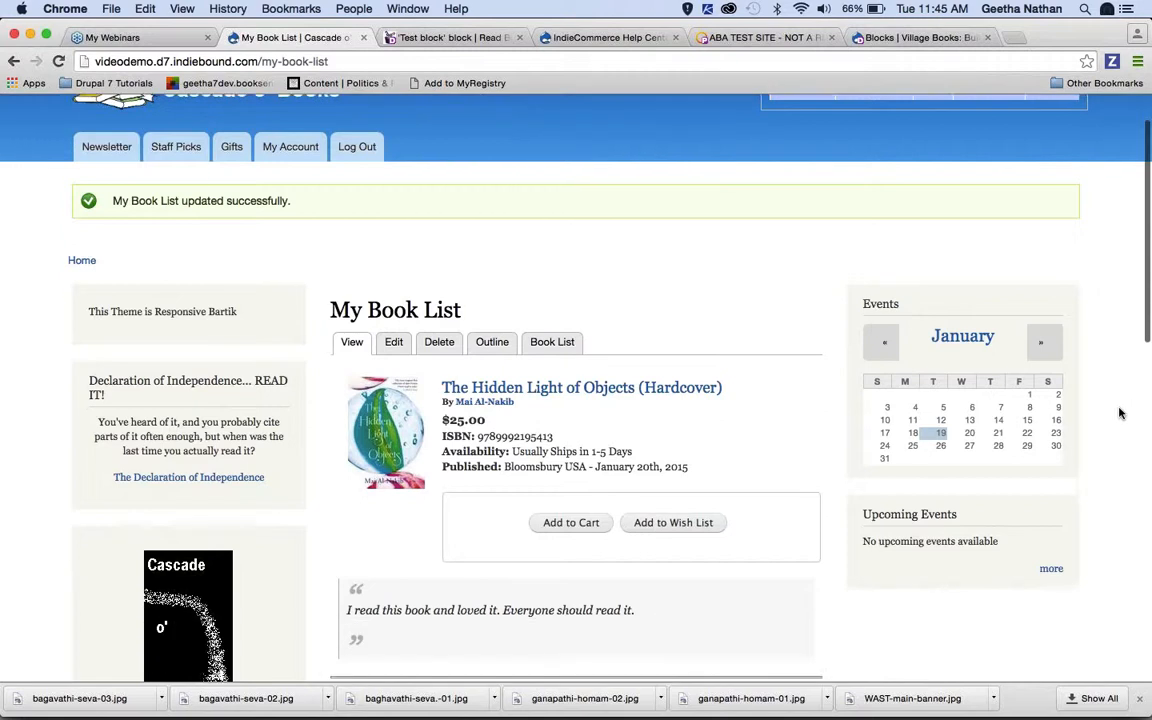
scroll(1120, 413, down, 6)
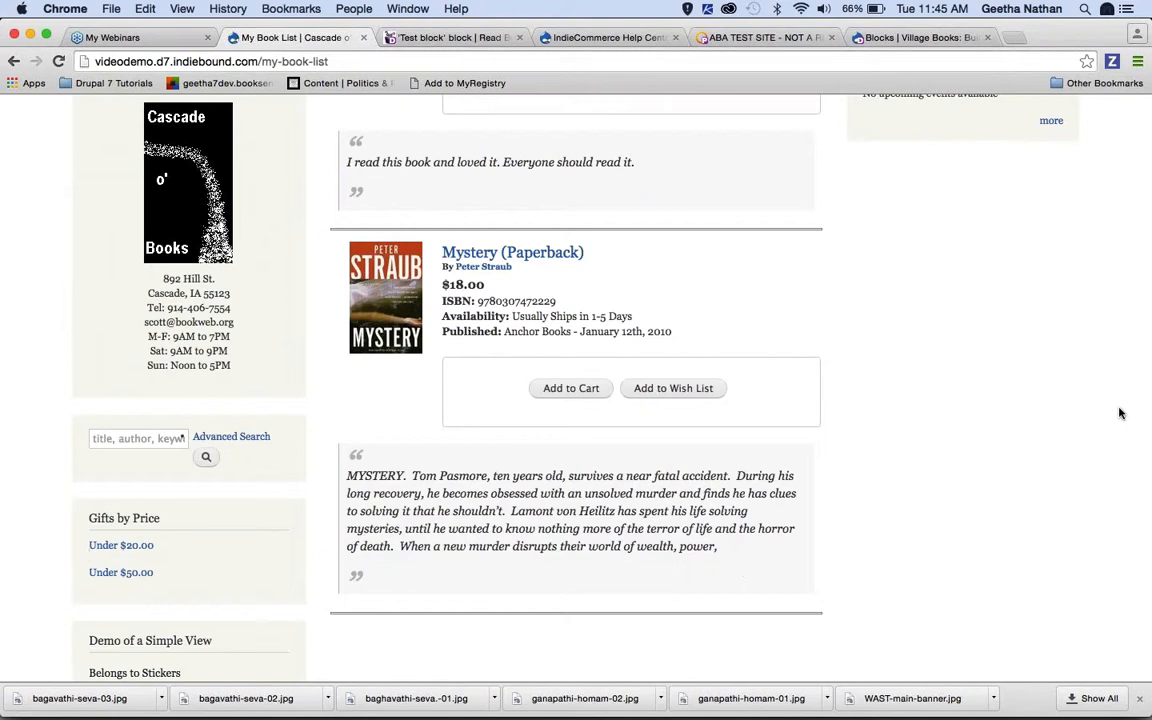
scroll(1120, 413, up, 8)
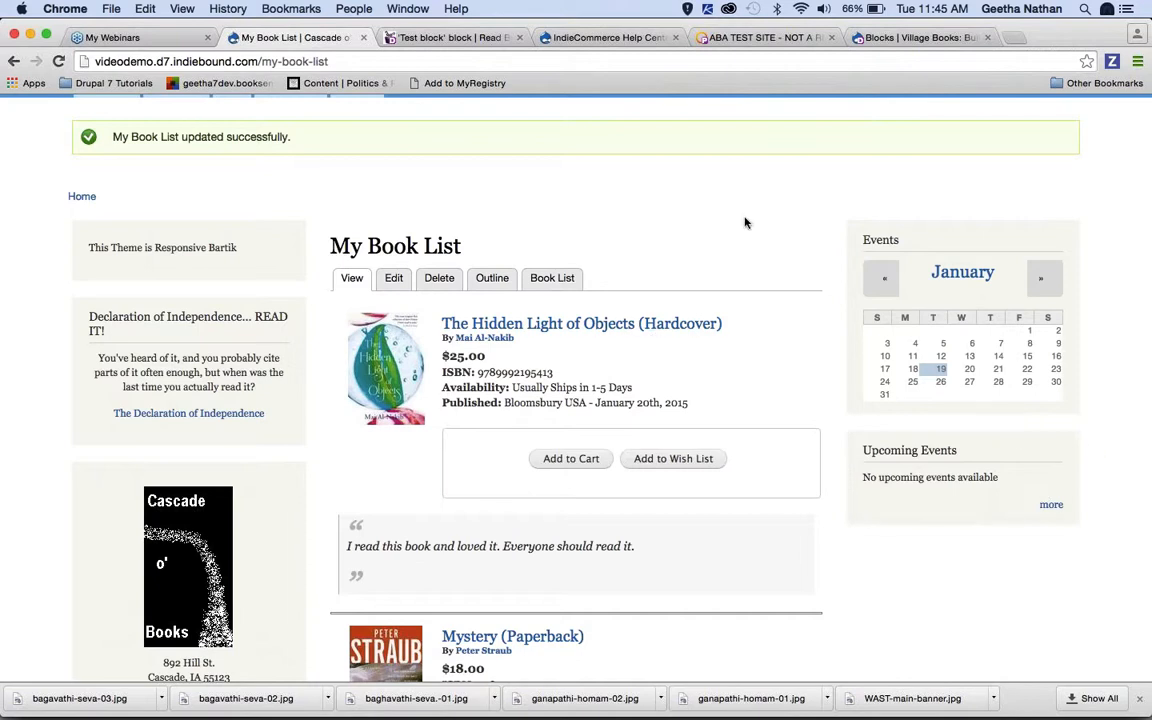
scroll(745, 222, up, 3)
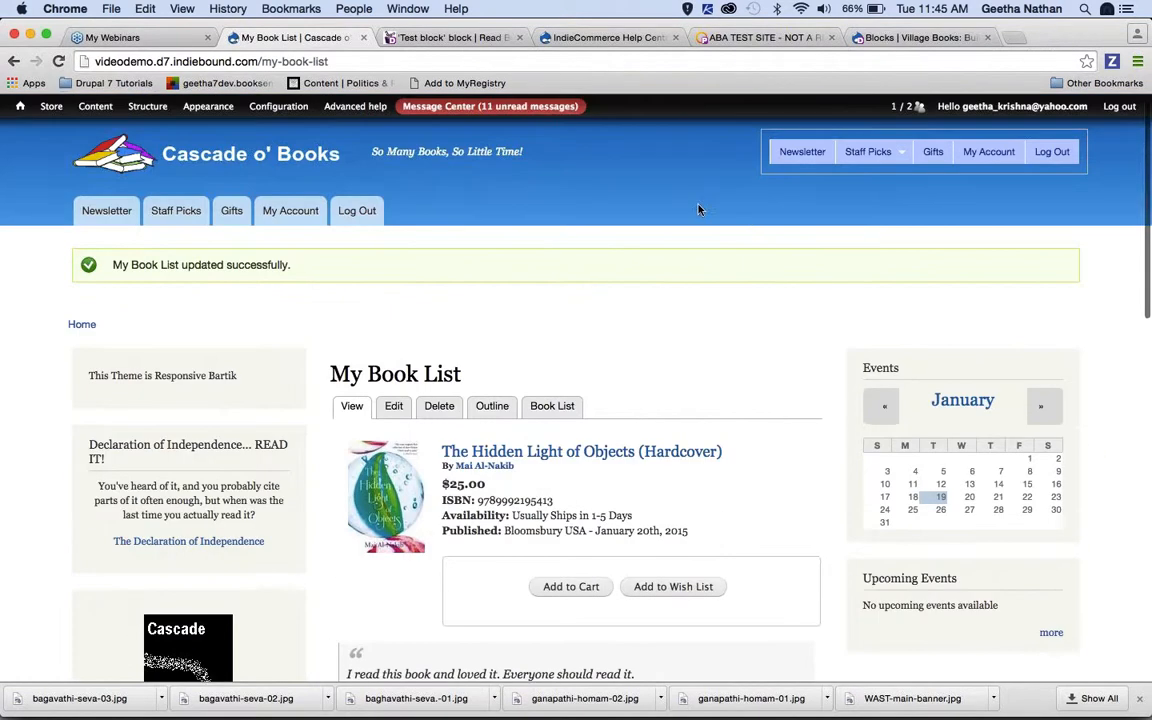
- Create and save a Page titled My Second Book List, and open its Book List management form
mouse_move(95, 106)
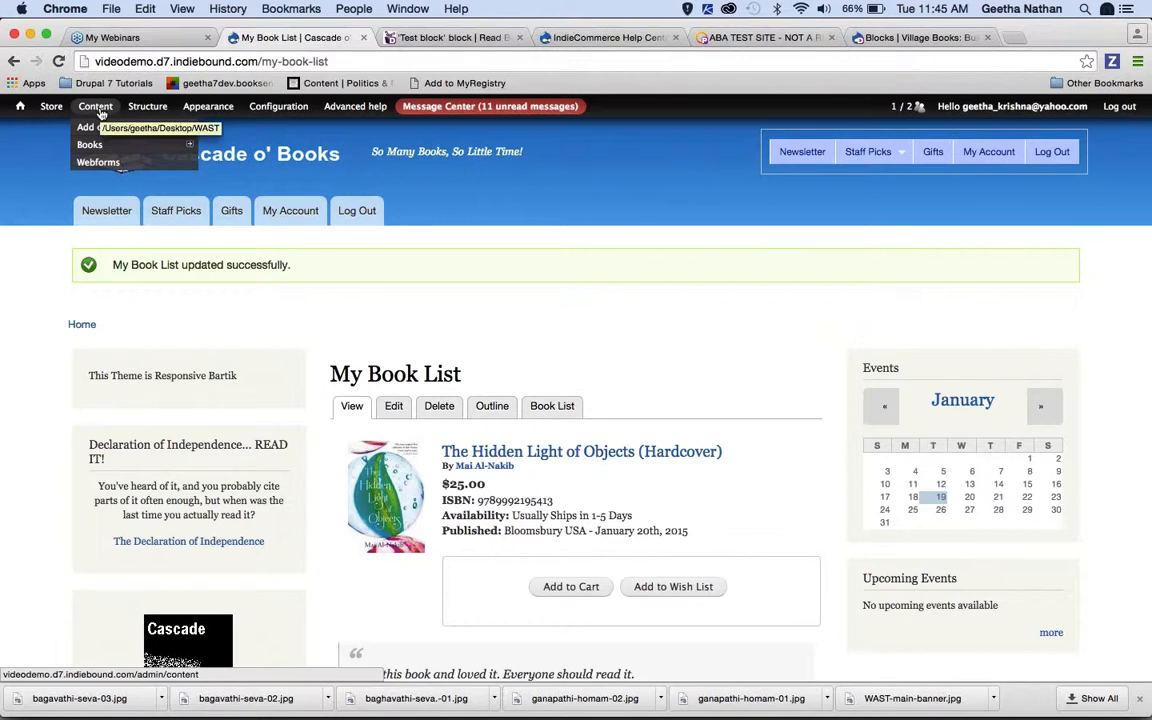
mouse_move(102, 146)
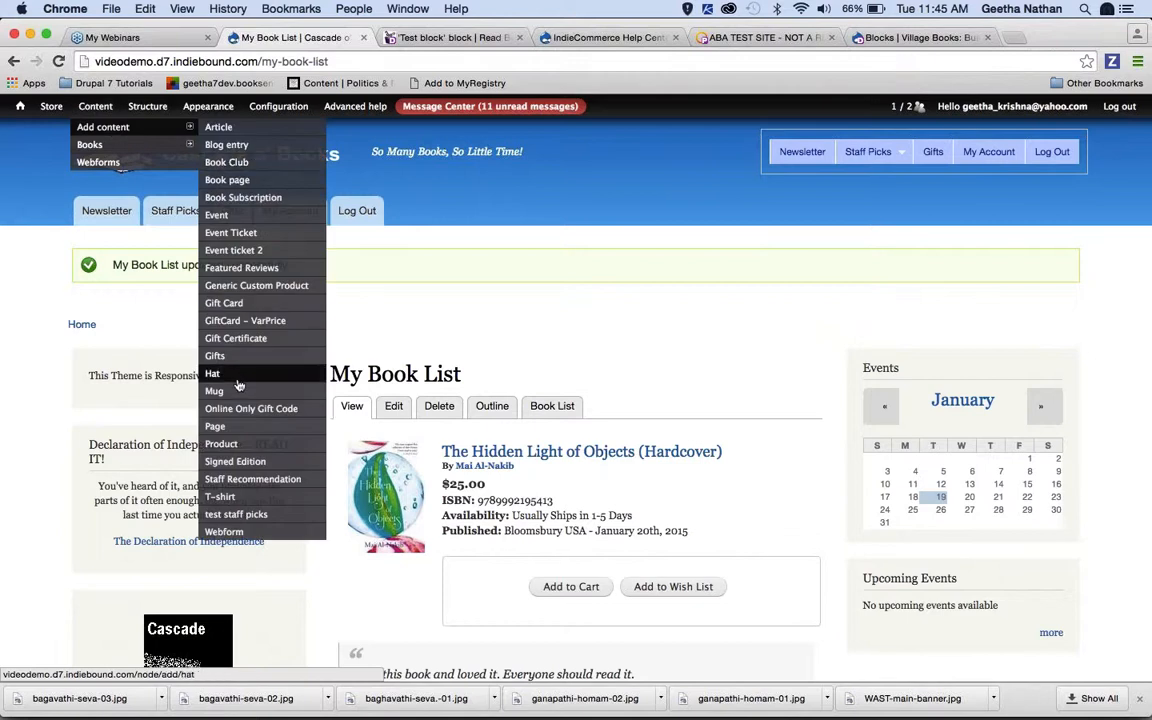
click(238, 428)
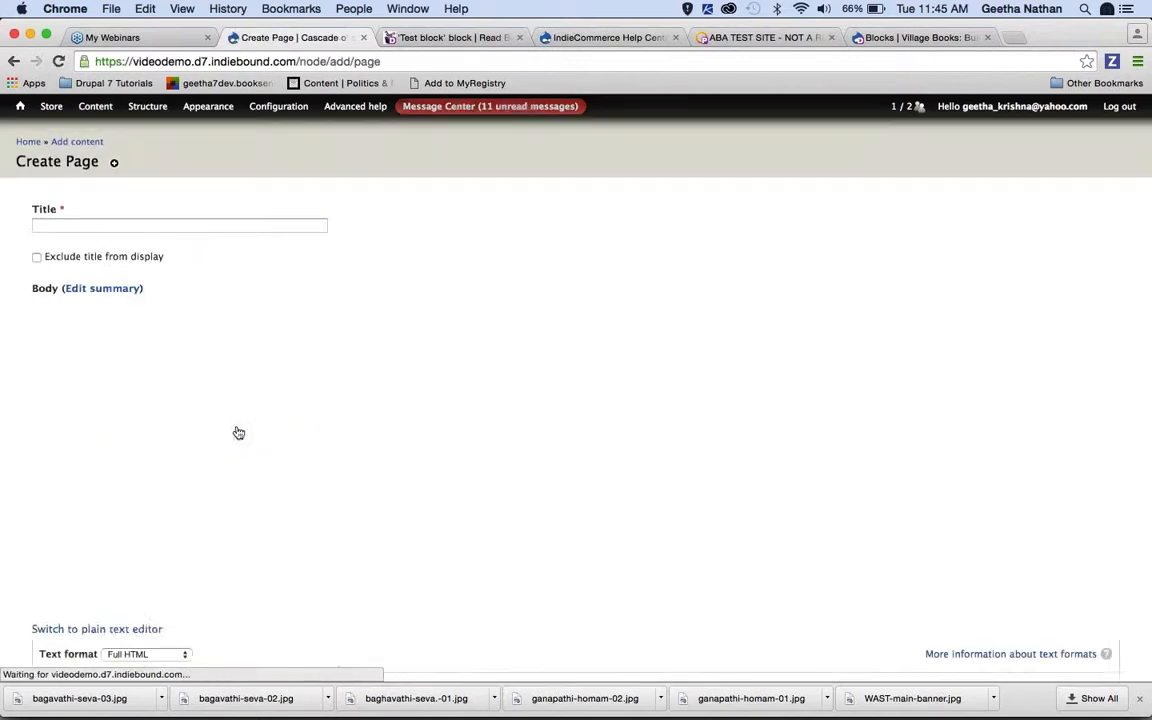
click(165, 227)
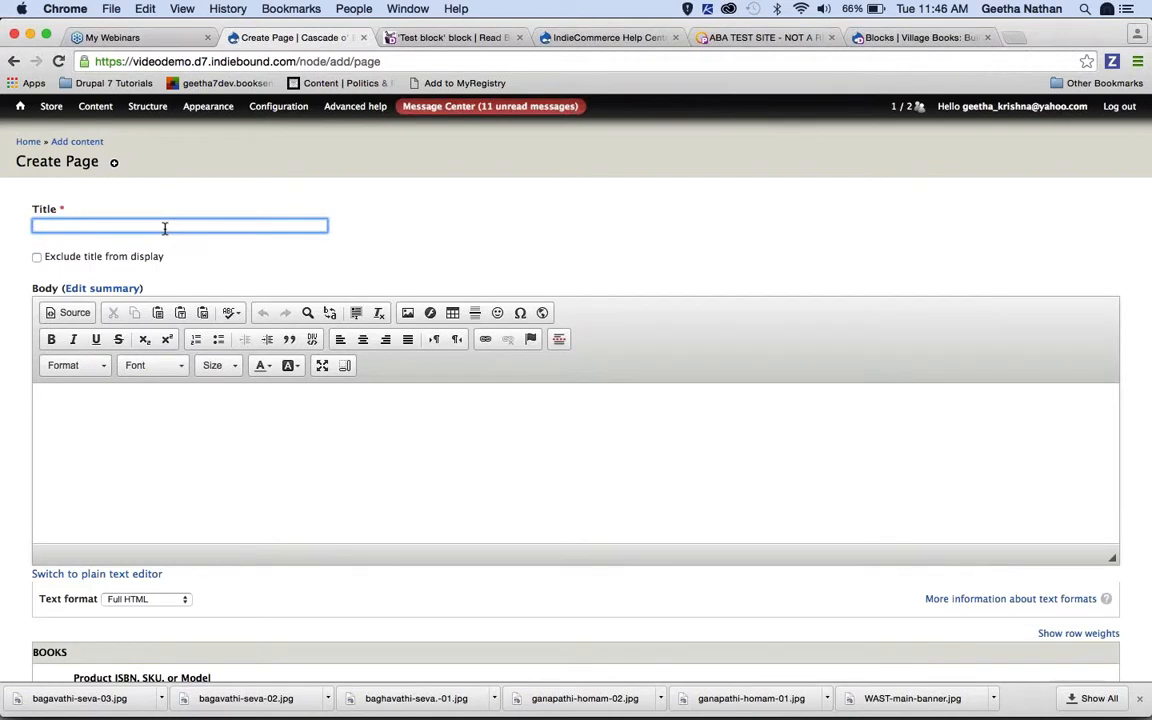
text(My Second Book List)
click(1134, 496)
scroll(1134, 496, down, 10)
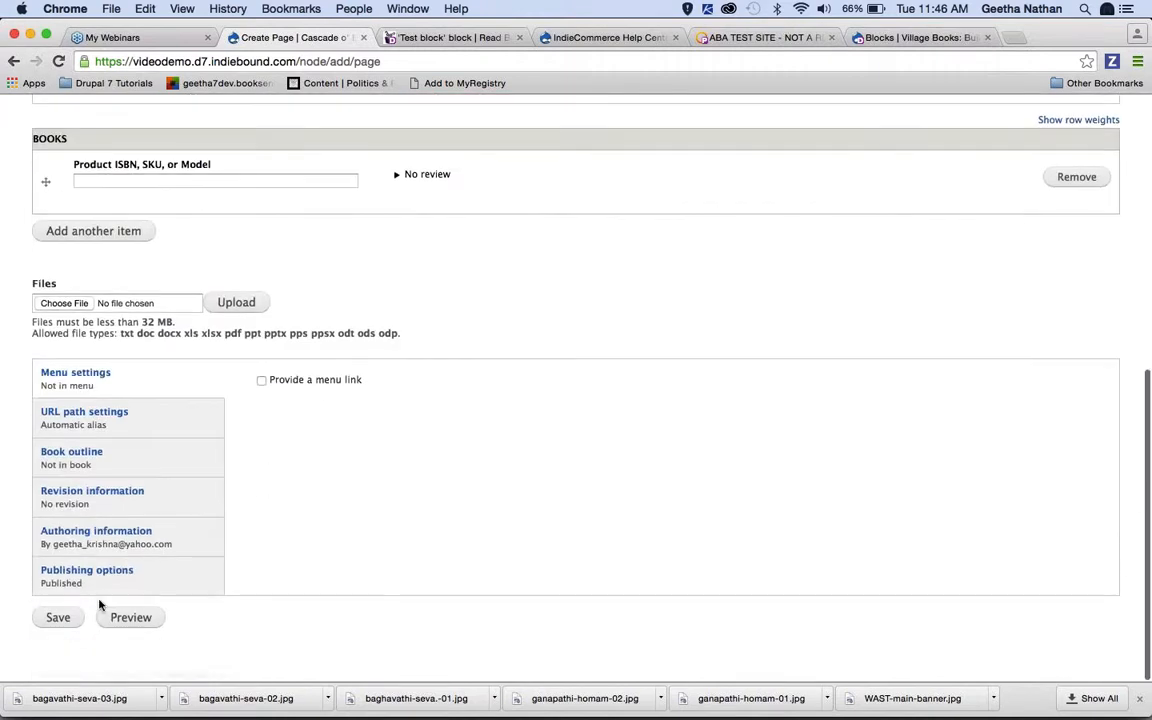
click(62, 617)
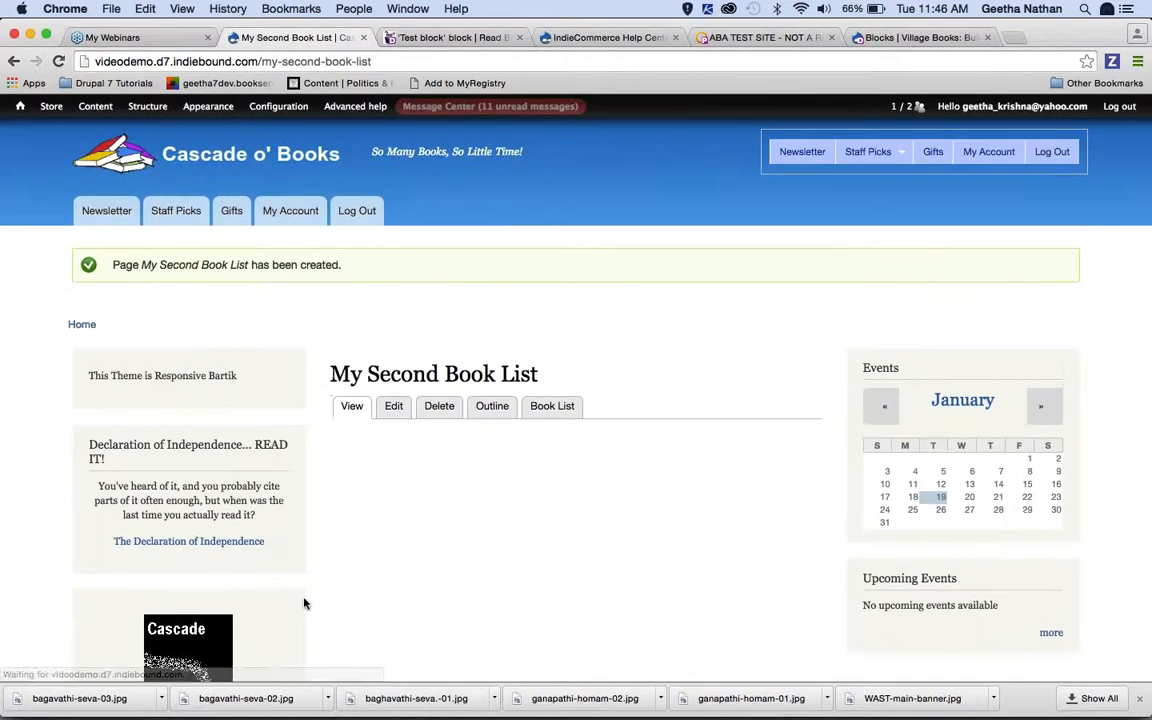
click(553, 408)
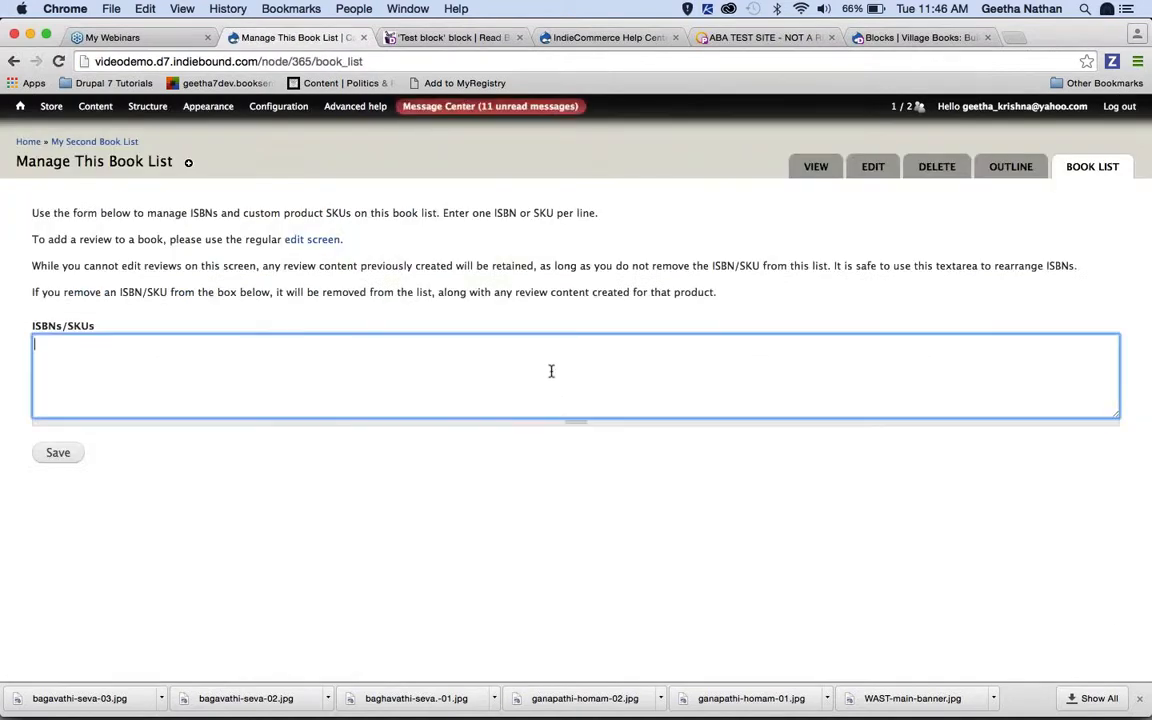
text(978)
text(814)
text(51)
text(66)
text(4164)
text(9789)
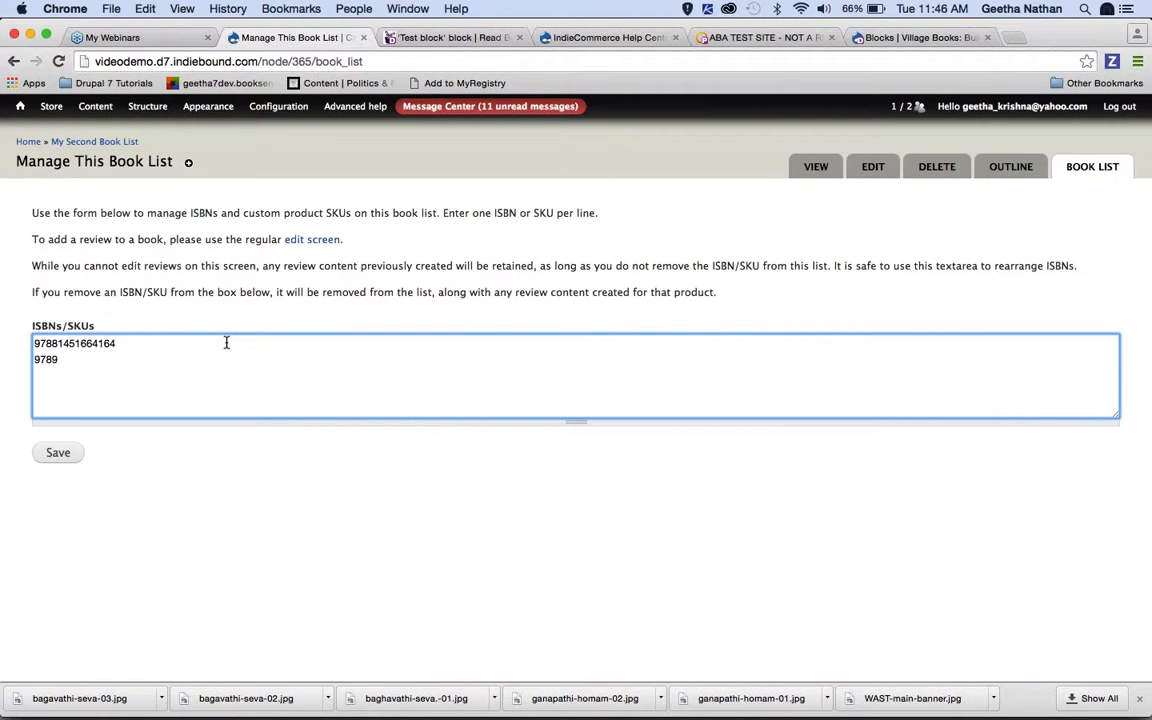
text(0307472229)
click(57, 452)
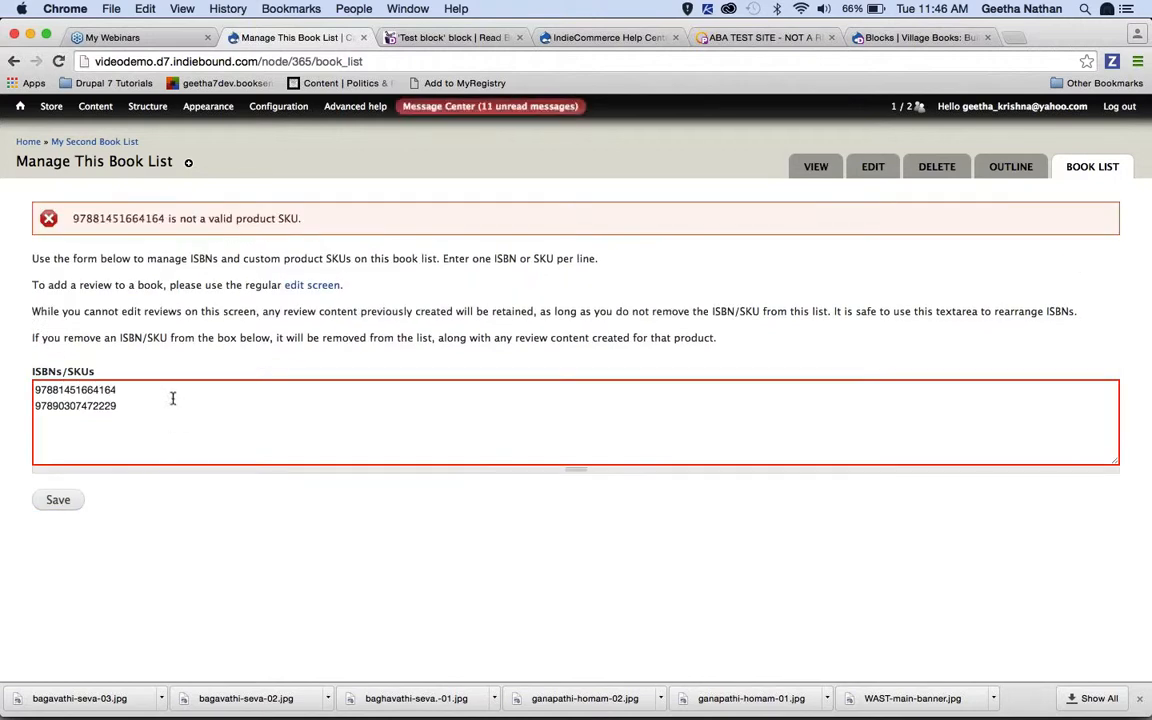
drag(136, 392, 30, 391)
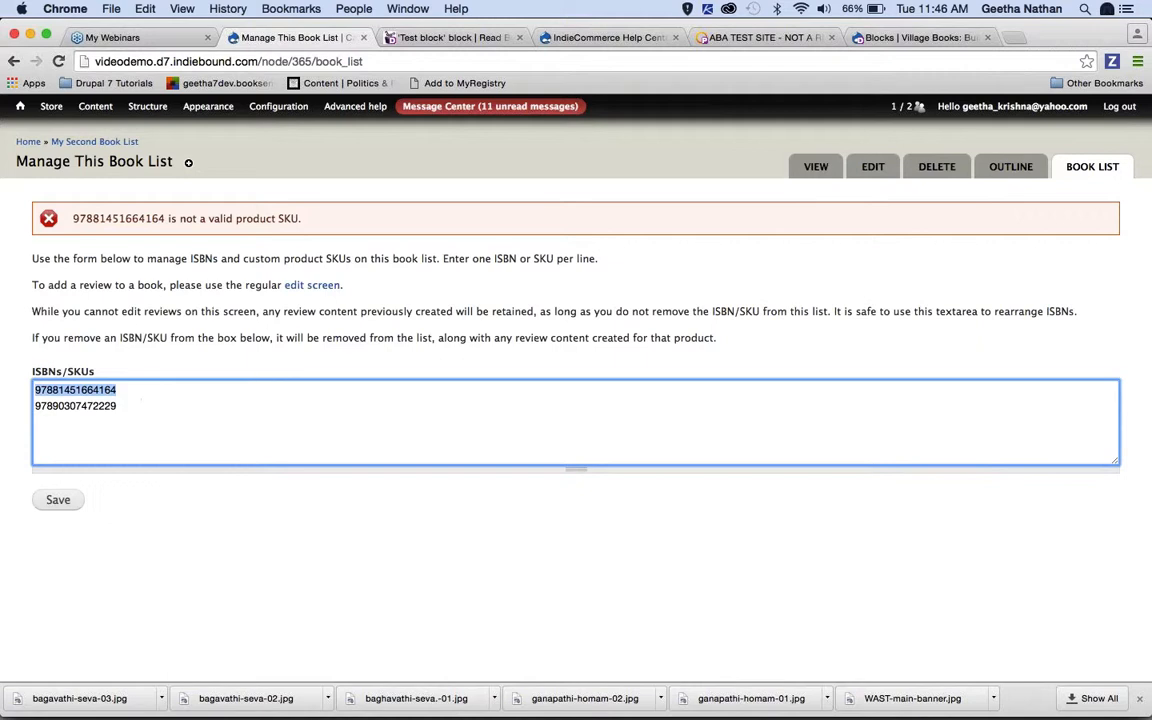
key(BackSpace)
click(55, 499)
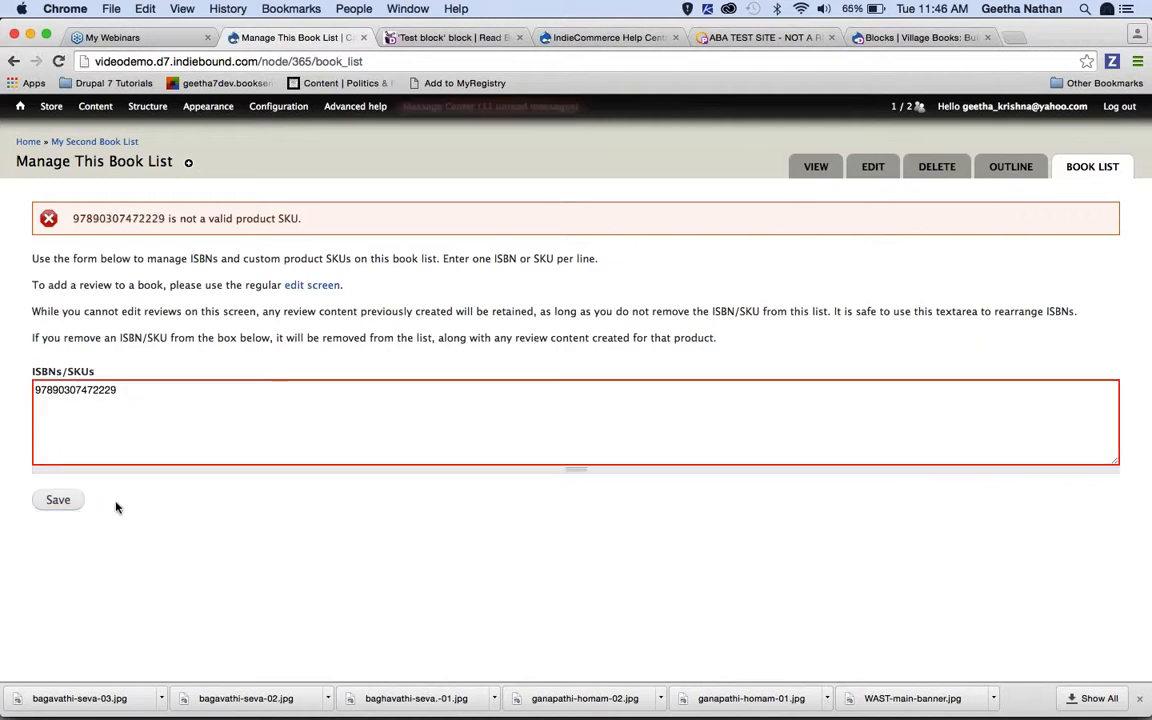
- Replace the remaining ISBN in the second book list with the partial number 9780307
triple_click(139, 391)
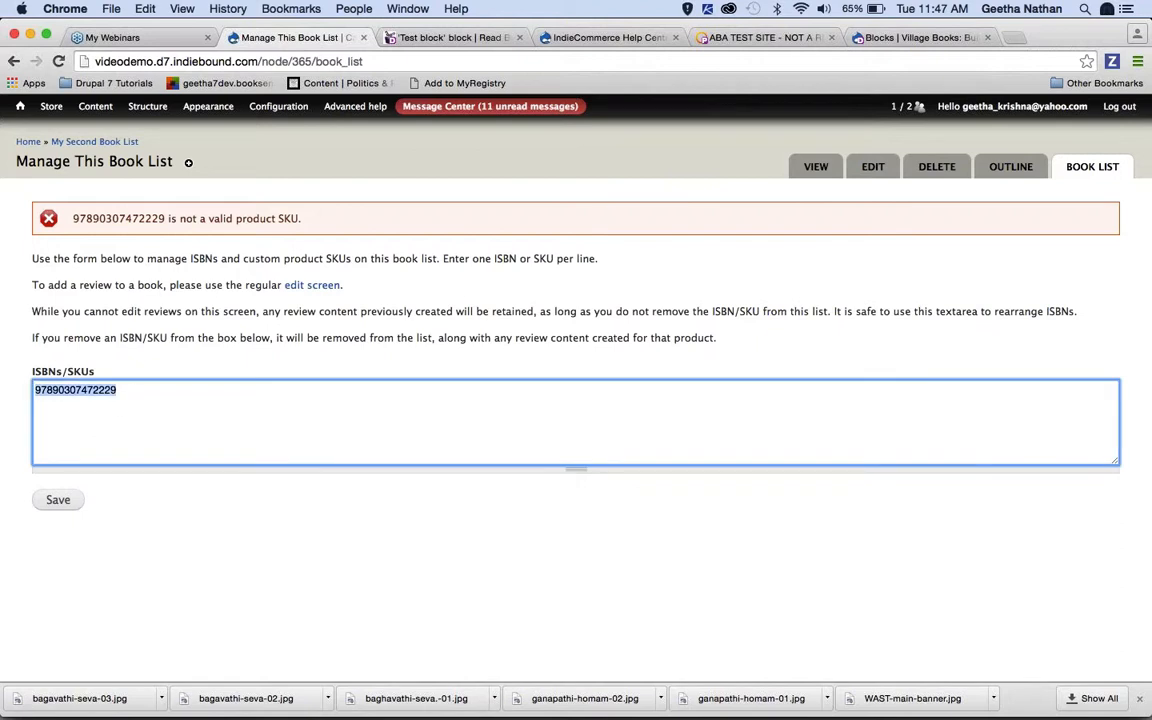
key(BackSpace)
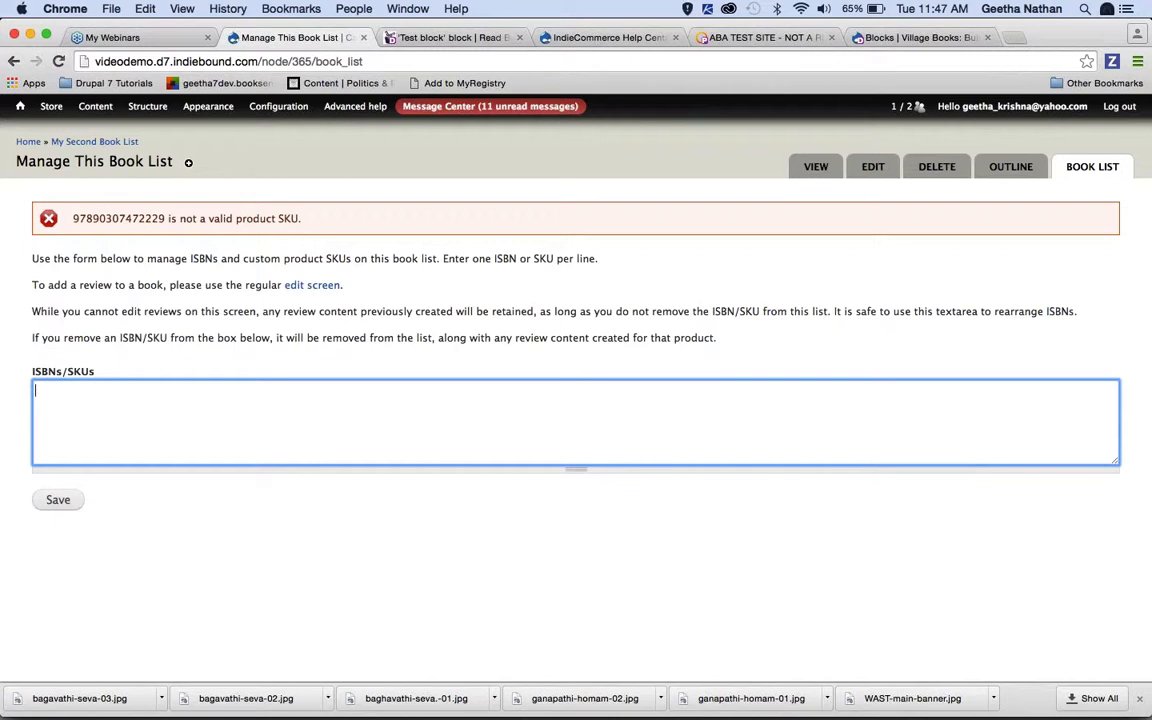
text(9780307)
- Switch to the ABA TEST SITE, search for "oh the places" and select the ISBN-13 of the hardcover Oh, the Places You'll Go!
click(463, 38)
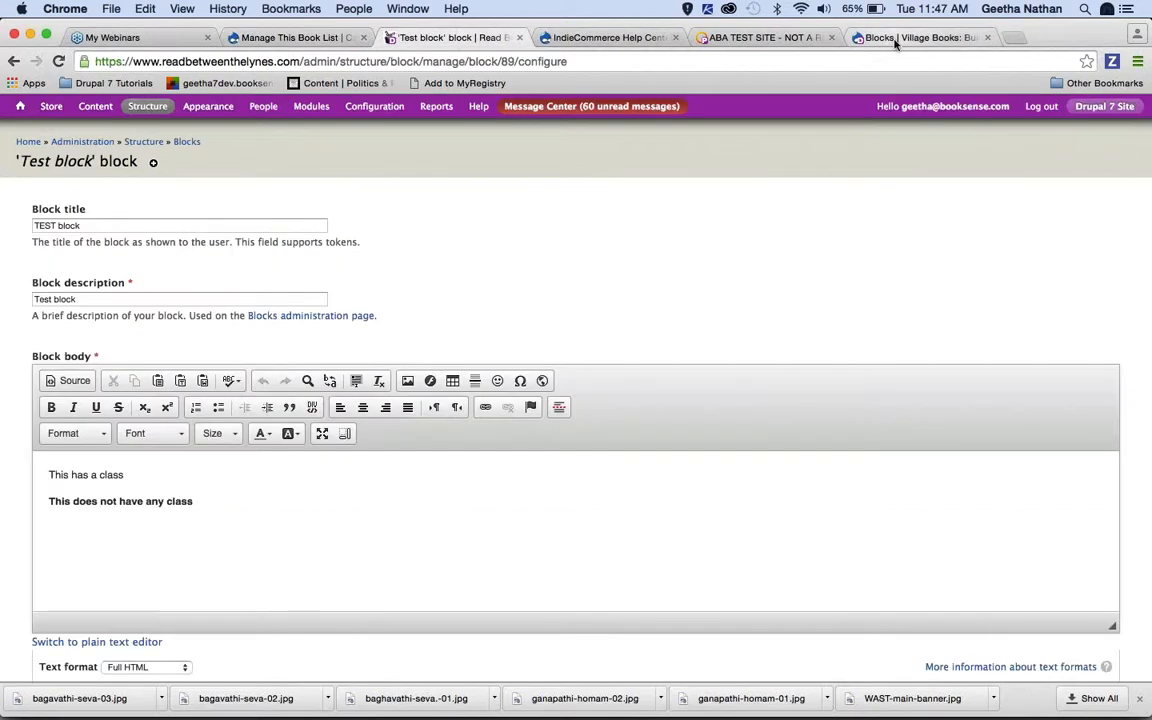
click(766, 38)
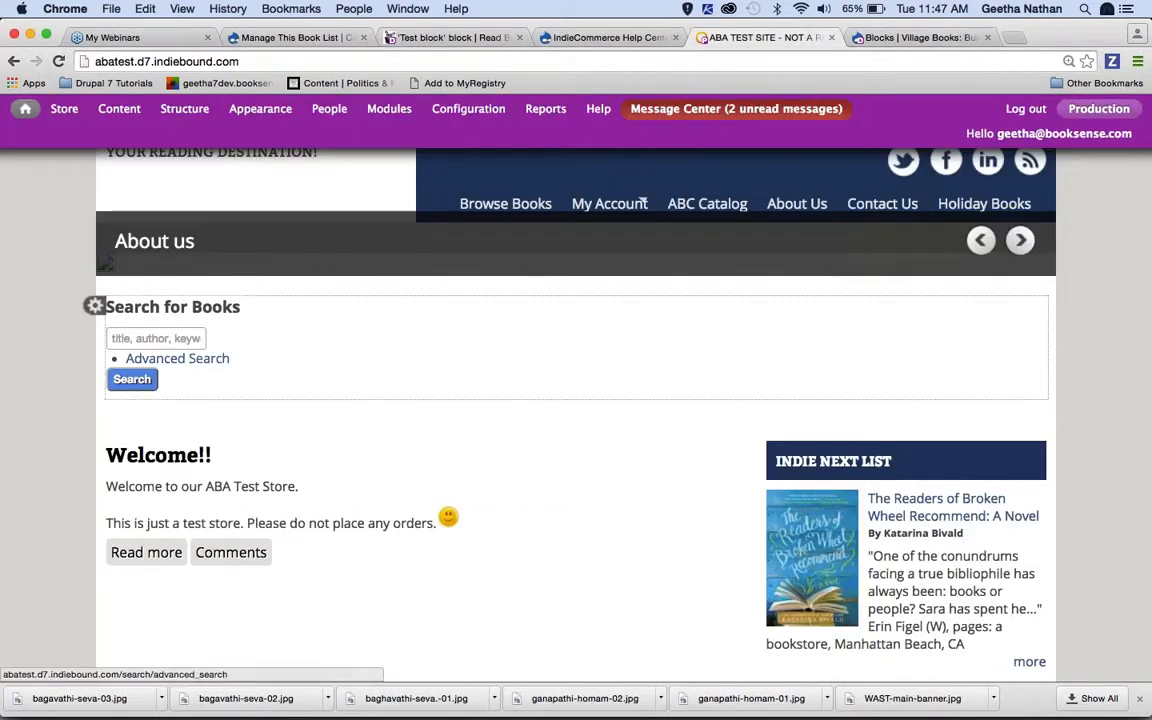
click(178, 331)
text(ih the o=)
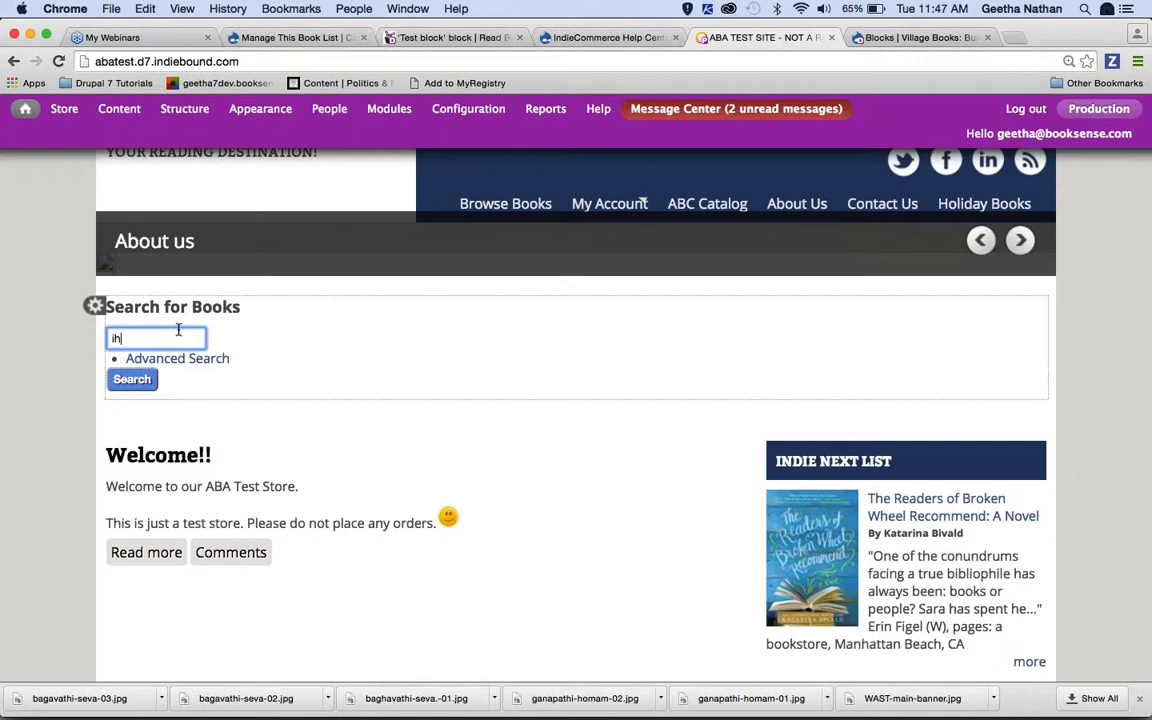
key(BackSpace)
key(BackSpace)
key(BackSpace)
key(BackSpace)
key(BackSpace)
key(BackSpace)
key(BackSpace)
key(BackSpace)
key(BackSpace)
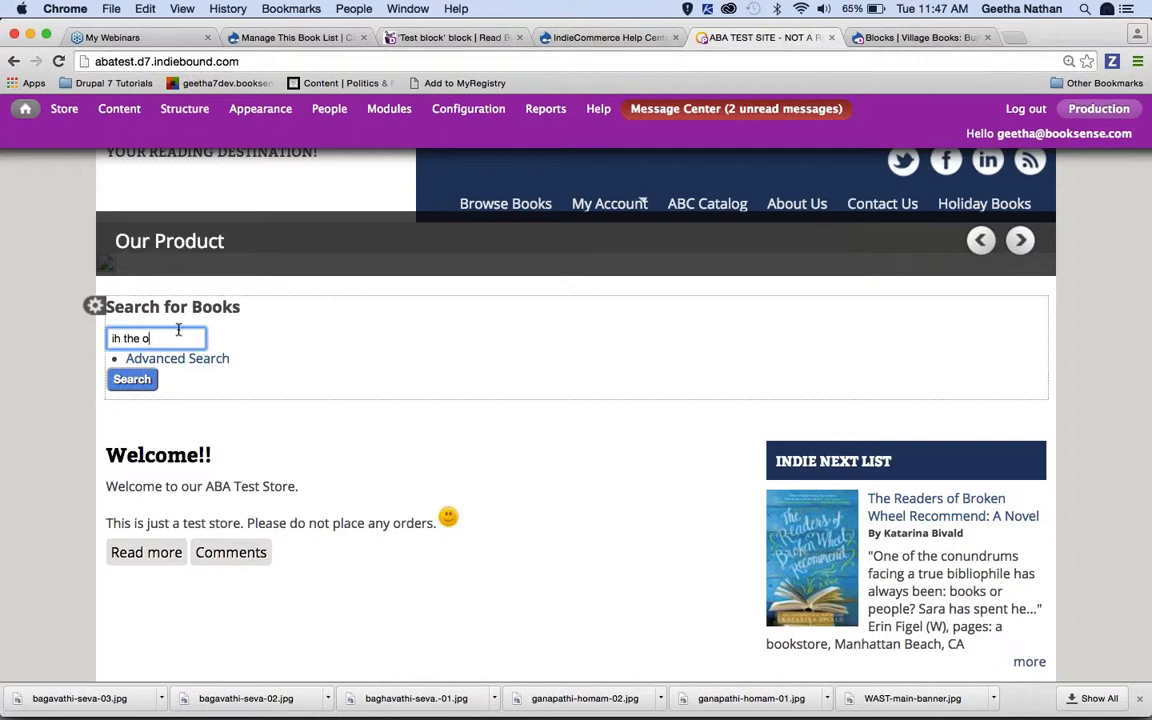
text(oh the places)
key(Return)
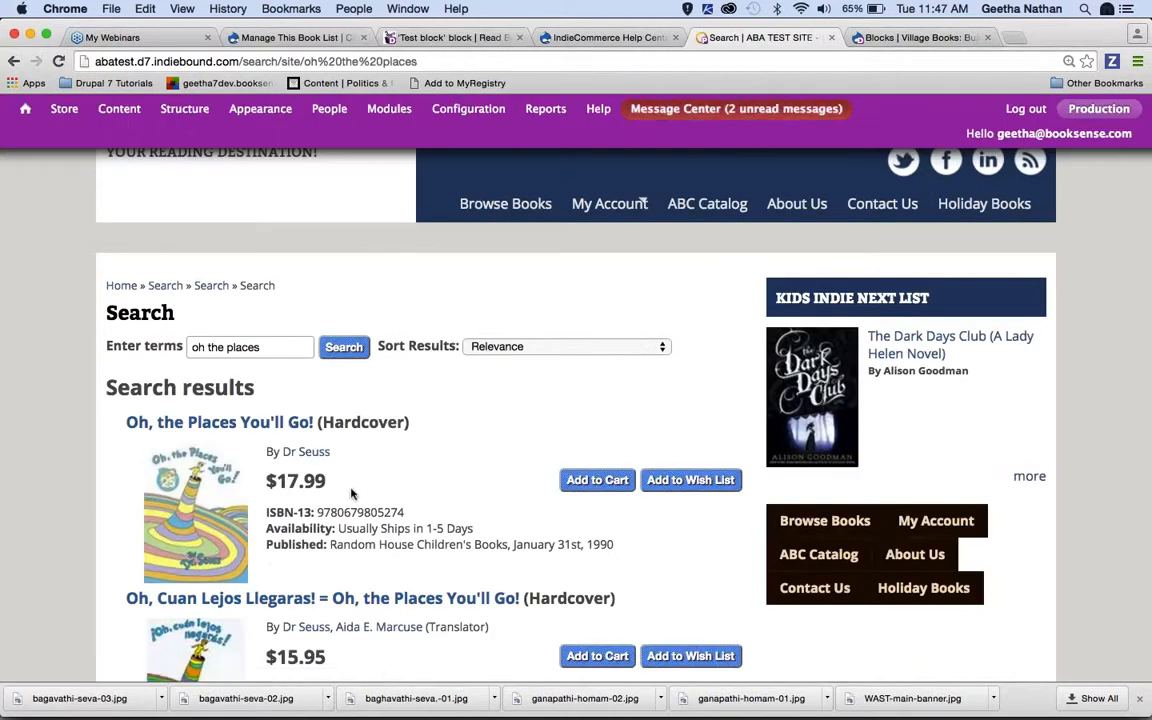
double_click(353, 513)
- Return to the second book list, try pasting the ISBN in place of the partial number, and clear the pasted text
click(290, 37)
click(309, 388)
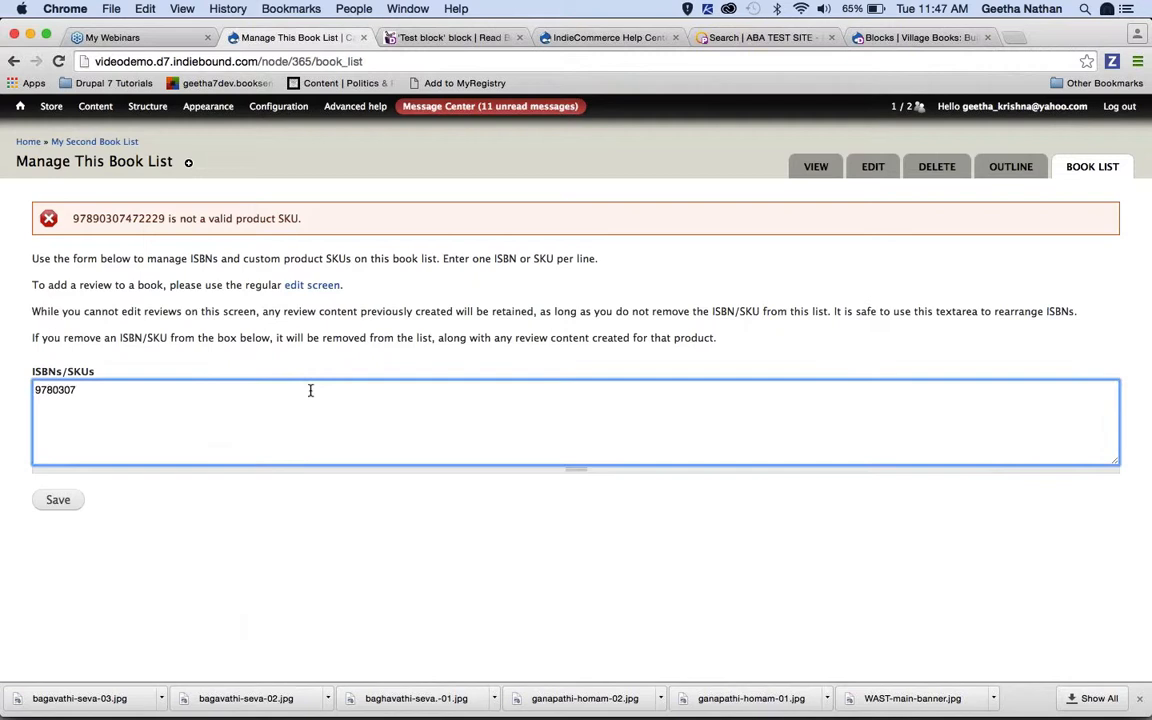
text(av)
key(BackSpace)
key(BackSpace)
key(BackSpace)
key(BackSpace)
key(BackSpace)
key(BackSpace)
key(BackSpace)
key(BackSpace)
key(BackSpace)
key(super+v)
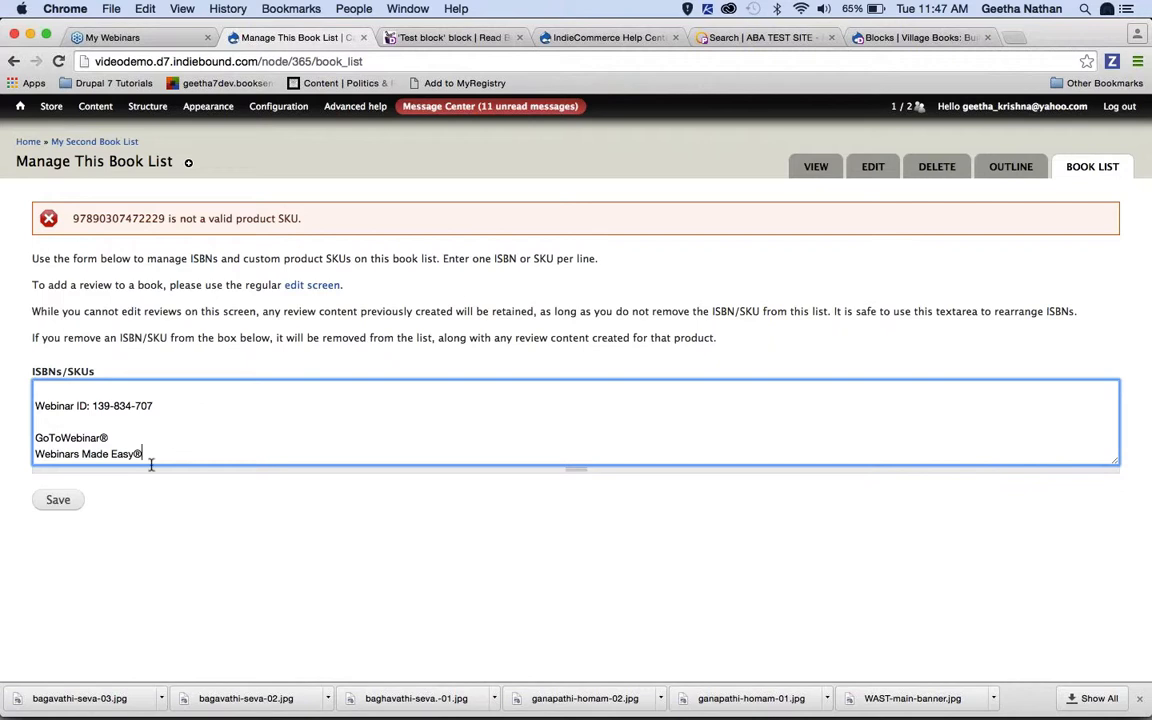
drag(147, 457, 3, 312)
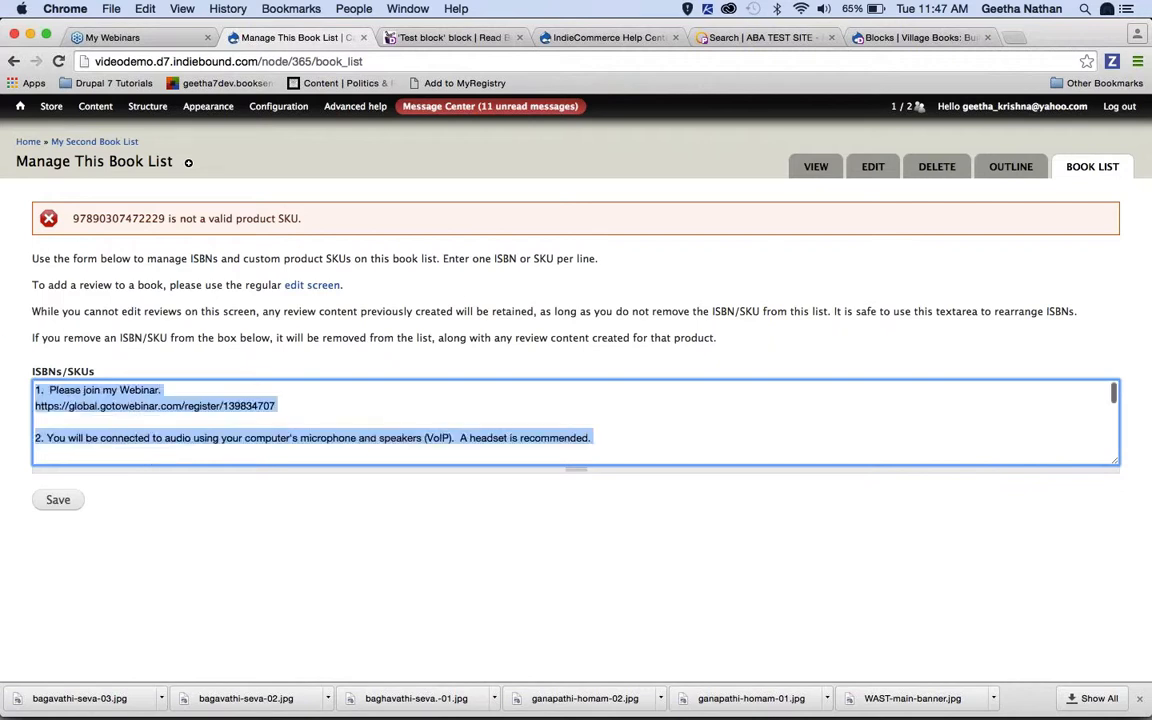
key(BackSpace)
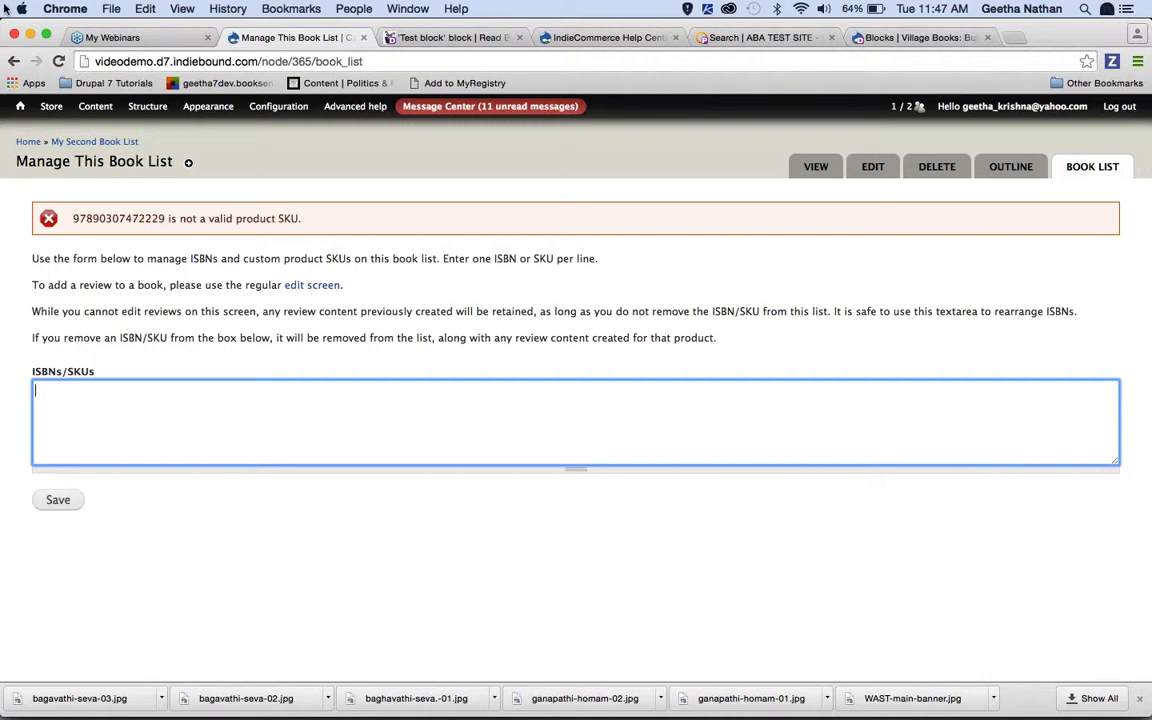
click(751, 40)
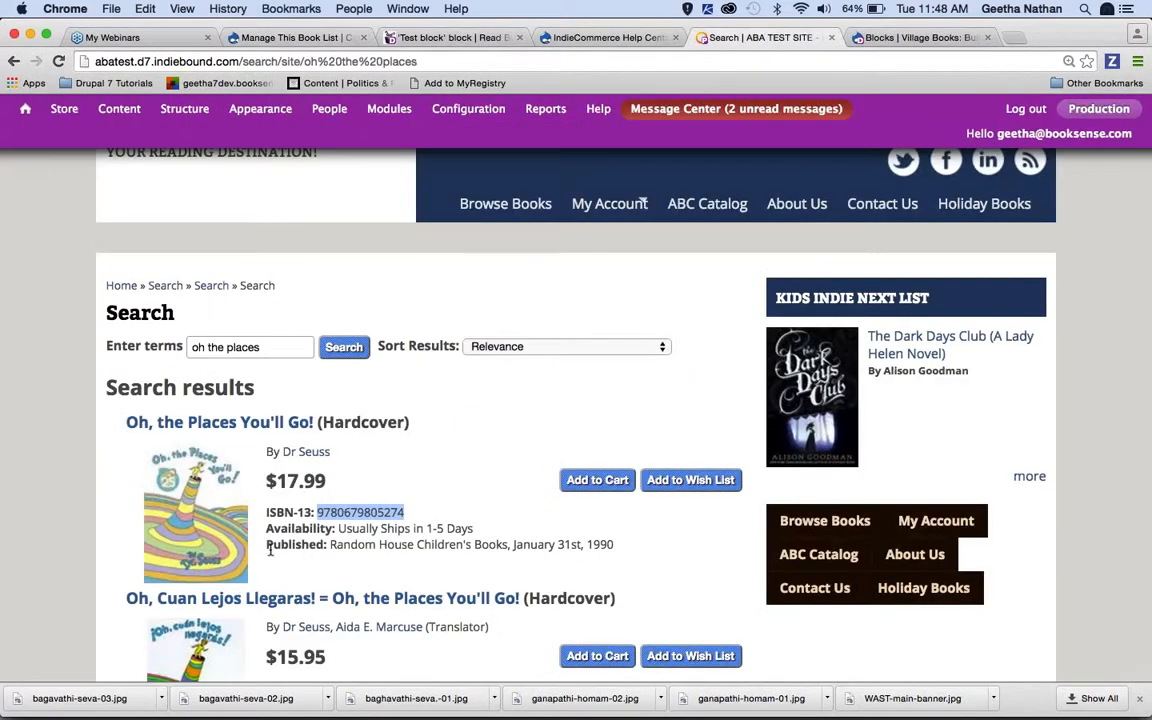
key(super+c)
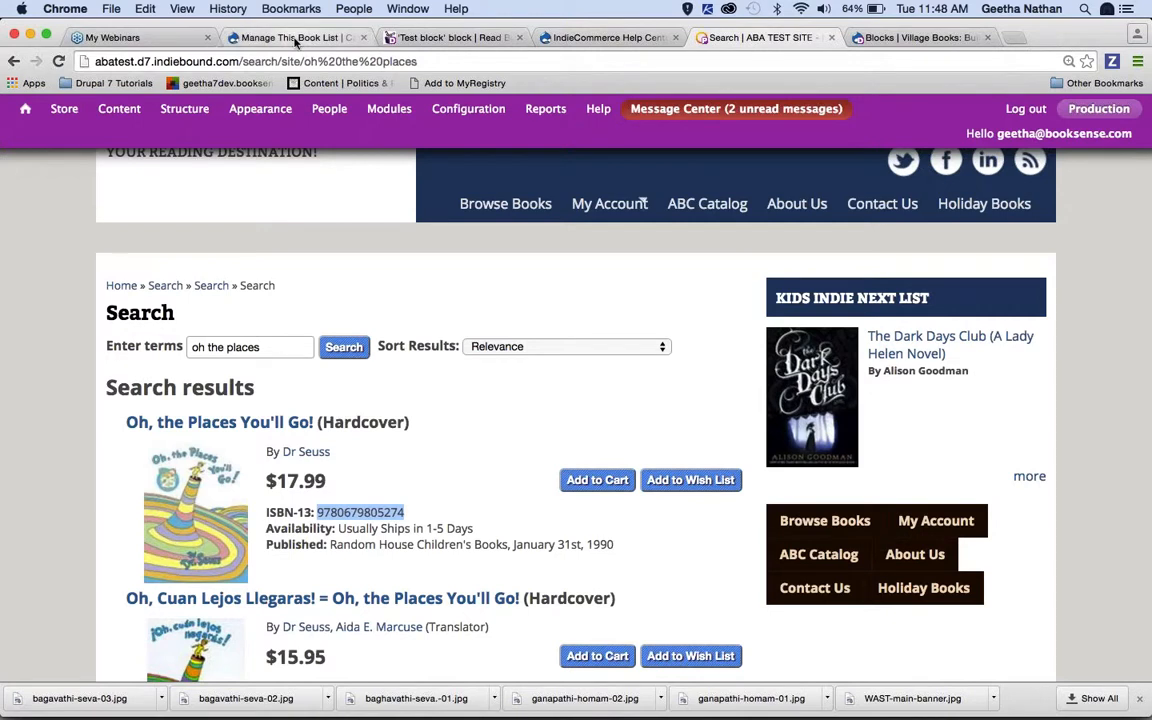
click(300, 37)
key(ctrl+v)
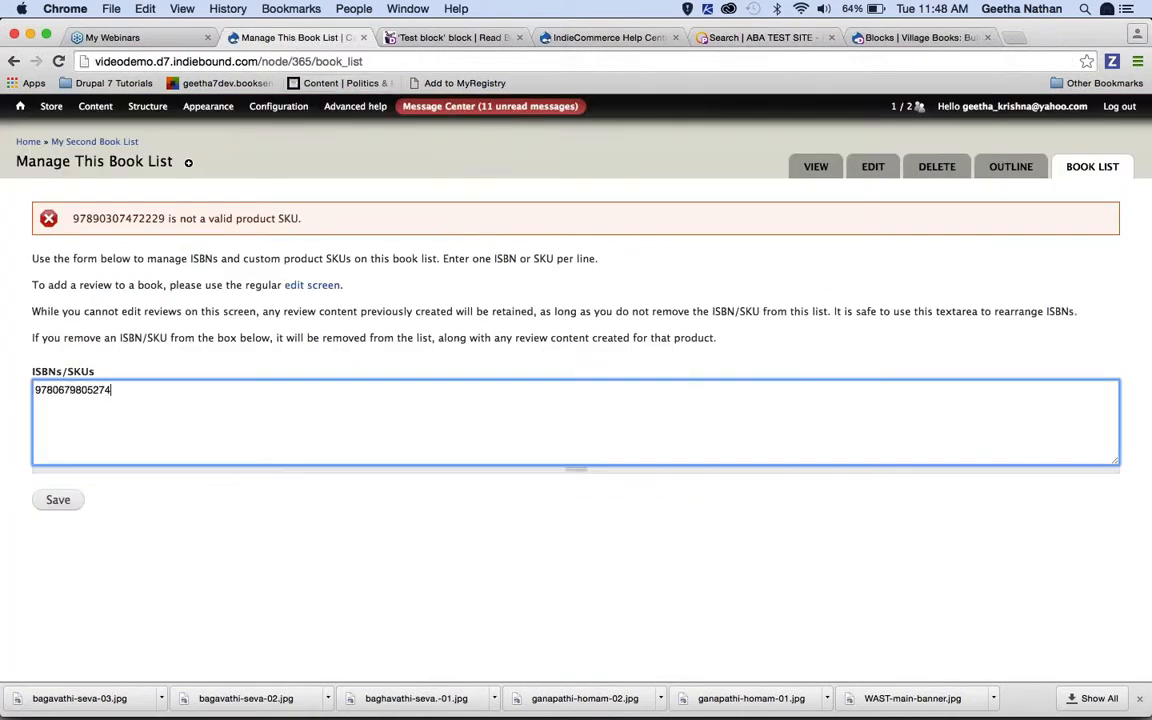
key(Return)
click(758, 39)
scroll(486, 560, down, 2)
scroll(485, 630, down, 1)
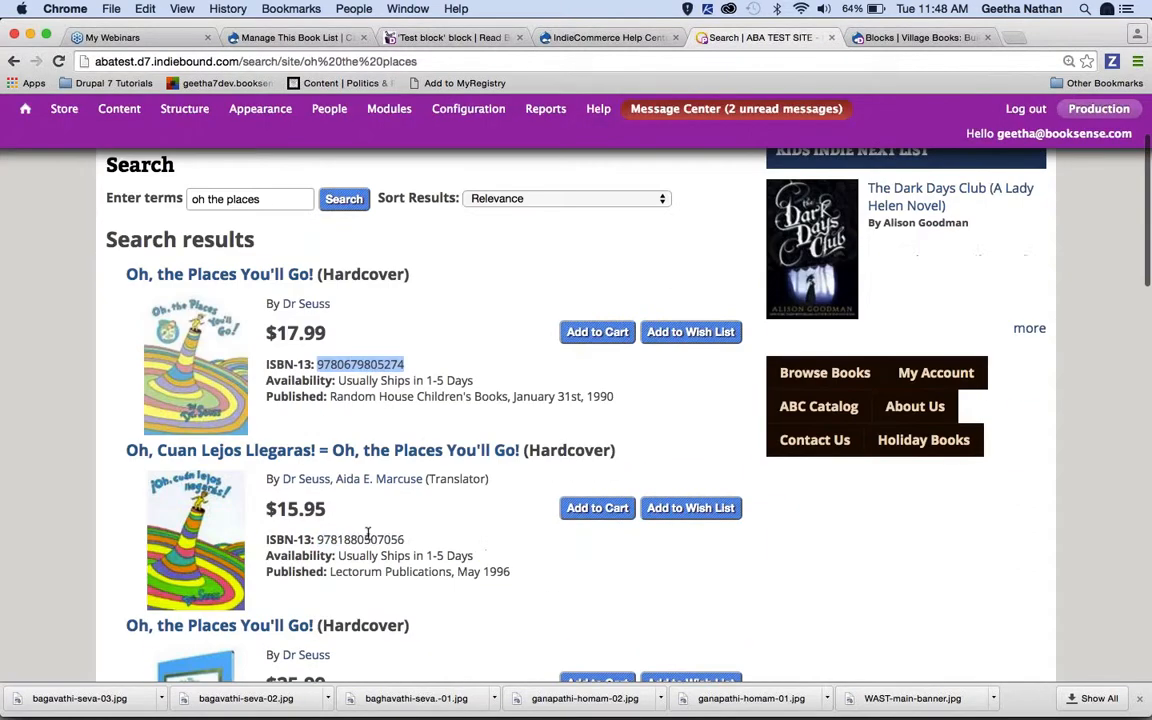
double_click(360, 539)
key(super+c)
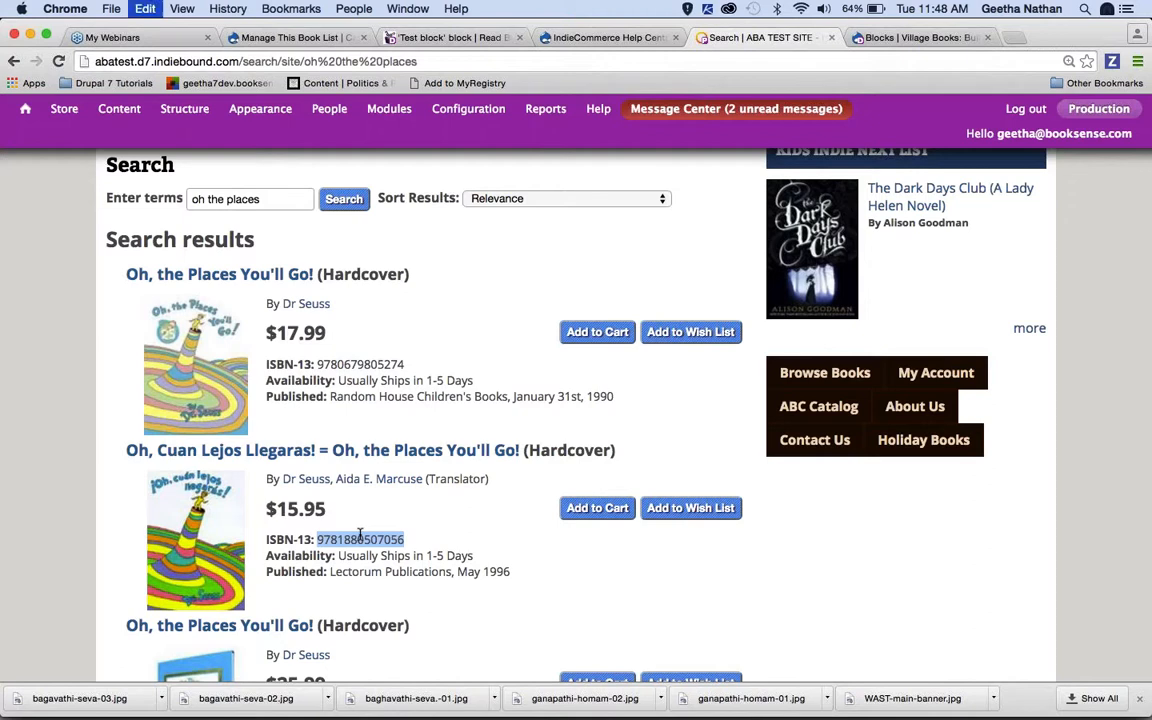
click(300, 38)
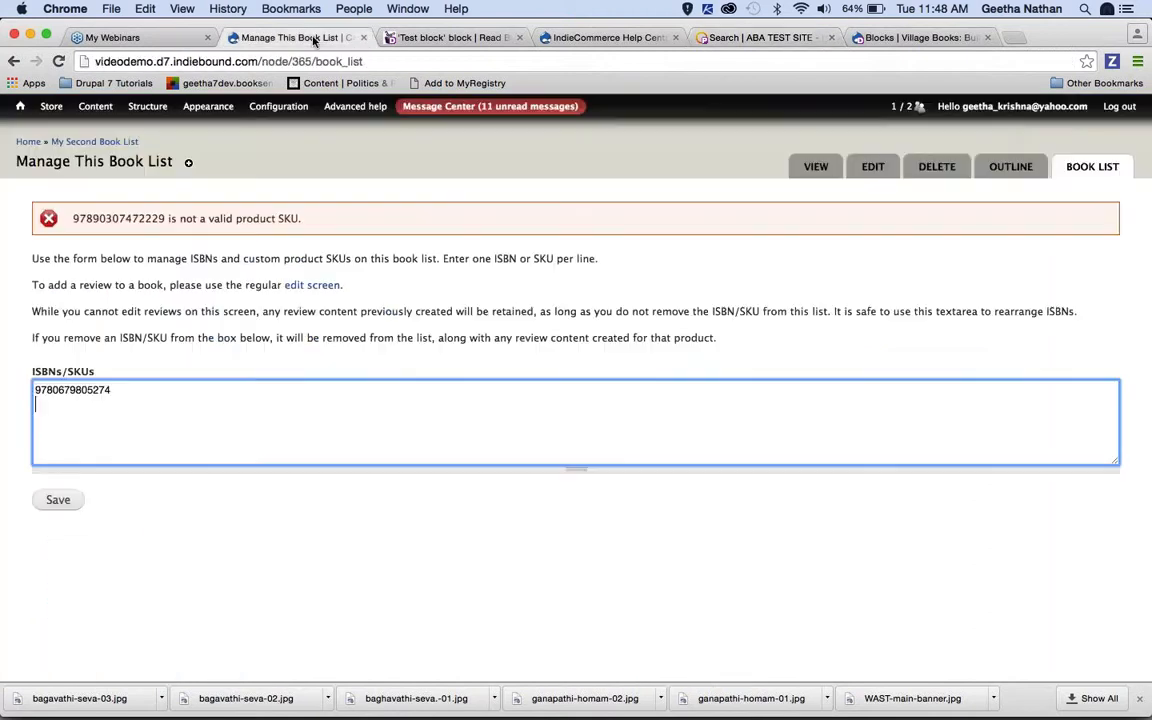
key(Return)
key(super+v)
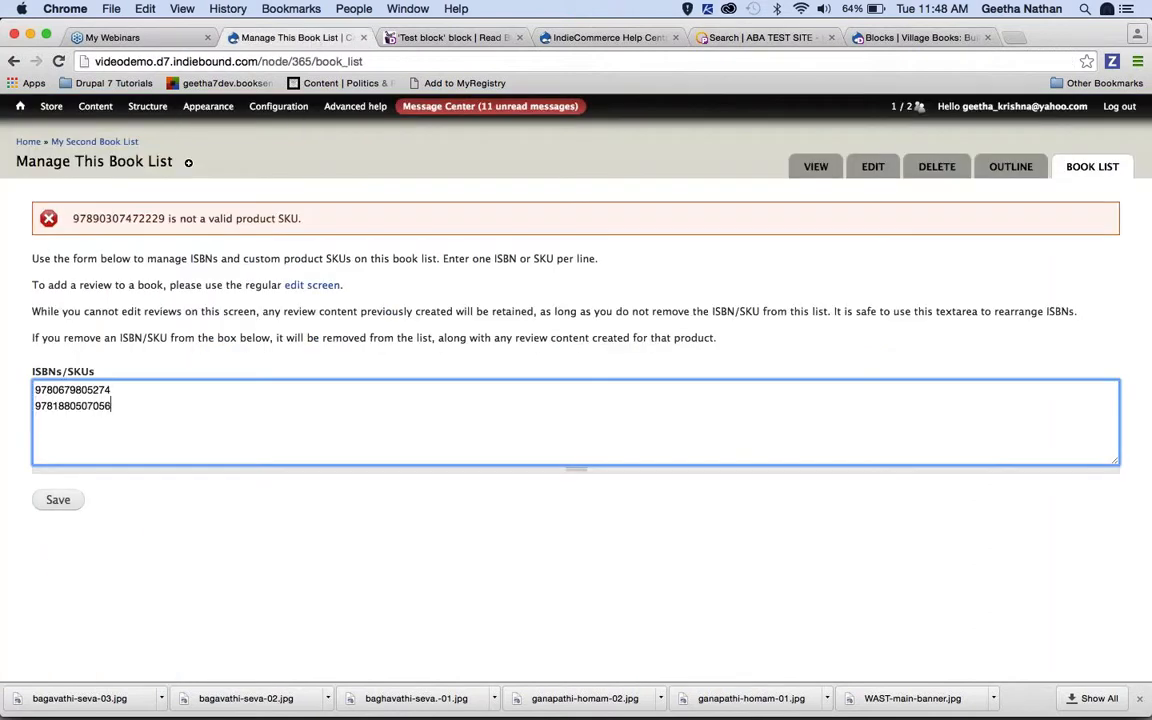
click(57, 499)
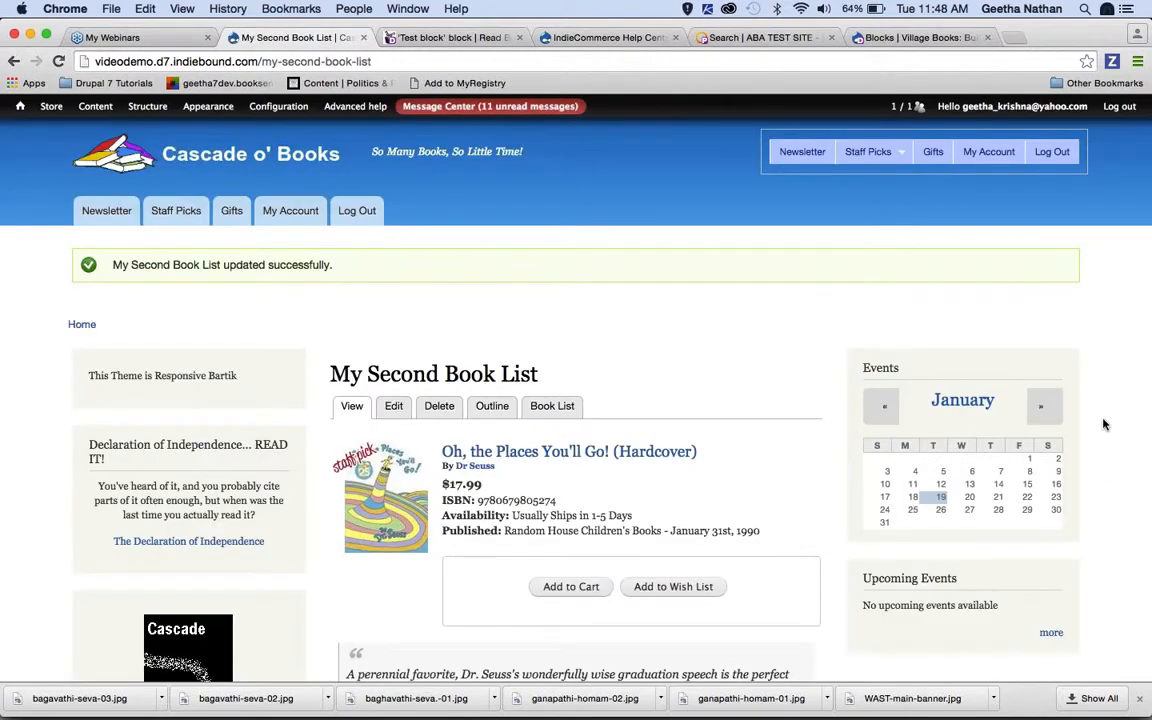
- Examine the saved second book list page, including the ISBN and default review text of Oh, the Places You'll Go!
scroll(1104, 425, down, 5)
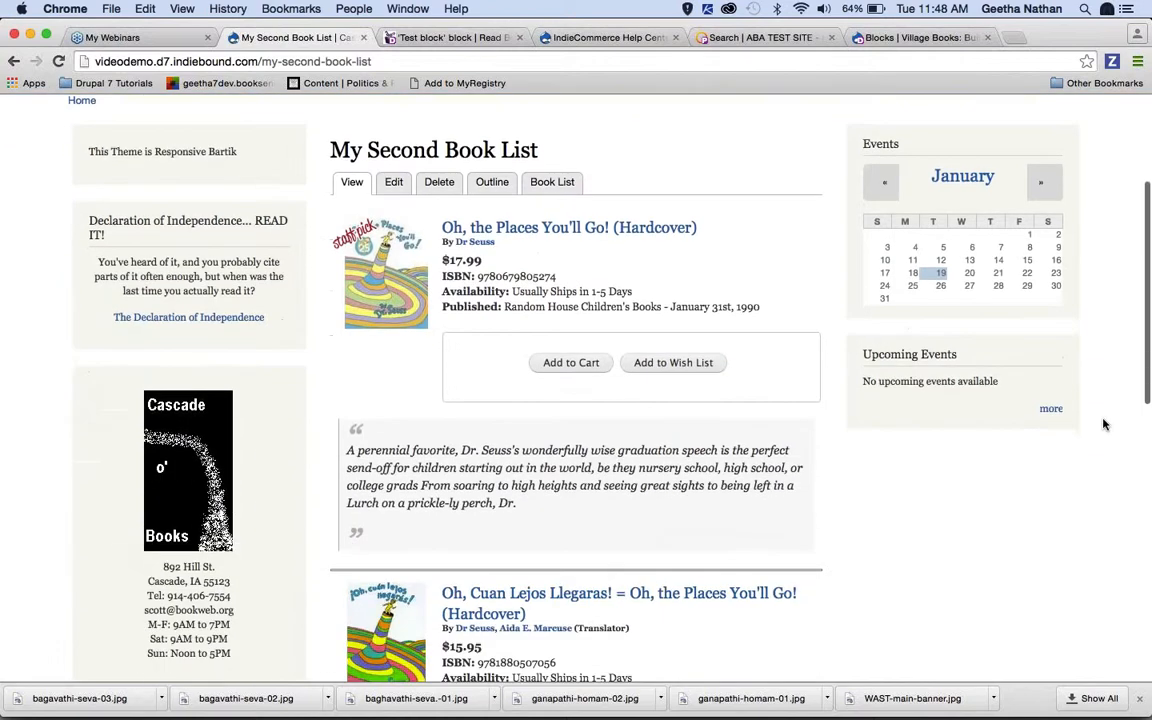
scroll(1104, 425, down, 2)
scroll(1104, 425, up, 2)
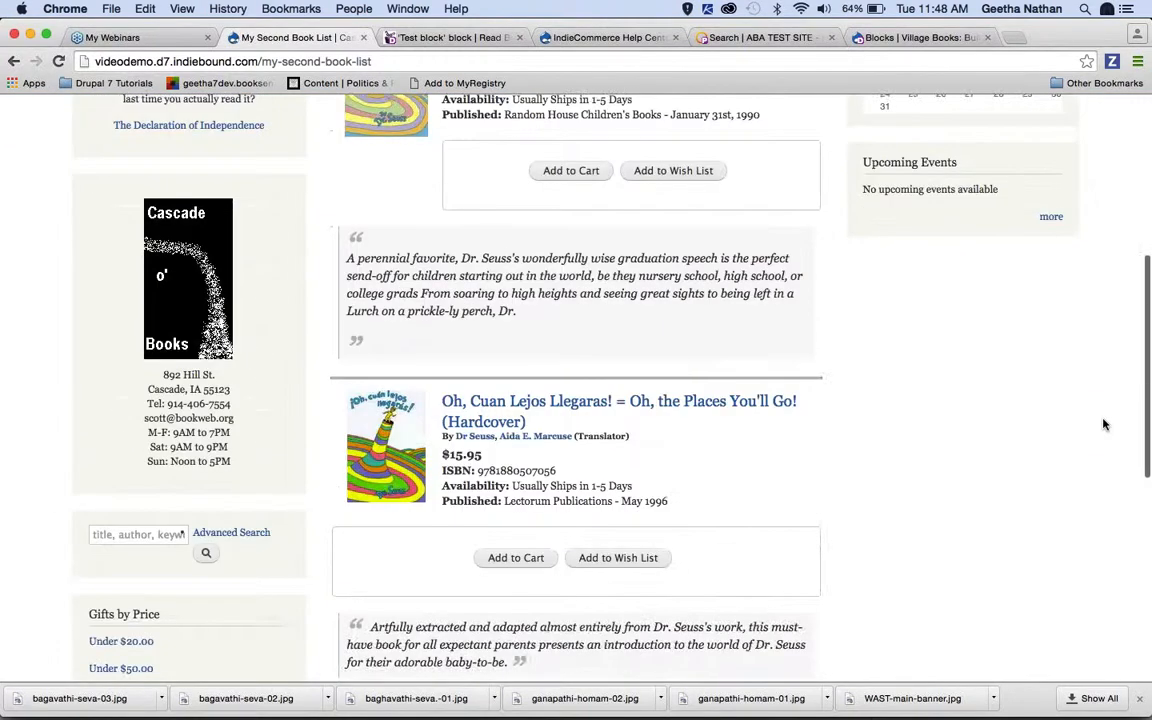
scroll(1104, 425, up, 5)
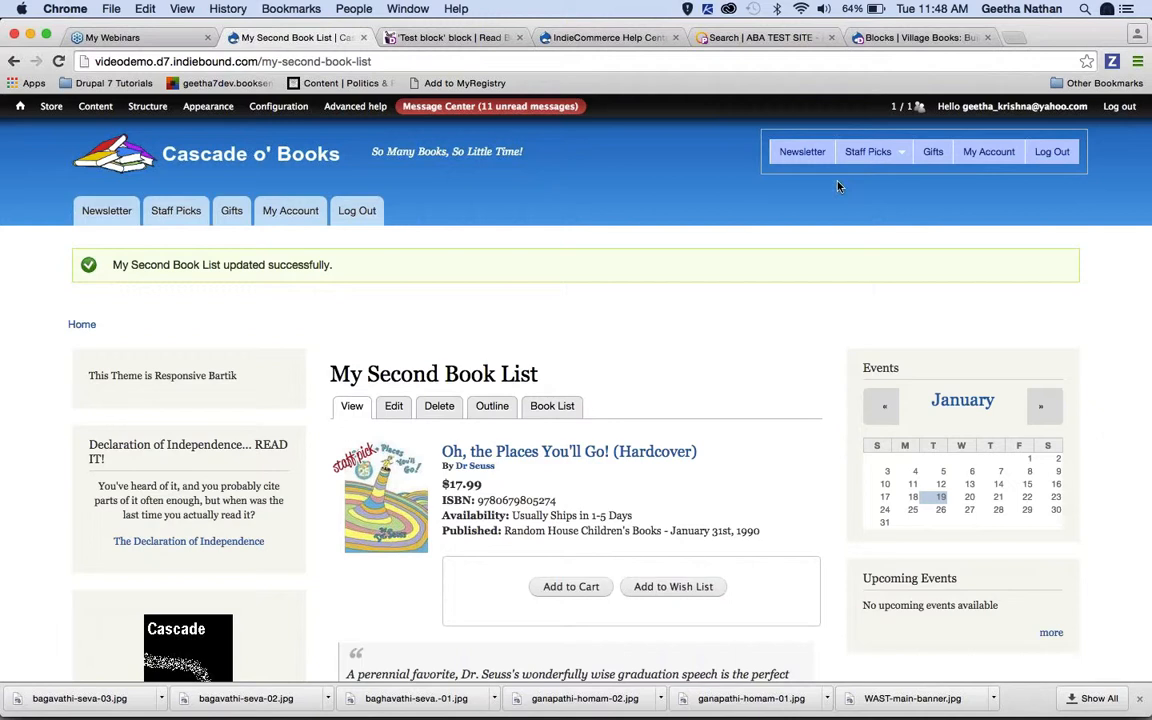
mouse_move(158, 117)
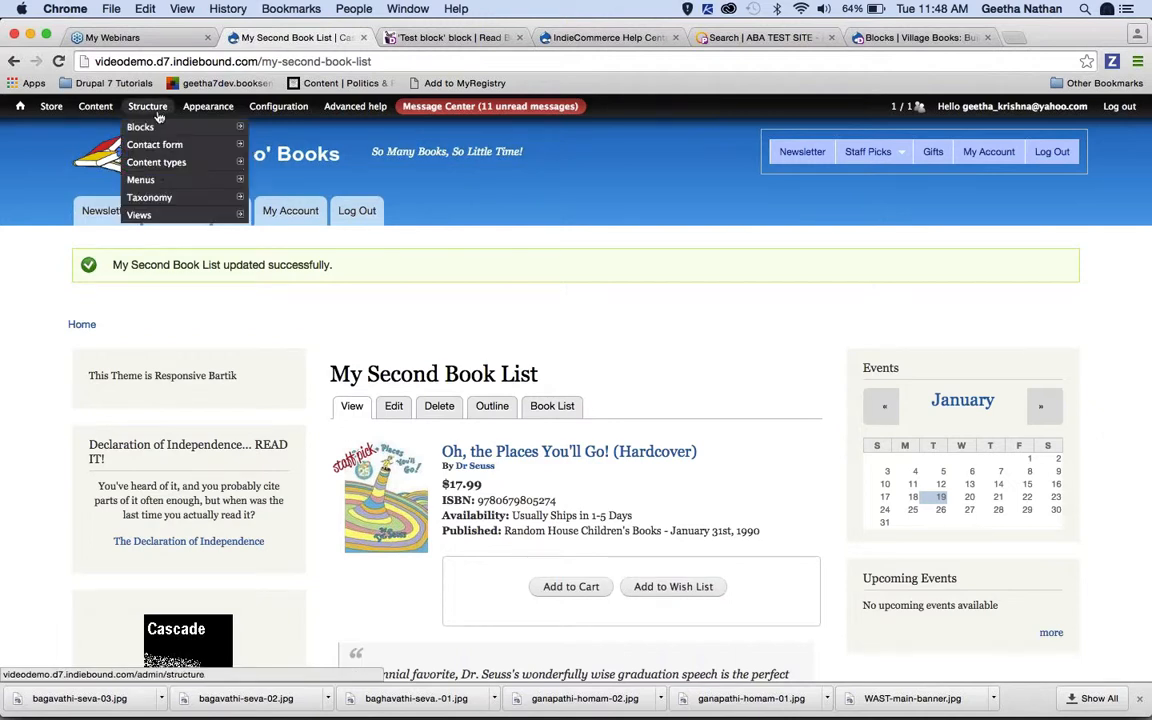
mouse_move(157, 166)
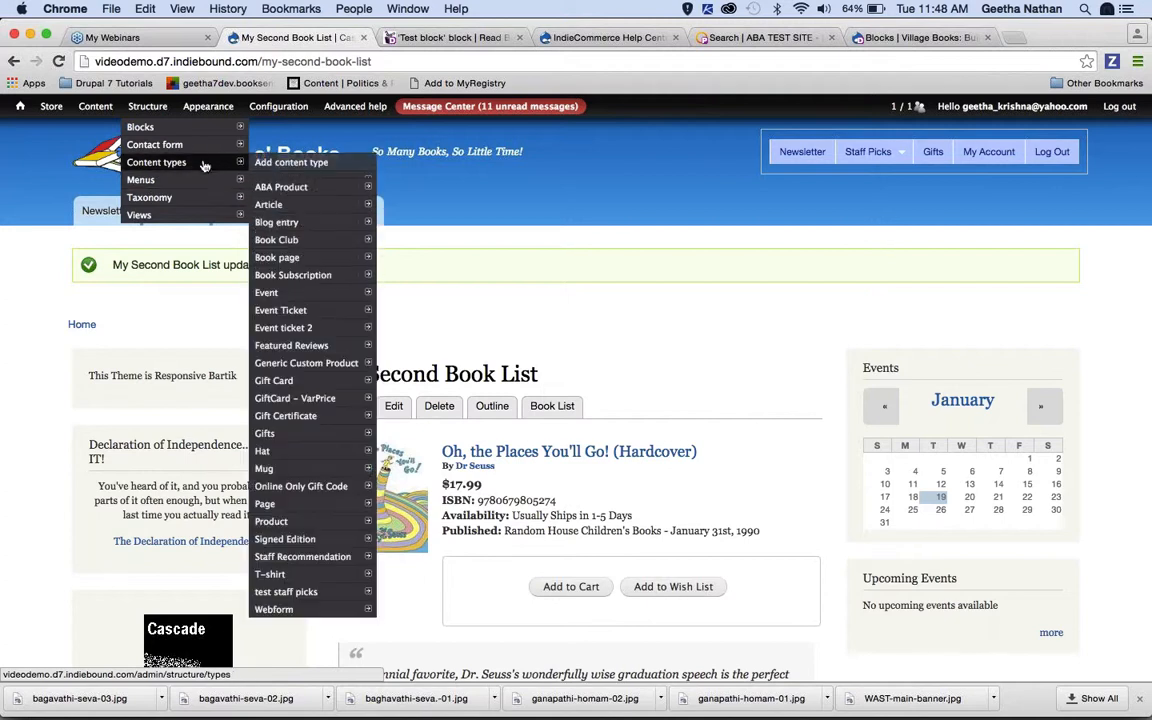
mouse_move(281, 187)
mouse_move(416, 222)
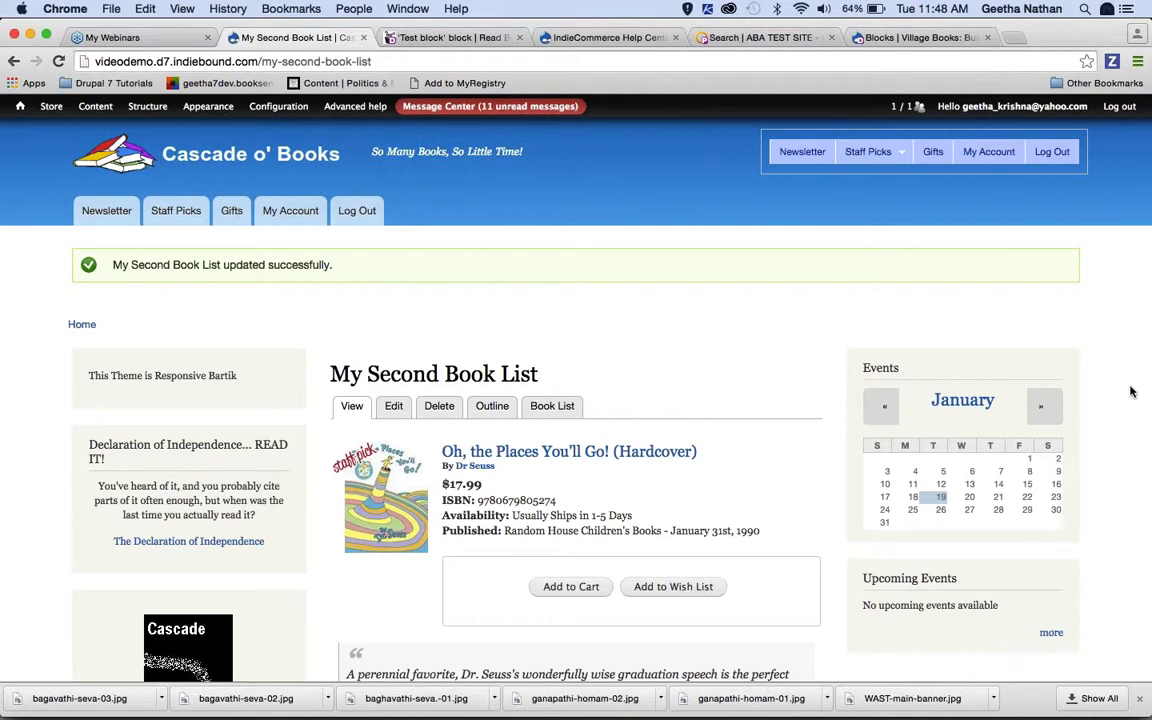
scroll(1131, 392, down, 5)
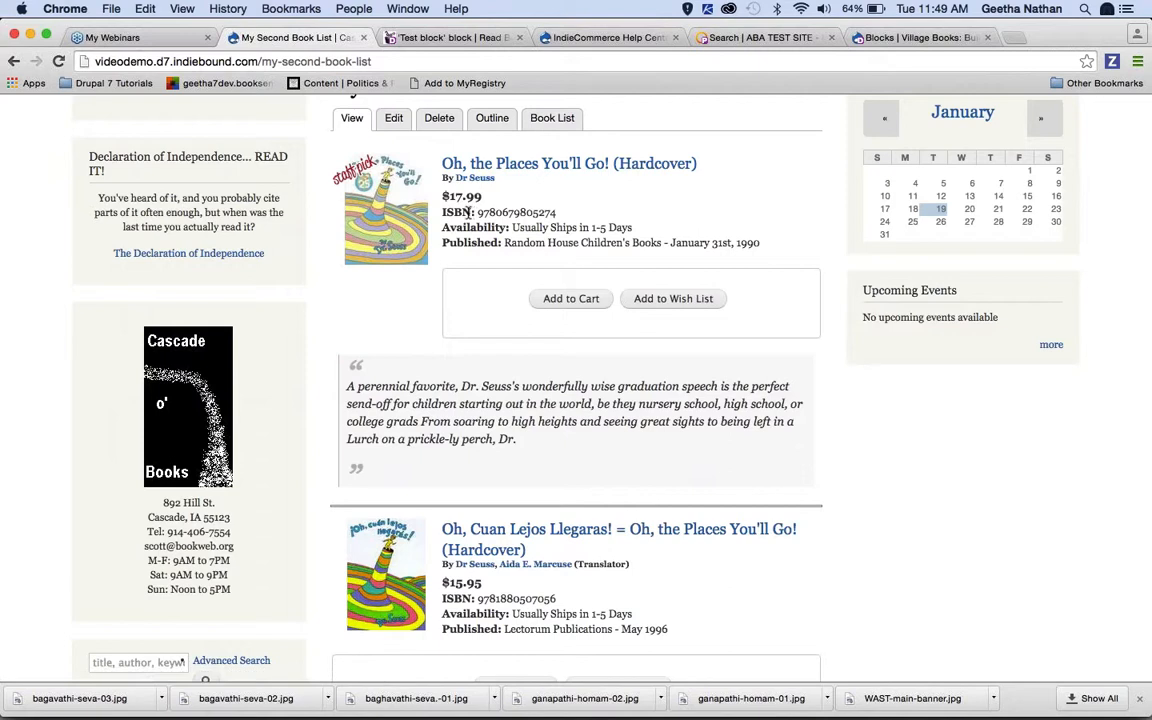
drag(471, 212, 555, 215)
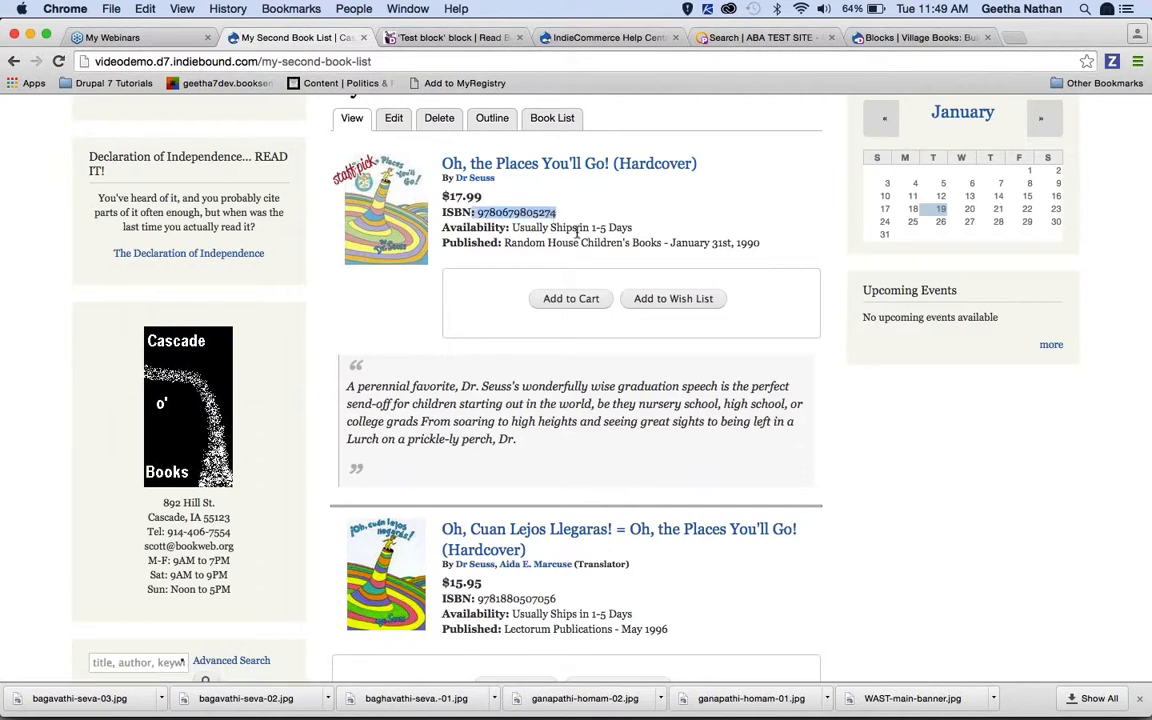
click(577, 232)
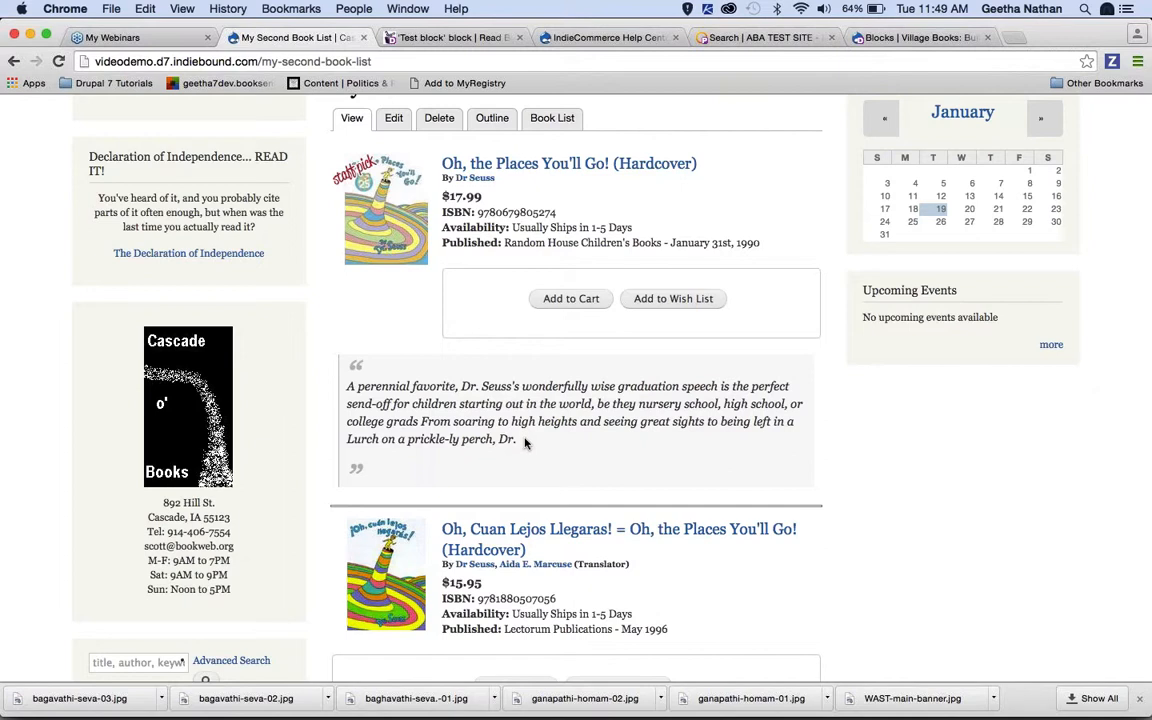
drag(520, 441, 344, 387)
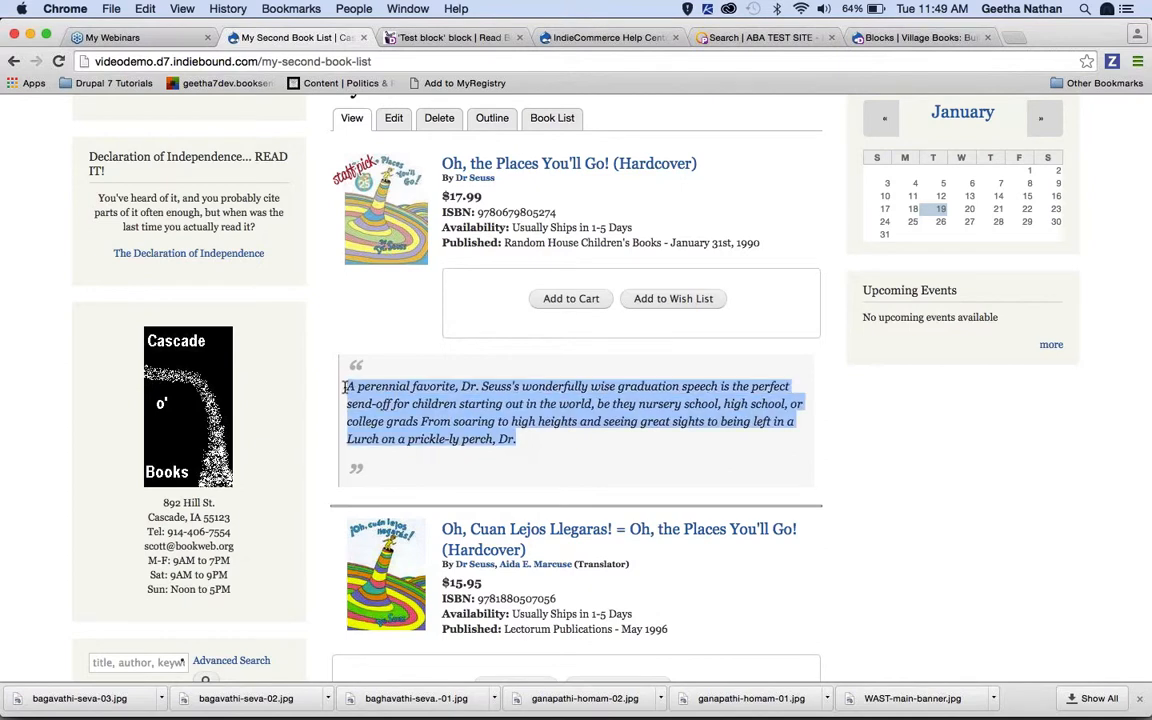
click(368, 336)
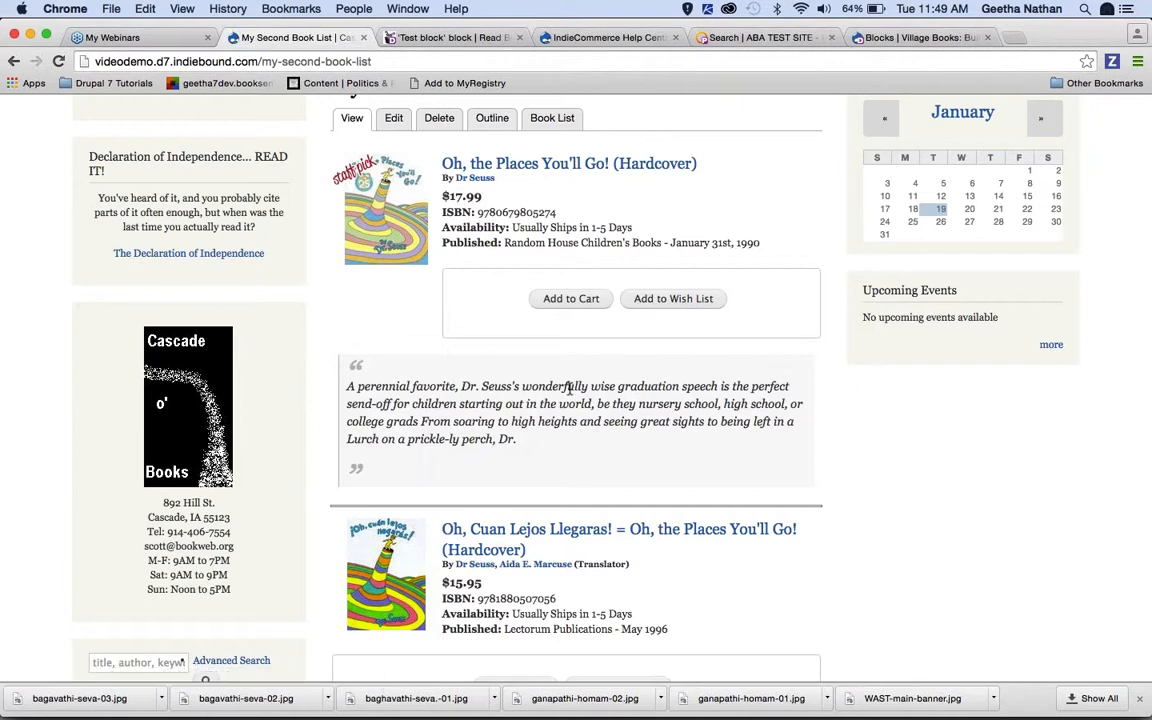
- Edit My Second Book List and write the review "I Love this book!" for Oh, the Places You'll Go!
click(395, 126)
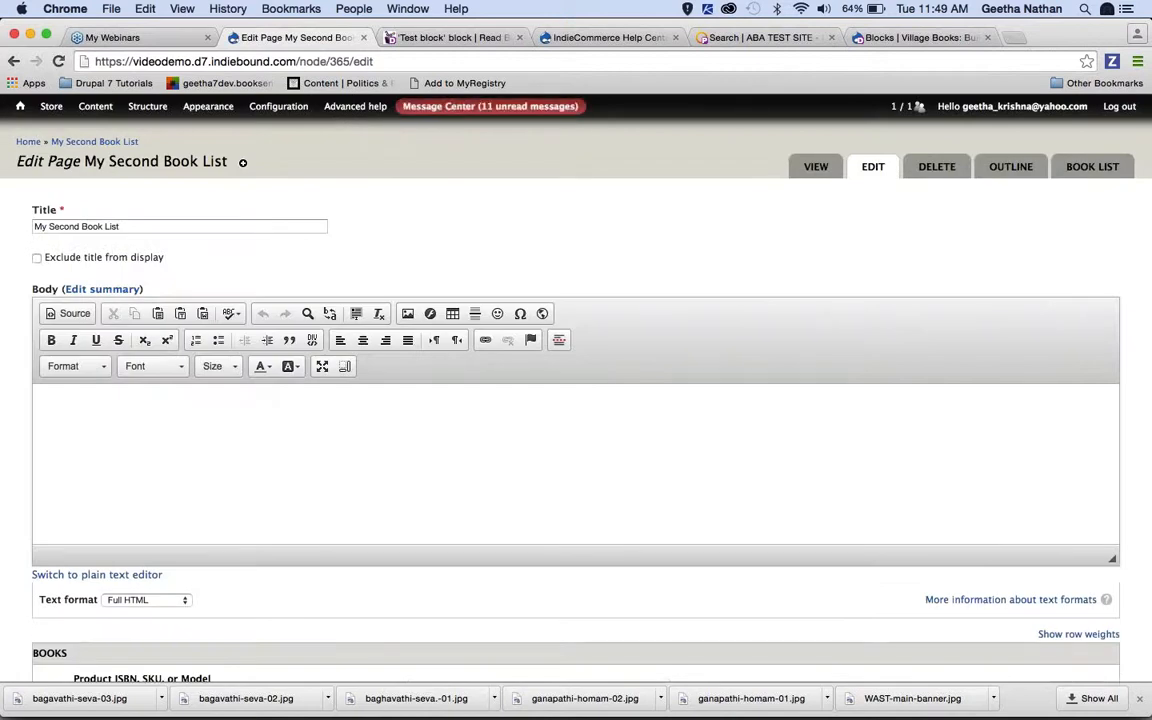
click(49, 407)
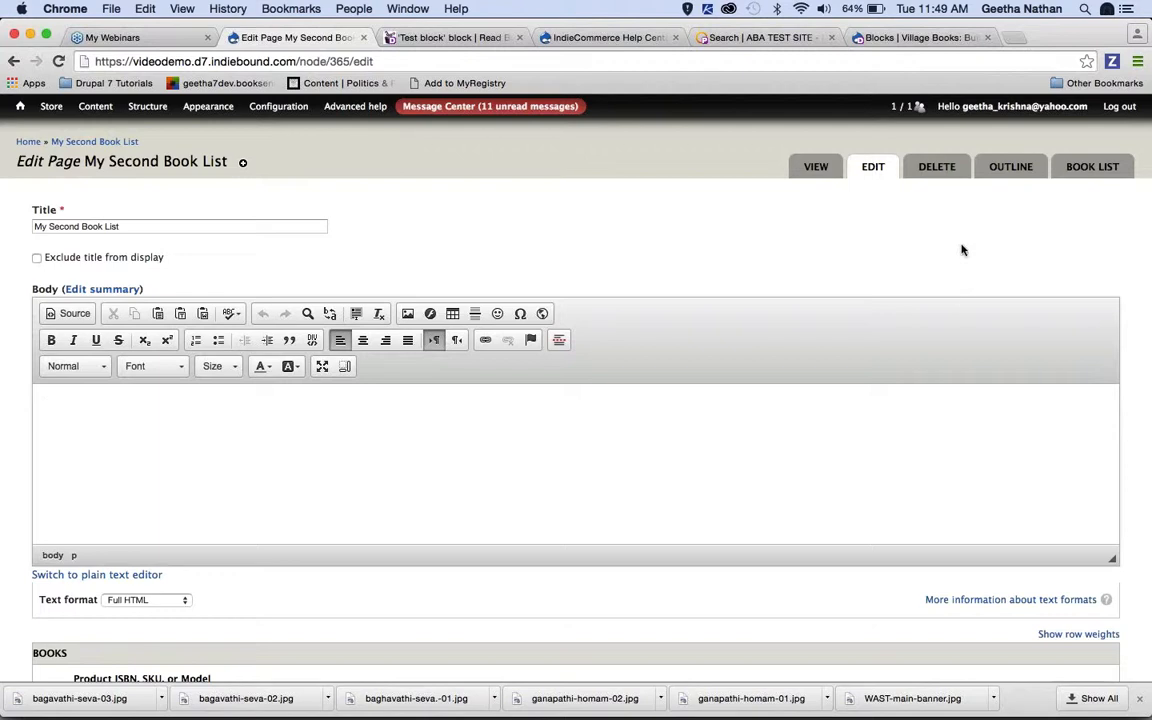
scroll(962, 250, down, 5)
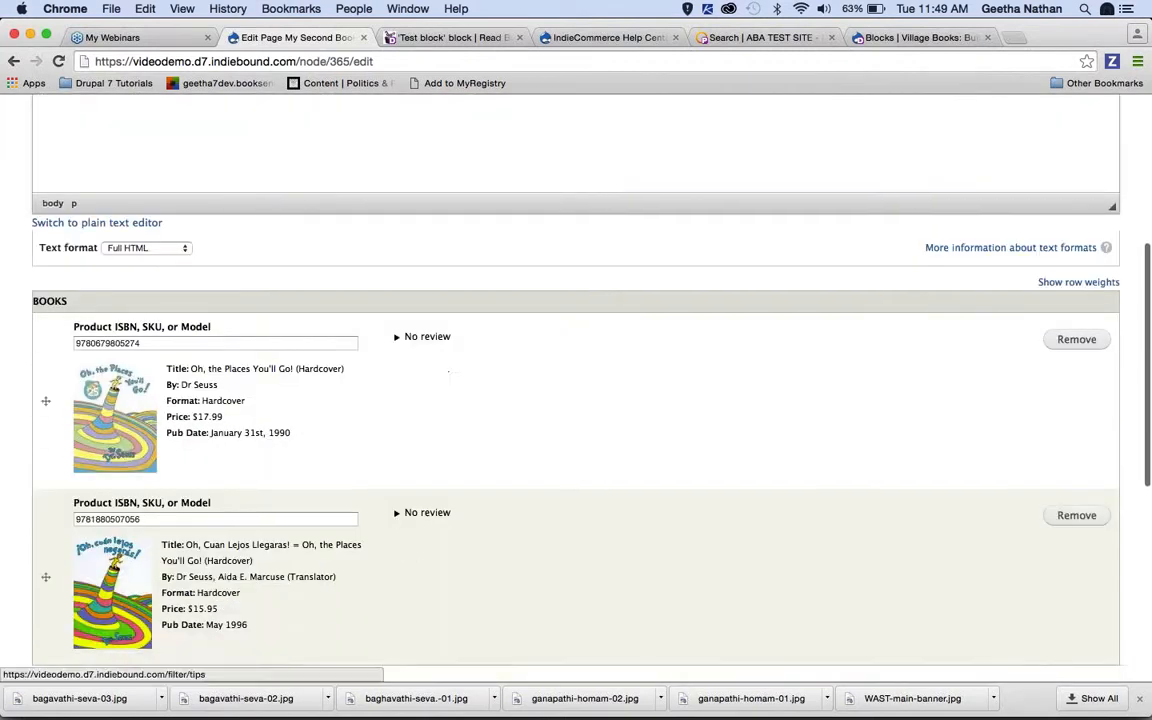
click(435, 337)
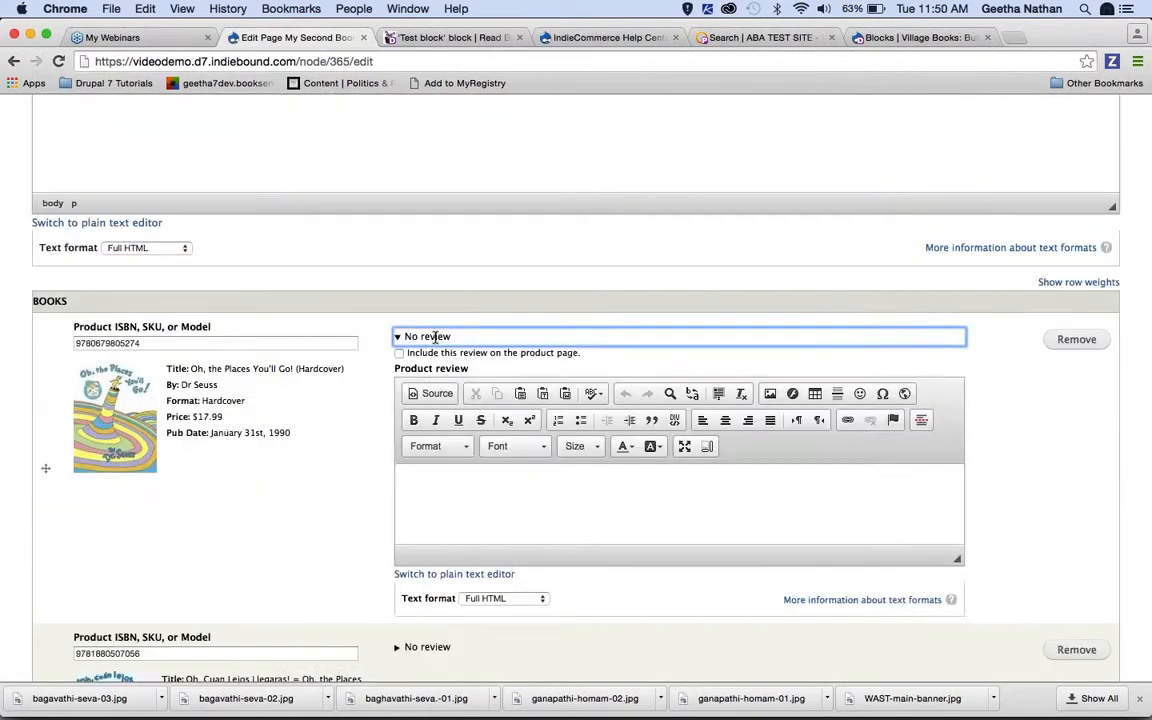
click(458, 488)
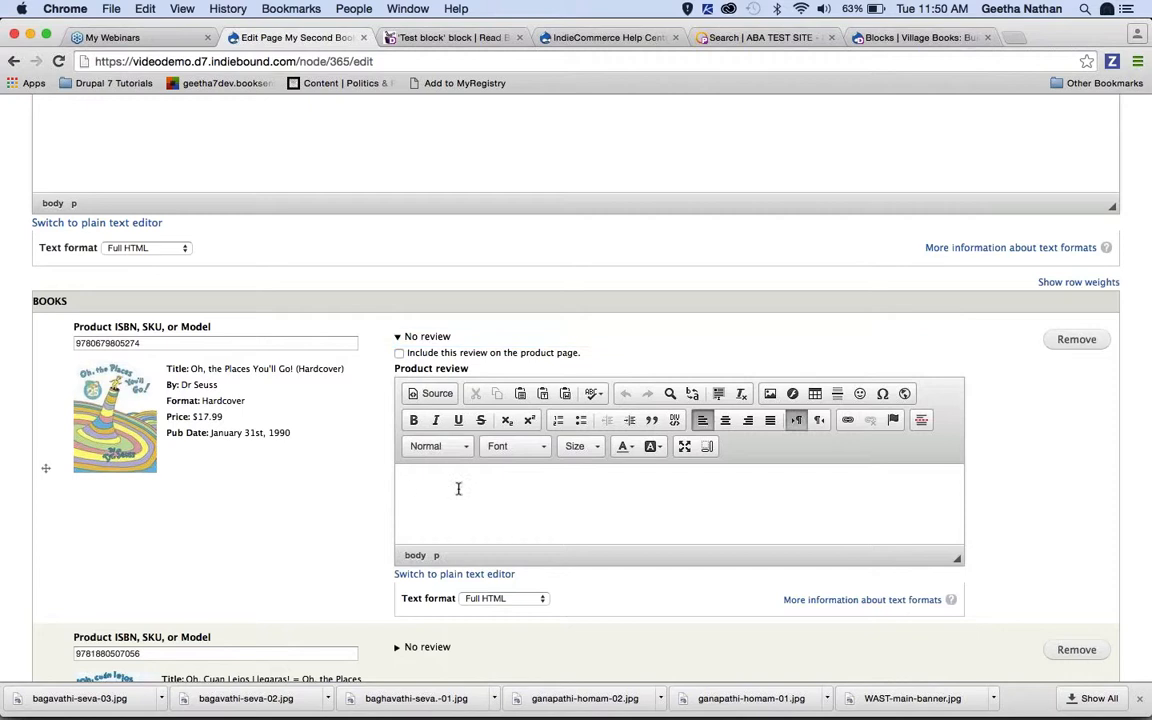
text(I Love this book)
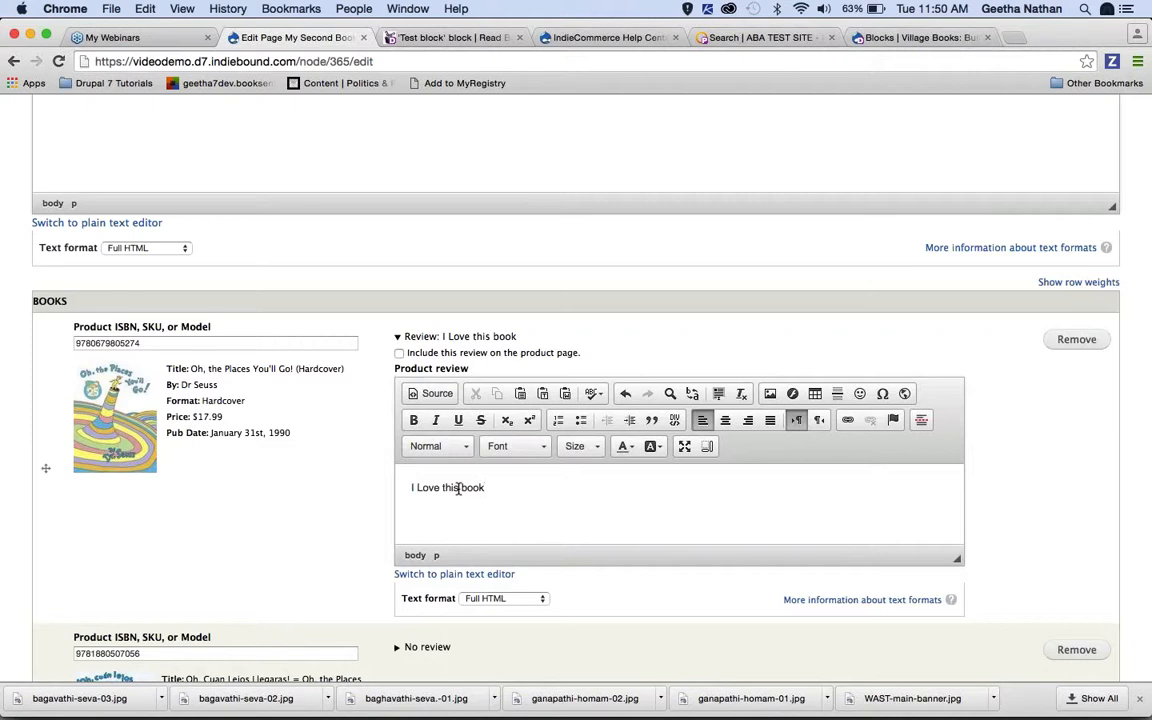
text(!)
- Save the edited My Second Book List page and check the first book's review on it
scroll(1140, 396, down, 10)
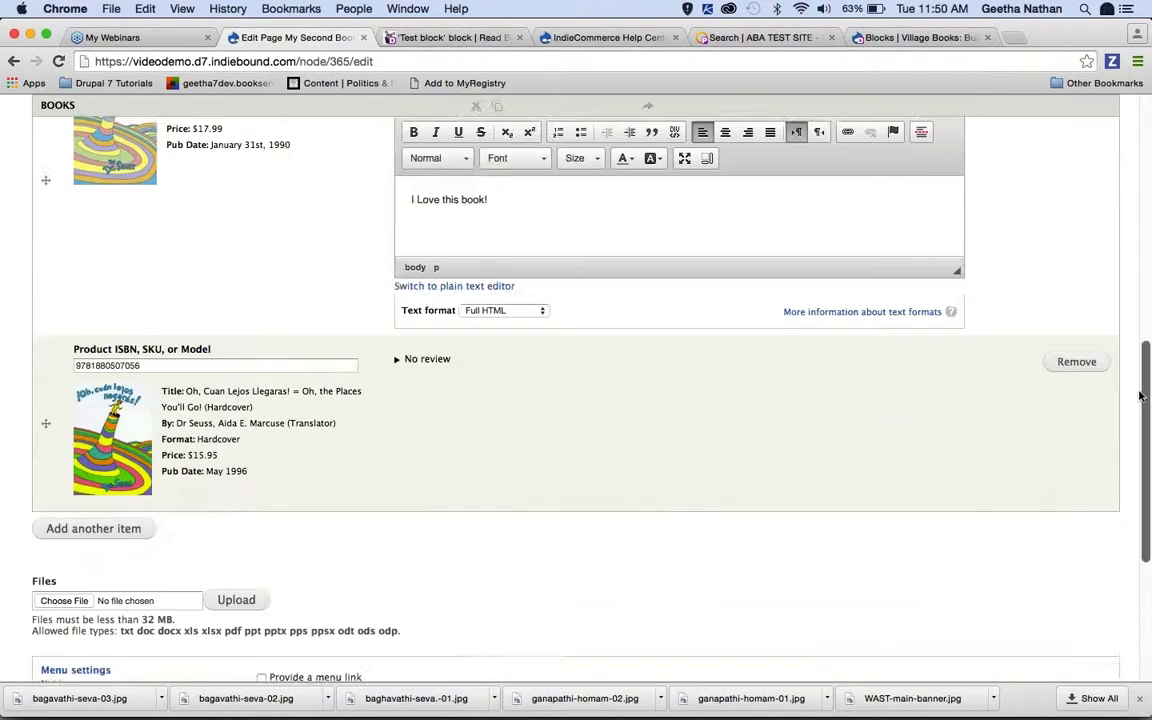
scroll(1140, 396, down, 3)
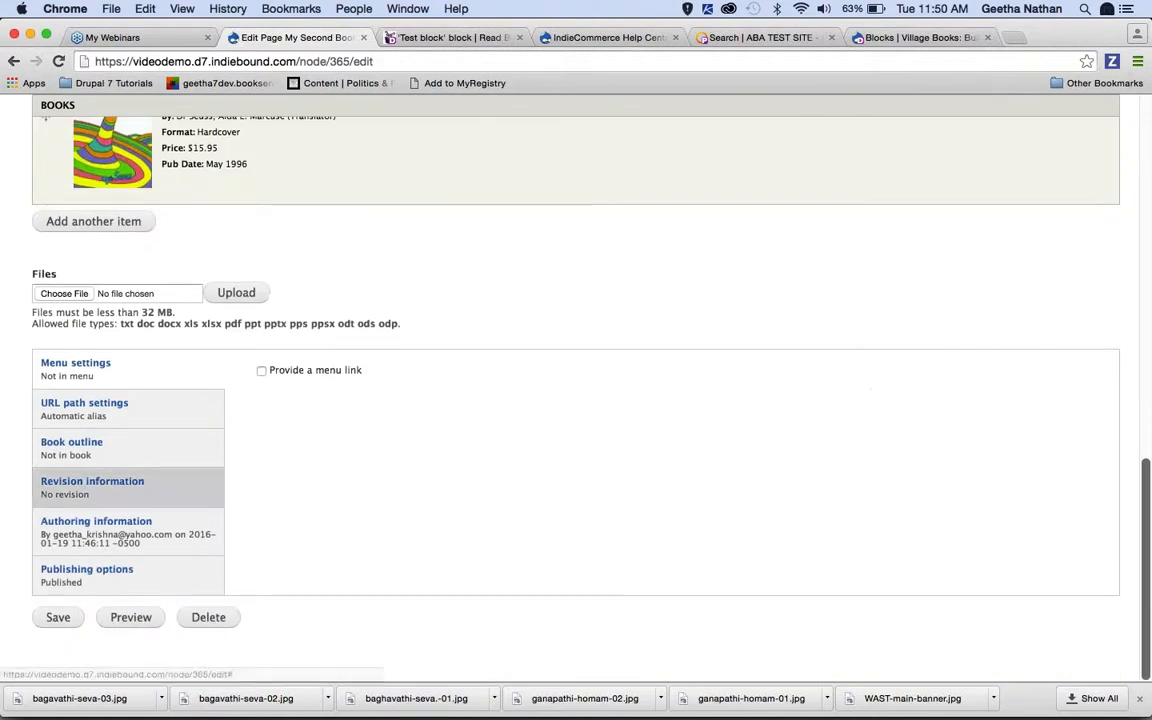
click(79, 616)
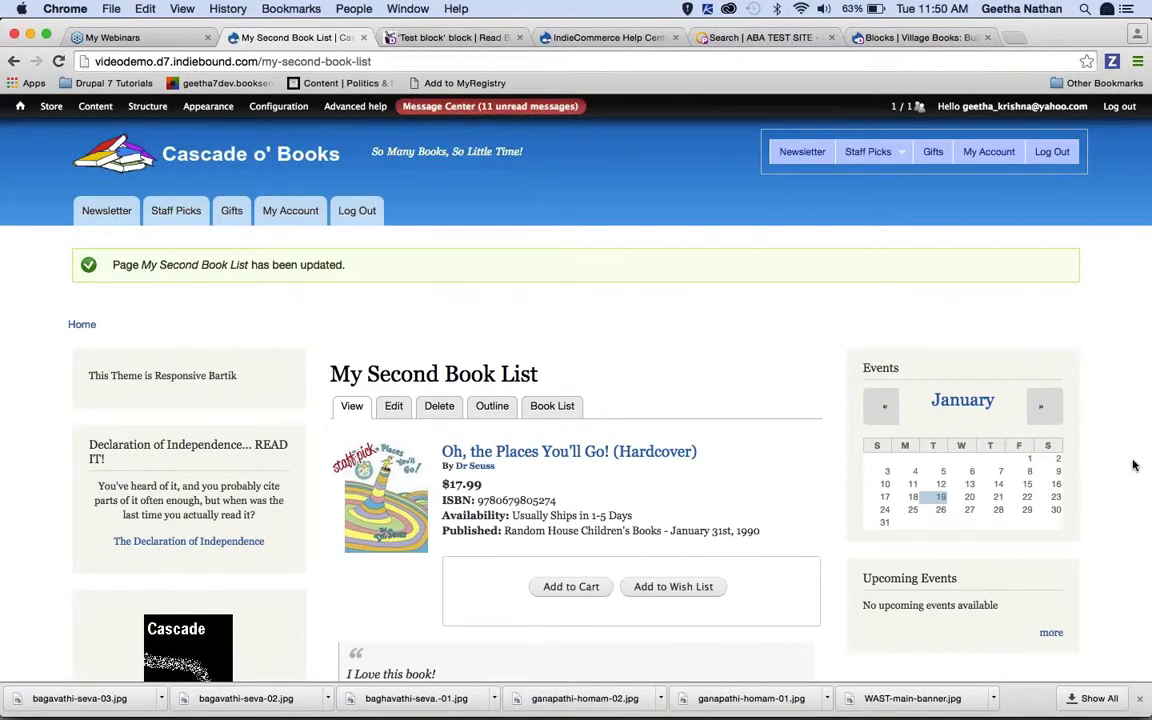
scroll(1134, 465, down, 3)
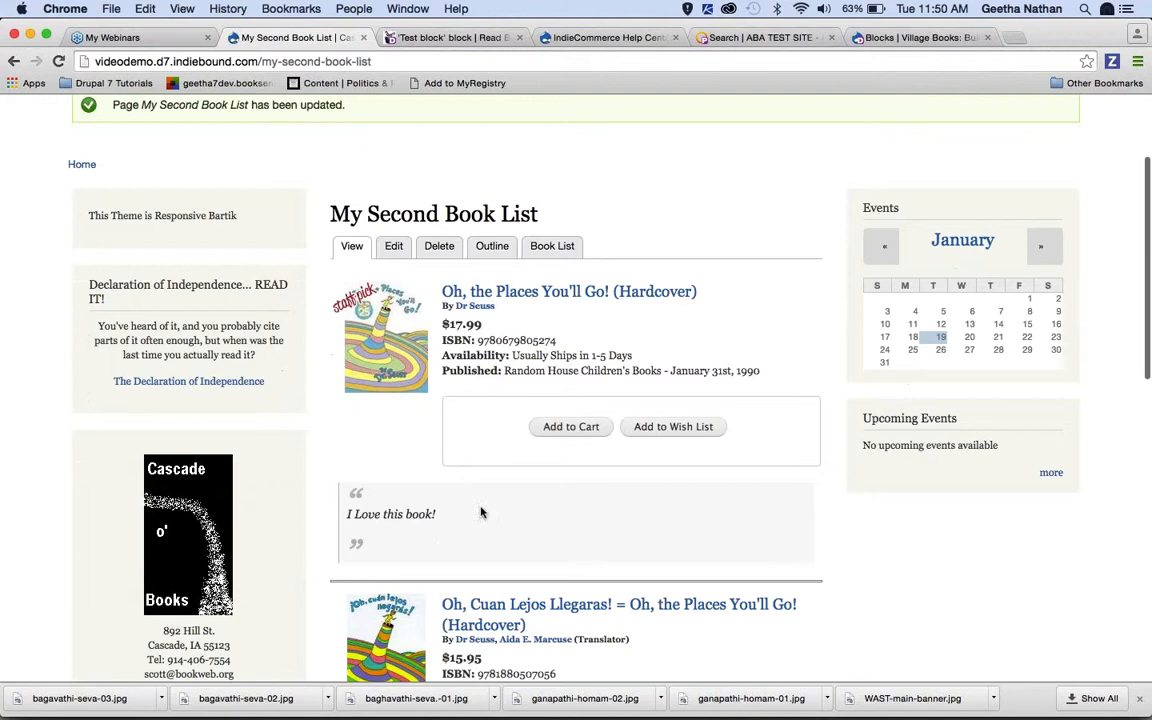
drag(473, 516, 326, 513)
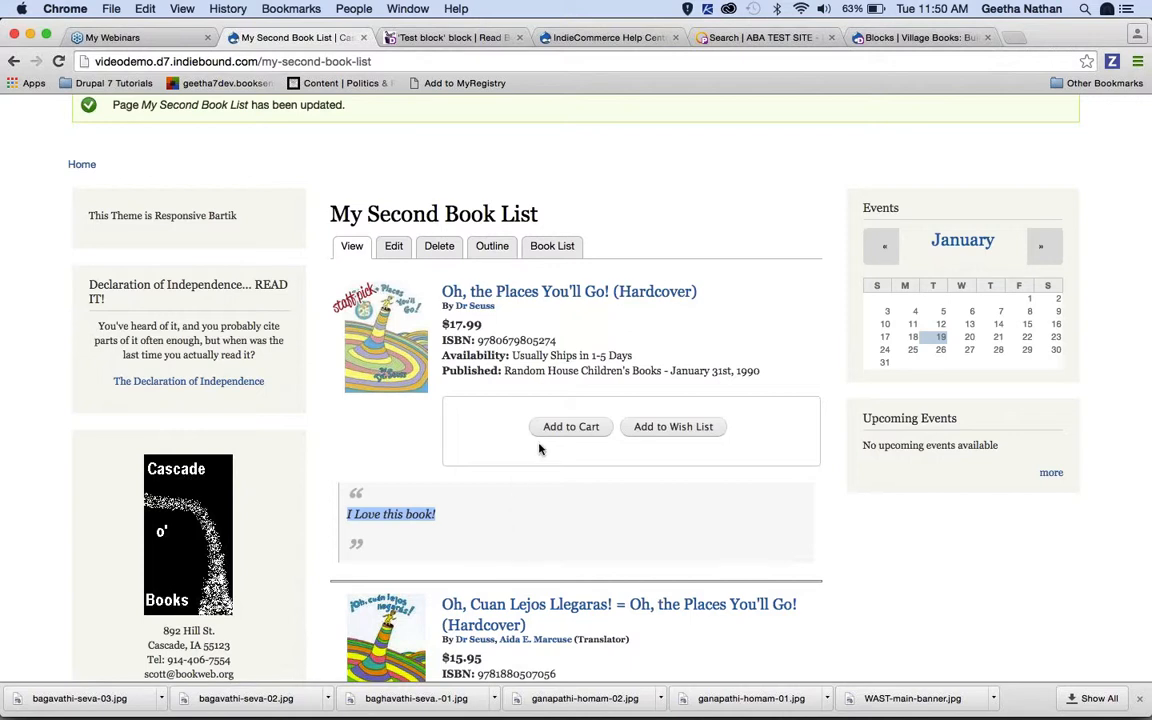
scroll(540, 450, up, 4)
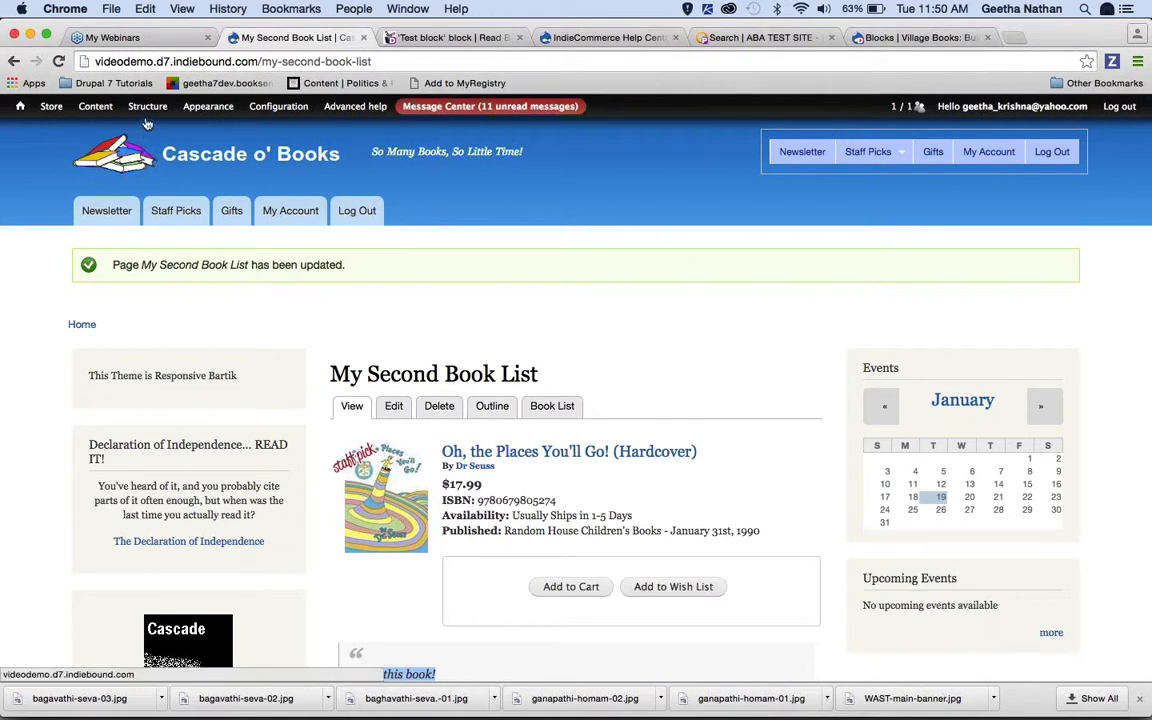
- Open the display settings of the Page content type
mouse_move(147, 110)
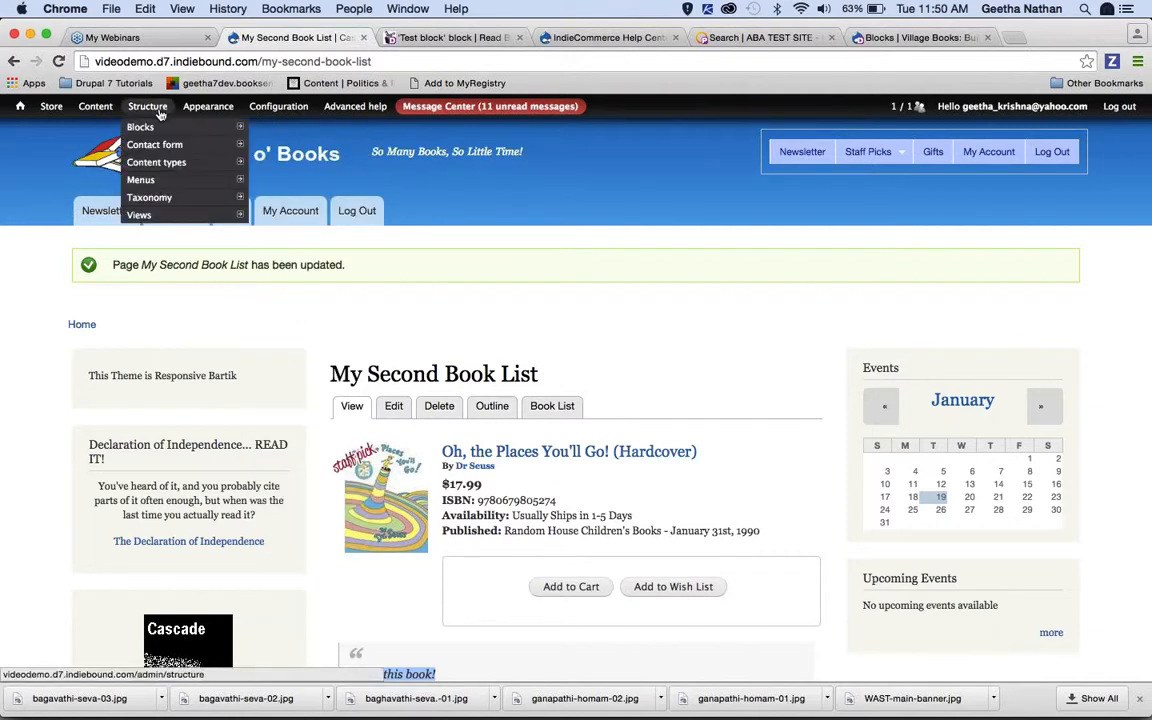
mouse_move(156, 165)
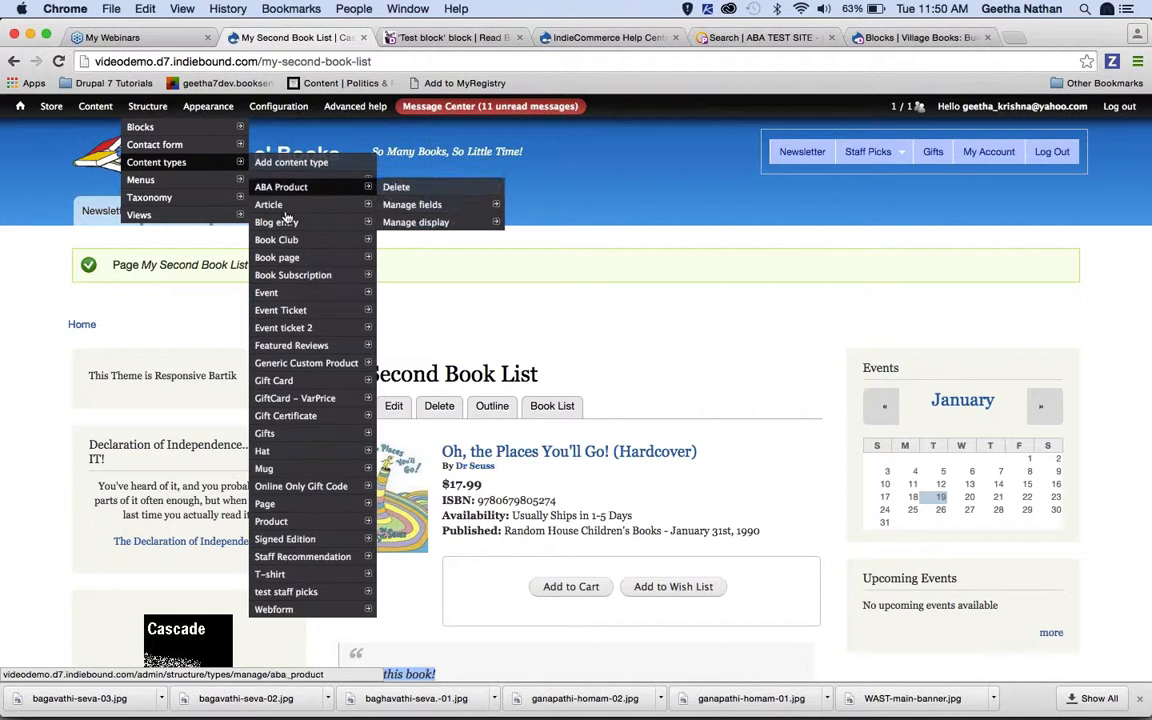
mouse_move(276, 506)
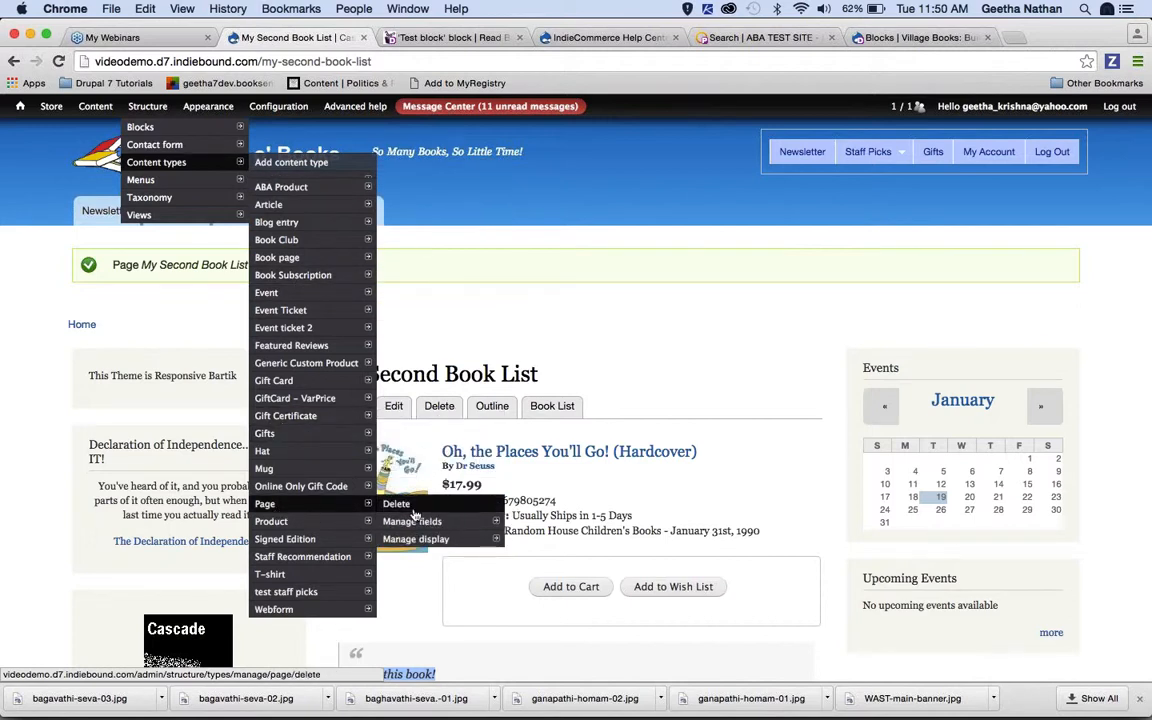
click(434, 545)
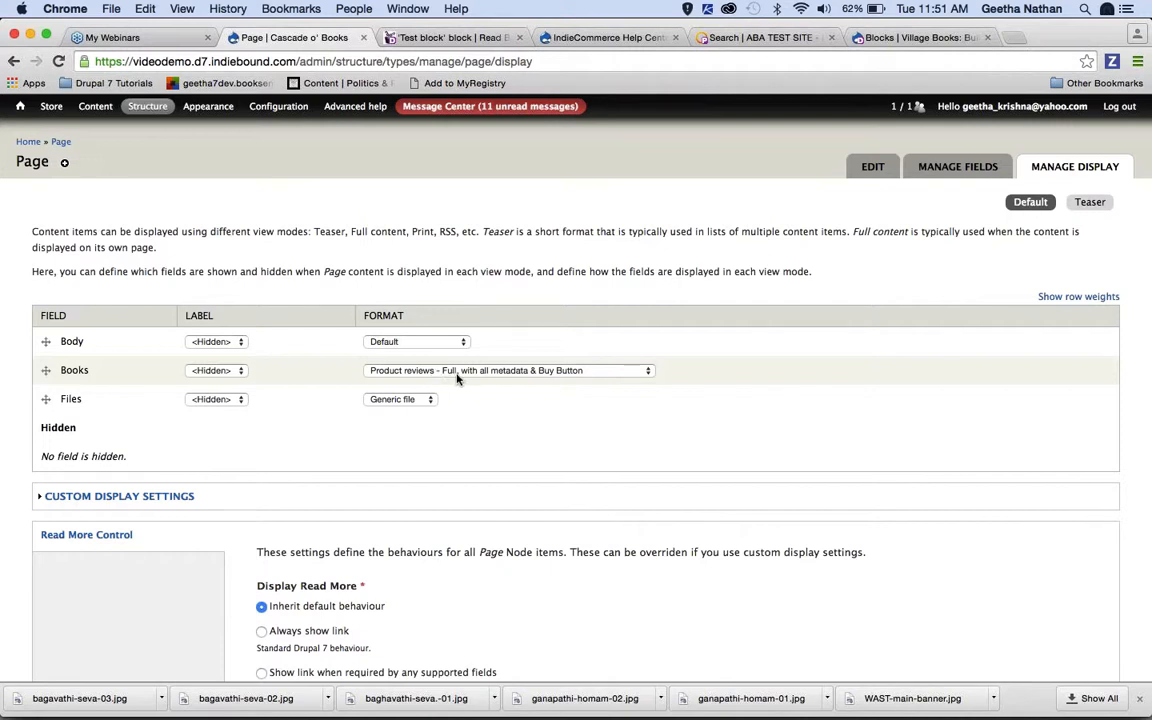
- Set the Books field format to "Product reviews - Basic, without Buy Button" and save the Page display settings
click(490, 375)
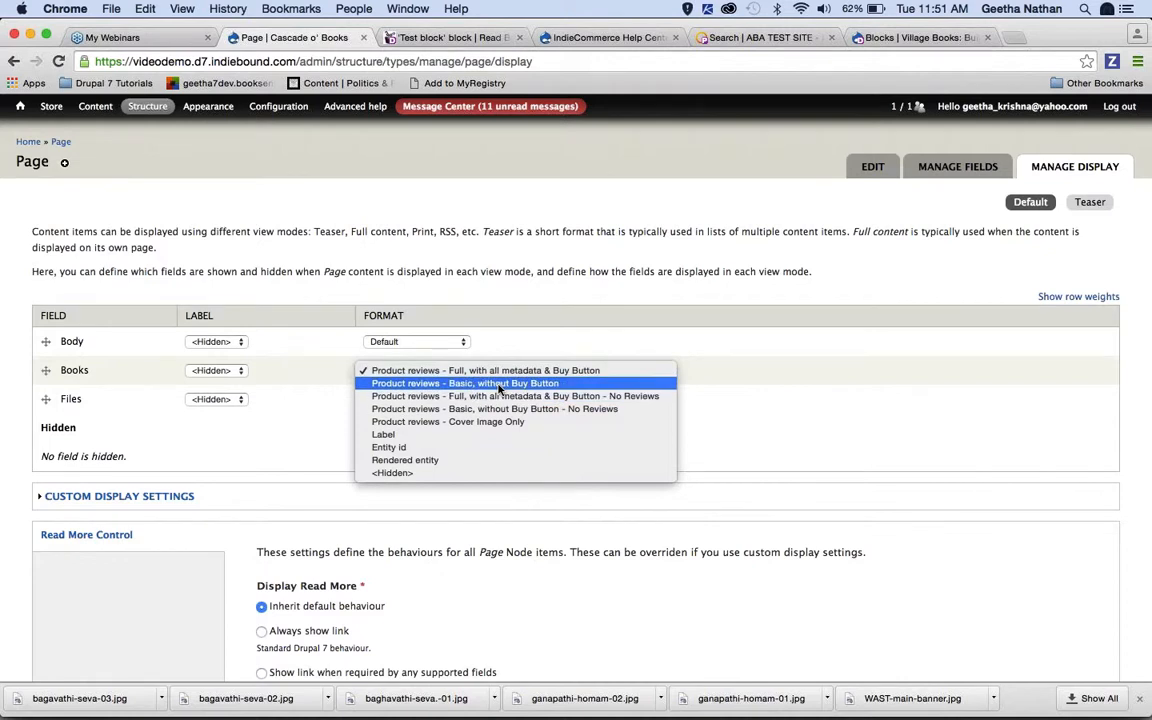
click(499, 384)
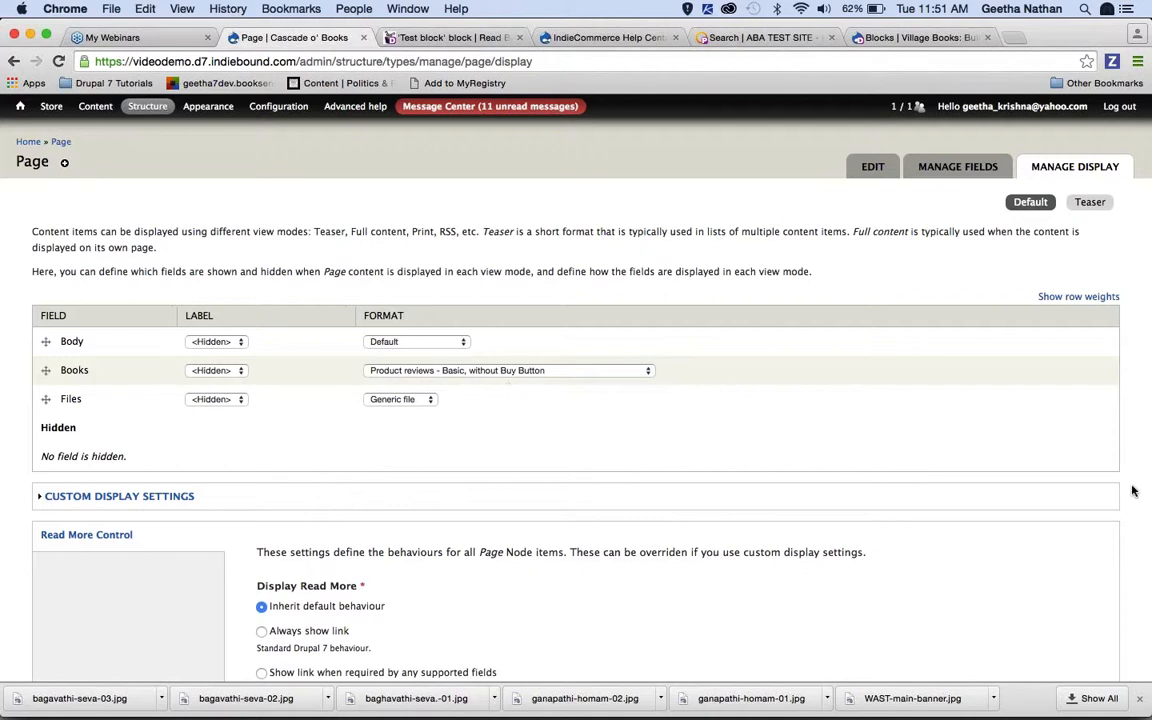
scroll(1133, 491, down, 10)
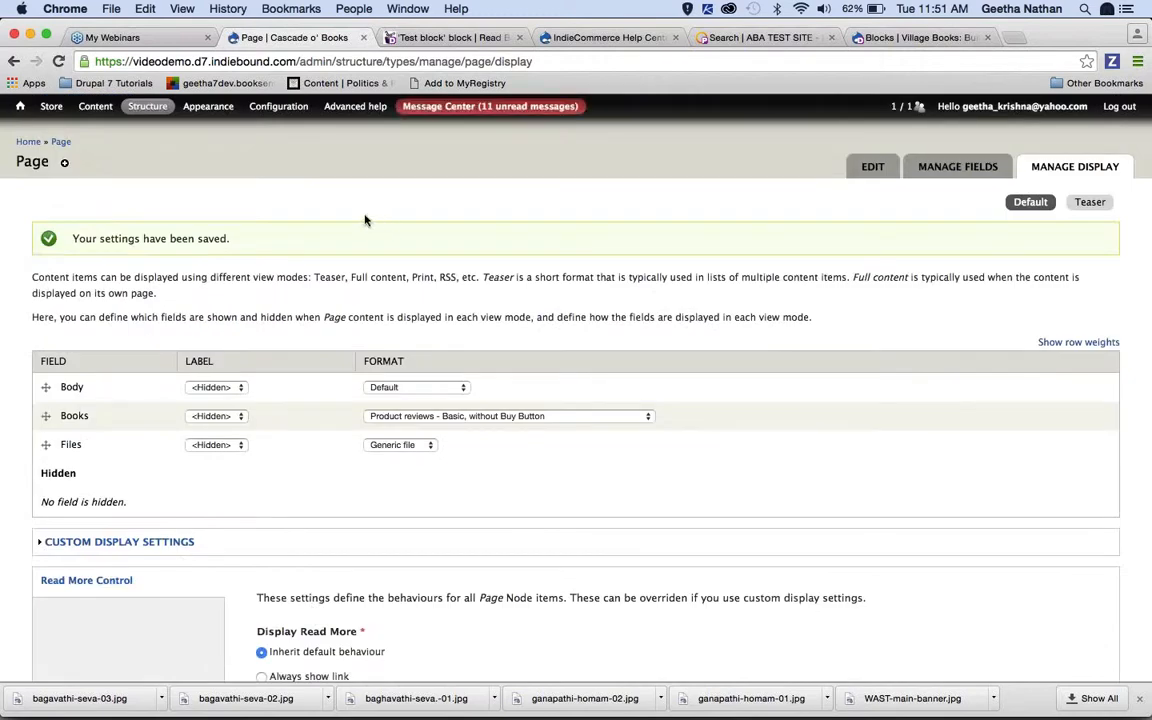
- Return to My Second Book List and reload it to check how the books appear in the basic format
click(15, 62)
click(15, 62)
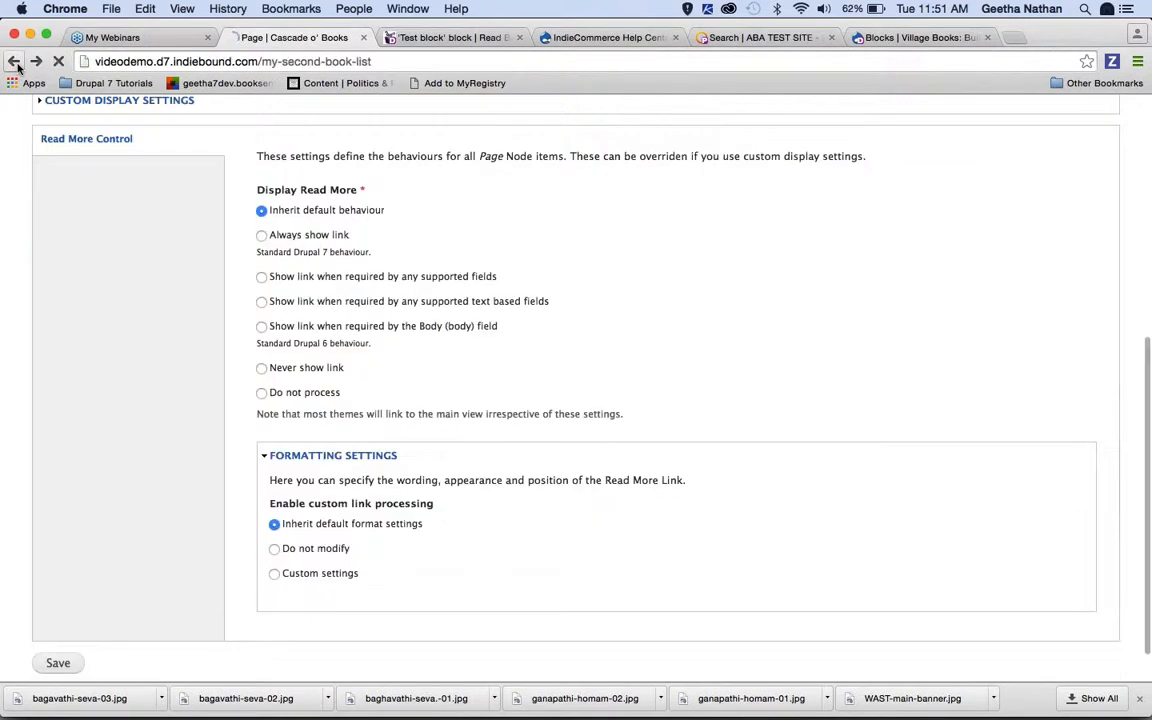
click(284, 60)
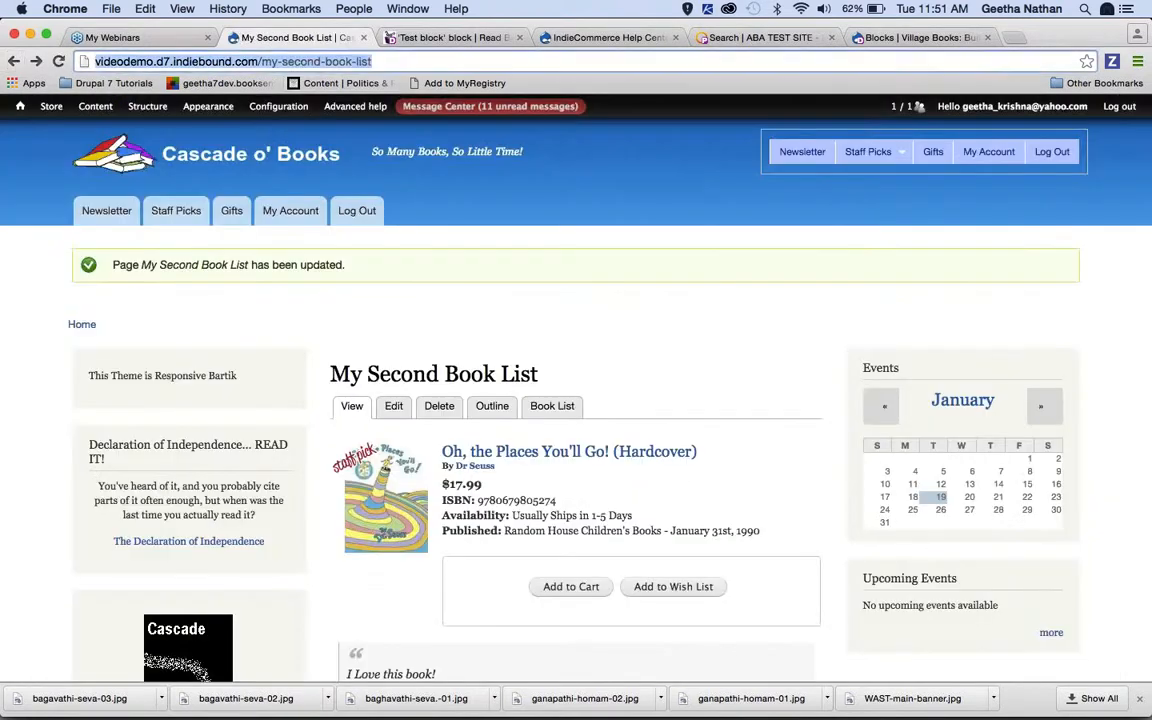
key(Return)
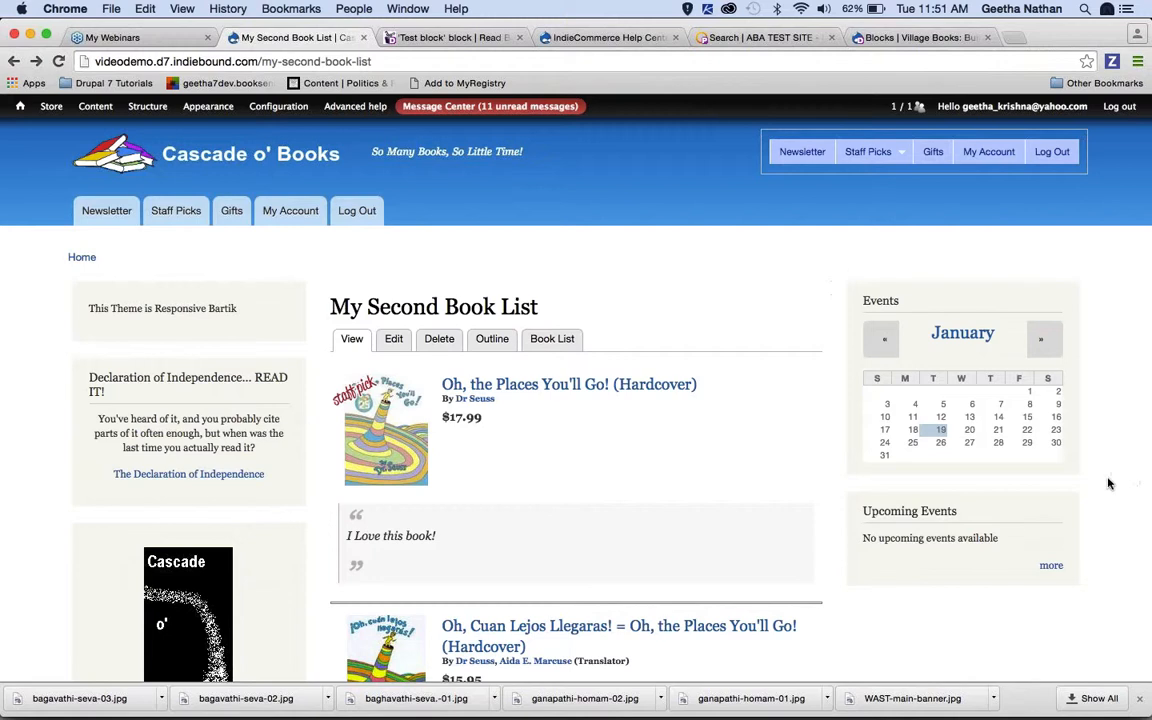
- In the Page content type's display settings, set the Books format to "Product reviews - Full, with all metadata & Buy Button" and save
mouse_move(160, 114)
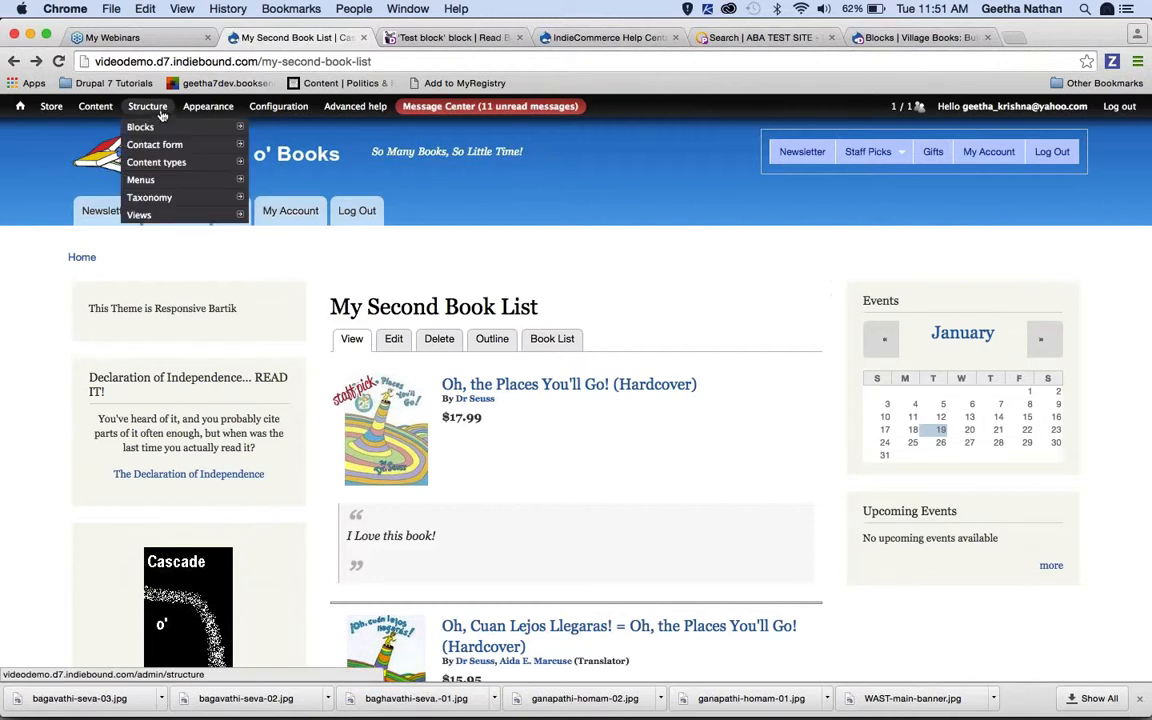
mouse_move(155, 166)
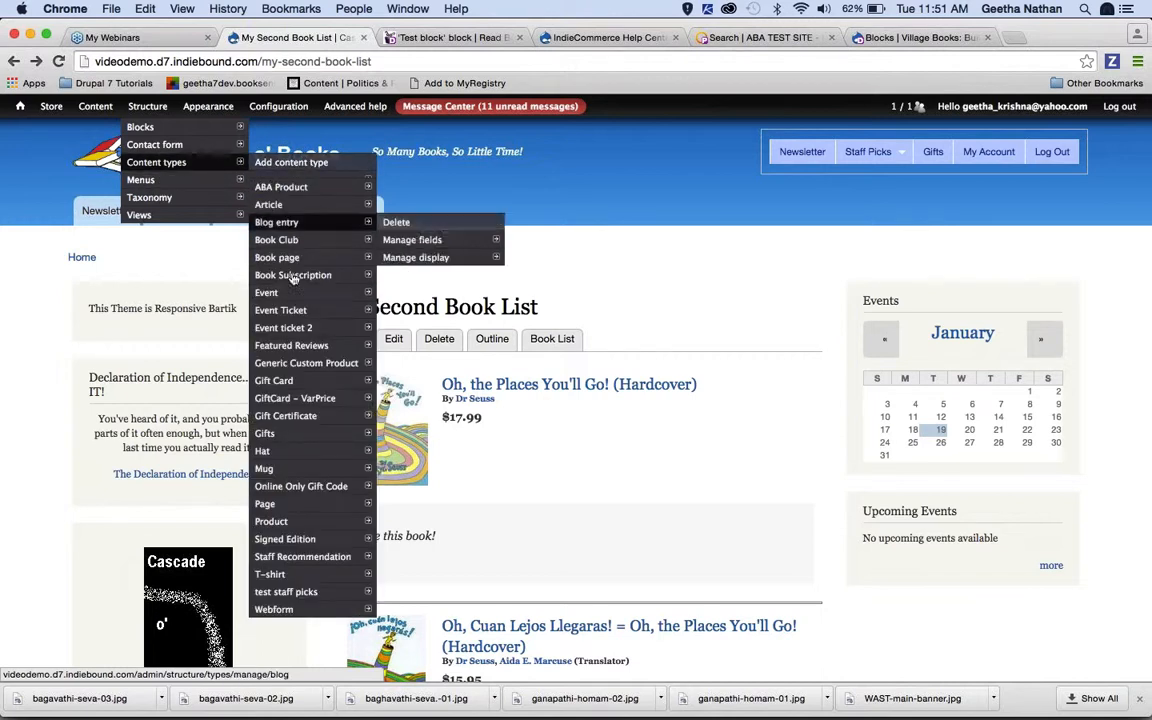
mouse_move(293, 348)
mouse_move(286, 507)
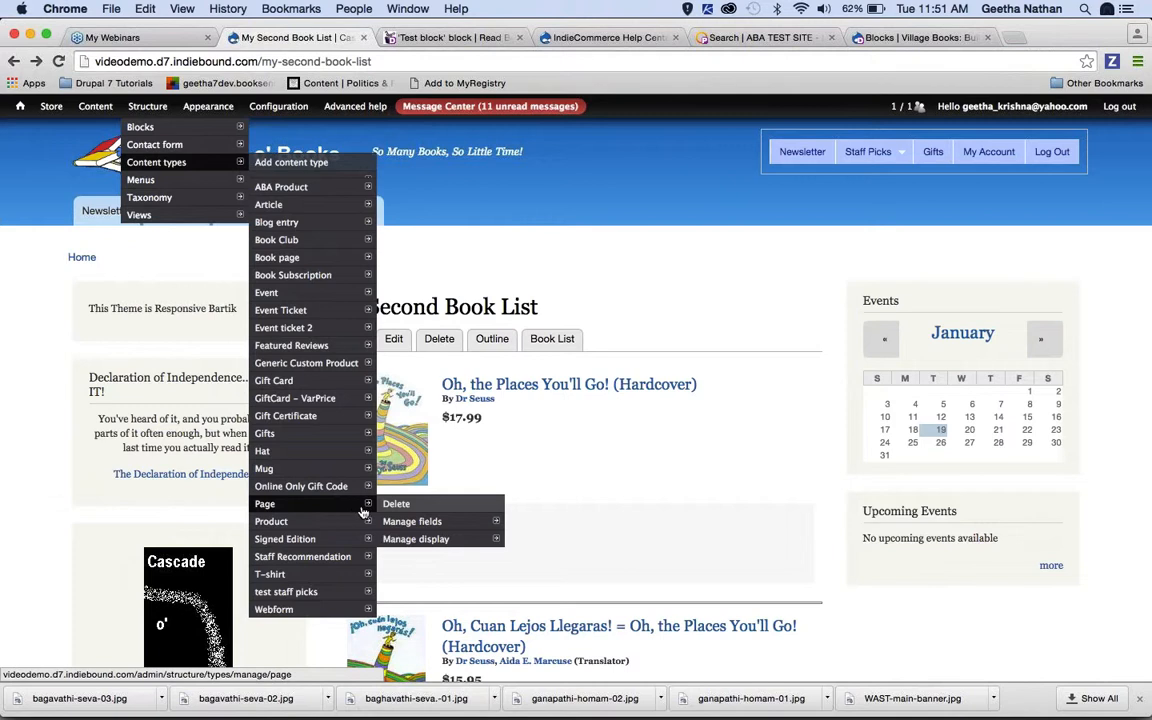
click(443, 543)
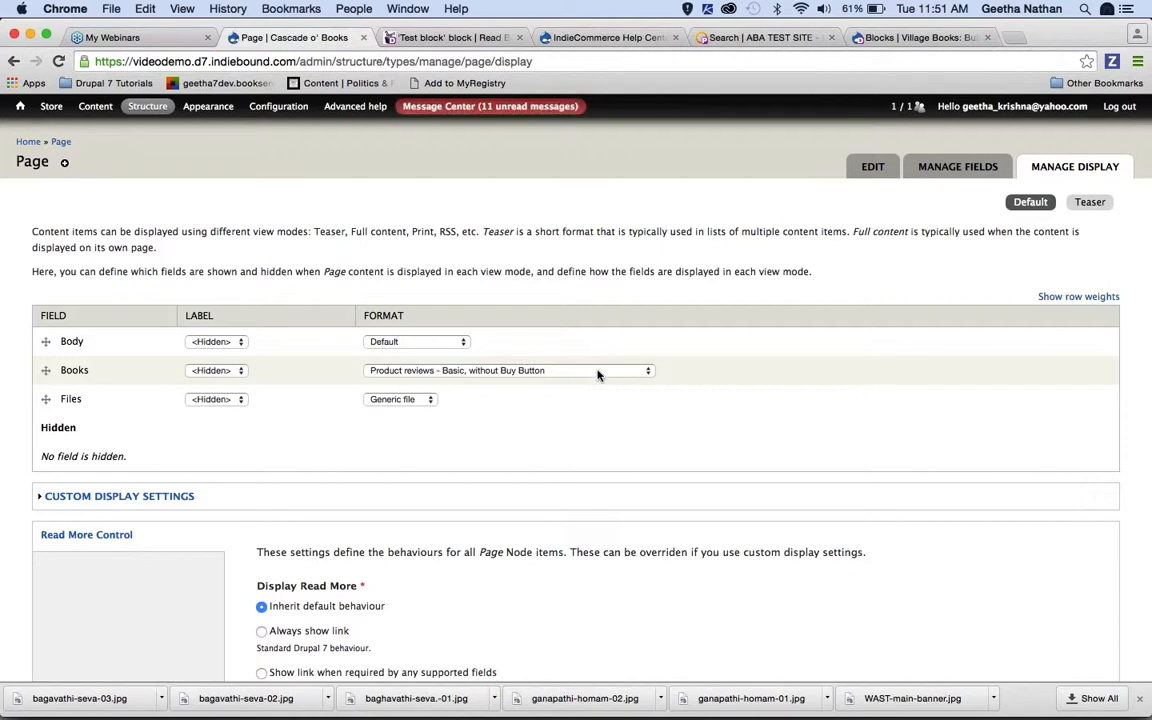
click(598, 373)
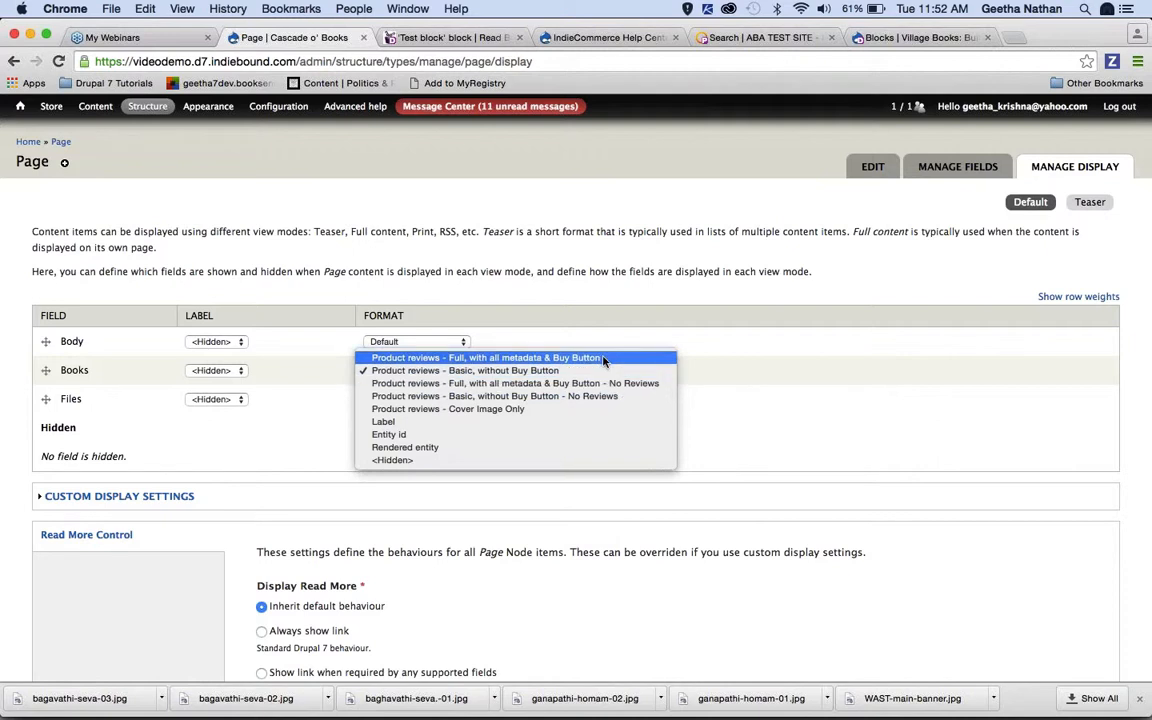
click(604, 360)
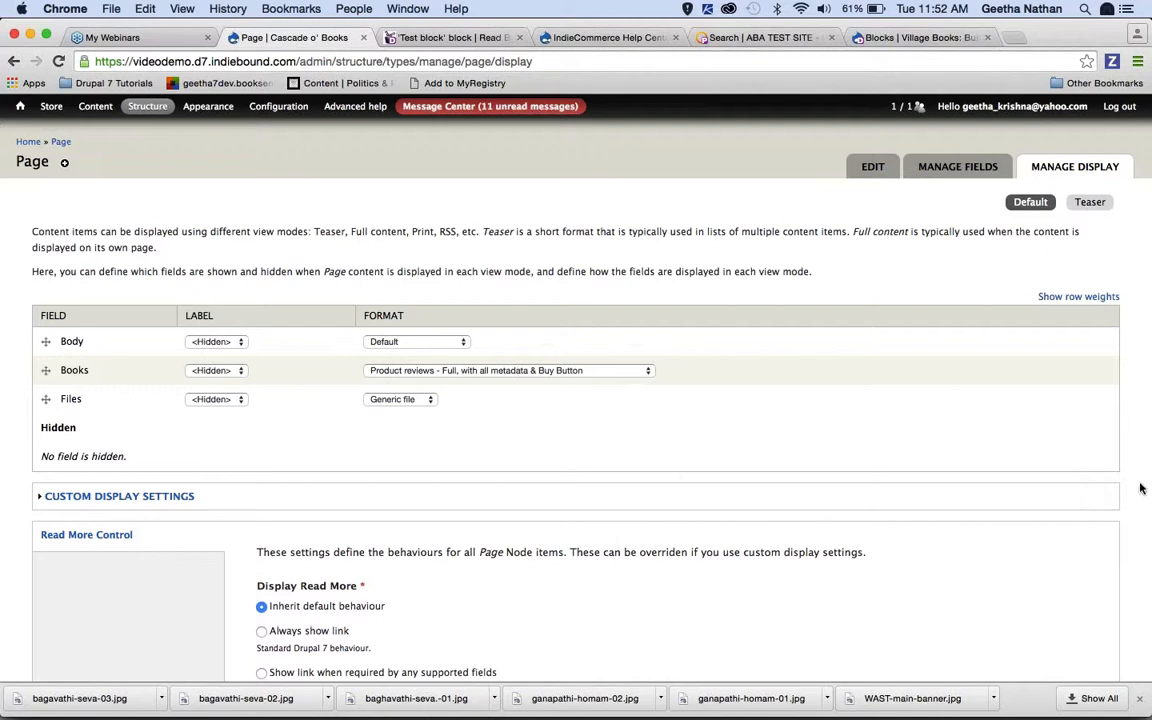
scroll(1140, 488, down, 10)
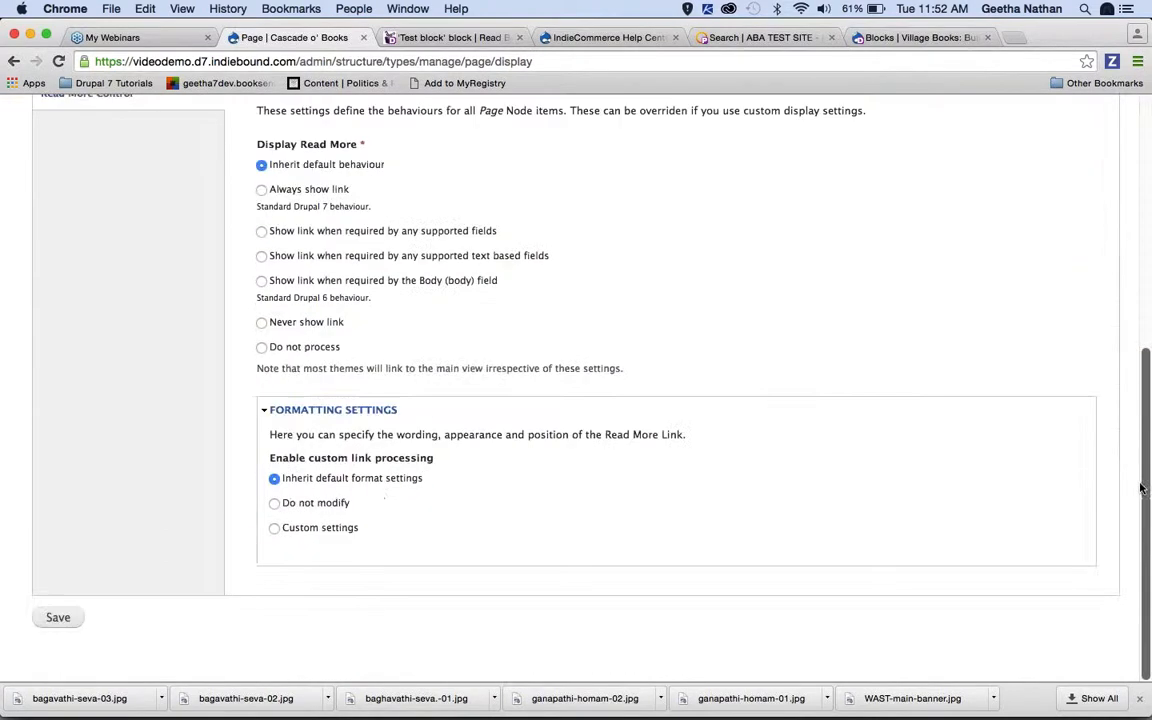
click(58, 617)
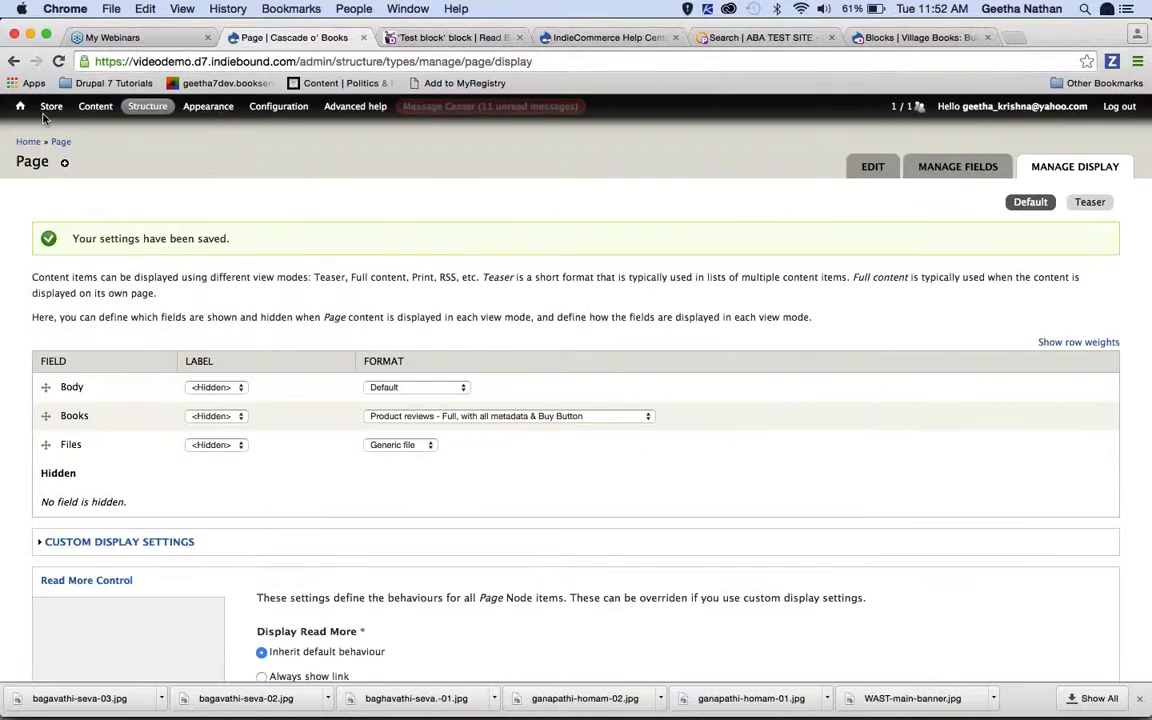
- Reload the My Second Book List page to check the full format with metadata and buy buttons
click(14, 61)
click(14, 61)
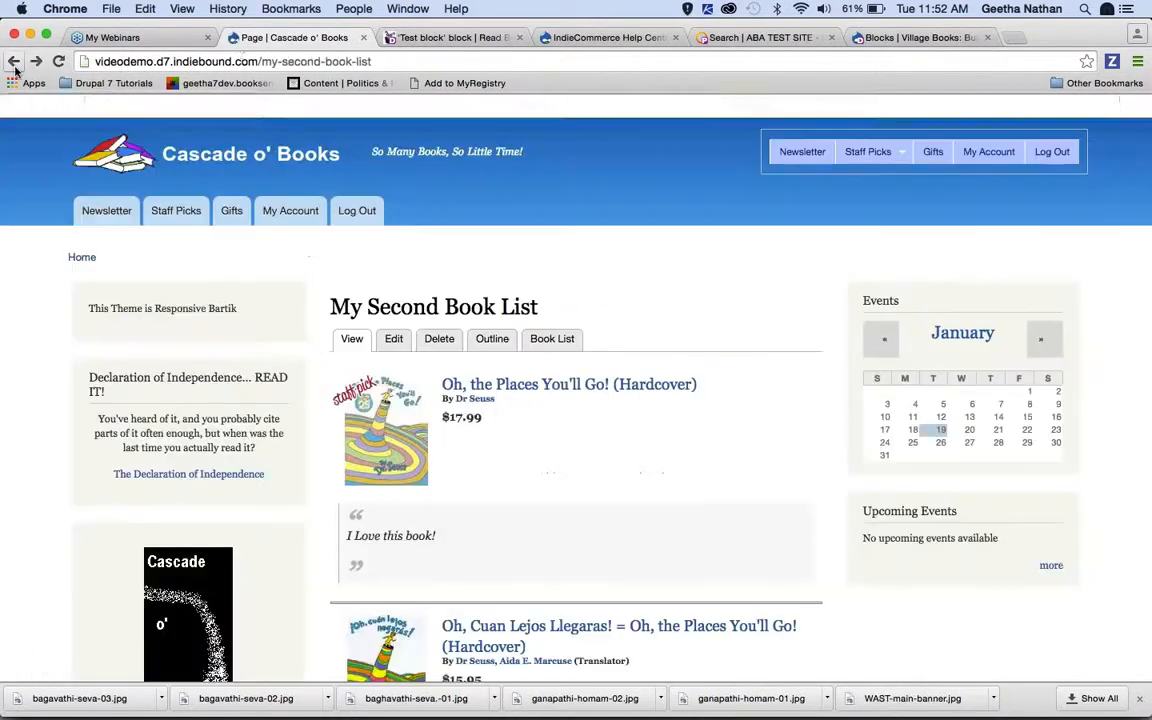
click(244, 63)
key(Return)
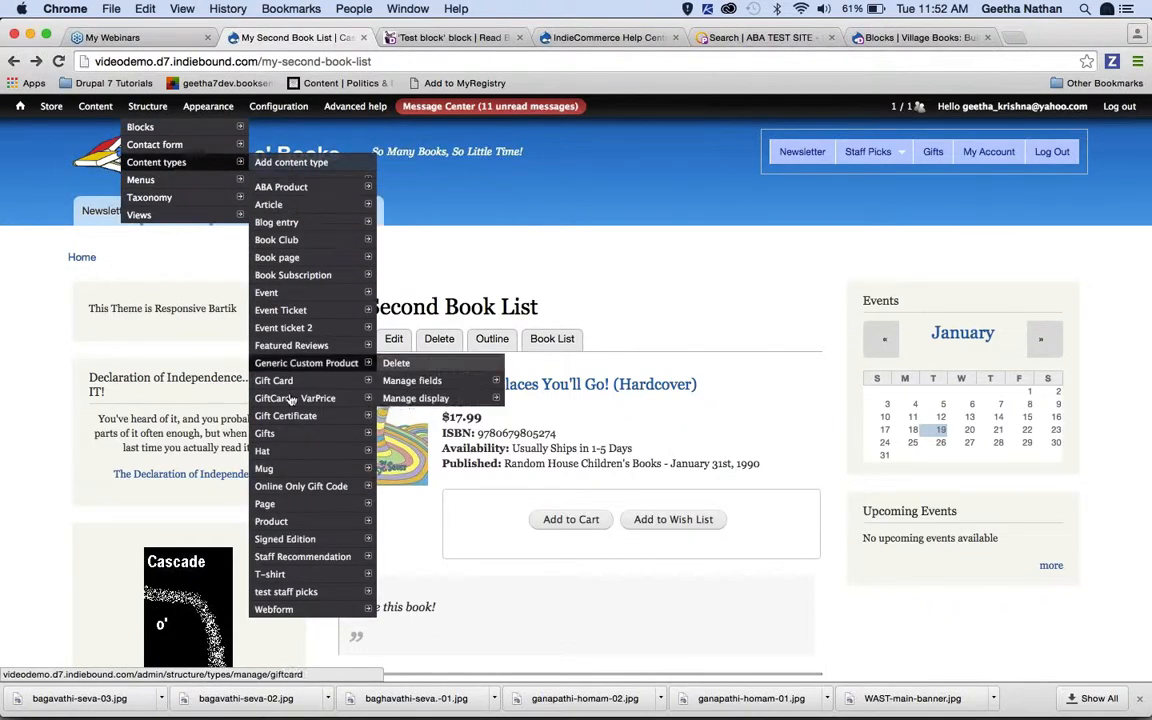
- Change the Page content type's Books display format to "Product reviews - Cover Image Only" and save the settings
mouse_move(287, 440)
mouse_move(287, 508)
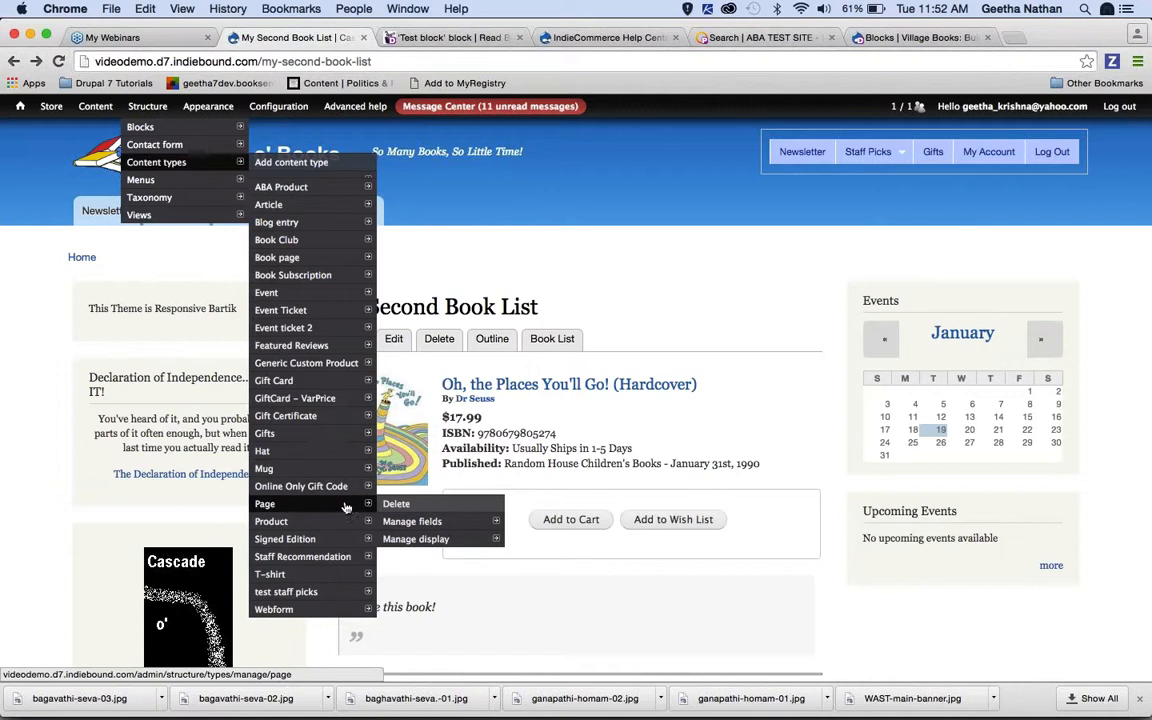
click(440, 541)
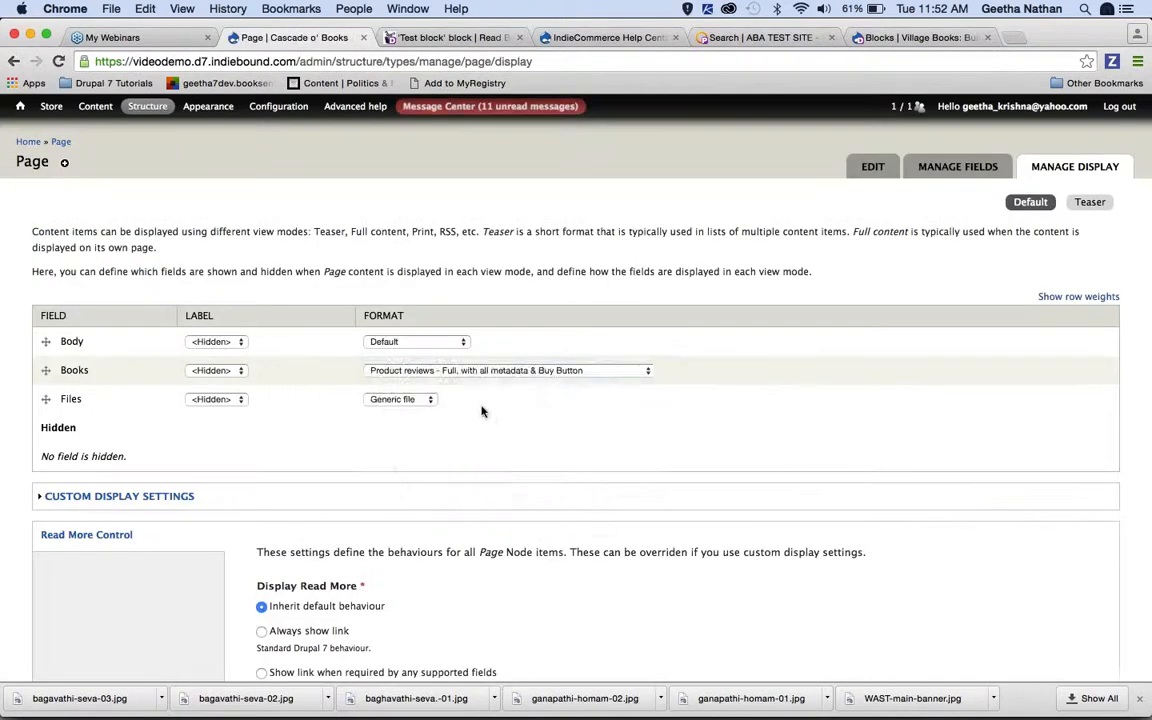
click(485, 371)
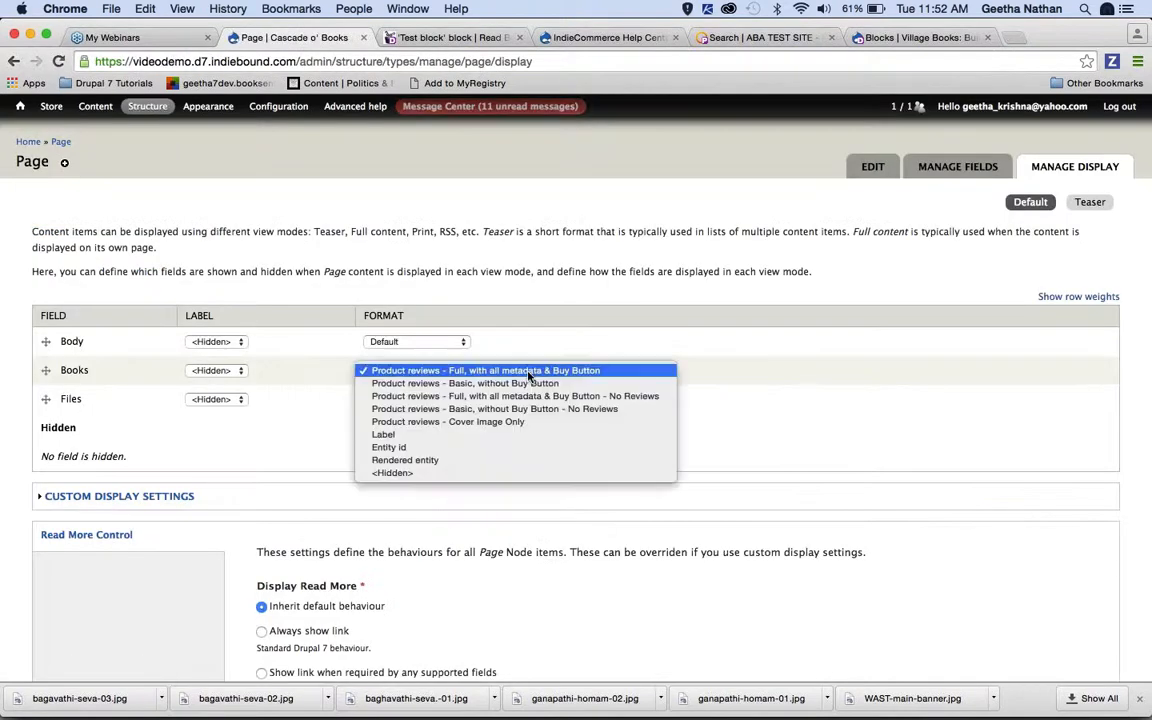
click(503, 421)
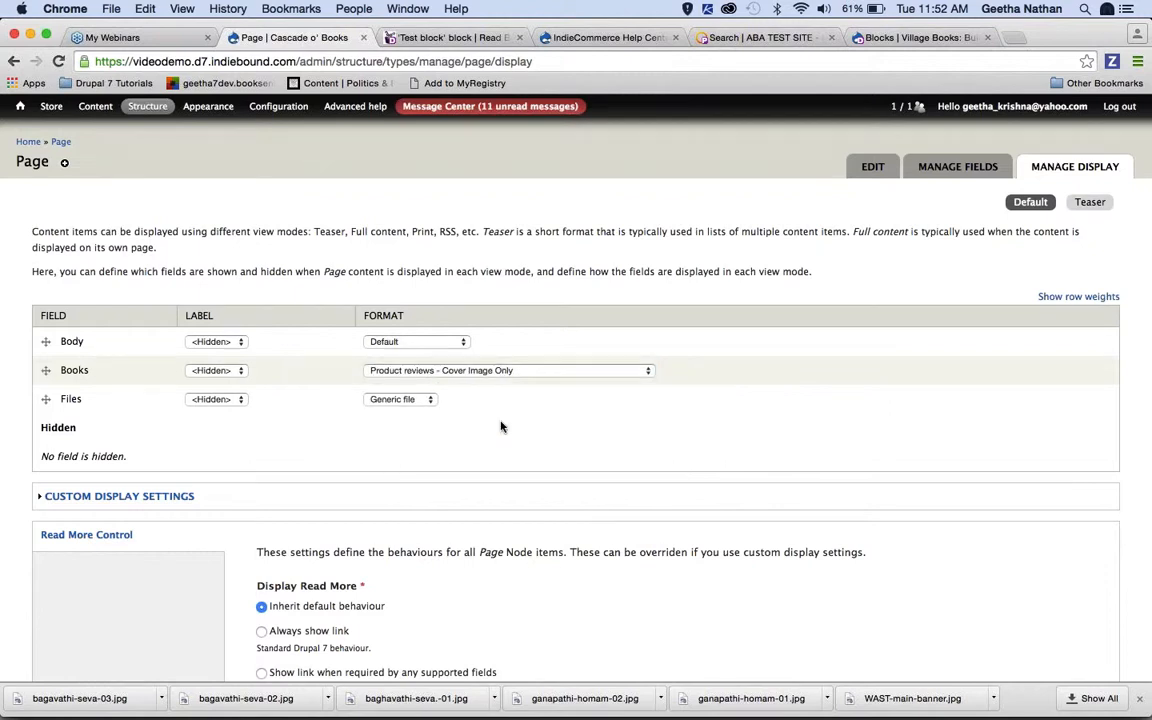
scroll(502, 427, down, 1)
scroll(502, 427, down, 8)
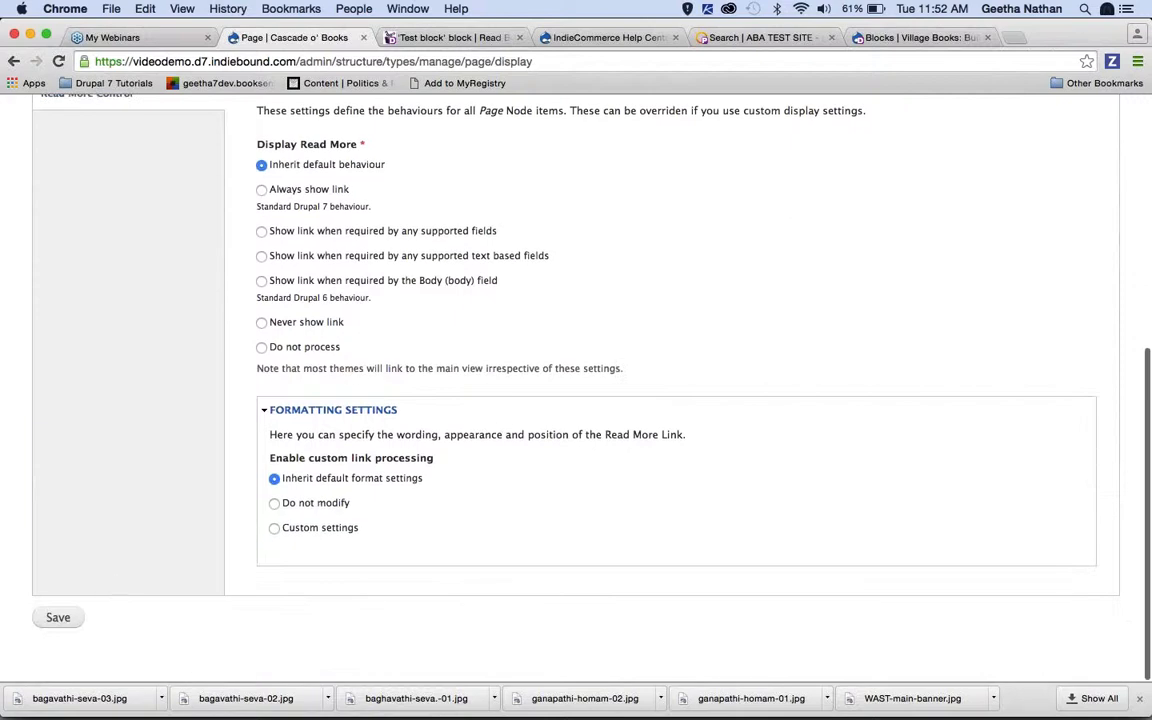
click(62, 618)
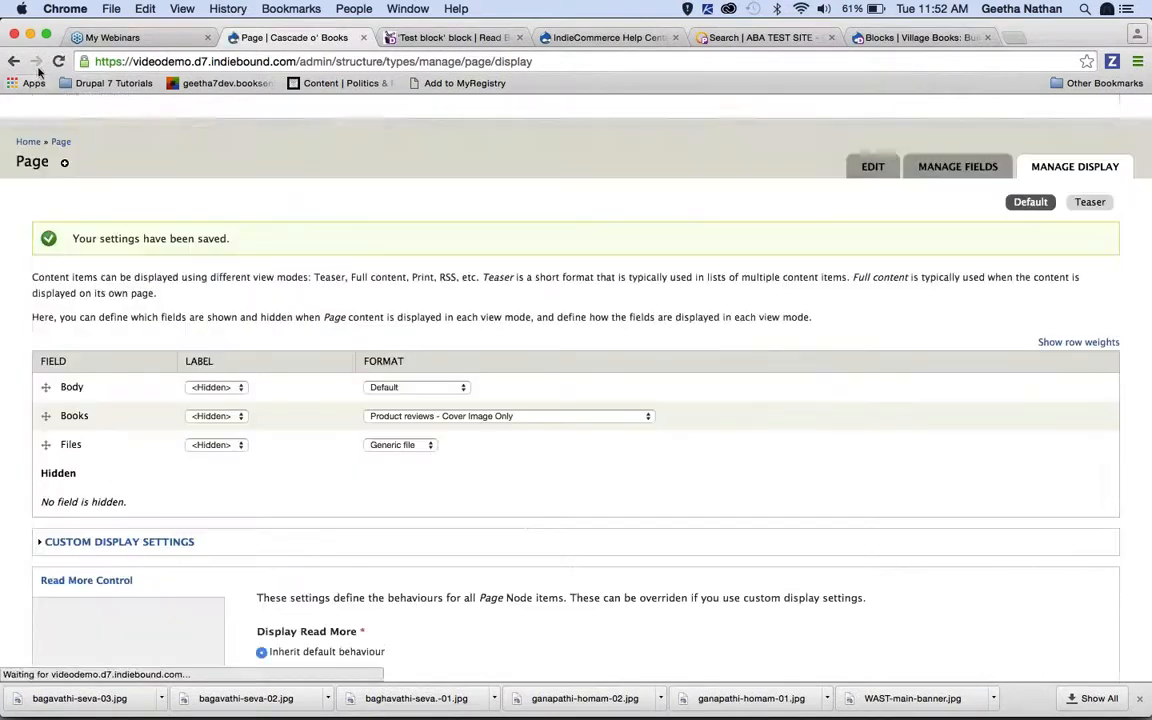
- Reload My Second Book List to check the cover-only display and open Oh, the Places You'll Go! from its cover
click(13, 62)
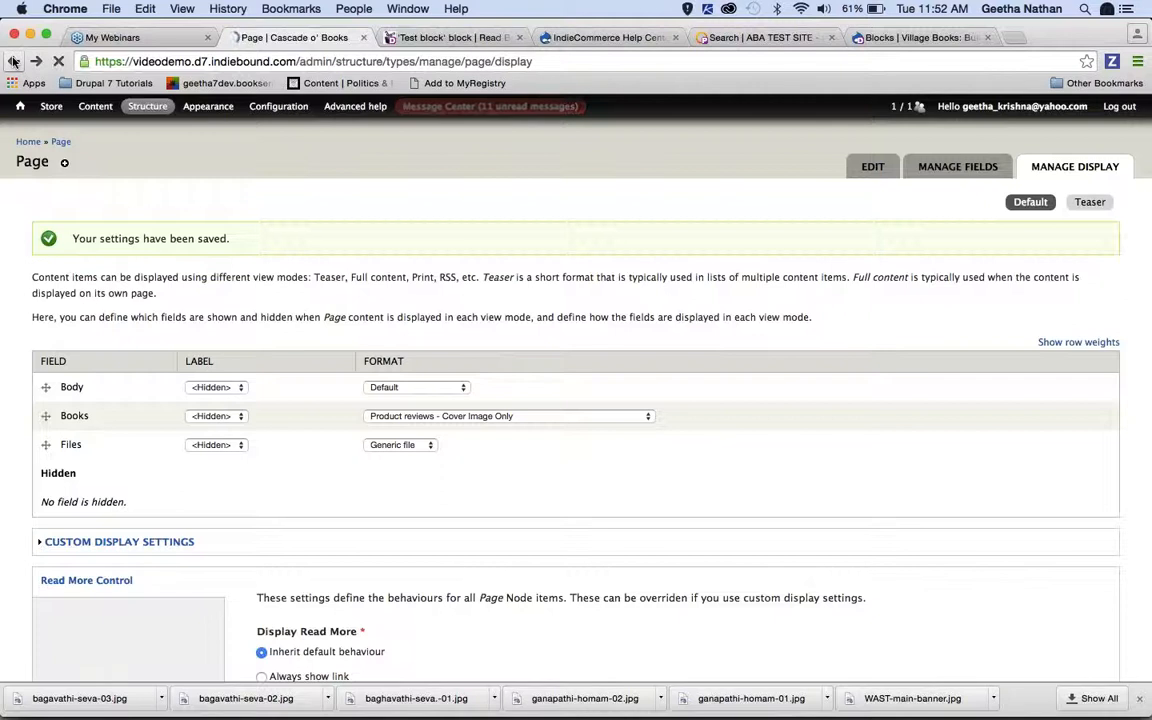
click(13, 62)
click(155, 60)
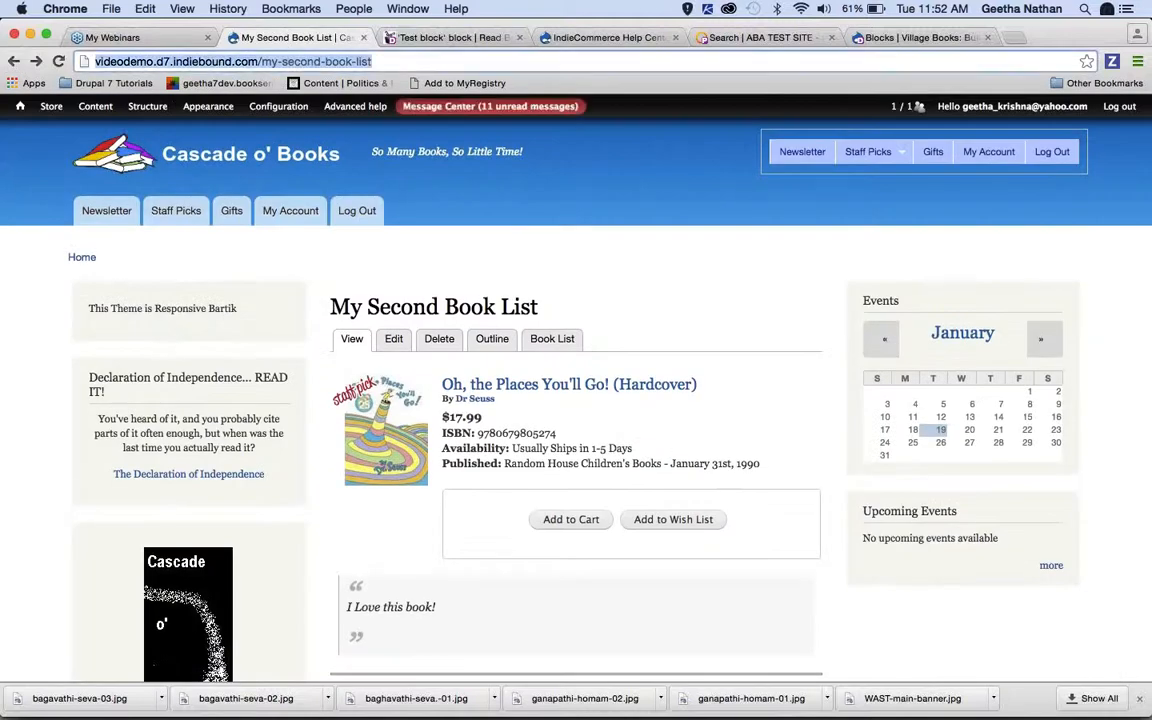
key(Return)
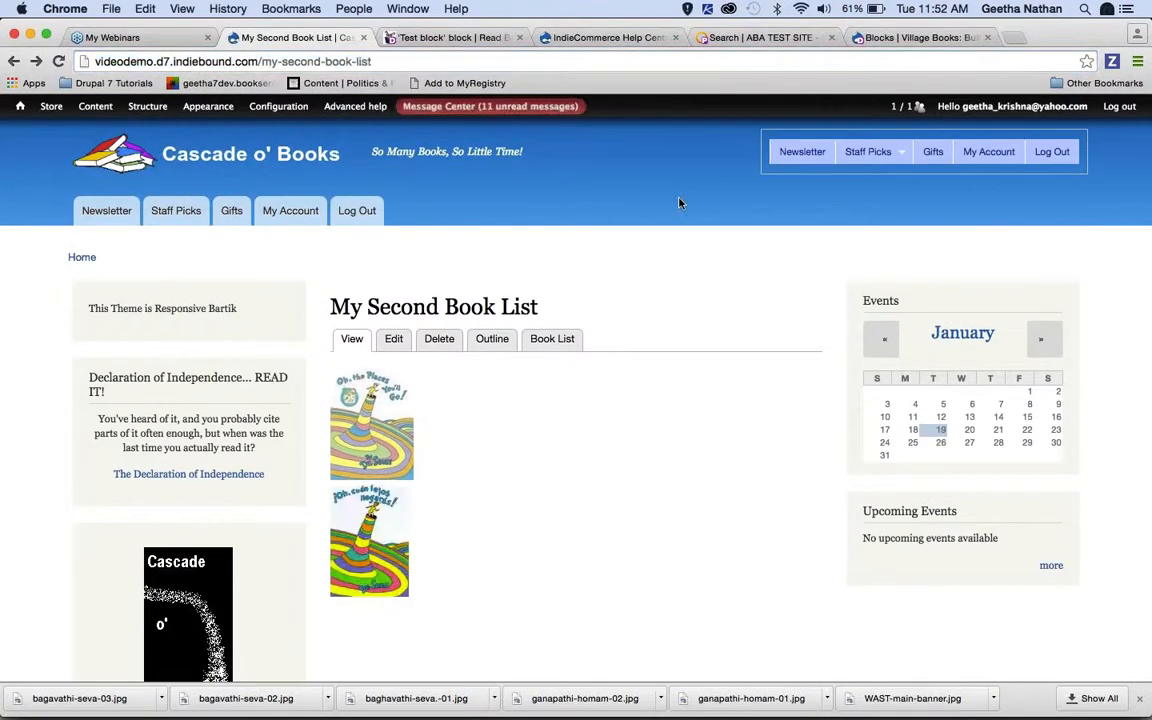
click(370, 396)
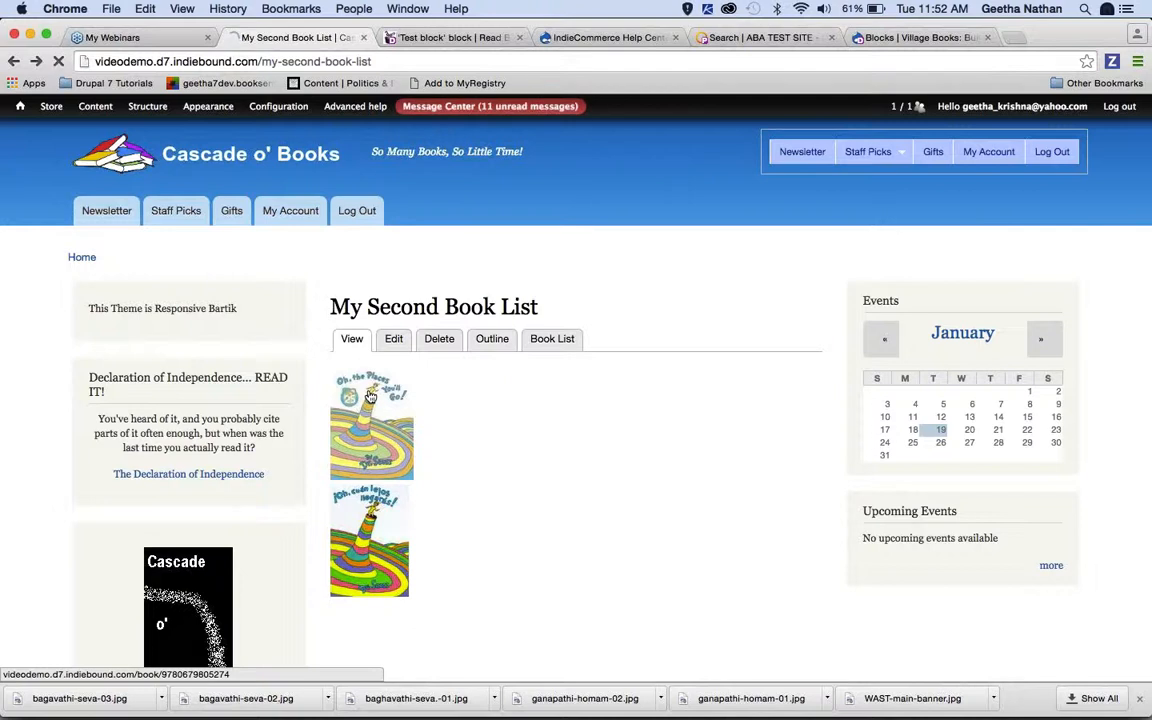